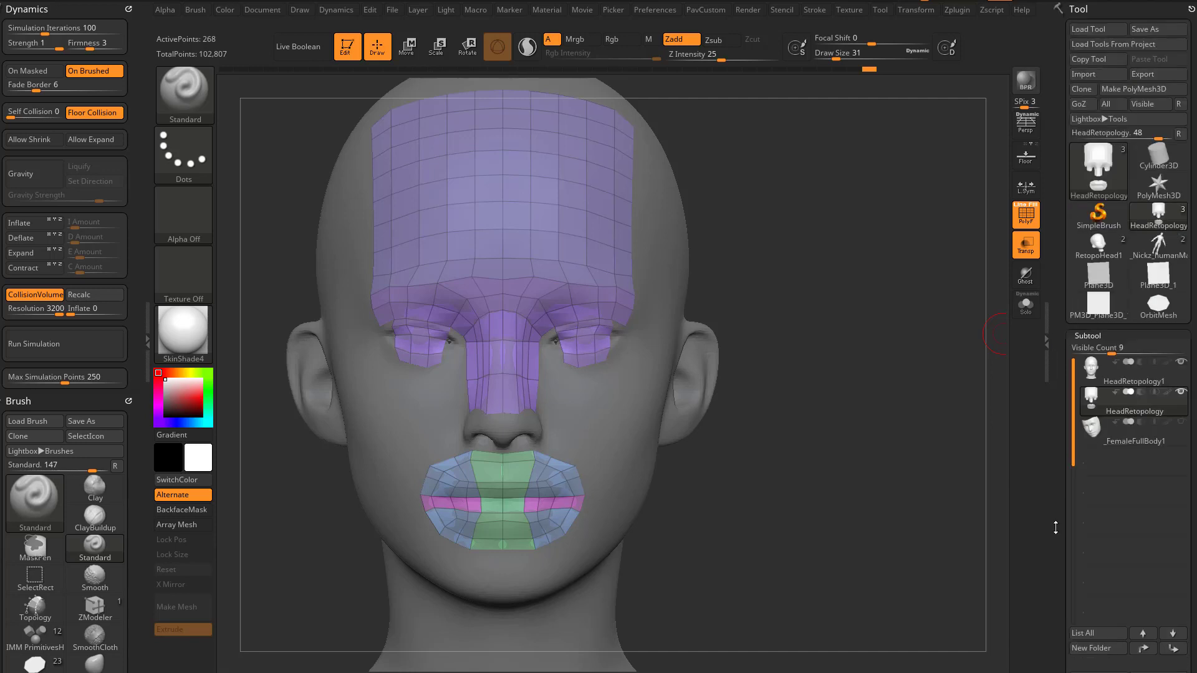
# Step: Delete the HeadRetopology patch subtool and isolate the _FemaleFullBody1 face mesh with Solo
pyautogui.click(1053, 445)
pyautogui.moveTo(1059, 421); pyautogui.dragTo(1061, 241)
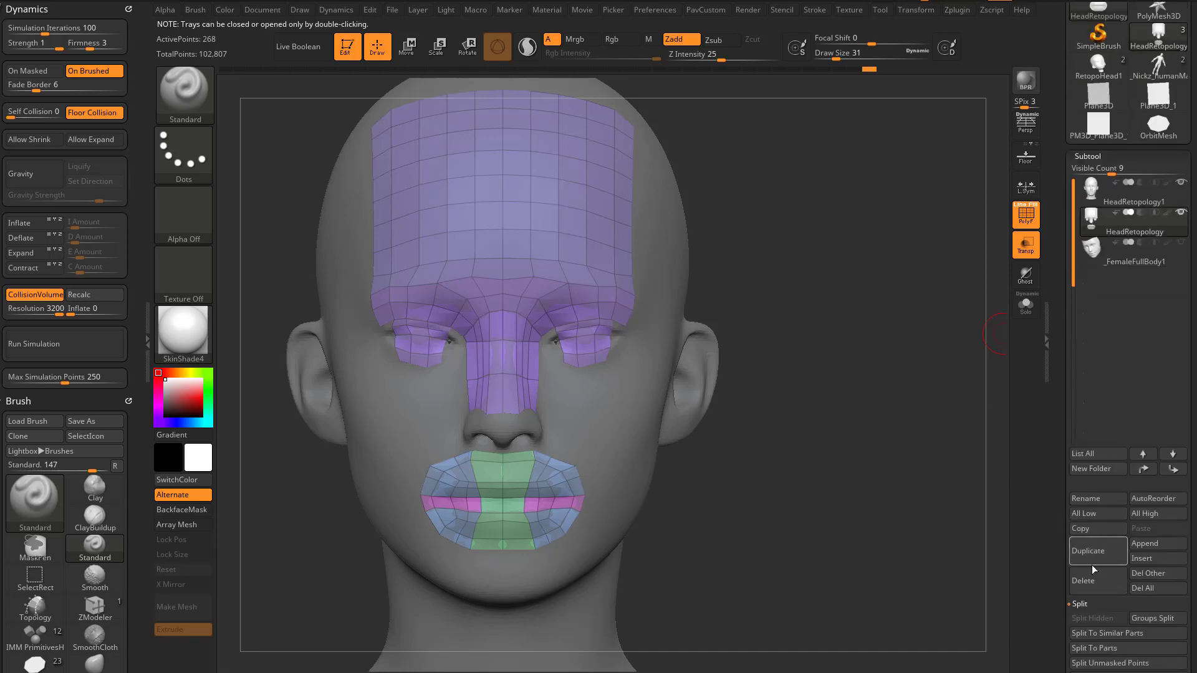
pyautogui.click(1094, 580)
pyautogui.click(1029, 608)
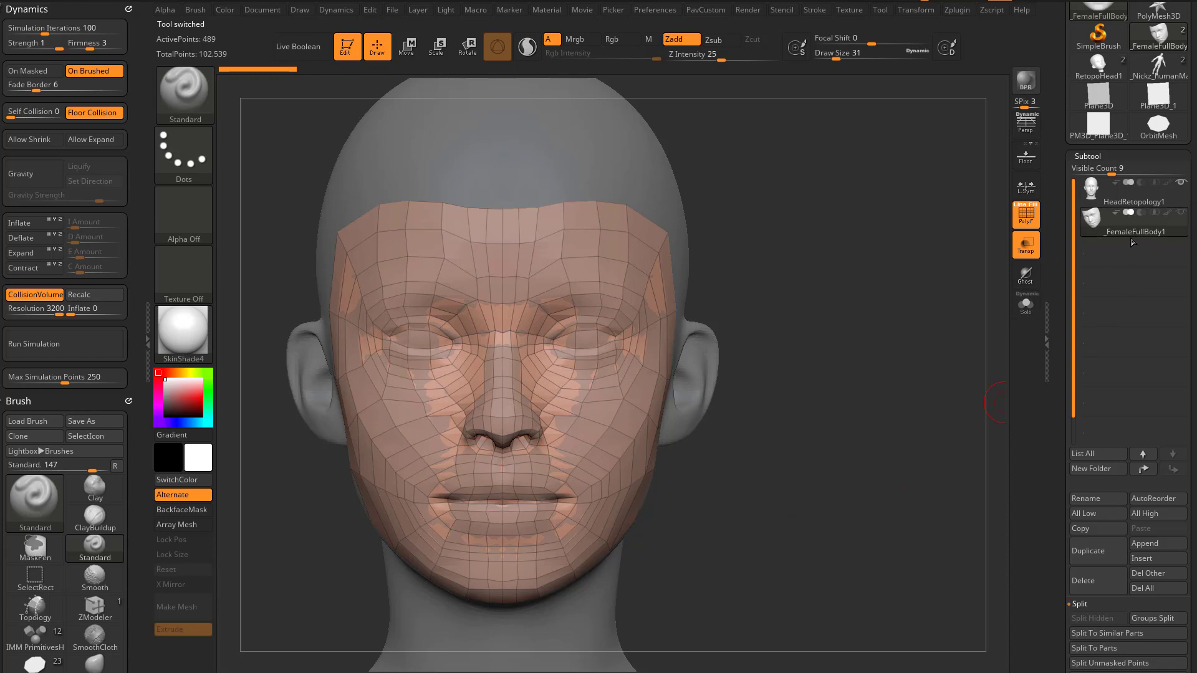
pyautogui.click(1025, 305)
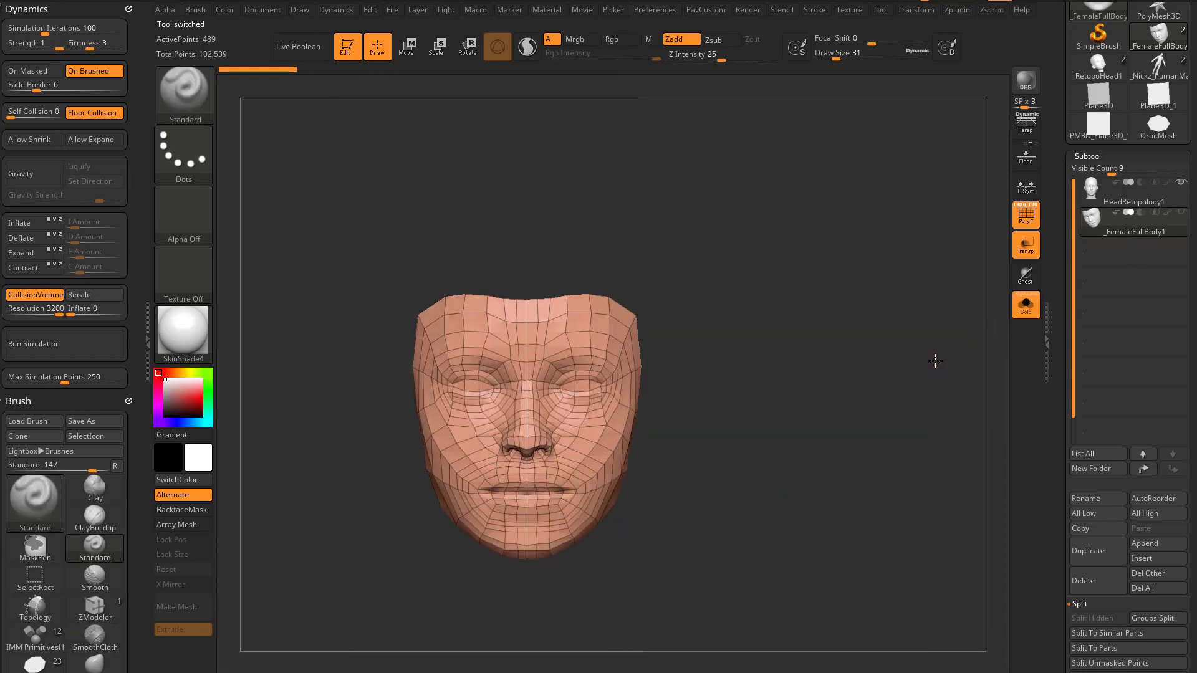
# Step: Remove the Dynamics and Brush palettes from the tray and dock the Zplugin palette in their place
pyautogui.click(129, 9)
pyautogui.click(128, 9)
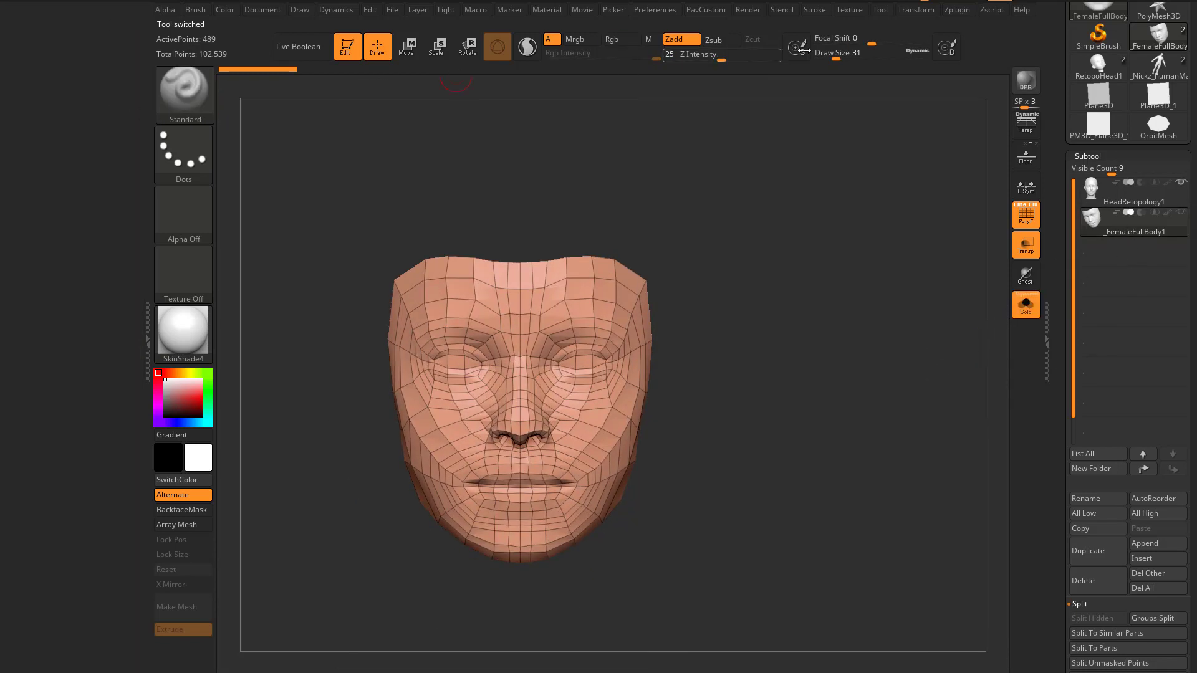
pyautogui.click(957, 10)
pyautogui.moveTo(949, 11); pyautogui.dragTo(100, 156)
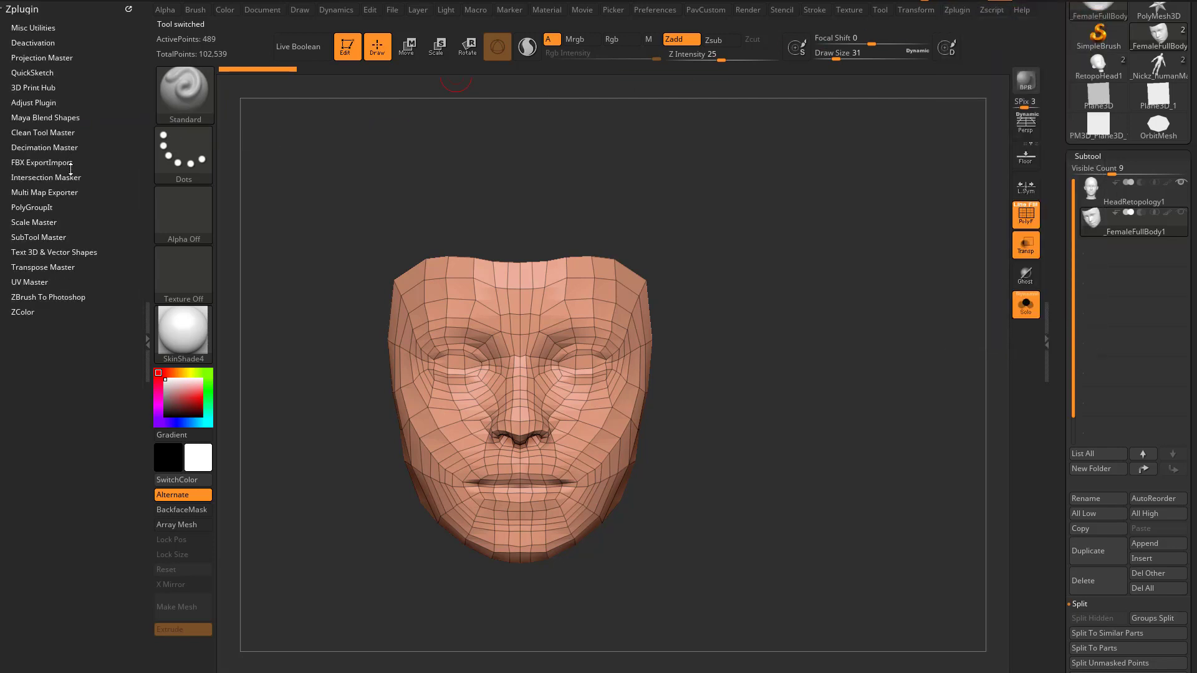
# Step: Unwrap the face mesh with UV Master using Symmetry and flatten it into its UV layout
pyautogui.moveTo(61, 265); pyautogui.dragTo(119, 182)
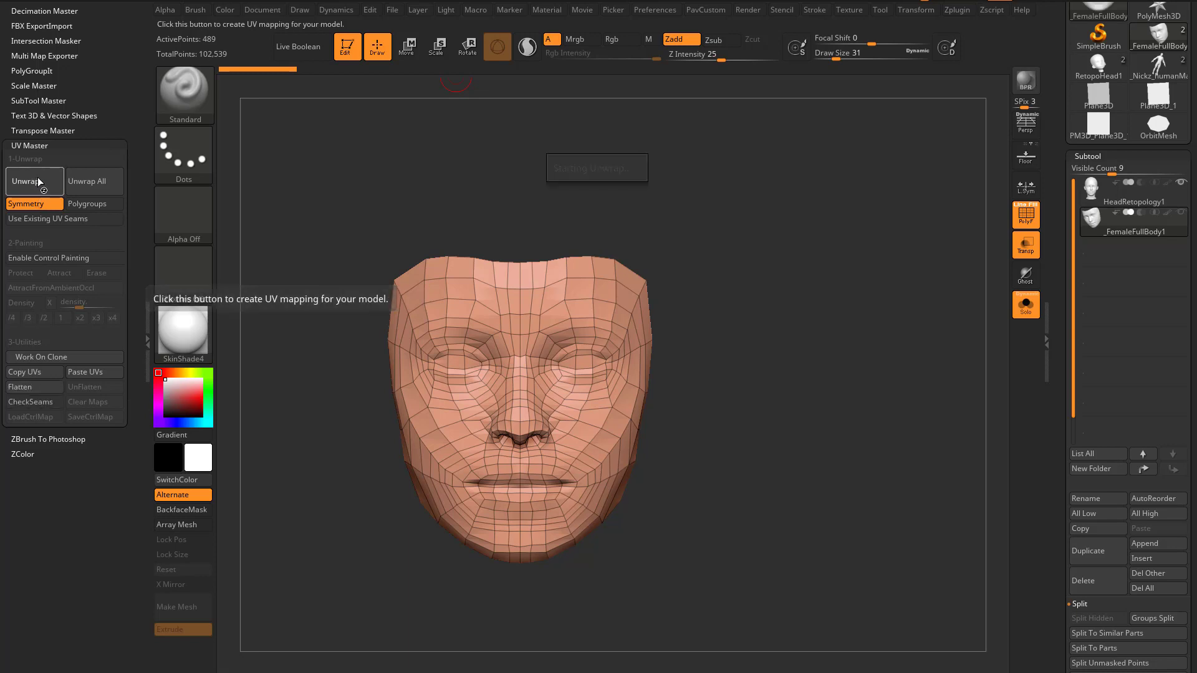
pyautogui.click(27, 182)
pyautogui.click(36, 388)
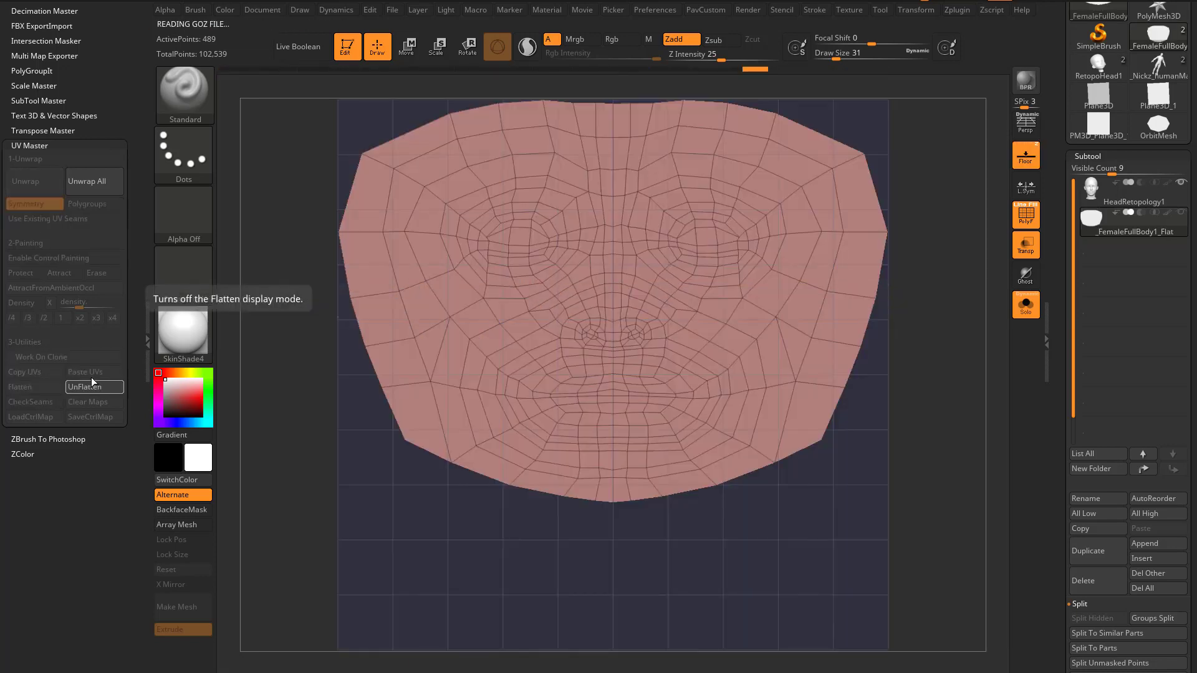
pyautogui.moveTo(907, 362); pyautogui.dragTo(925, 342)
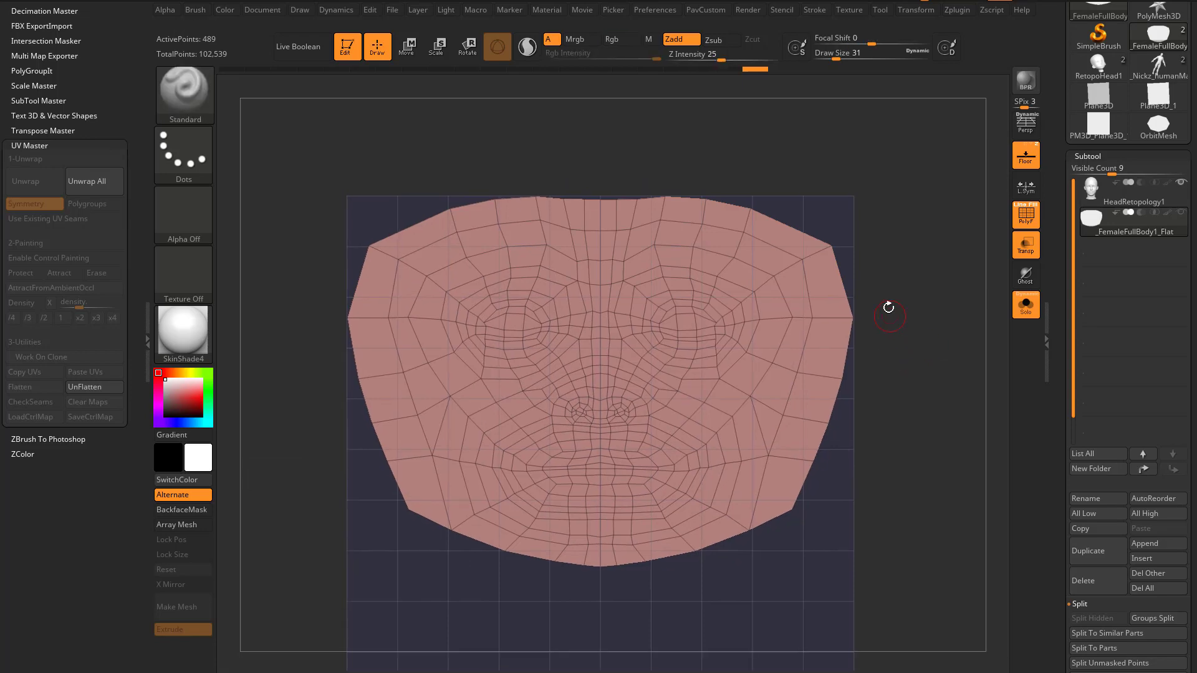
# Step: Create a new InsertMesh brush from the flattened face mesh and unflatten the face
pyautogui.press('b')
pyautogui.click(585, 654)
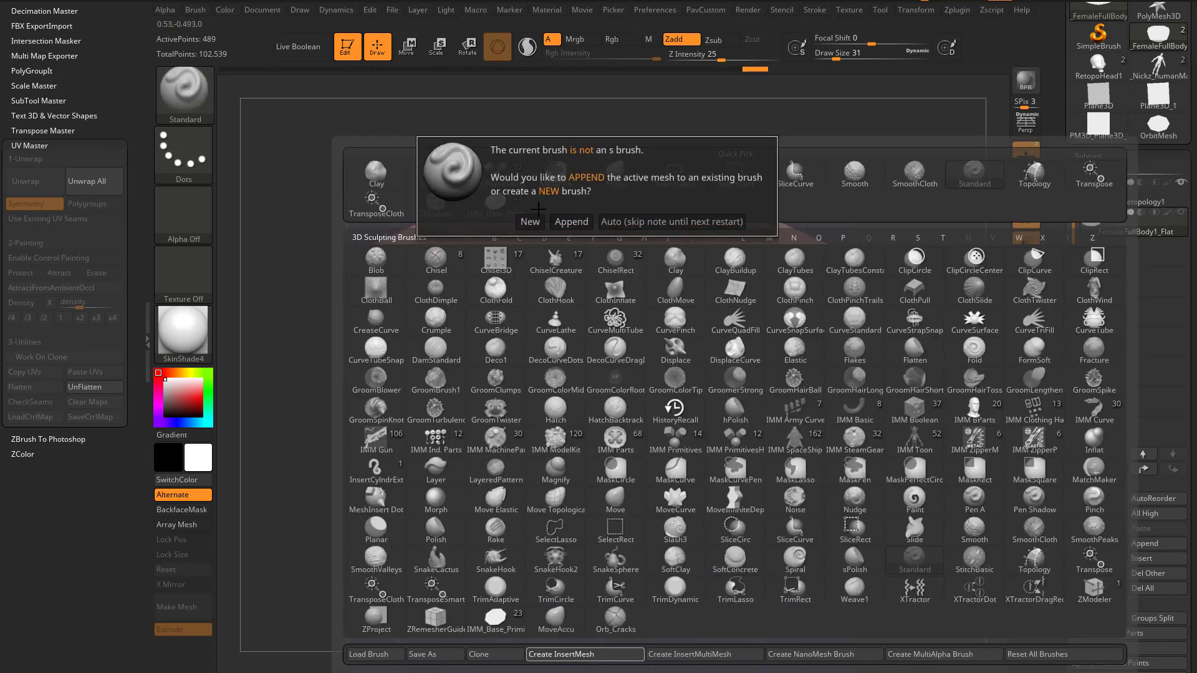
pyautogui.click(539, 219)
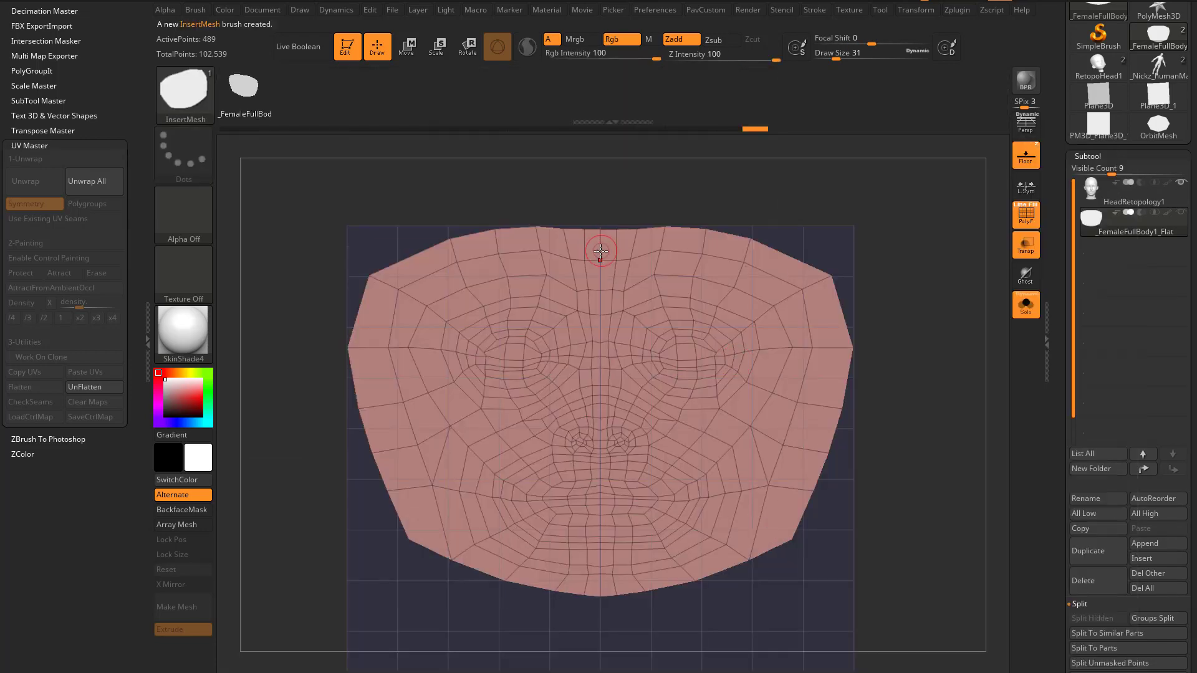
pyautogui.moveTo(301, 284); pyautogui.dragTo(305, 278)
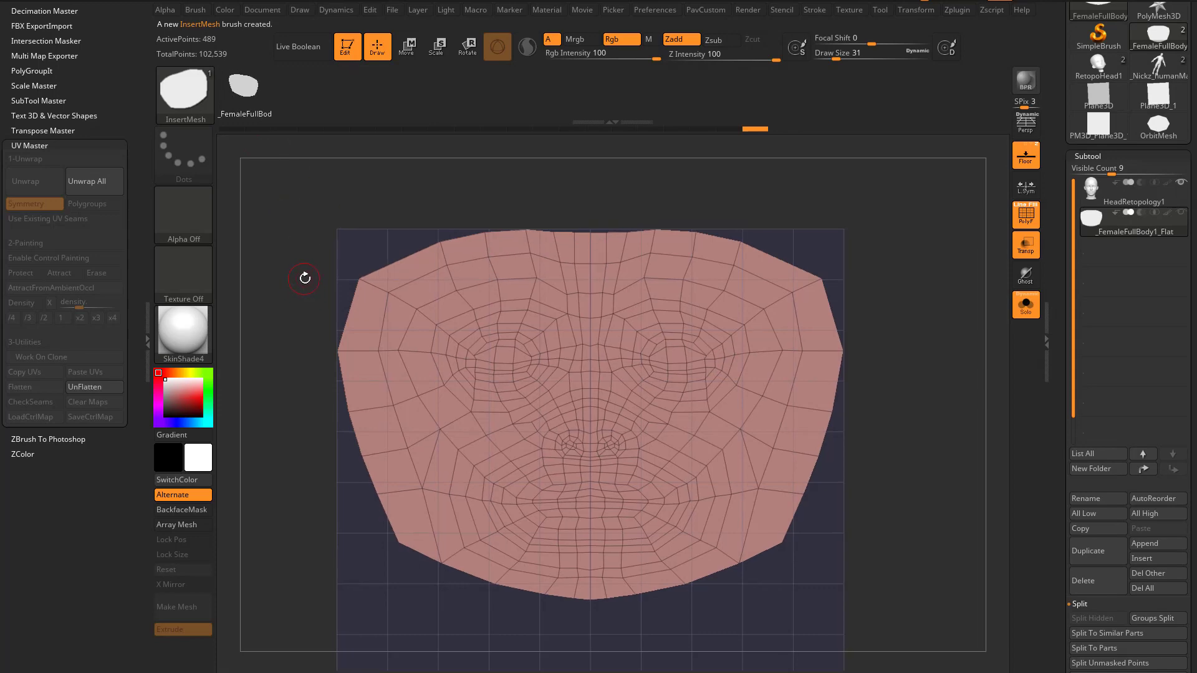
pyautogui.click(96, 394)
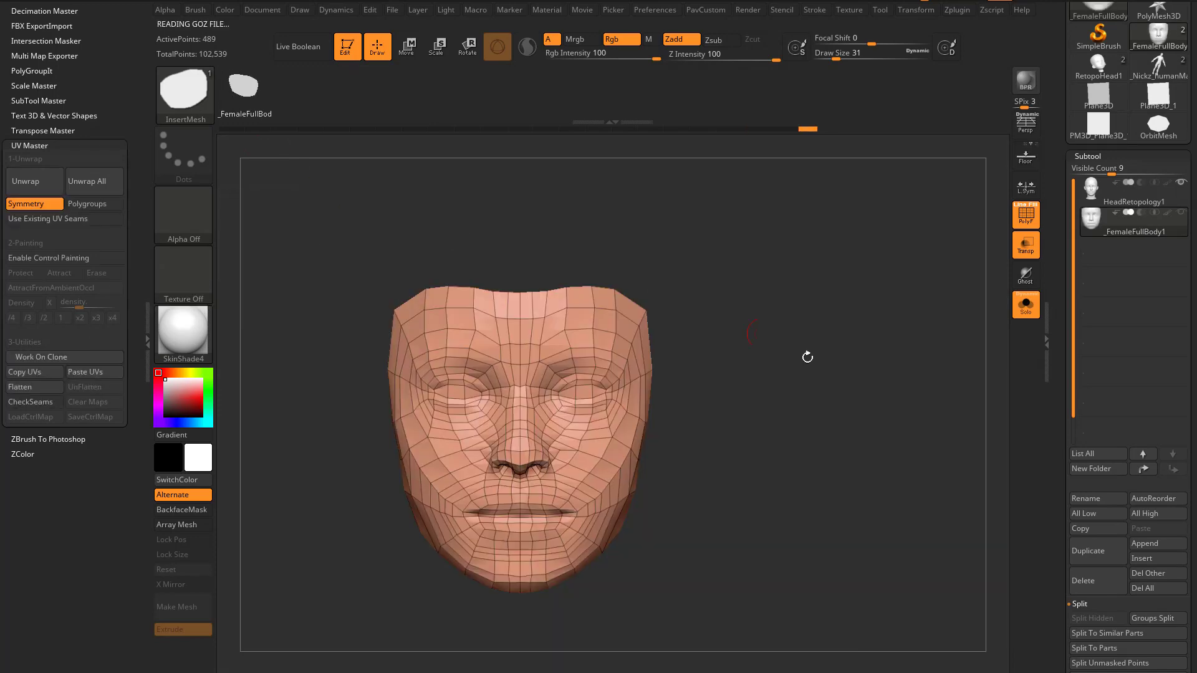
# Step: Set the UV Map Bump to 0 and morph the face mesh into its flat UV shape with Morph UV
pyautogui.moveTo(806, 353); pyautogui.dragTo(957, 356)
pyautogui.moveTo(1054, 406); pyautogui.dragTo(1048, 179)
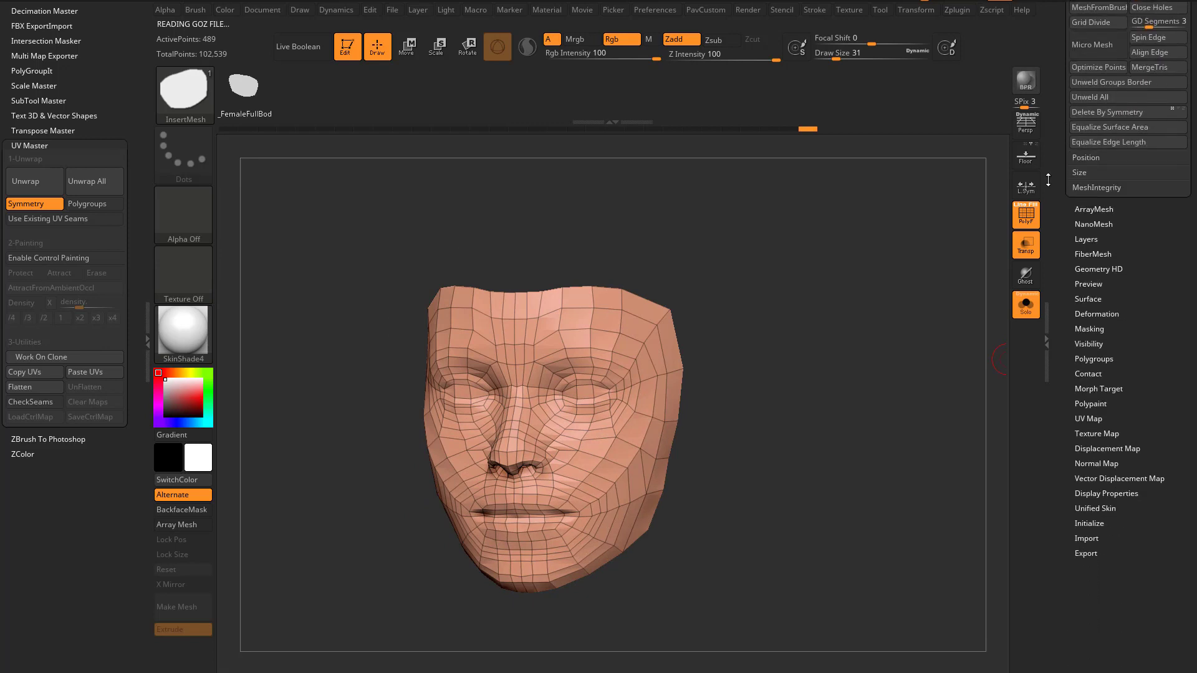
pyautogui.click(1091, 392)
pyautogui.scroll(-2, 1097, 386)
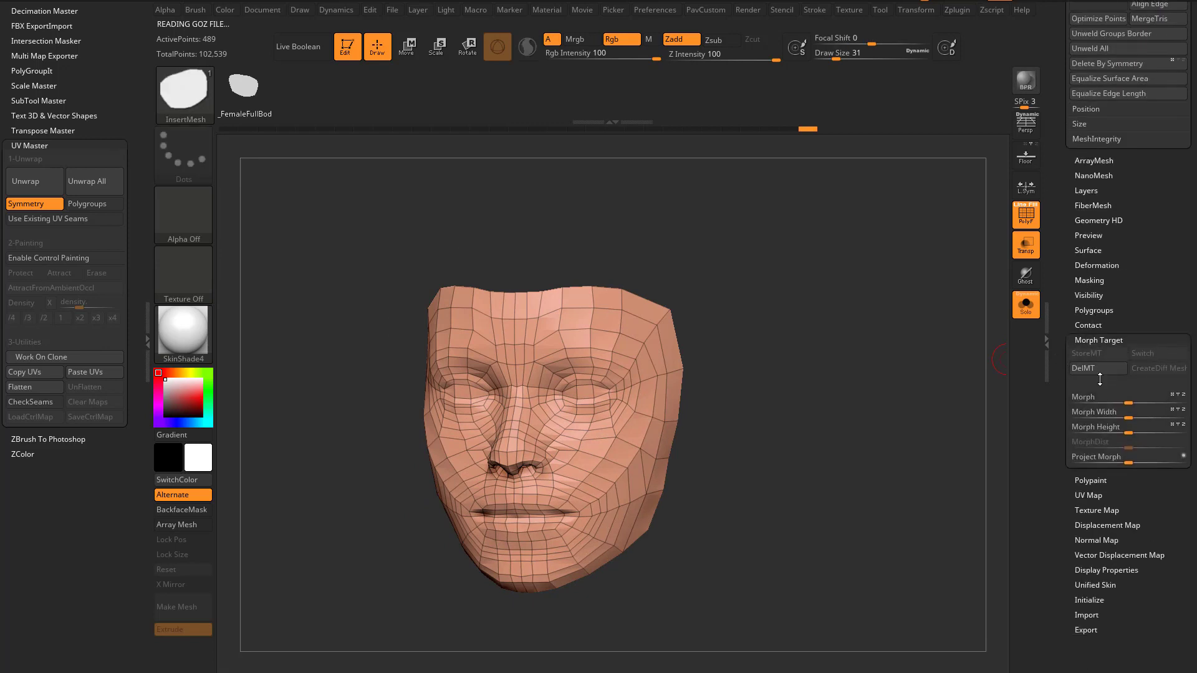
pyautogui.click(1097, 341)
pyautogui.click(1092, 369)
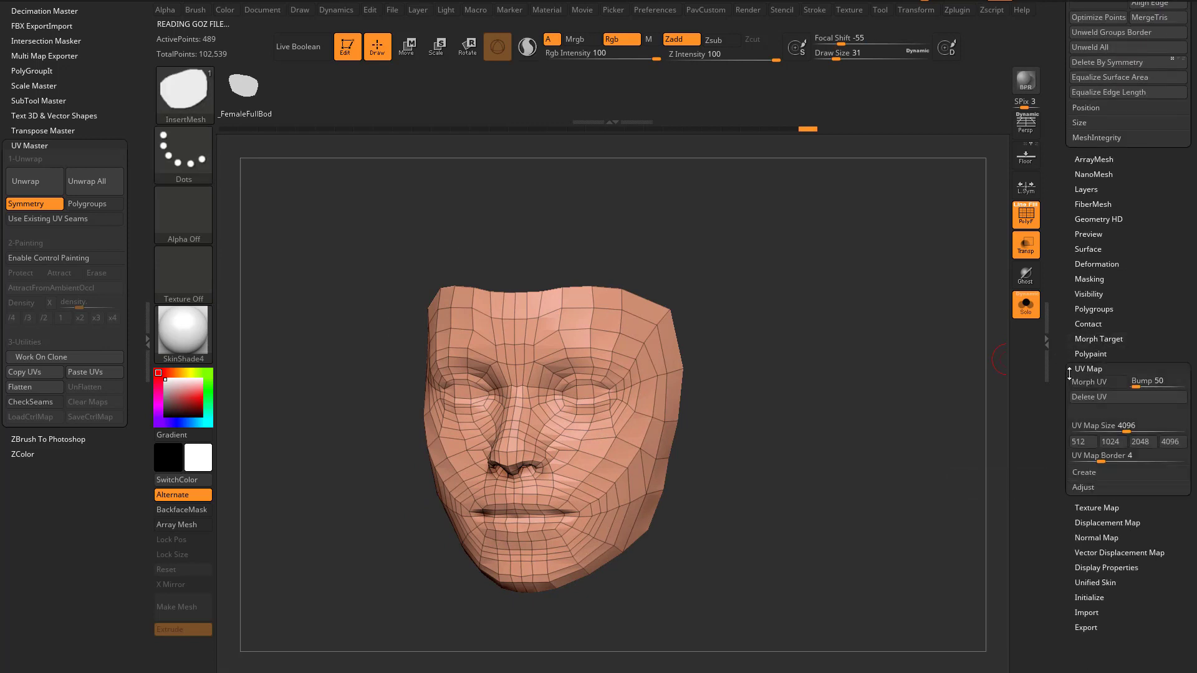
pyautogui.scroll(-2, 1130, 355)
pyautogui.moveTo(1133, 341); pyautogui.dragTo(1126, 341)
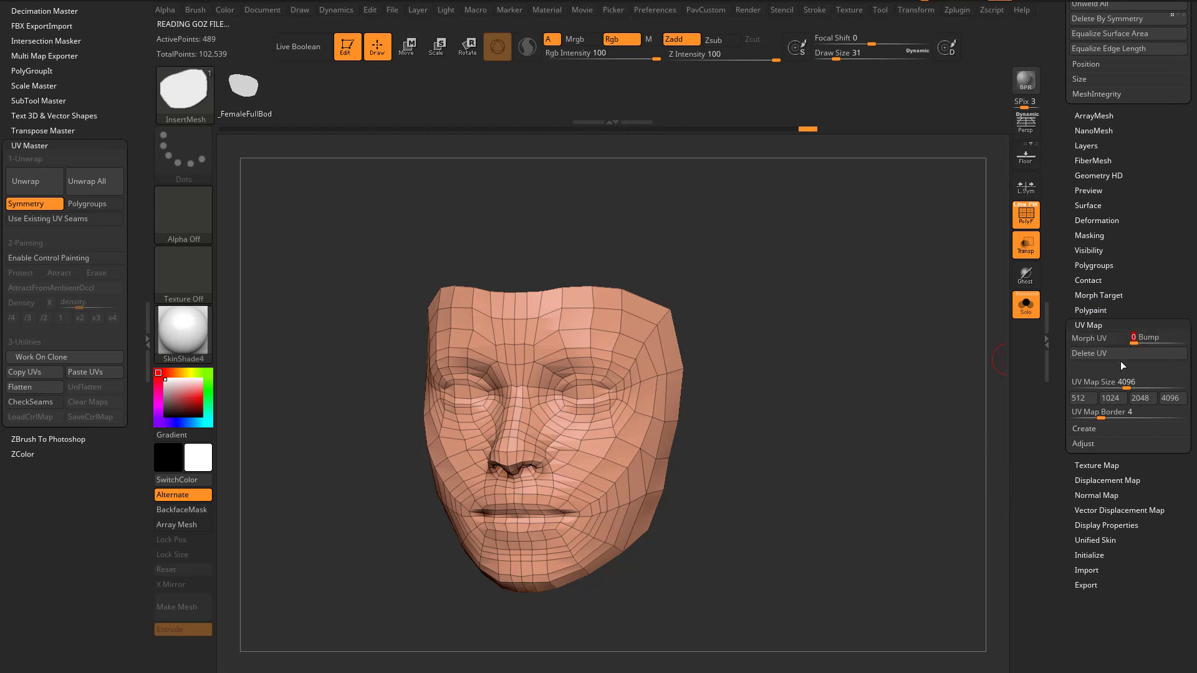
pyautogui.click(1101, 340)
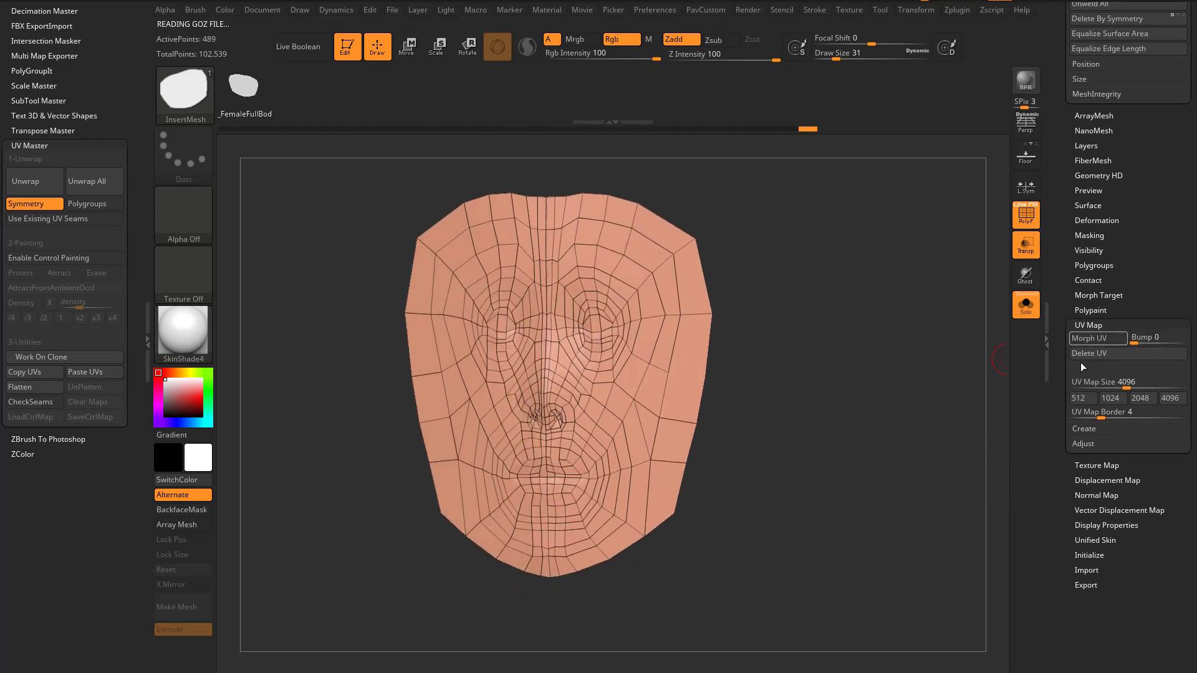
pyautogui.moveTo(942, 379); pyautogui.dragTo(954, 396)
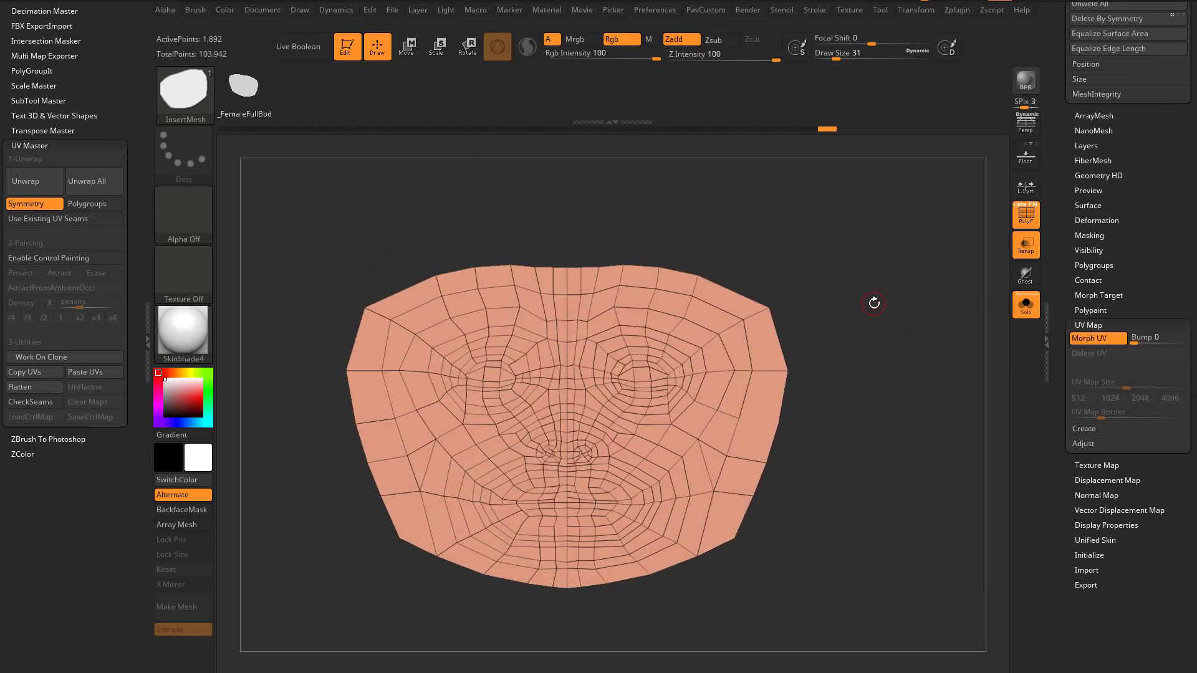
# Step: Append the UV-morphed face mesh to the current InsertMesh brush and turn off Morph UV
pyautogui.press('b')
pyautogui.click(530, 654)
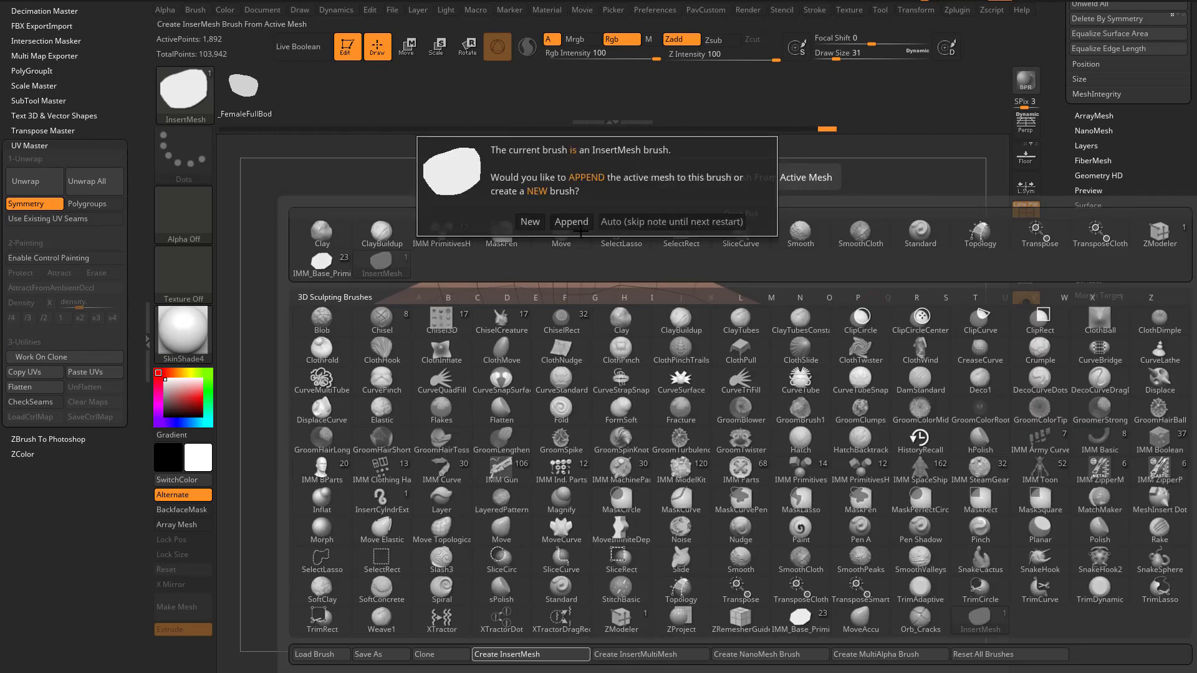
pyautogui.click(571, 222)
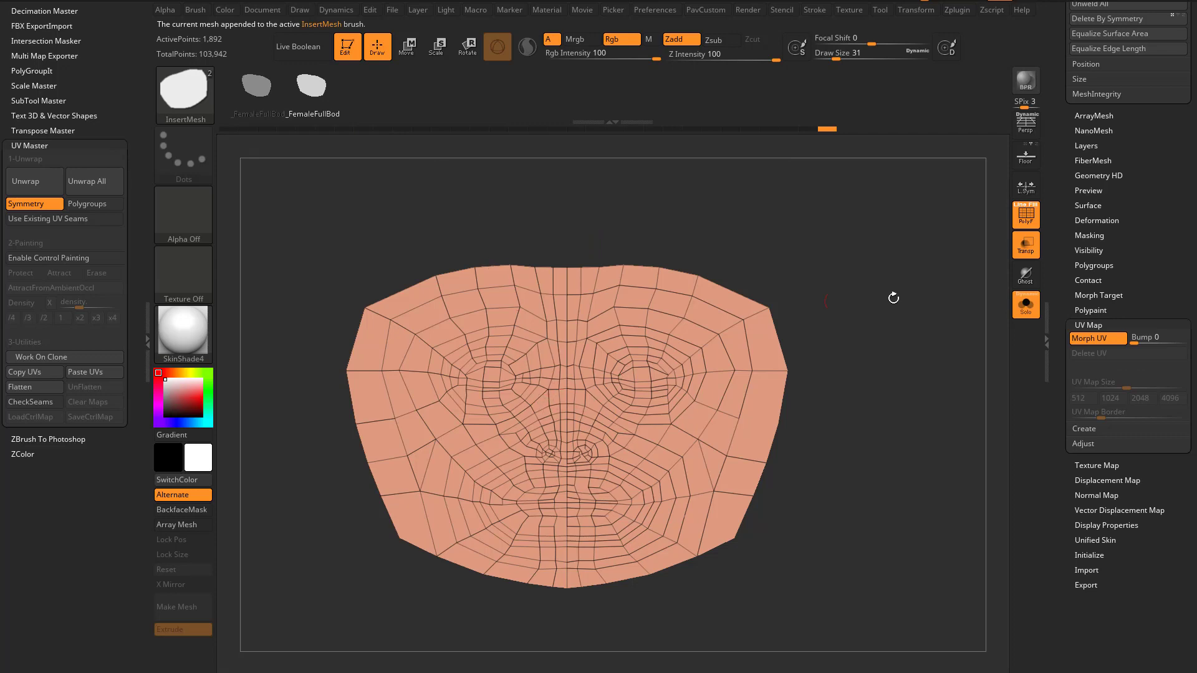
pyautogui.click(1090, 344)
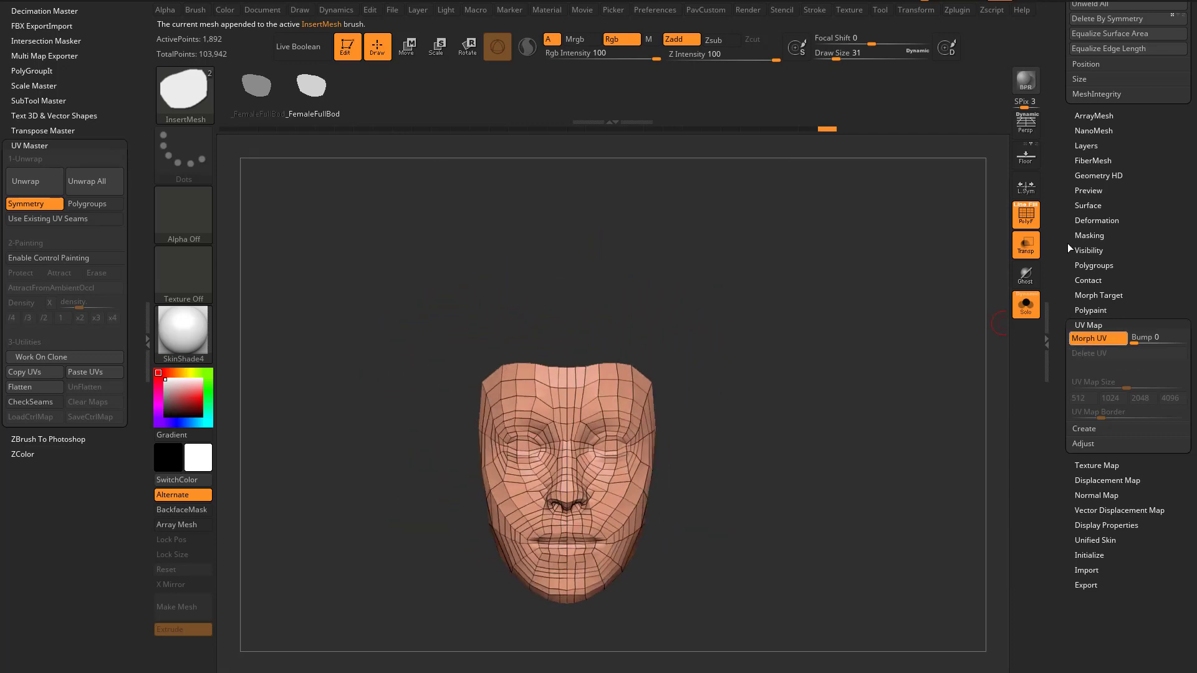
# Step: Switch to the RetopoHead1 tool and select its HeadRetopologyToon subtool
pyautogui.moveTo(1057, 240); pyautogui.dragTo(1051, 477)
pyautogui.moveTo(1058, 357); pyautogui.dragTo(1055, 509)
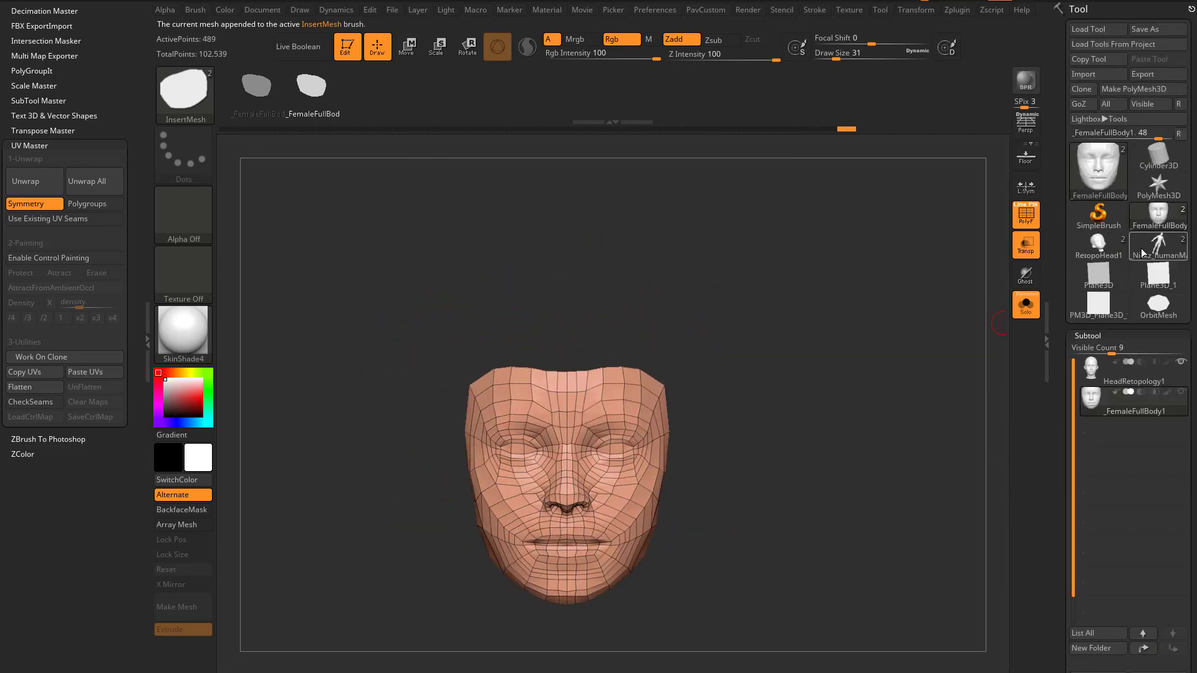
pyautogui.click(1116, 257)
pyautogui.keyDown('alt'); pyautogui.moveTo(844, 401); pyautogui.dragTo(833, 366); pyautogui.keyUp('alt')
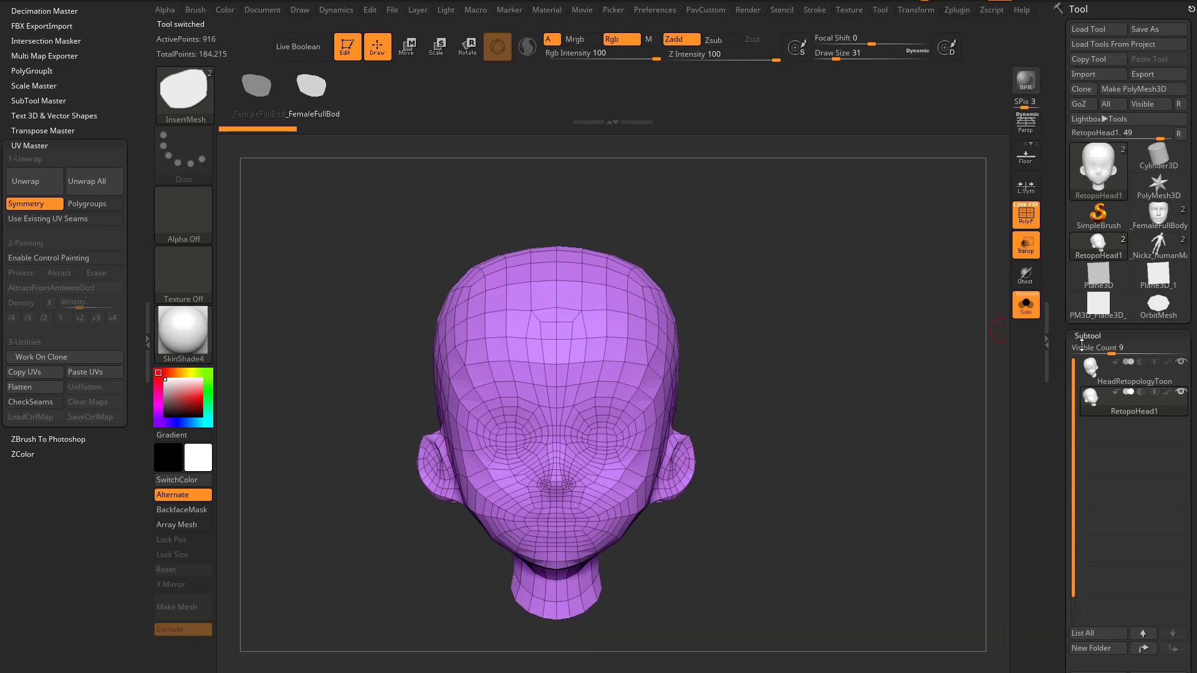
pyautogui.click(1128, 382)
pyautogui.keyDown('alt'); pyautogui.moveTo(851, 453); pyautogui.dragTo(821, 333); pyautogui.keyUp('alt')
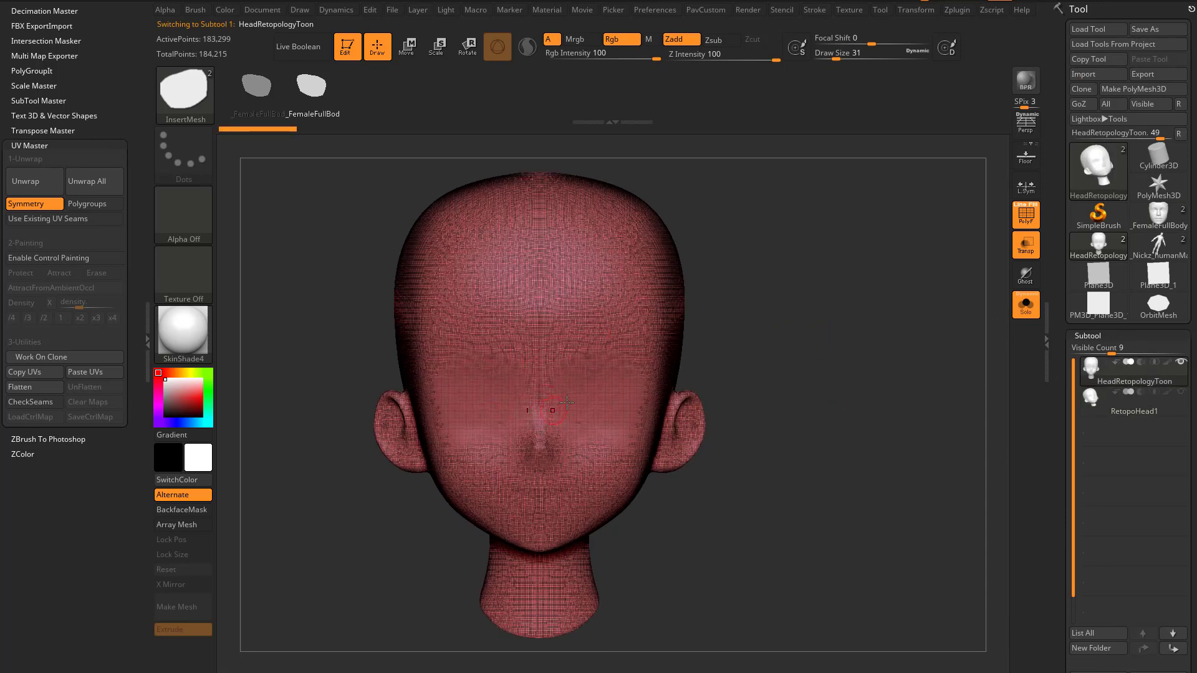
# Step: Try inserting the flat face mesh at the front of the toon head, check it from the side, and undo the insertion
pyautogui.moveTo(540, 364); pyautogui.dragTo(538, 367)
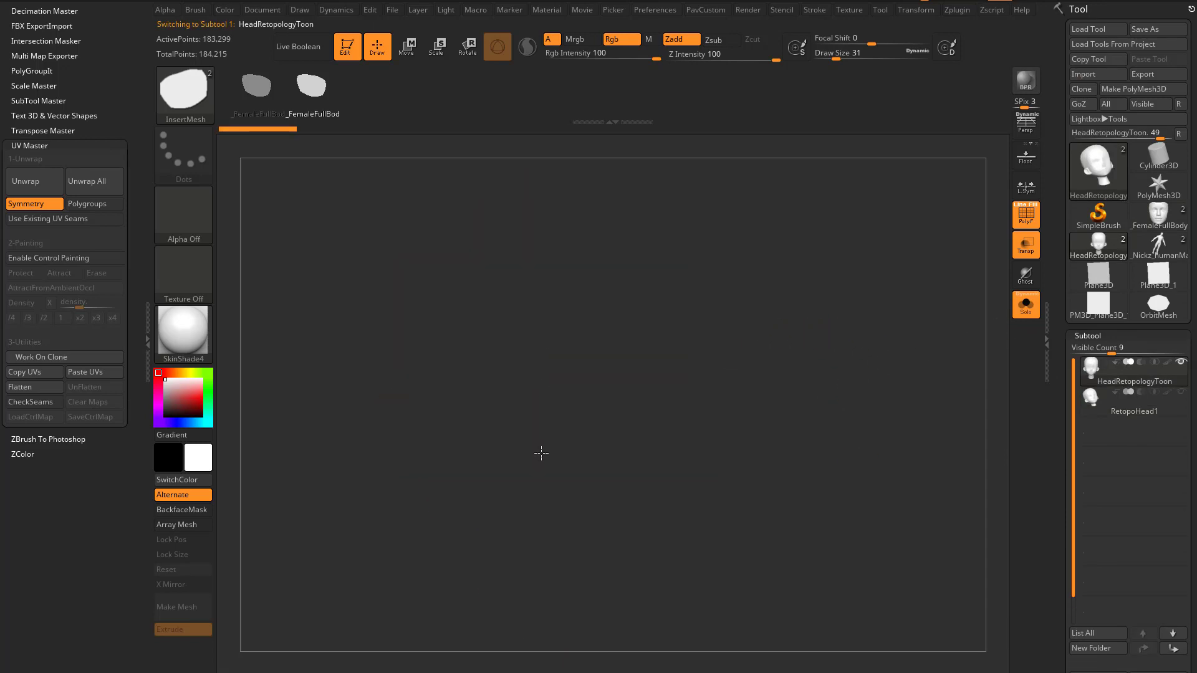
pyautogui.hotkey('ctrl', 'shift', 'z')
pyautogui.moveTo(943, 357); pyautogui.dragTo(823, 360)
pyautogui.moveTo(744, 359); pyautogui.dragTo(553, 331)
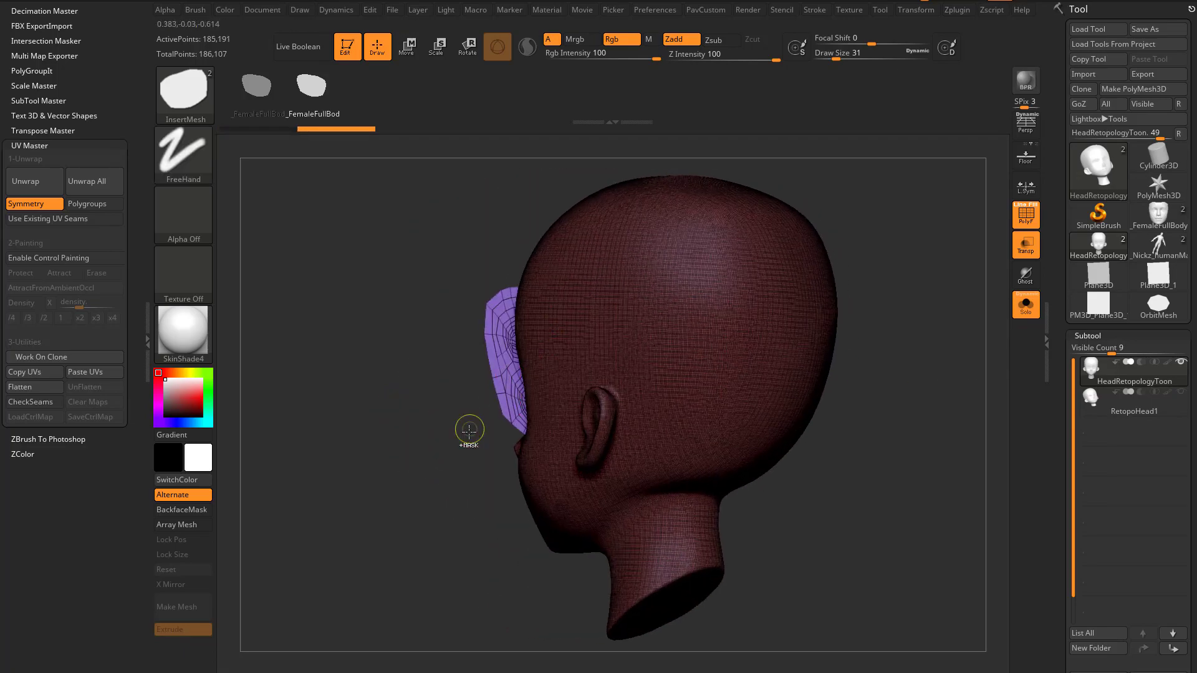
pyautogui.hotkey('ctrl', 'z')
pyautogui.keyDown('shift'); pyautogui.moveTo(427, 488); pyautogui.dragTo(889, 419); pyautogui.keyUp('shift')
# Step: Flip the toon head's polygon orientation in Display Properties and flip it back
pyautogui.moveTo(1052, 429); pyautogui.dragTo(1045, 268)
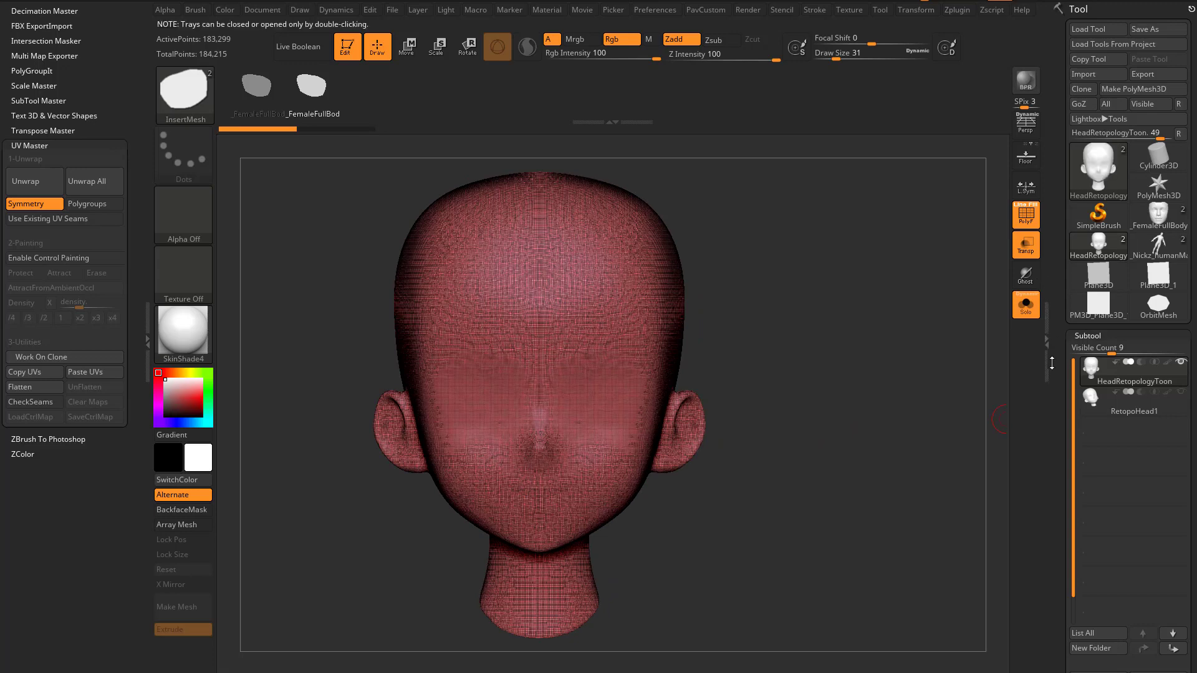
pyautogui.moveTo(1051, 361); pyautogui.dragTo(1054, 125)
pyautogui.moveTo(1058, 312); pyautogui.dragTo(1061, 180)
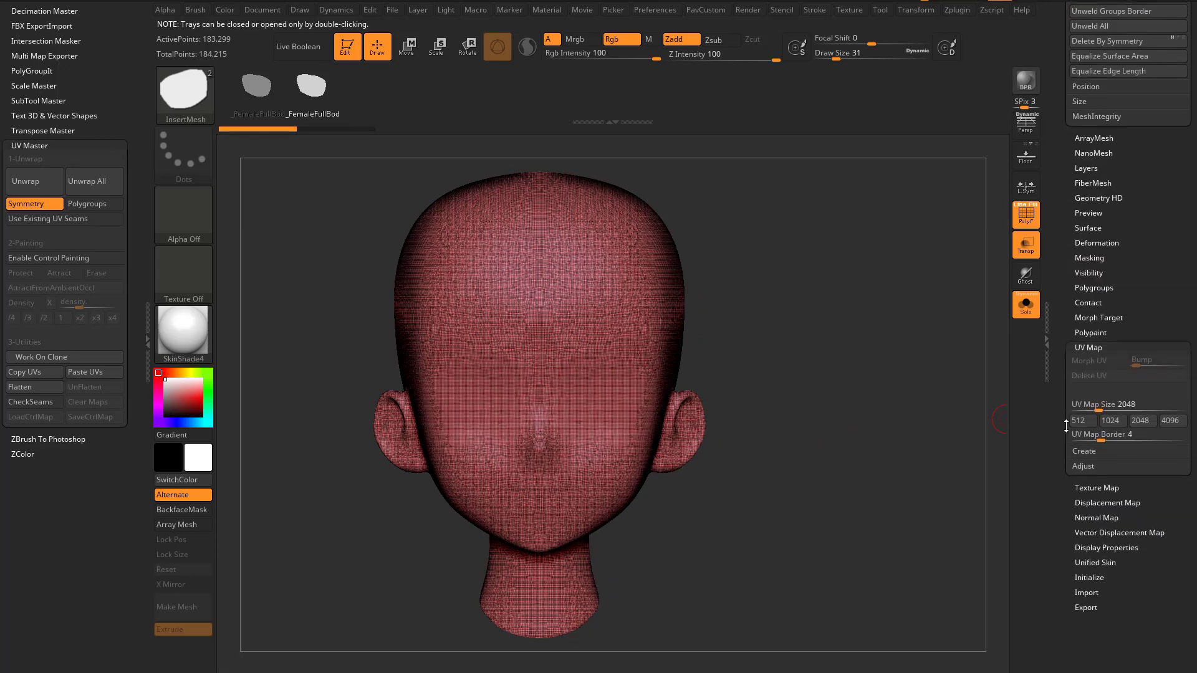
pyautogui.keyDown('shift'); pyautogui.click(1088, 347); pyautogui.keyUp('shift')
pyautogui.click(1099, 424)
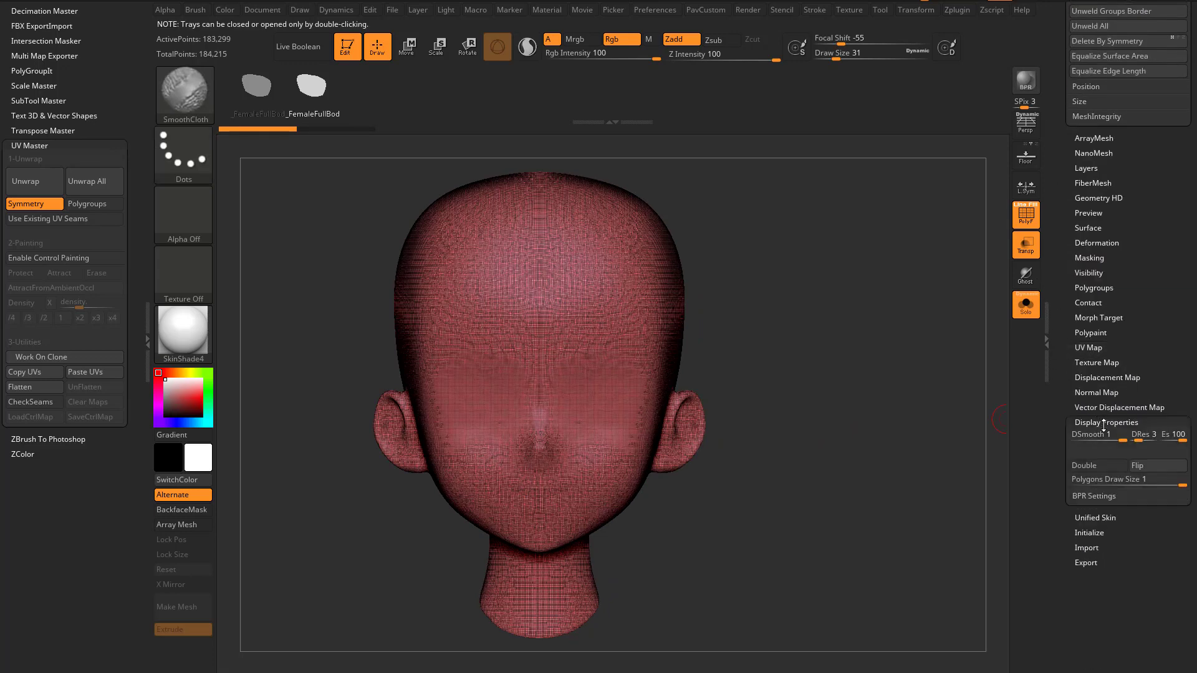
pyautogui.click(1142, 470)
pyautogui.click(1143, 472)
# Step: Insert the flat face mesh at the front of the toon head and split it from the head with Split Masked Points
pyautogui.keyDown('alt'); pyautogui.moveTo(785, 402); pyautogui.dragTo(791, 421); pyautogui.keyUp('alt')
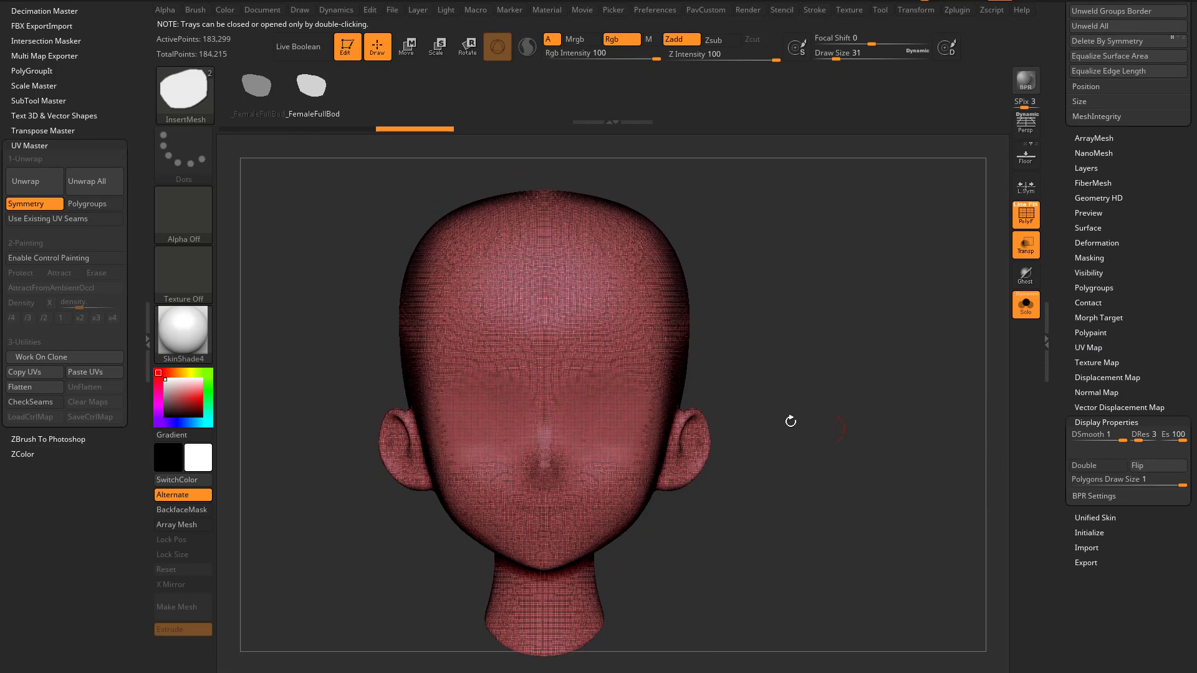
pyautogui.moveTo(546, 369); pyautogui.dragTo(553, 406)
pyautogui.keyDown('alt'); pyautogui.moveTo(866, 443); pyautogui.dragTo(457, 321); pyautogui.keyUp('alt')
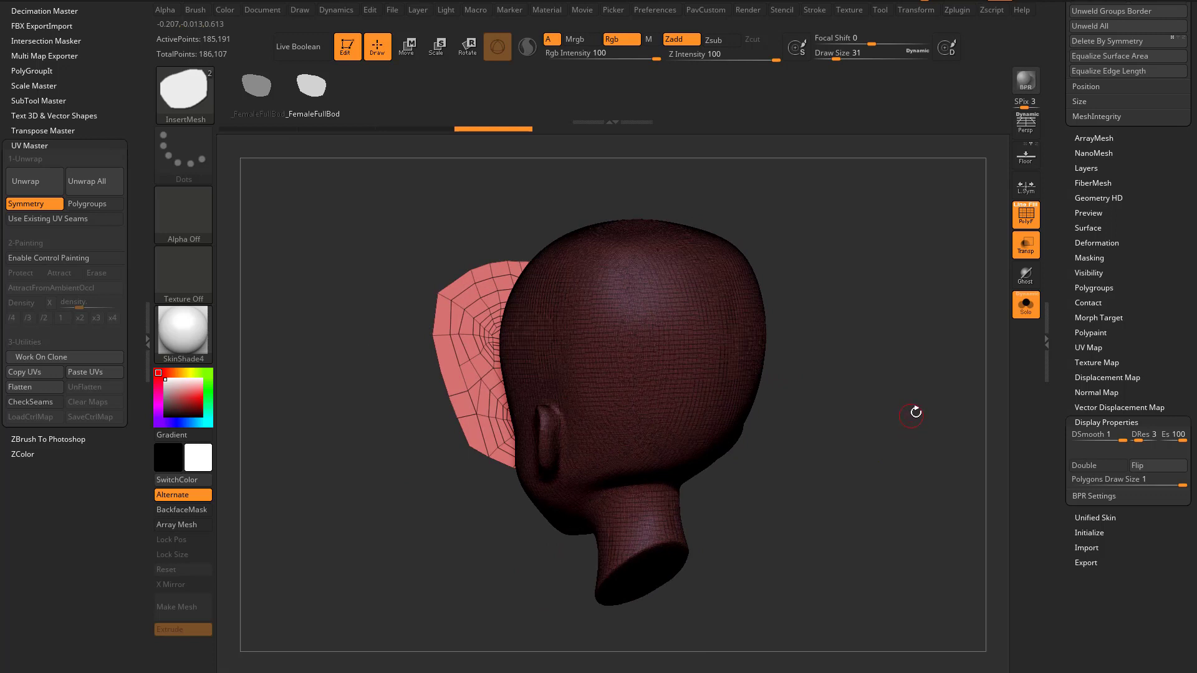
pyautogui.scroll(10, 1066, 292)
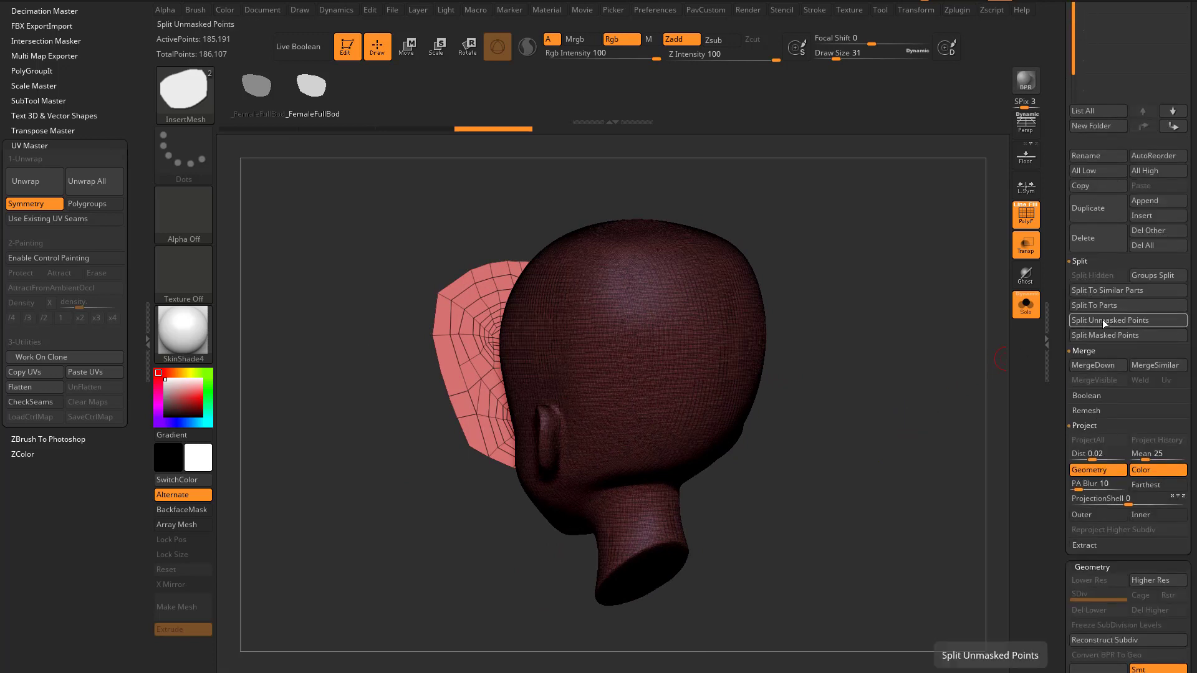
pyautogui.click(1098, 334)
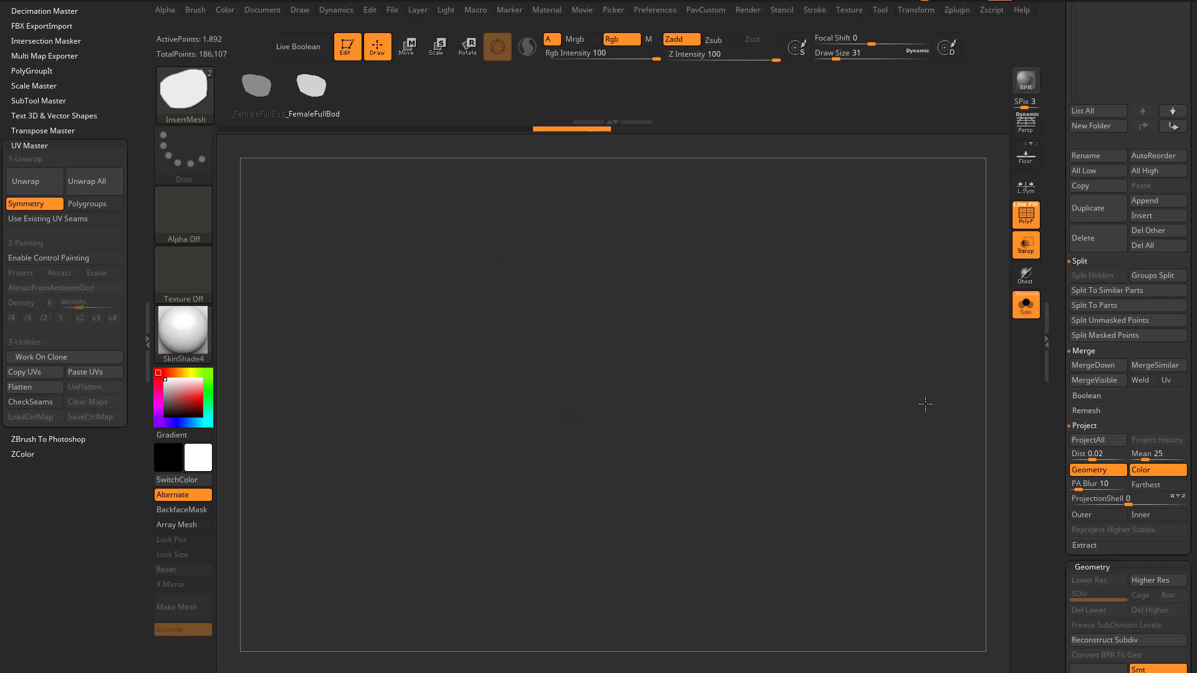
# Step: Flip the polygon orientation of the separated flat face mesh and face it from the front
pyautogui.moveTo(1056, 407); pyautogui.dragTo(1059, 181)
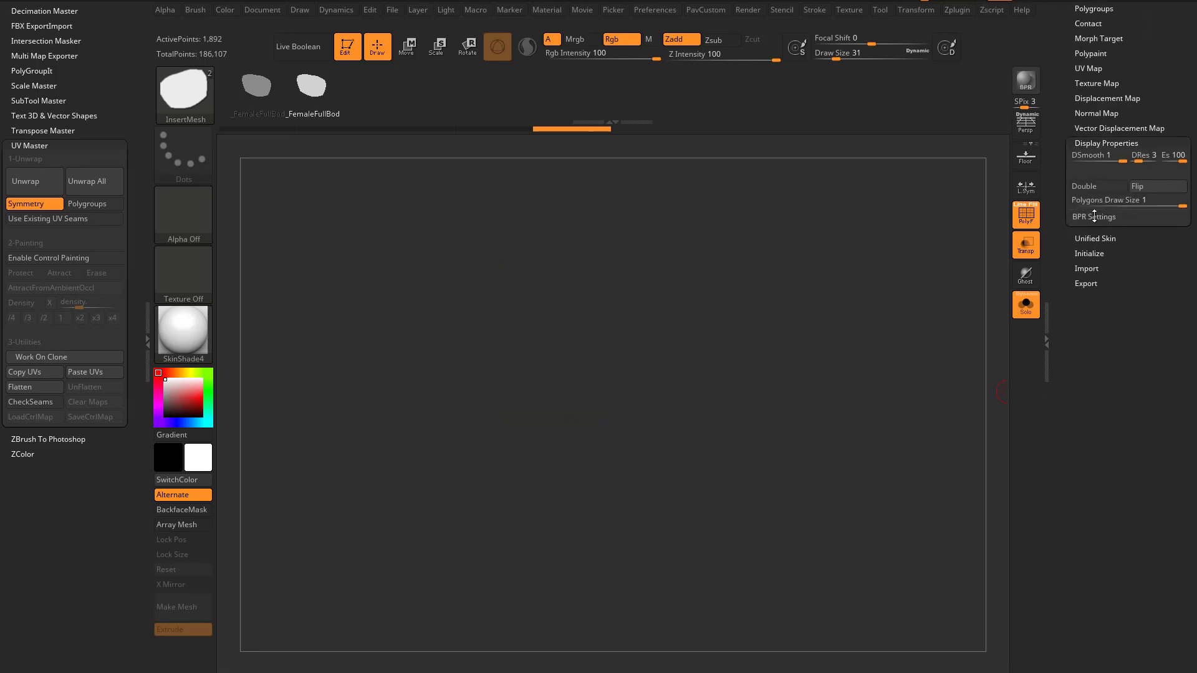
pyautogui.click(1134, 191)
pyautogui.moveTo(855, 341)
pyautogui.keyDown('shift'); pyautogui.mouseDown()
pyautogui.moveTo(842, 347)
pyautogui.moveTo(886, 404)
pyautogui.moveTo(877, 396)
pyautogui.mouseUp(); pyautogui.keyUp('shift')
# Step: Select the Standard brush and set its Draw Size to 46
pyautogui.press('b')
pyautogui.press('s')
pyautogui.press('t')
pyautogui.press('s')
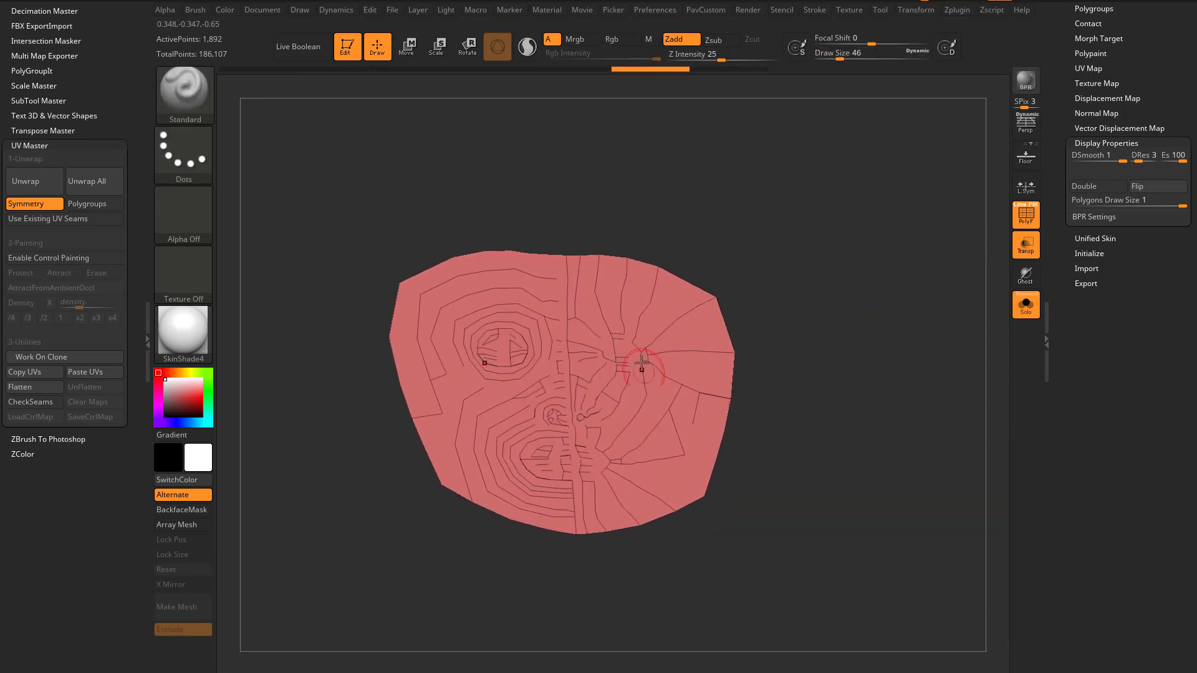
# Step: Weld the points of the flat face mesh with WeldPoints and turn off Solo to show the head again
pyautogui.moveTo(1072, 305); pyautogui.dragTo(1073, 373)
pyautogui.click(1089, 258)
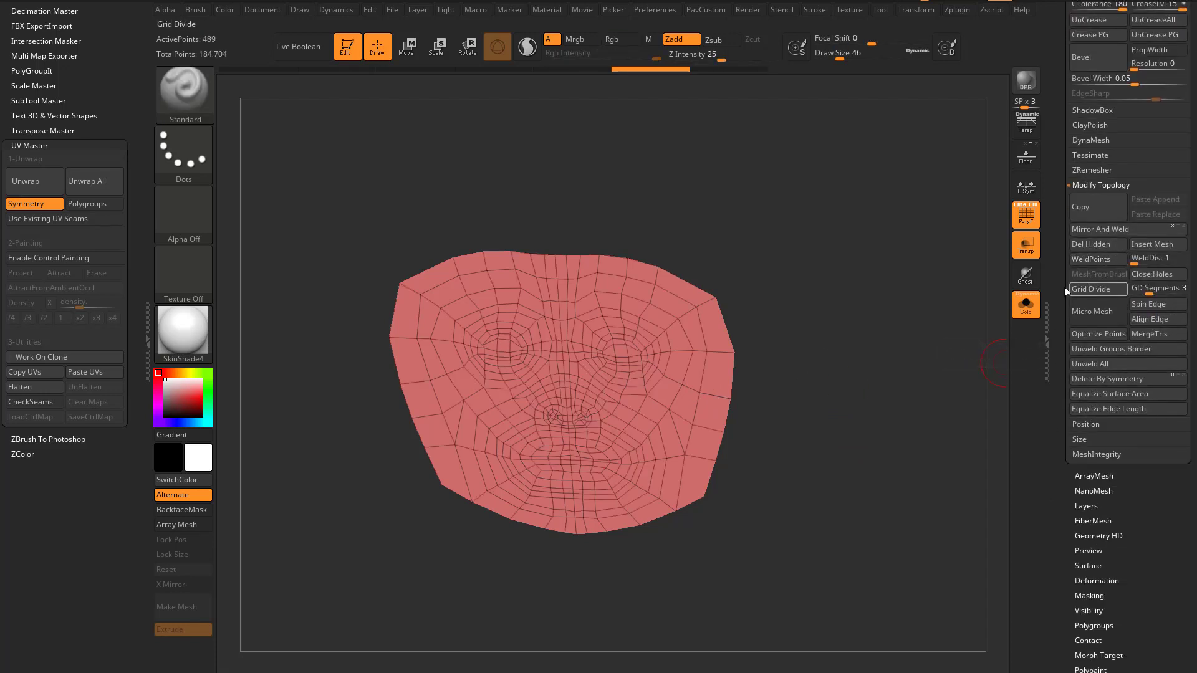
pyautogui.click(1025, 305)
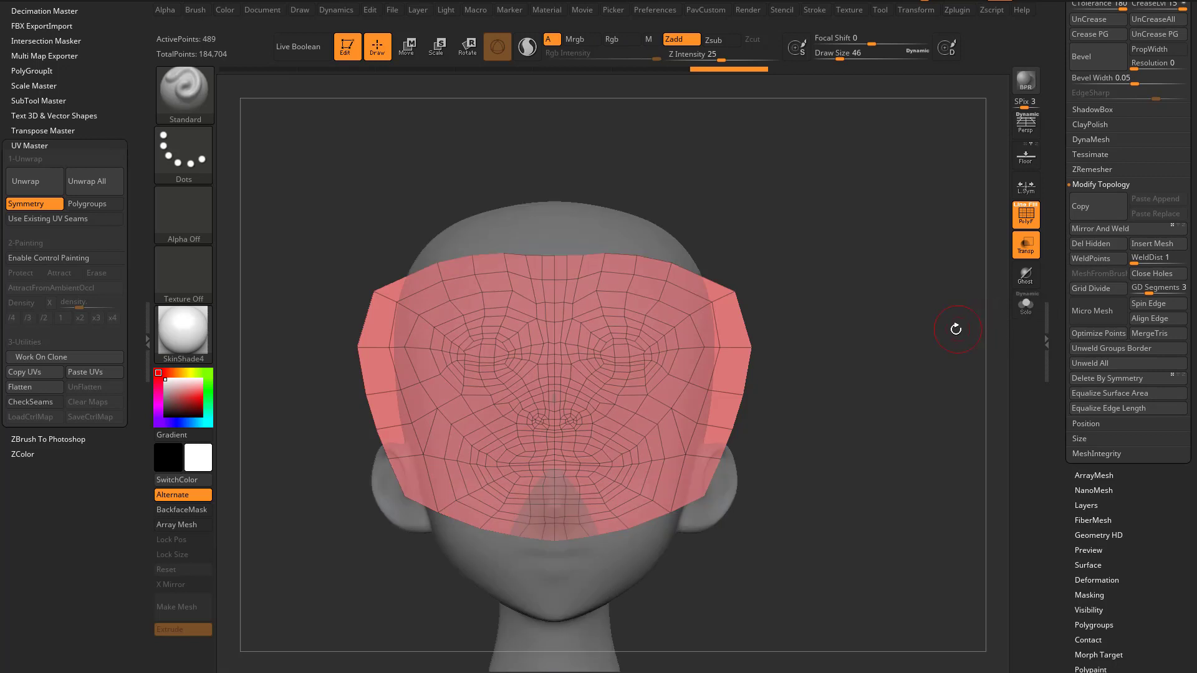
# Step: Try to move the flat face mesh downward in front of the head with the TransposeCloth gizmo
pyautogui.moveTo(936, 337); pyautogui.dragTo(887, 287)
pyautogui.press('w')
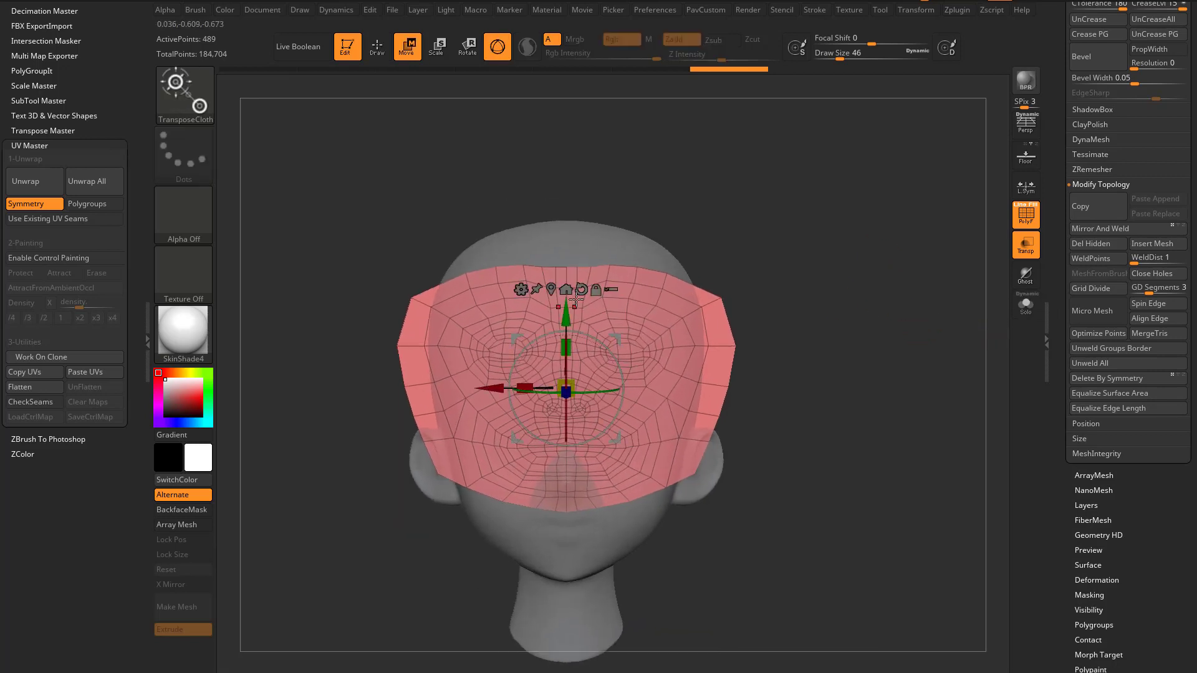
pyautogui.moveTo(569, 302); pyautogui.dragTo(568, 374)
pyautogui.moveTo(898, 334); pyautogui.dragTo(832, 347)
pyautogui.hotkey('ctrl', 'z')
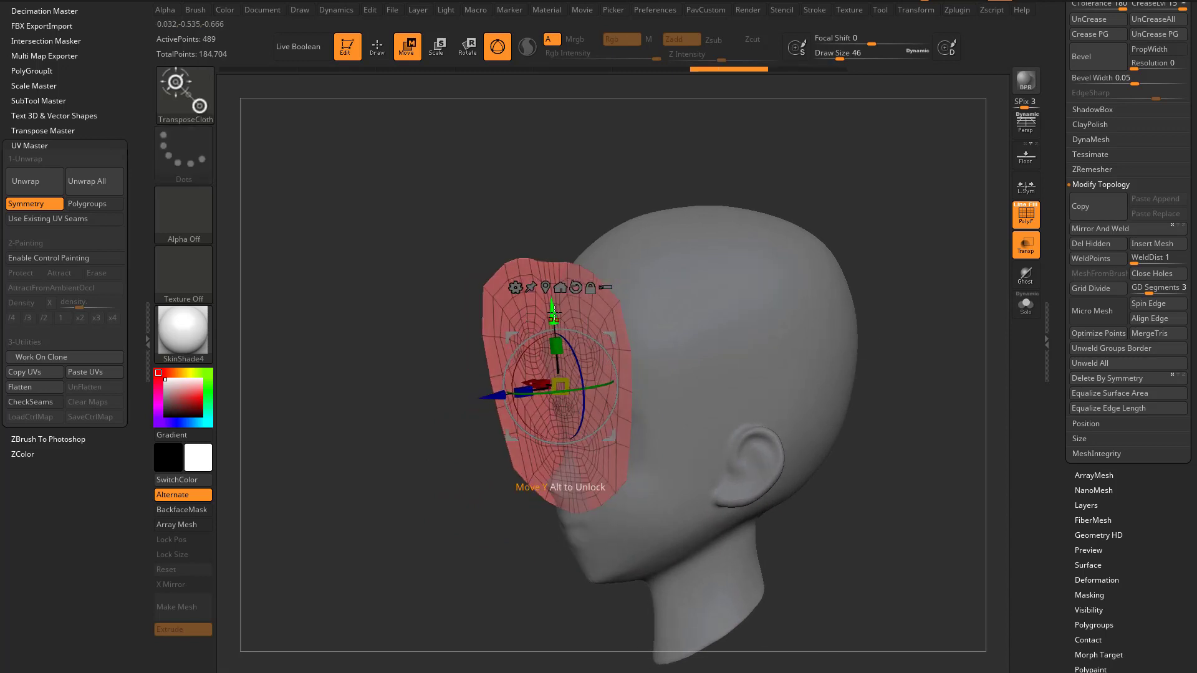
pyautogui.moveTo(552, 314); pyautogui.dragTo(558, 375)
pyautogui.hotkey('ctrl', 'z')
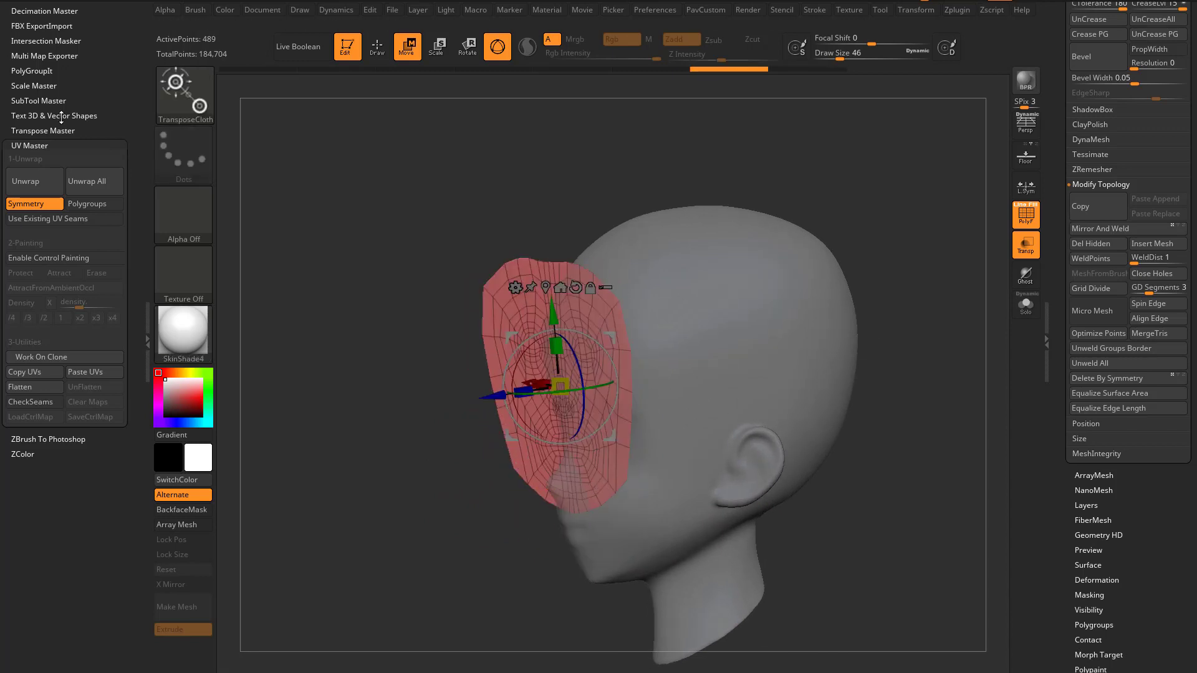
# Step: Keep the Dynamics simulation settings open beside the canvas and recalculate the collision volume
pyautogui.moveTo(109, 71); pyautogui.dragTo(108, 285)
pyautogui.click(332, 11)
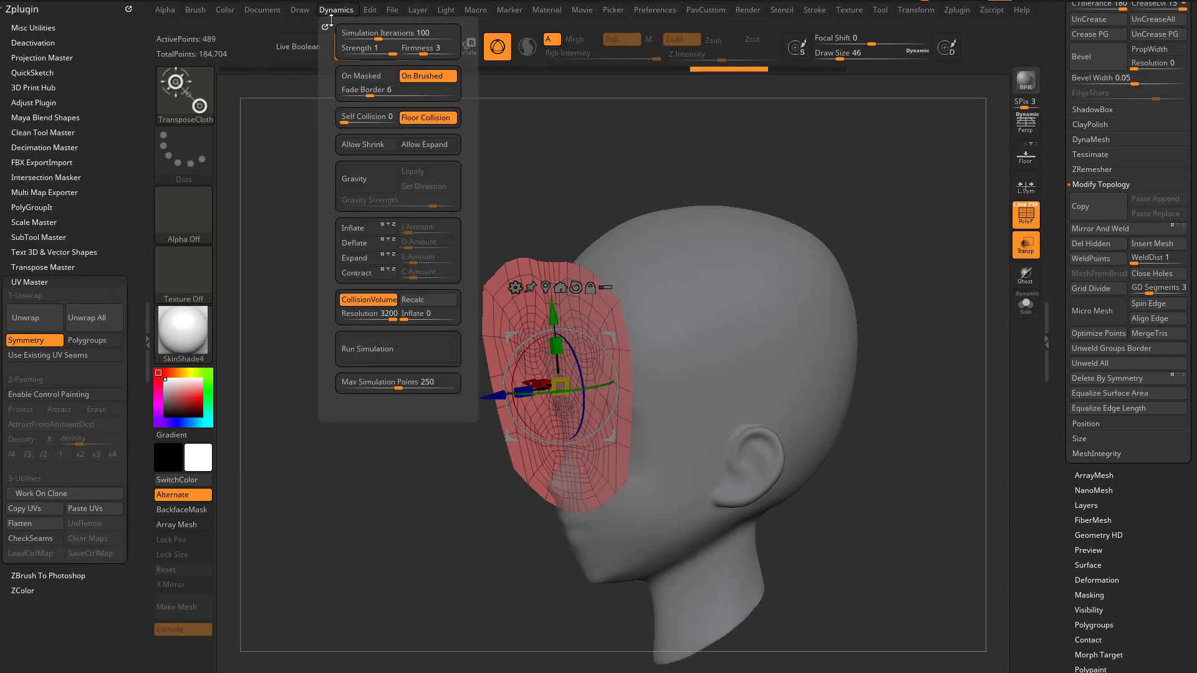
pyautogui.moveTo(319, 23); pyautogui.dragTo(87, 41)
pyautogui.click(93, 295)
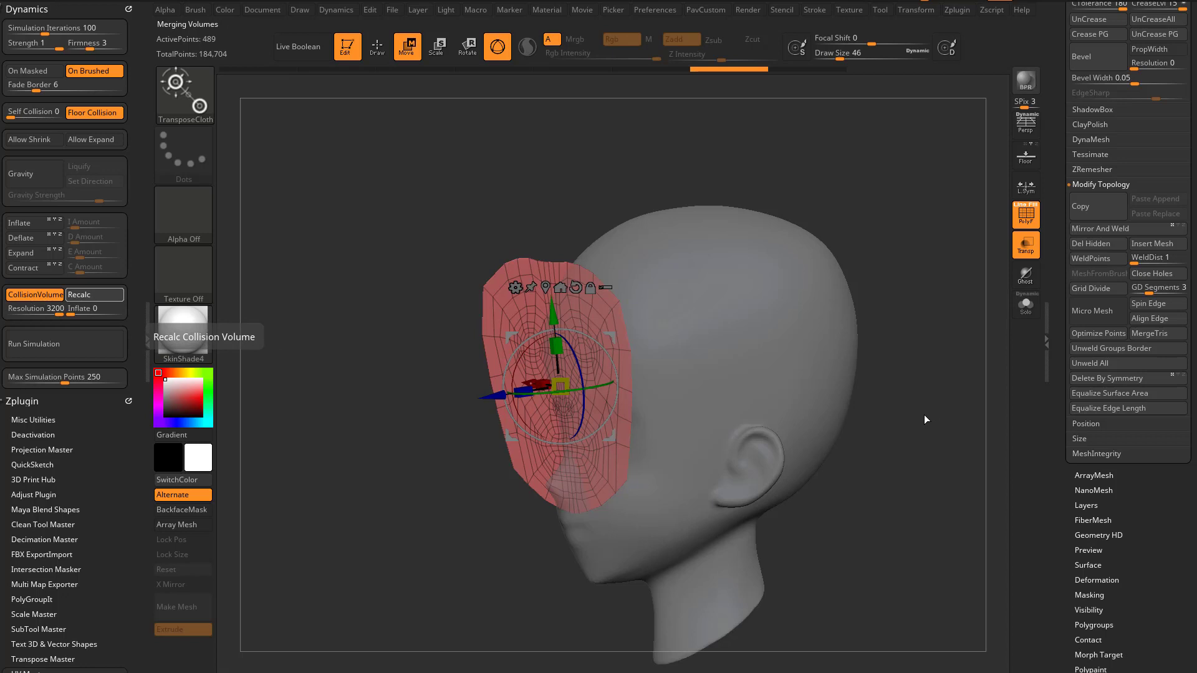
# Step: Try to reposition the flat face mesh against the head from the side with the TransposeCloth gizmo
pyautogui.keyDown('shift'); pyautogui.moveTo(921, 412); pyautogui.dragTo(909, 415); pyautogui.keyUp('shift')
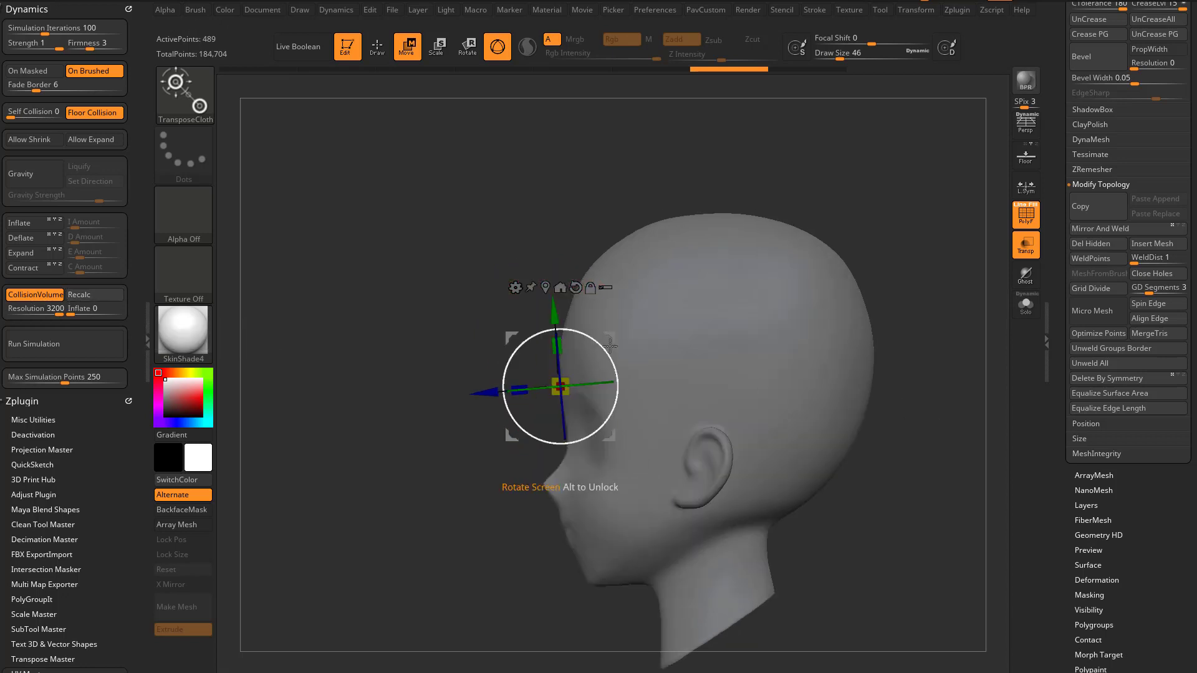
pyautogui.moveTo(603, 345); pyautogui.dragTo(747, 401)
pyautogui.moveTo(929, 446); pyautogui.dragTo(903, 439)
pyautogui.hotkey('ctrl', 'z')
# Step: Lower the flat face mesh in front of the head until its lower edge reaches the chin, and return to Draw mode
pyautogui.moveTo(752, 339); pyautogui.dragTo(688, 425)
pyautogui.moveTo(496, 506); pyautogui.dragTo(571, 506)
pyautogui.keyDown('alt'); pyautogui.moveTo(951, 479); pyautogui.dragTo(932, 421); pyautogui.keyUp('alt')
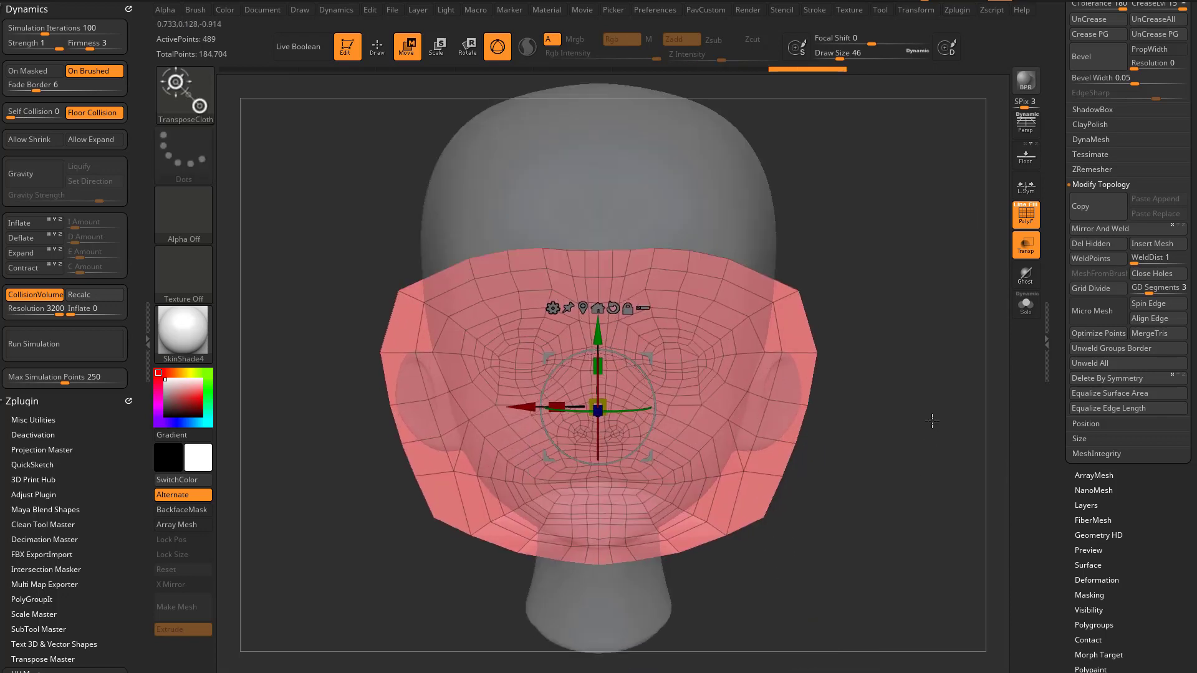
pyautogui.press('q')
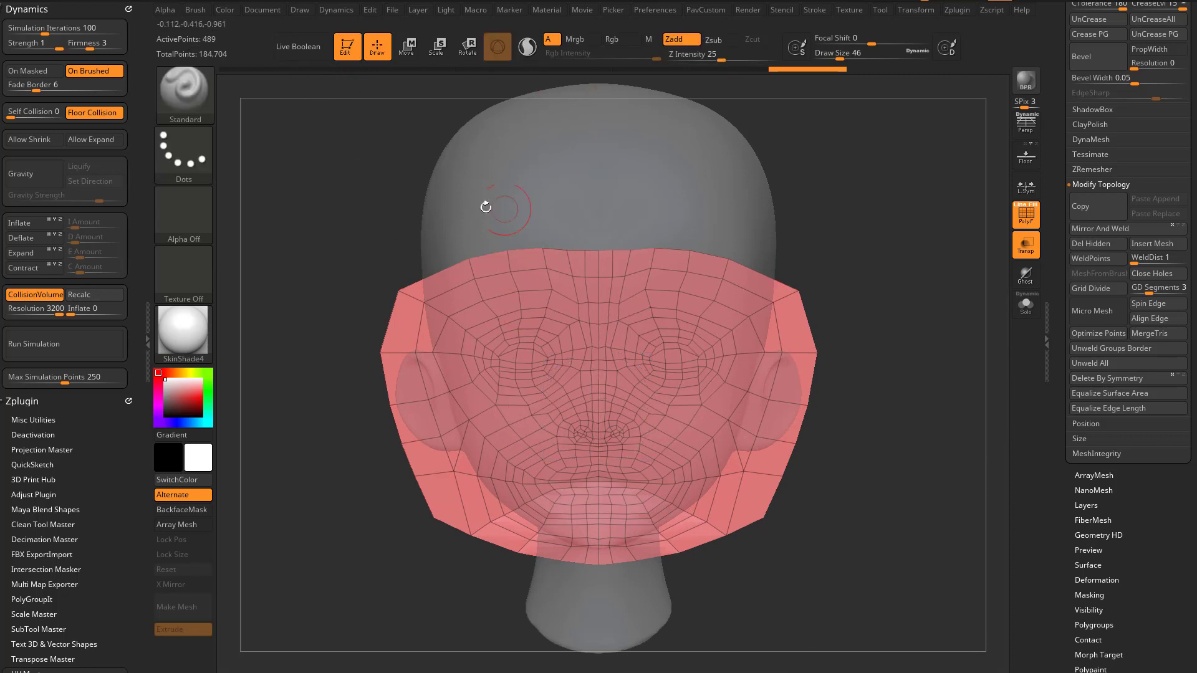
# Step: Set the transparency preferences to Front Opacity 0.63492 and Back Opacity about 0.78
pyautogui.moveTo(356, 177)
pyautogui.keyDown('alt'); pyautogui.mouseDown()
pyautogui.moveTo(367, 193)
pyautogui.moveTo(323, 185)
pyautogui.moveTo(336, 170)
pyautogui.mouseUp(); pyautogui.keyUp('alt')
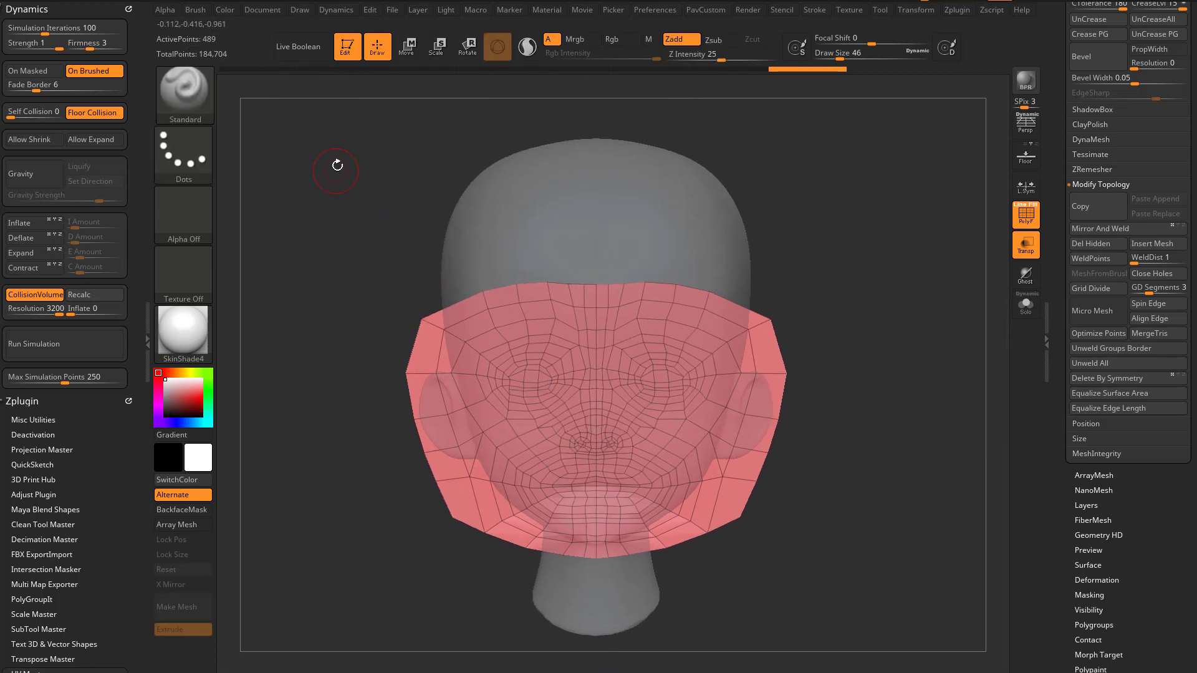
pyautogui.click(294, 9)
pyautogui.click(649, 11)
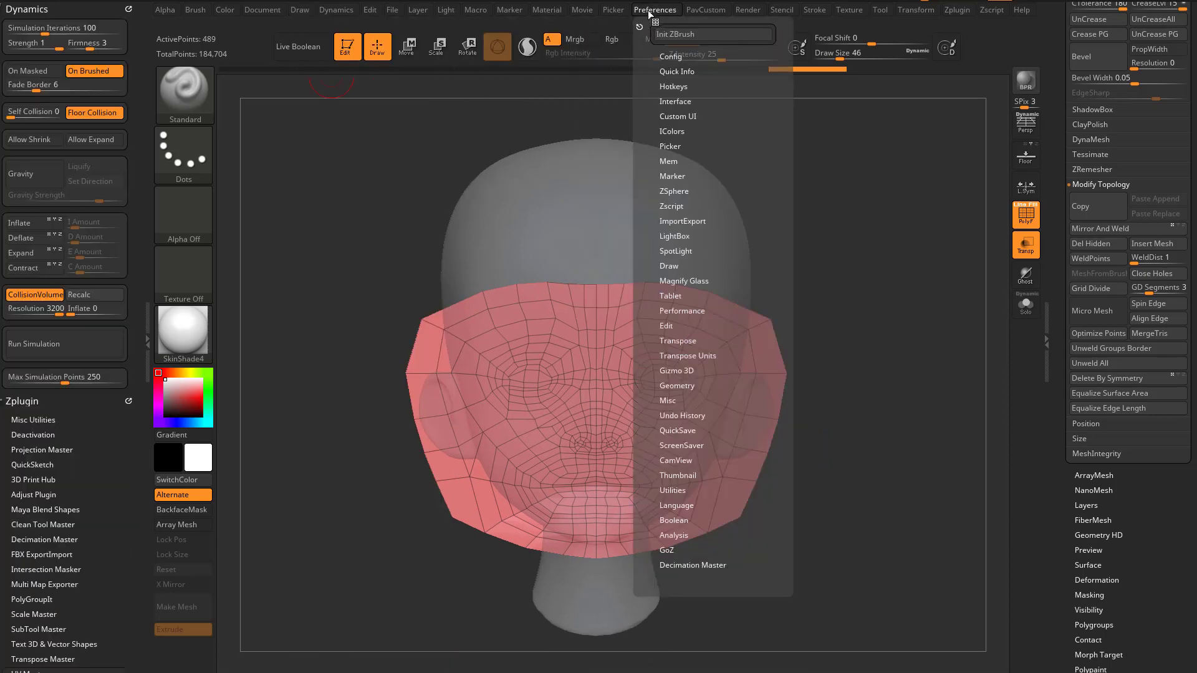
pyautogui.click(674, 266)
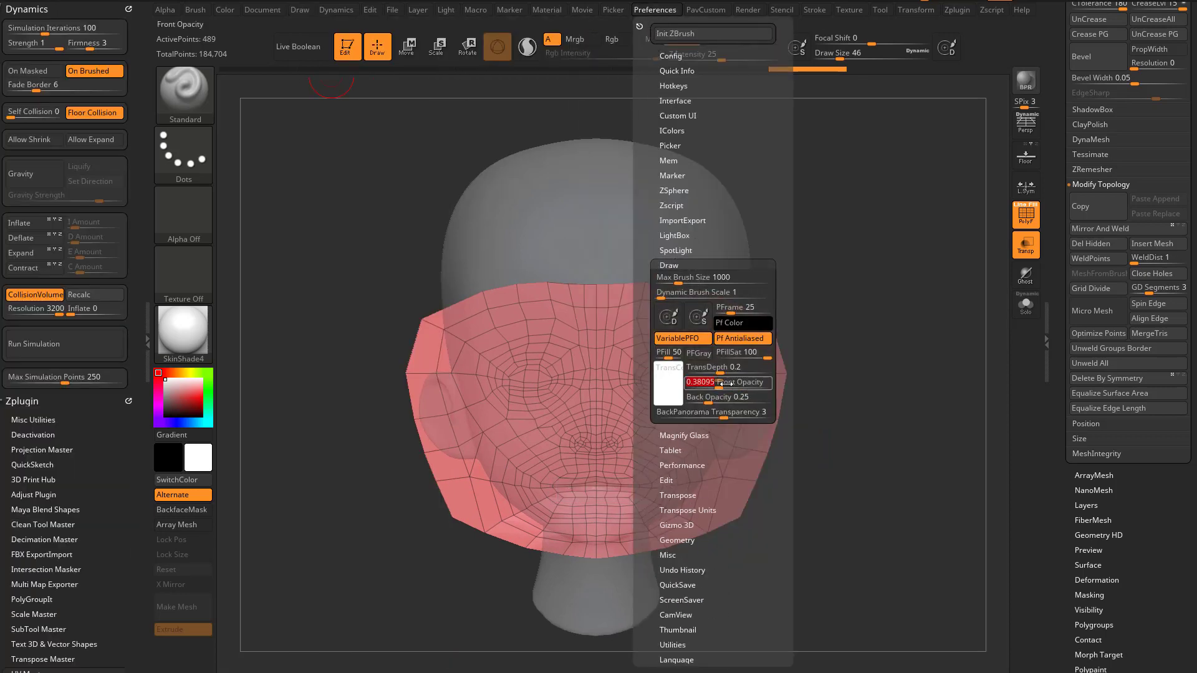
pyautogui.moveTo(723, 386)
pyautogui.mouseDown()
pyautogui.moveTo(761, 401)
pyautogui.moveTo(752, 402)
pyautogui.mouseUp()
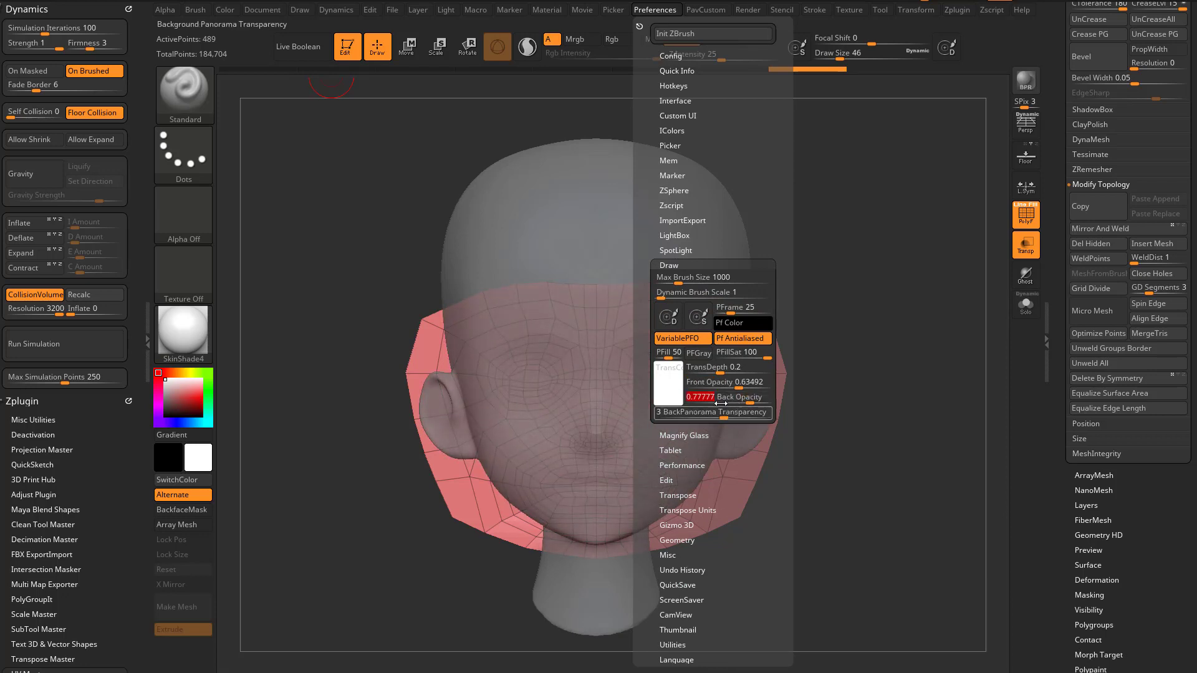
# Step: Select the Move brush and set its Draw Size to 59 for adjusting the face mesh
pyautogui.moveTo(898, 409)
pyautogui.keyDown('alt'); pyautogui.mouseDown()
pyautogui.moveTo(904, 377)
pyautogui.moveTo(912, 399)
pyautogui.moveTo(894, 409)
pyautogui.moveTo(906, 411)
pyautogui.mouseUp(); pyautogui.keyUp('alt')
pyautogui.press('s')
pyautogui.press('s')
pyautogui.press('s')
pyautogui.press('b')
pyautogui.press('m')
pyautogui.press('v')
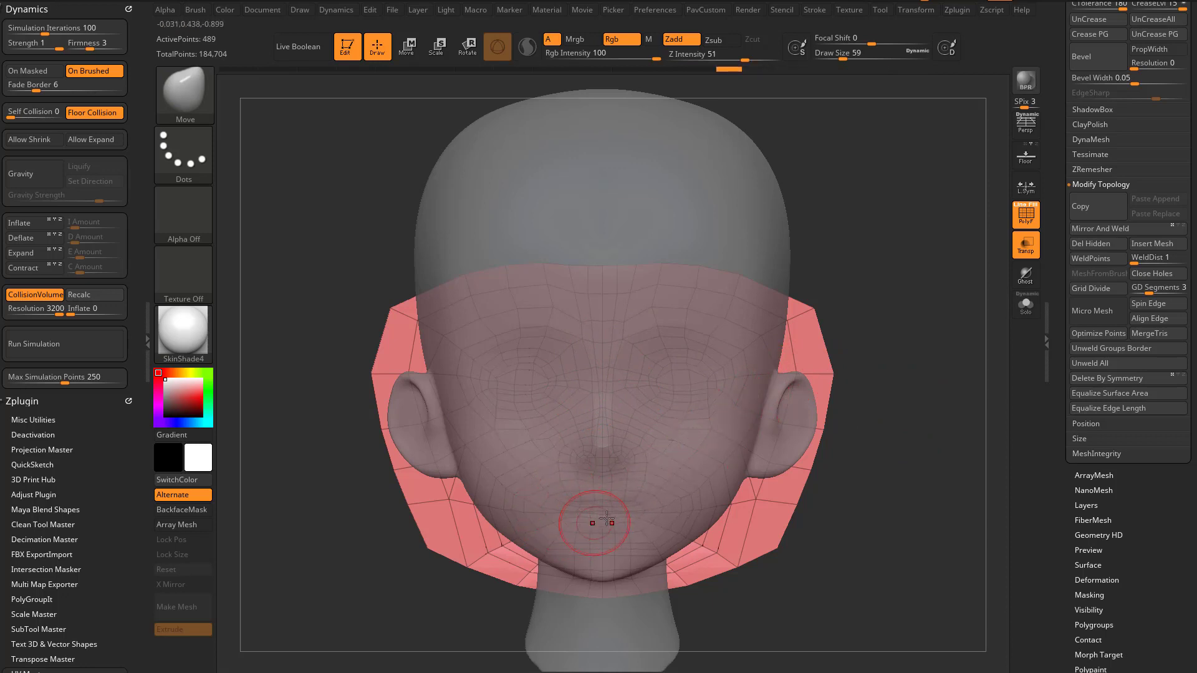
# Step: Line up the face mesh's mouth and nose topology with the head's features, enlarging the Move brush to Draw Size 74
pyautogui.moveTo(606, 518); pyautogui.dragTo(694, 425, button='right')
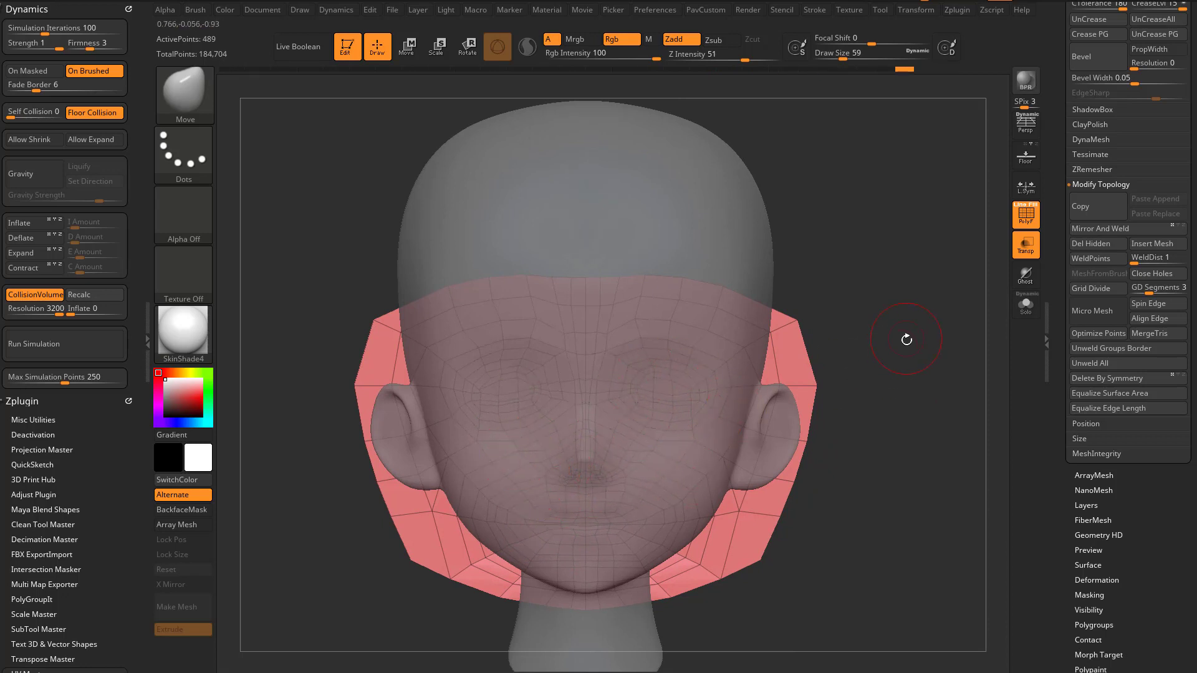
pyautogui.keyDown('alt'); pyautogui.moveTo(907, 340); pyautogui.dragTo(901, 368); pyautogui.keyUp('alt')
pyautogui.press('[')
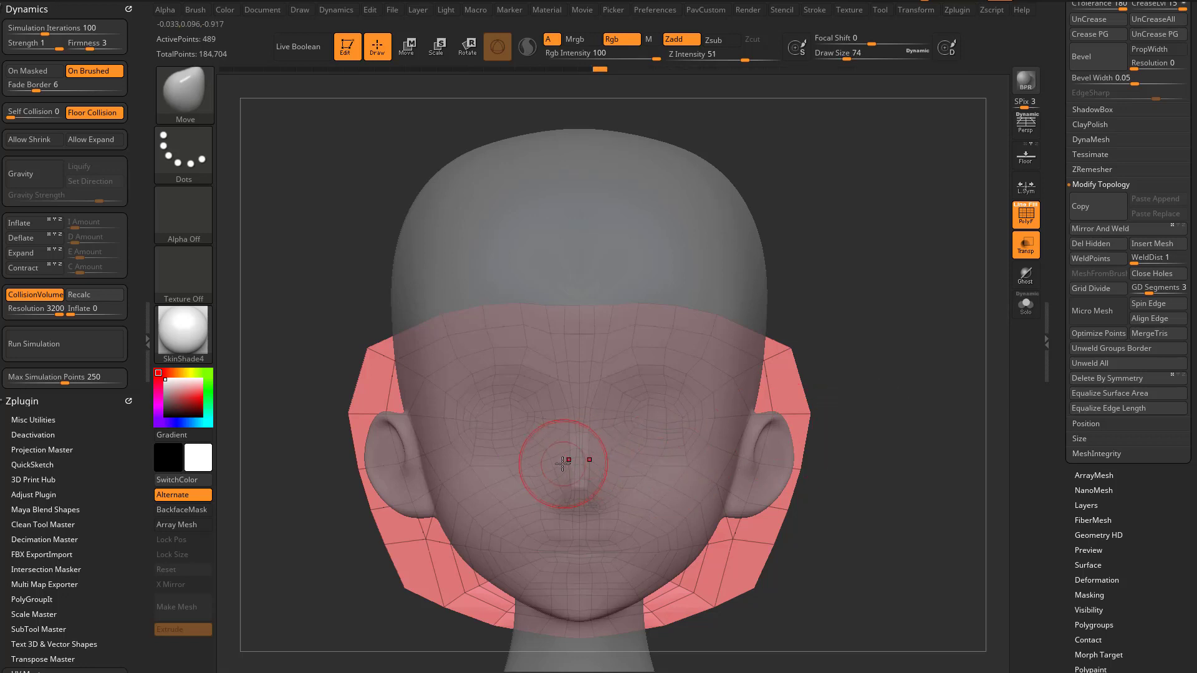
# Step: Push the flat face mesh back along its Z axis with TransposeCloth so it drapes over the toon head's face
pyautogui.moveTo(907, 430)
pyautogui.keyDown('alt'); pyautogui.mouseDown()
pyautogui.moveTo(921, 411)
pyautogui.moveTo(852, 428)
pyautogui.moveTo(898, 436)
pyautogui.mouseUp(); pyautogui.keyUp('alt')
pyautogui.press('w')
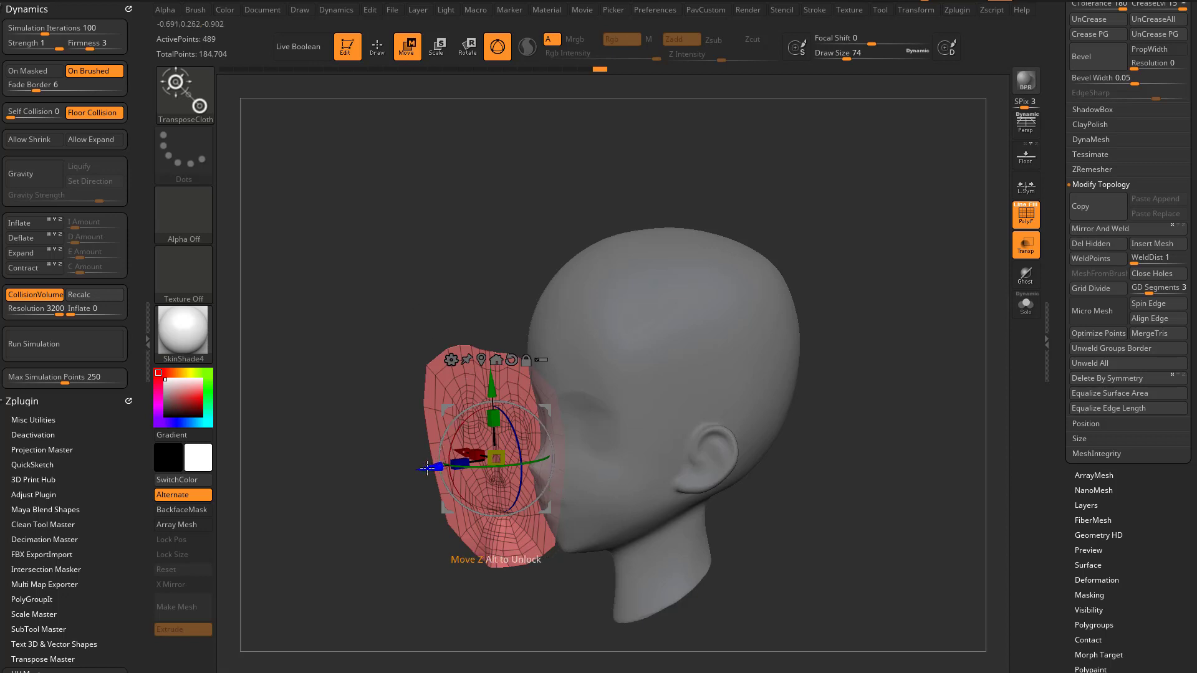
pyautogui.moveTo(426, 468); pyautogui.dragTo(588, 430)
pyautogui.press('q')
pyautogui.moveTo(881, 419); pyautogui.dragTo(885, 429)
pyautogui.moveTo(886, 429)
pyautogui.keyDown('alt'); pyautogui.mouseDown()
pyautogui.moveTo(856, 443)
pyautogui.moveTo(849, 422)
pyautogui.moveTo(877, 451)
pyautogui.mouseUp(); pyautogui.keyUp('alt')
# Step: Project the draped face mesh onto the toon head's surface with ProjectAll
pyautogui.scroll(5, 1055, 456)
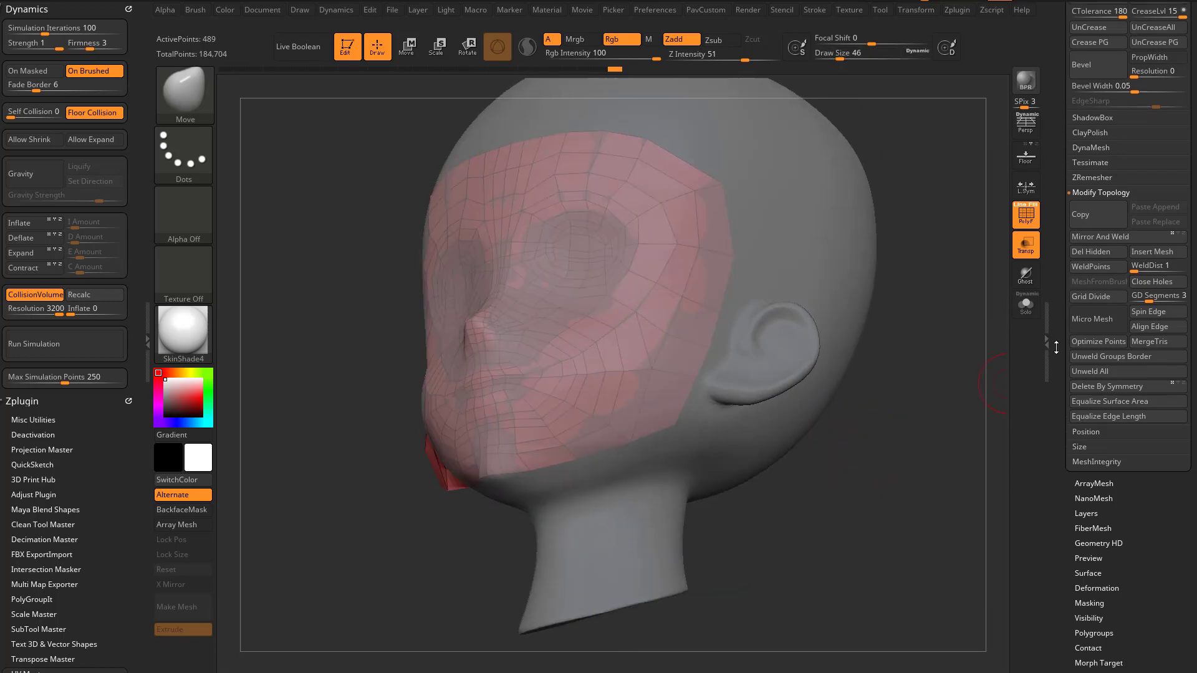
pyautogui.scroll(3, 1056, 457)
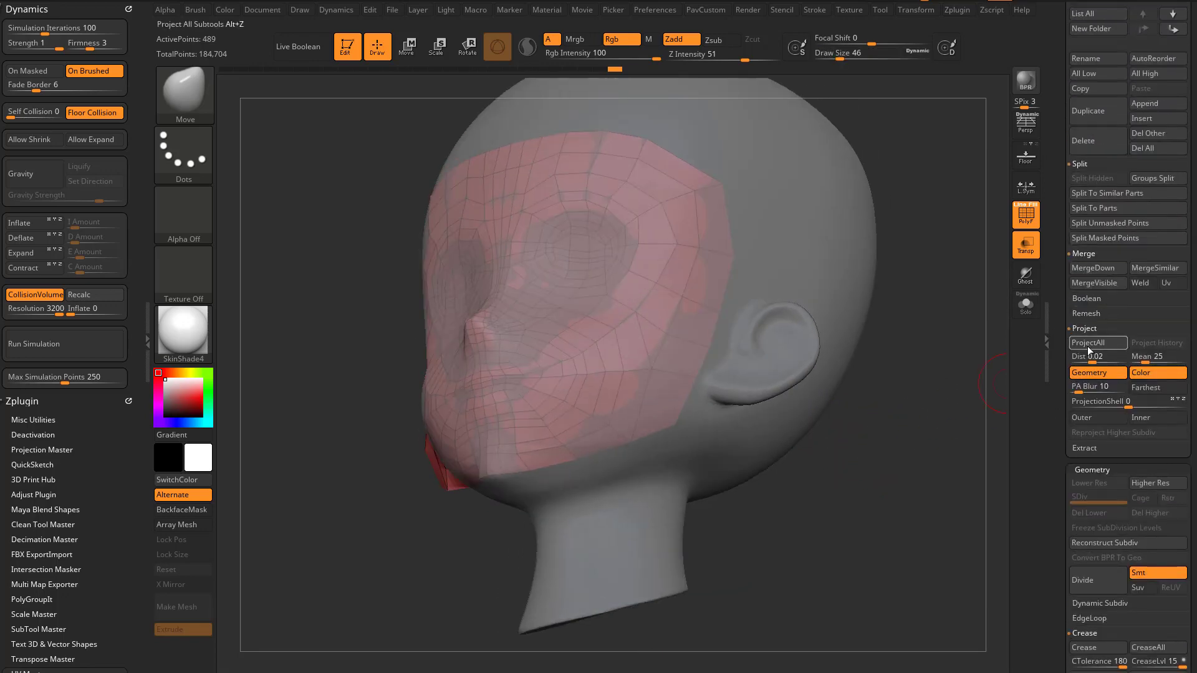
pyautogui.moveTo(973, 405)
pyautogui.mouseDown()
pyautogui.moveTo(935, 420)
pyautogui.moveTo(891, 396)
pyautogui.mouseUp()
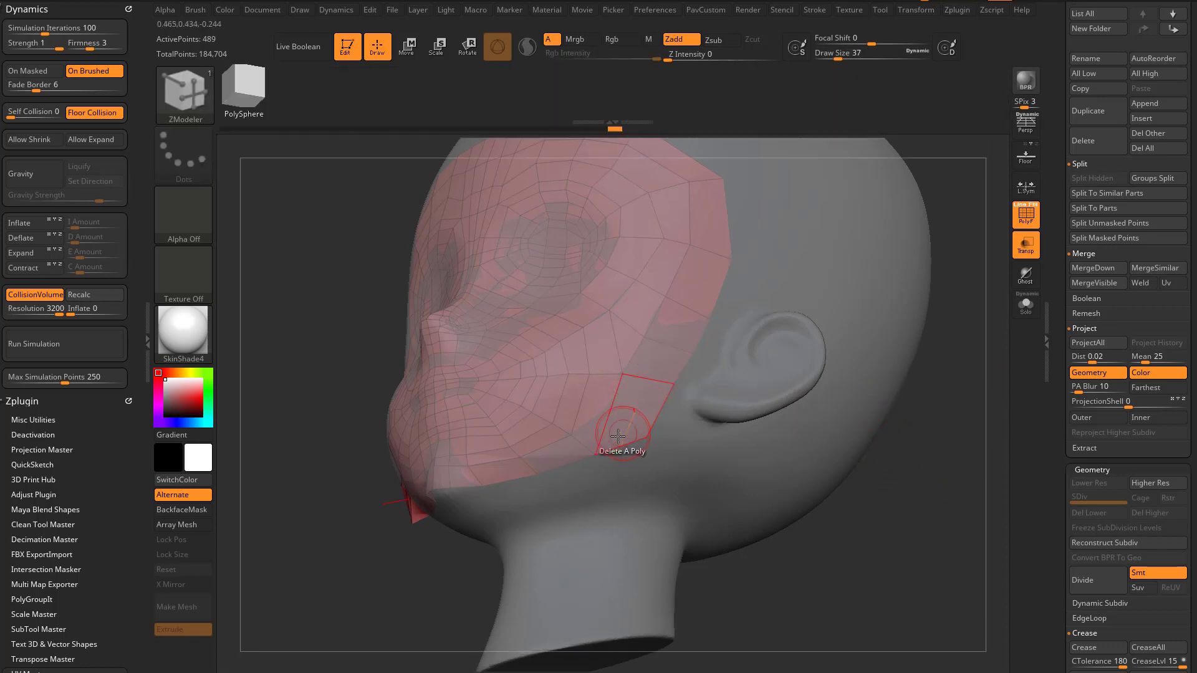
# Step: With the ZModeler brush, pull border points of the face mesh along the jaw and chin using Move Points By Brush Radius
pyautogui.moveTo(594, 458); pyautogui.dragTo(596, 452)
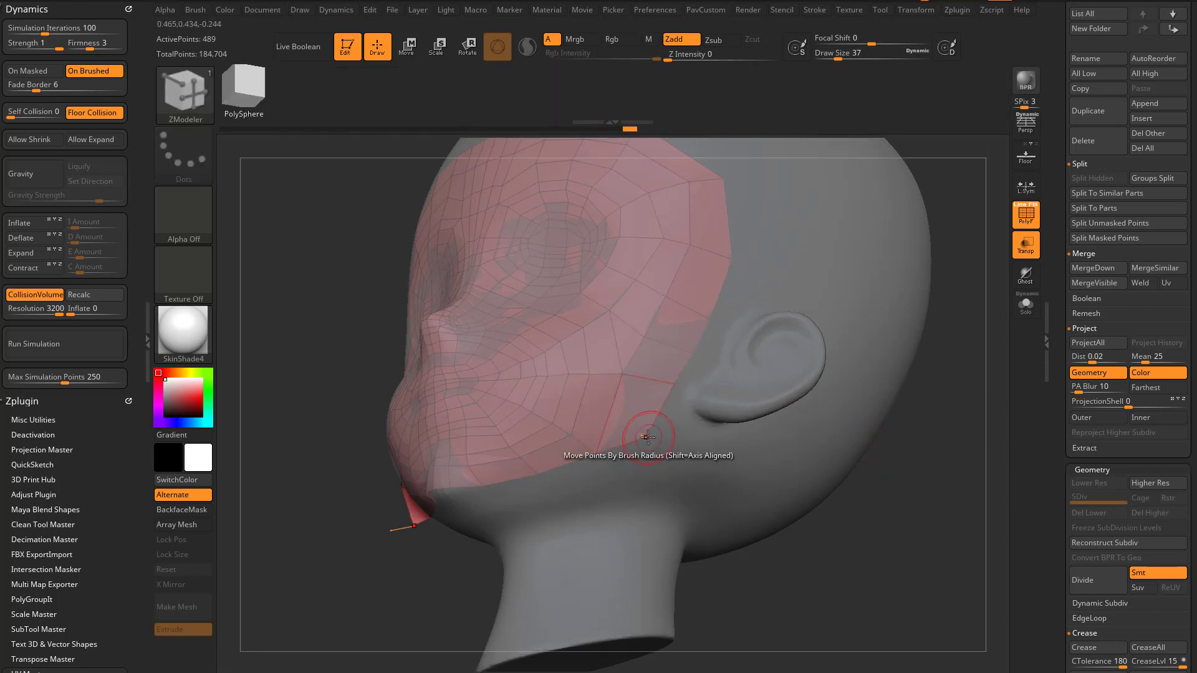
pyautogui.press('space')
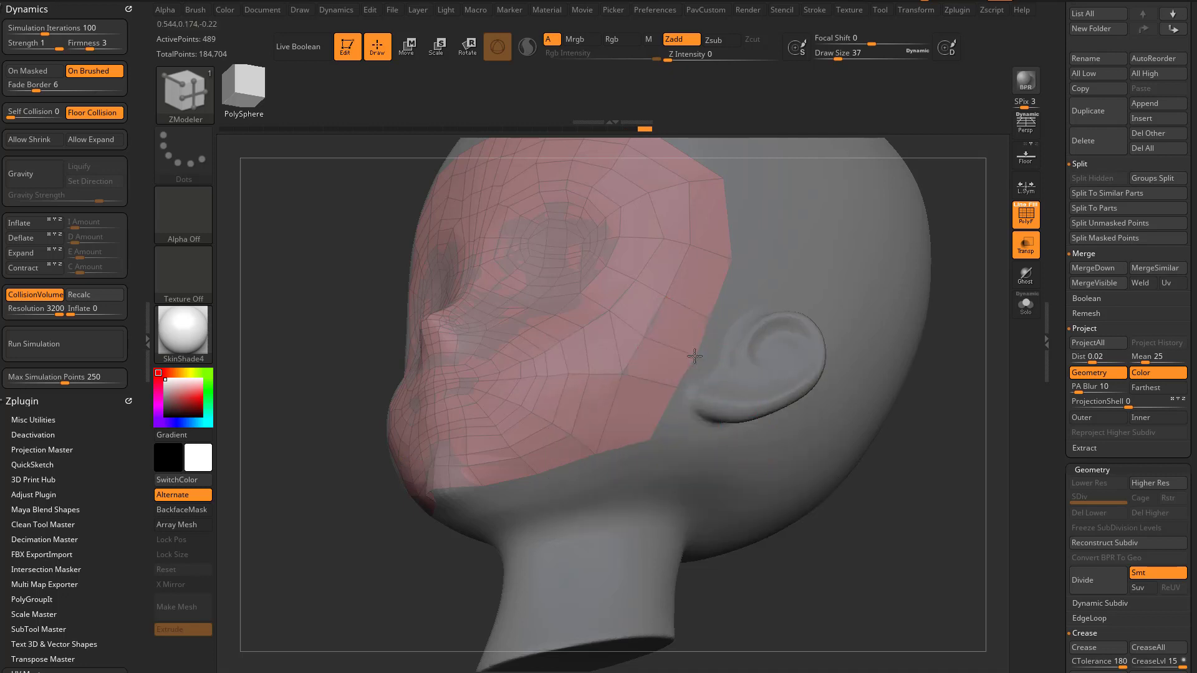
pyautogui.moveTo(603, 390); pyautogui.dragTo(667, 393, button='right')
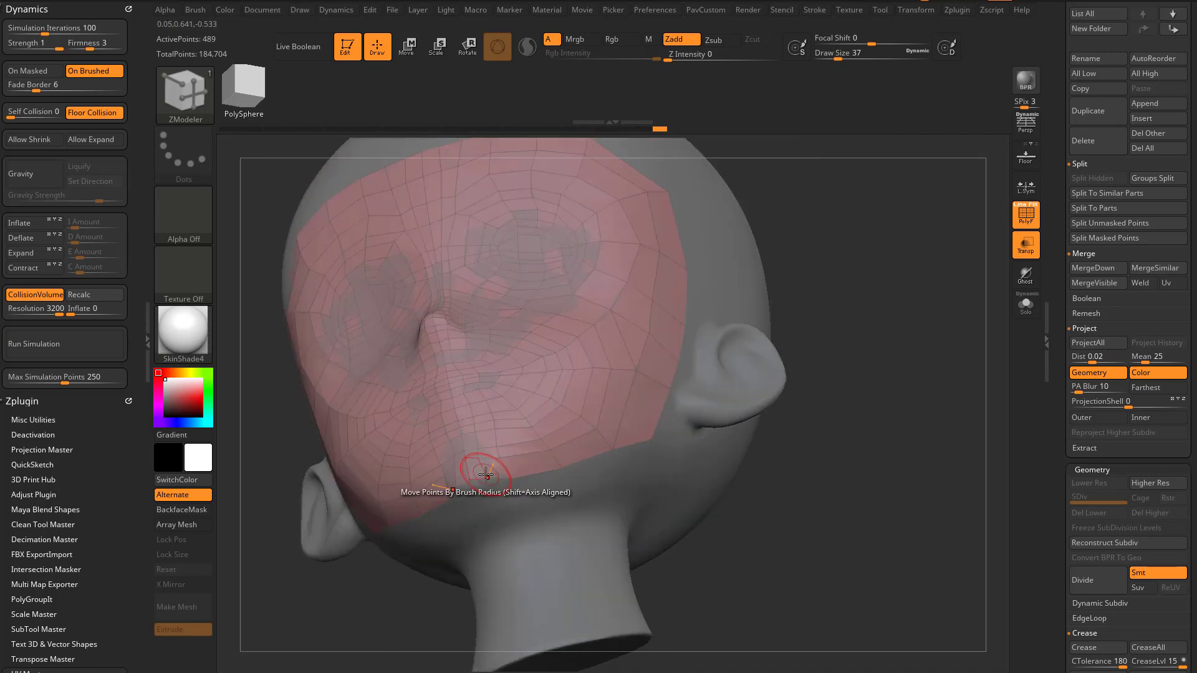
pyautogui.moveTo(487, 474)
pyautogui.mouseDown()
pyautogui.moveTo(471, 483)
pyautogui.moveTo(469, 469)
pyautogui.mouseUp()
pyautogui.keyDown('shift'); pyautogui.moveTo(804, 405); pyautogui.dragTo(871, 455, button='right'); pyautogui.keyUp('shift')
pyautogui.moveTo(872, 456); pyautogui.dragTo(850, 439, button='right')
# Step: Switch to the browser's ArtStation page with the dynamic retopology video and dismiss the suggested videos over it
pyautogui.hotkey('alt', 'Tab')
pyautogui.moveTo(526, 398); pyautogui.dragTo(552, 61)
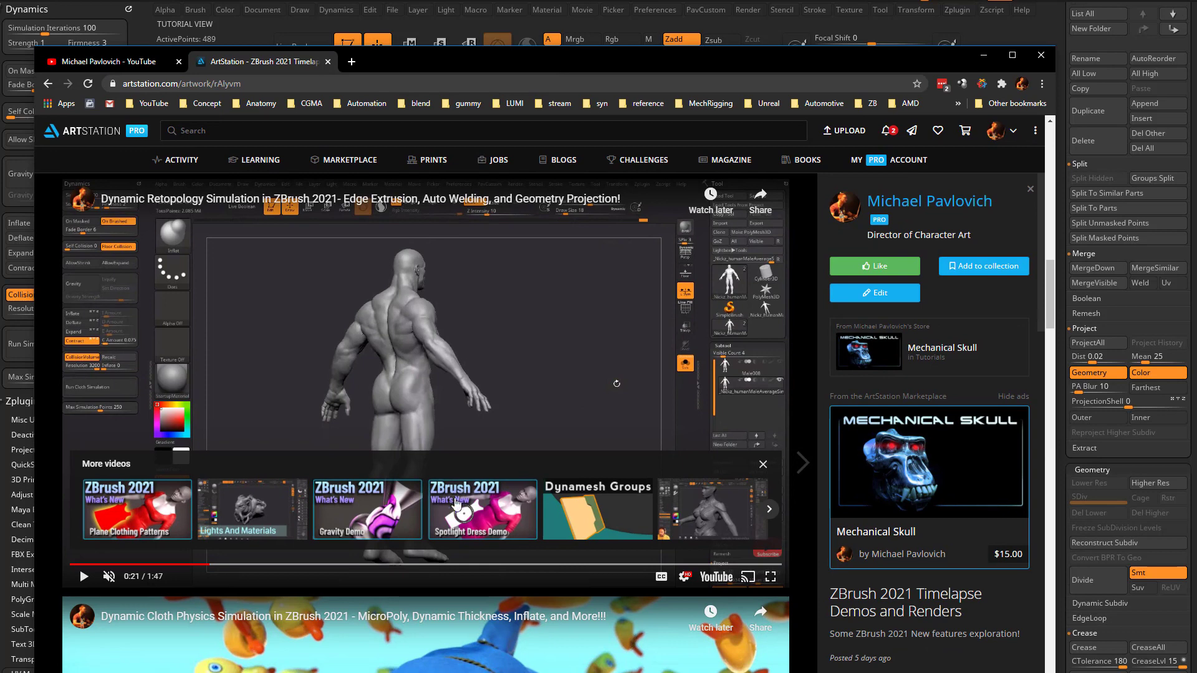
pyautogui.click(763, 465)
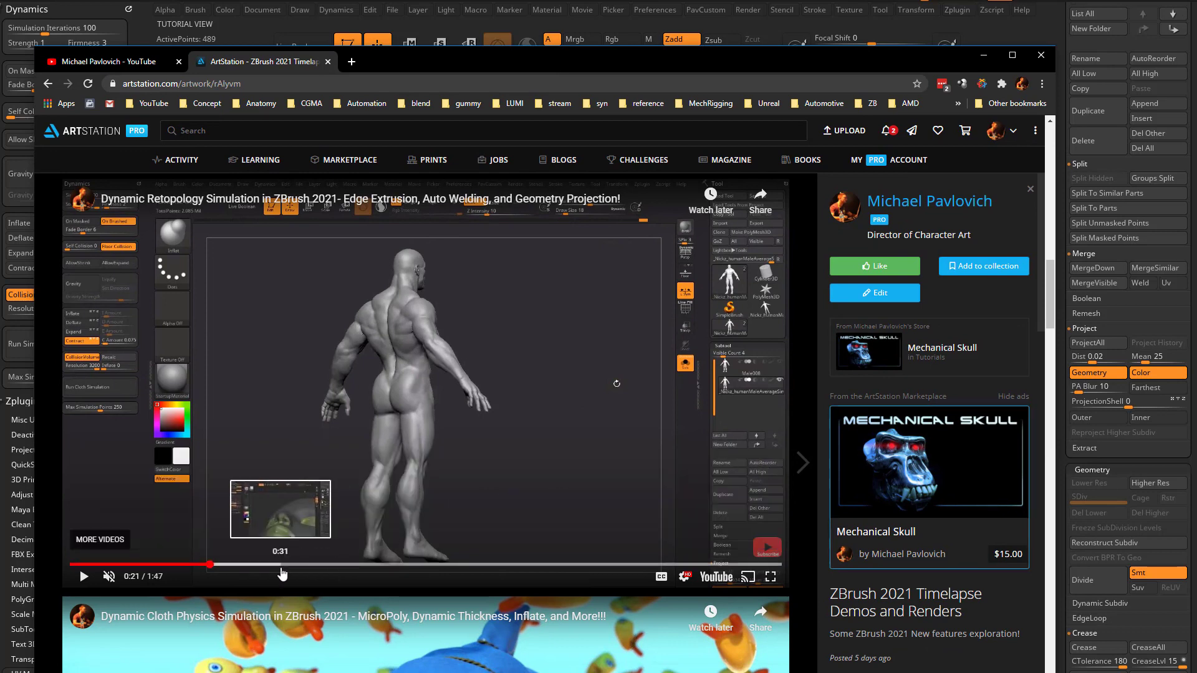
# Step: Skim the dynamic retopology video between about 0:40 and 1:15 for the head retopology workflow, and move the browser out of view
pyautogui.click(343, 564)
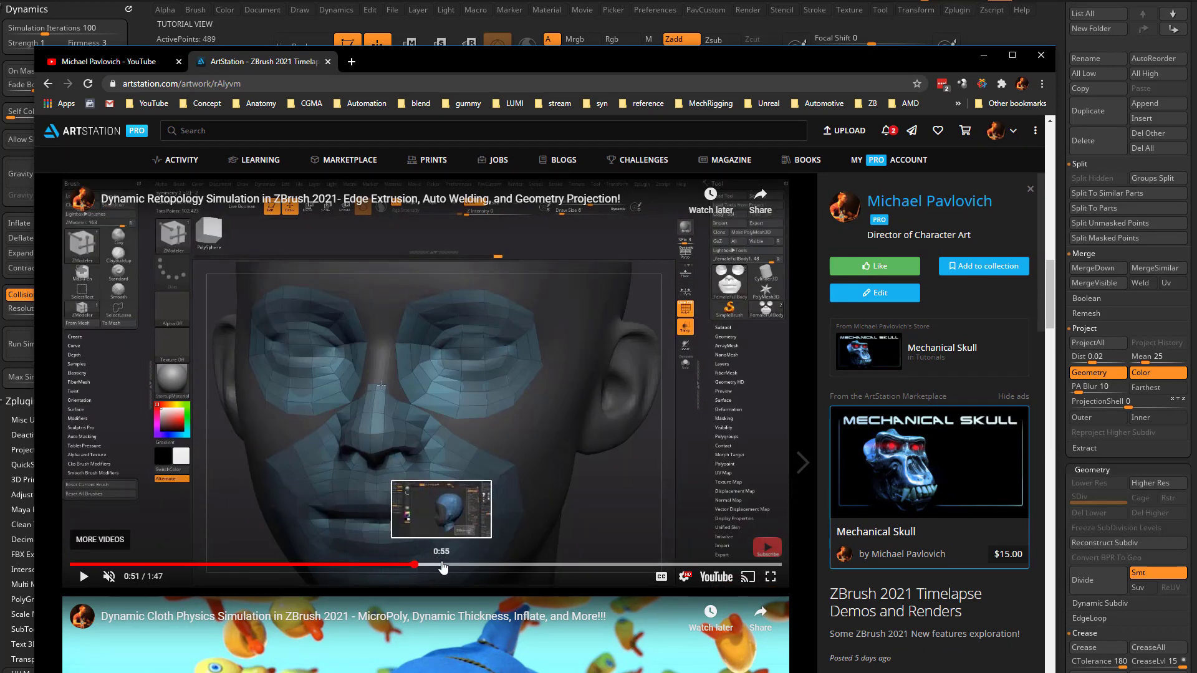
pyautogui.click(457, 565)
pyautogui.click(450, 565)
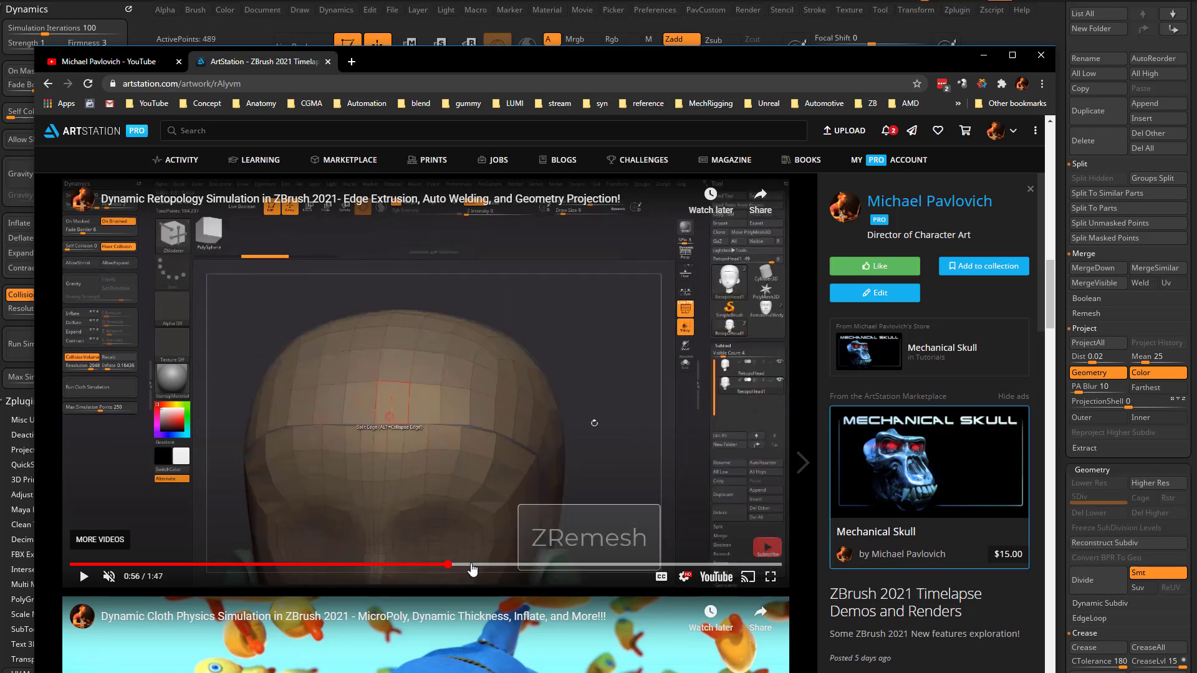
pyautogui.click(472, 565)
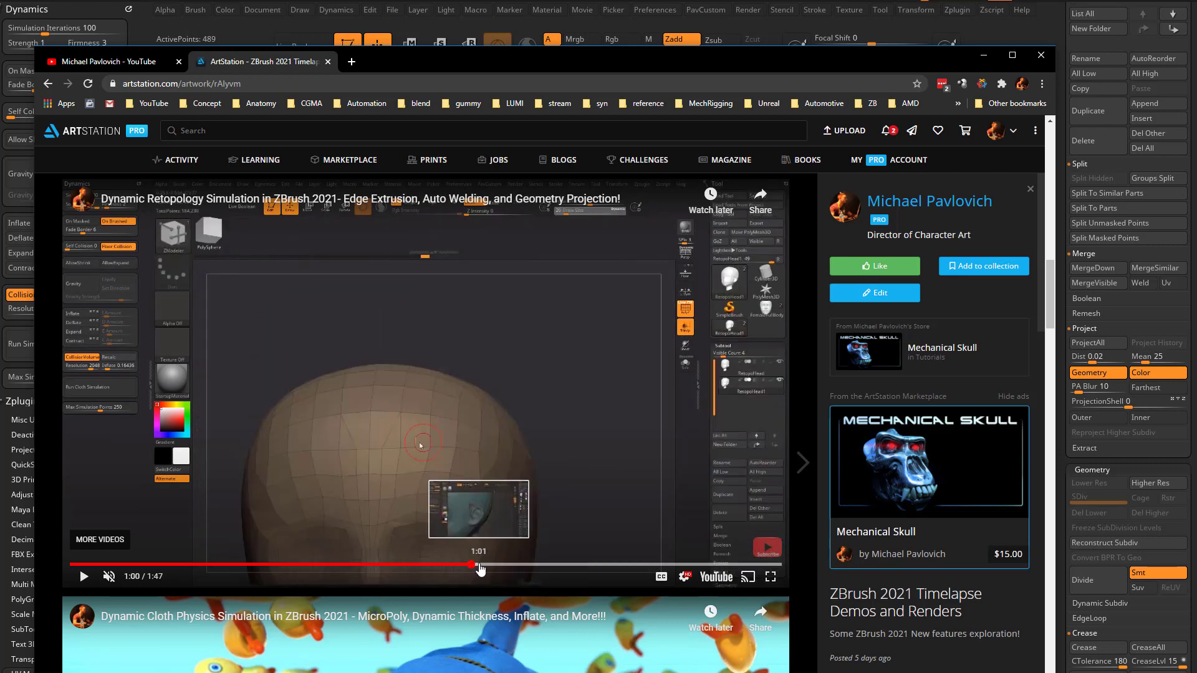
pyautogui.click(497, 565)
pyautogui.click(539, 565)
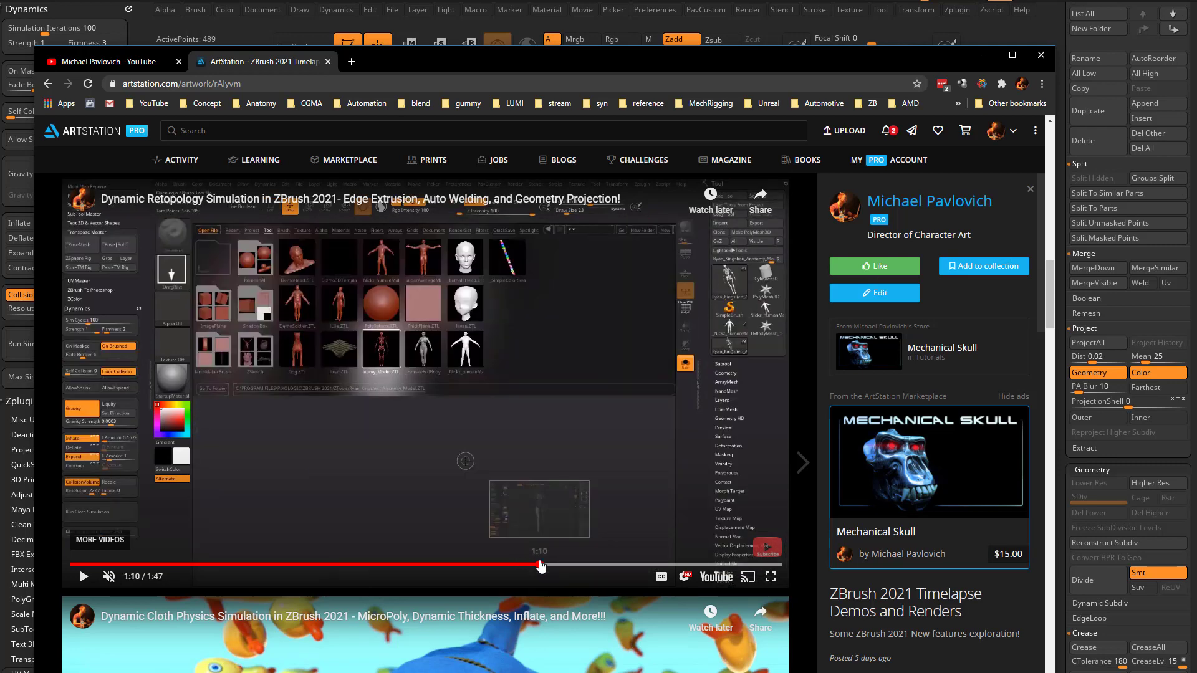
pyautogui.click(558, 566)
pyautogui.click(581, 566)
pyautogui.click(497, 565)
pyautogui.click(477, 566)
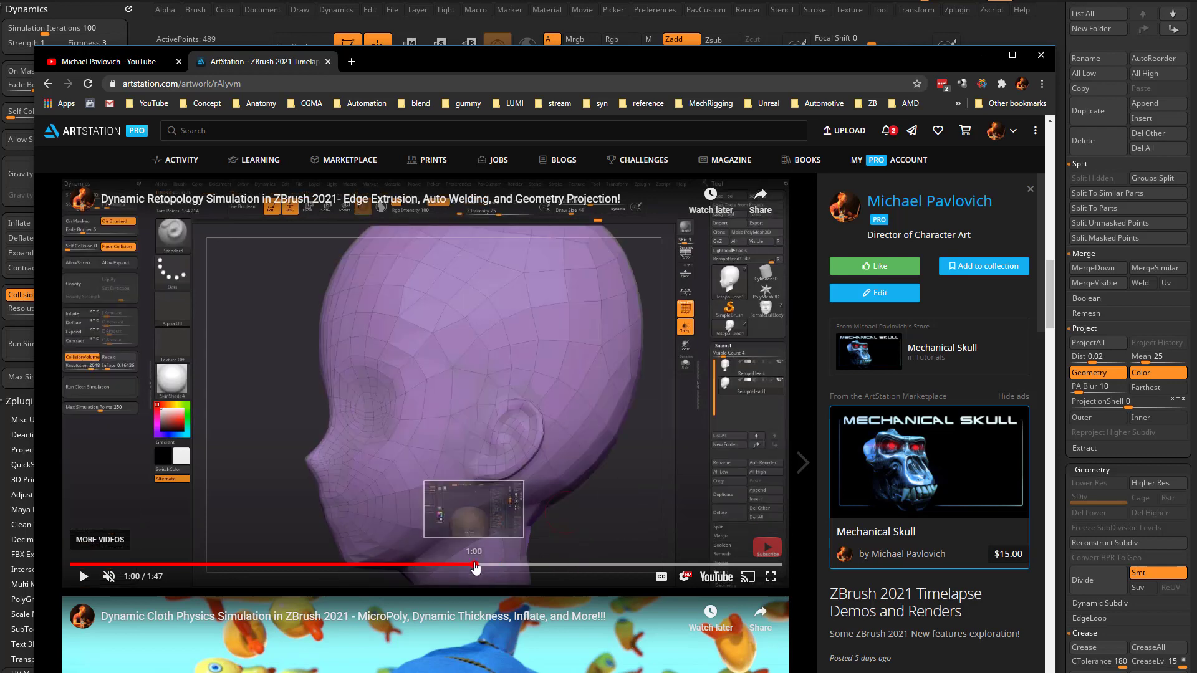
pyautogui.moveTo(736, 55); pyautogui.dragTo(701, 672)
# Step: Switch to the human male body tool and show only its BodyTopologyContract subtool
pyautogui.moveTo(1062, 197); pyautogui.dragTo(1081, 407)
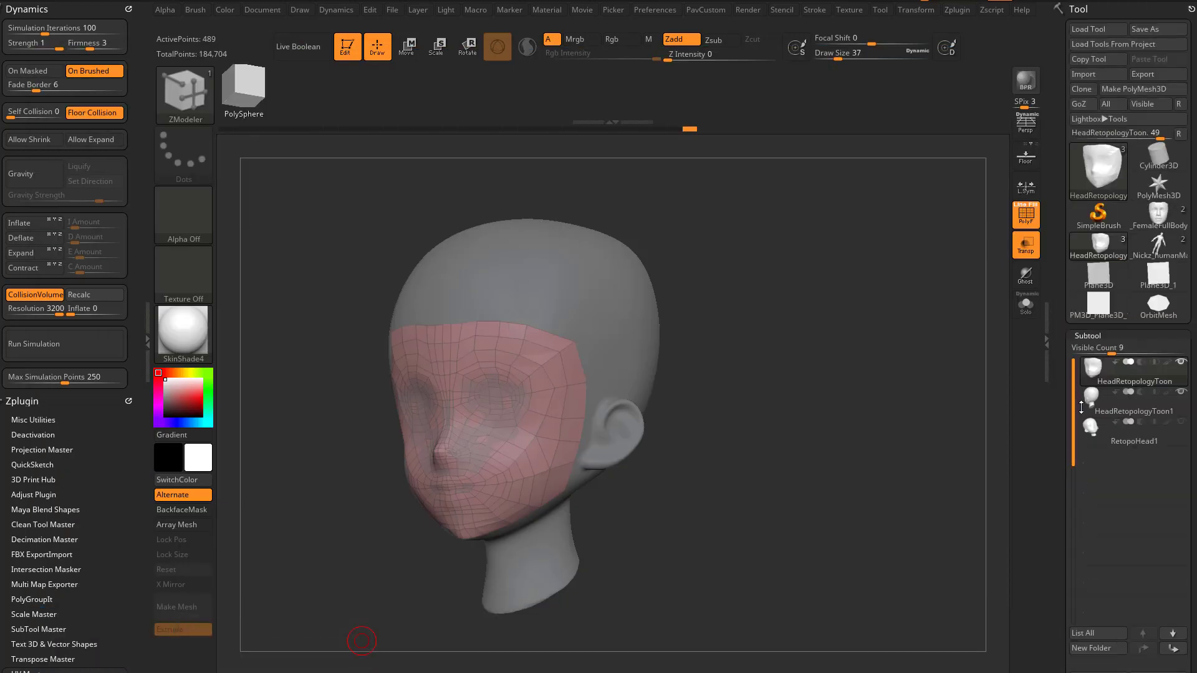
pyautogui.click(1158, 247)
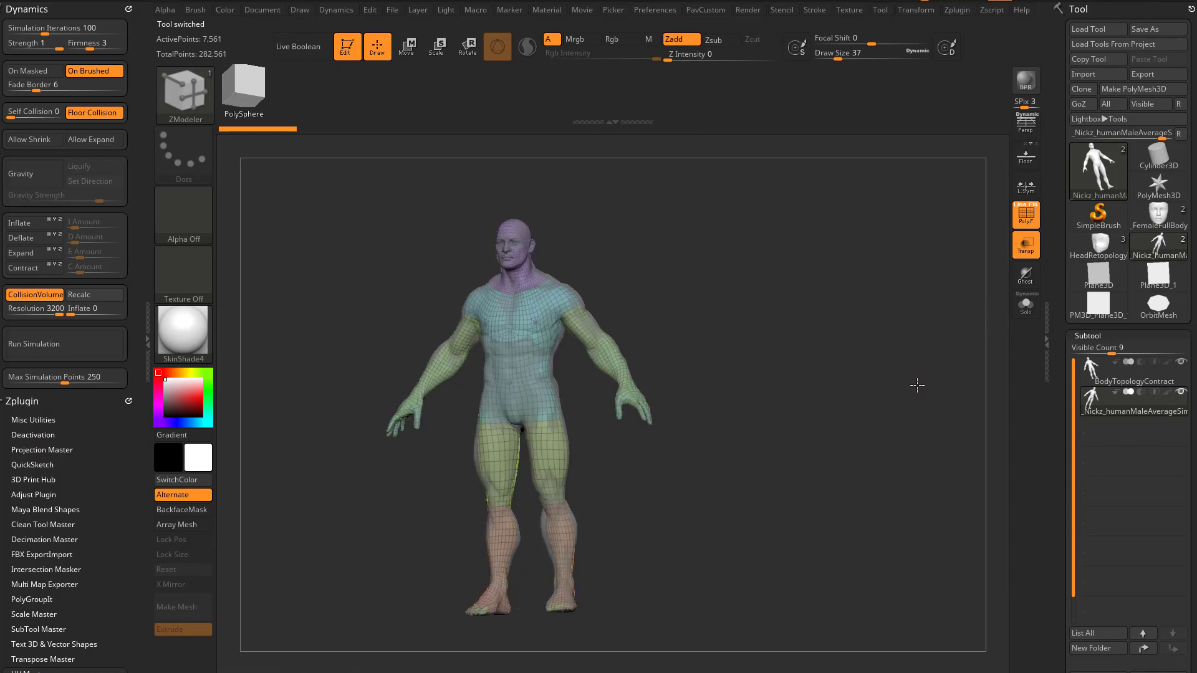
pyautogui.click(1152, 378)
pyautogui.click(1180, 361)
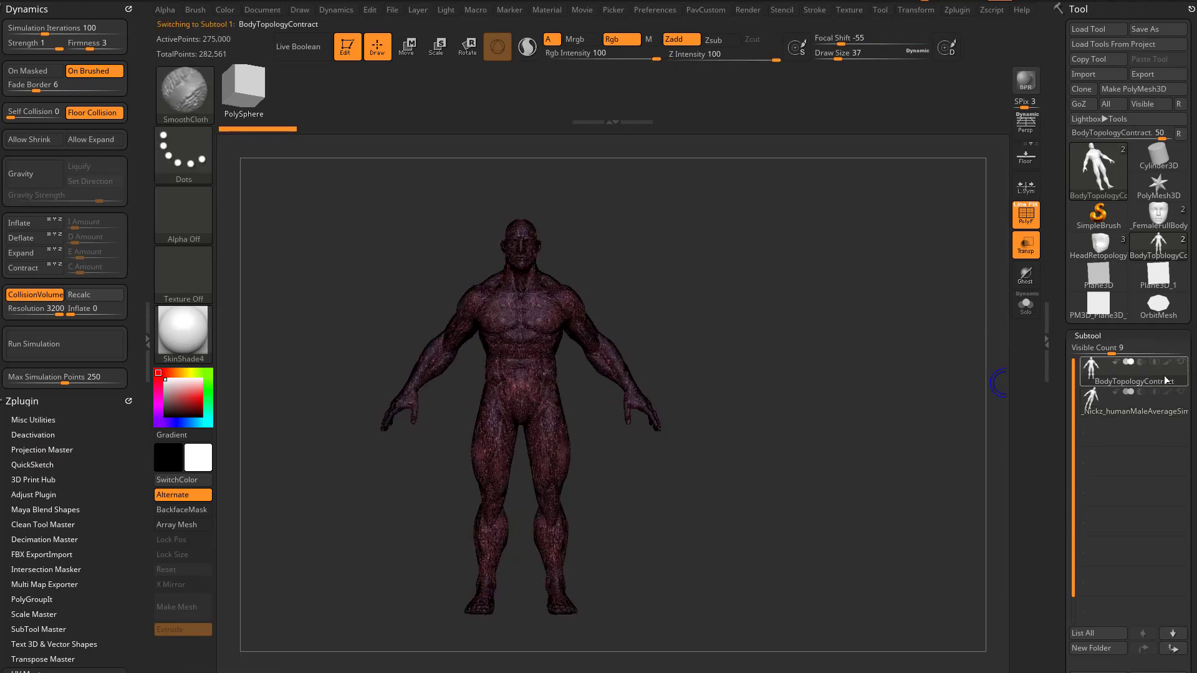
# Step: Turn off the PolyFrame display and switch the male body's material to StartupMaterial
pyautogui.hotkey('shift', 'f')
pyautogui.click(184, 334)
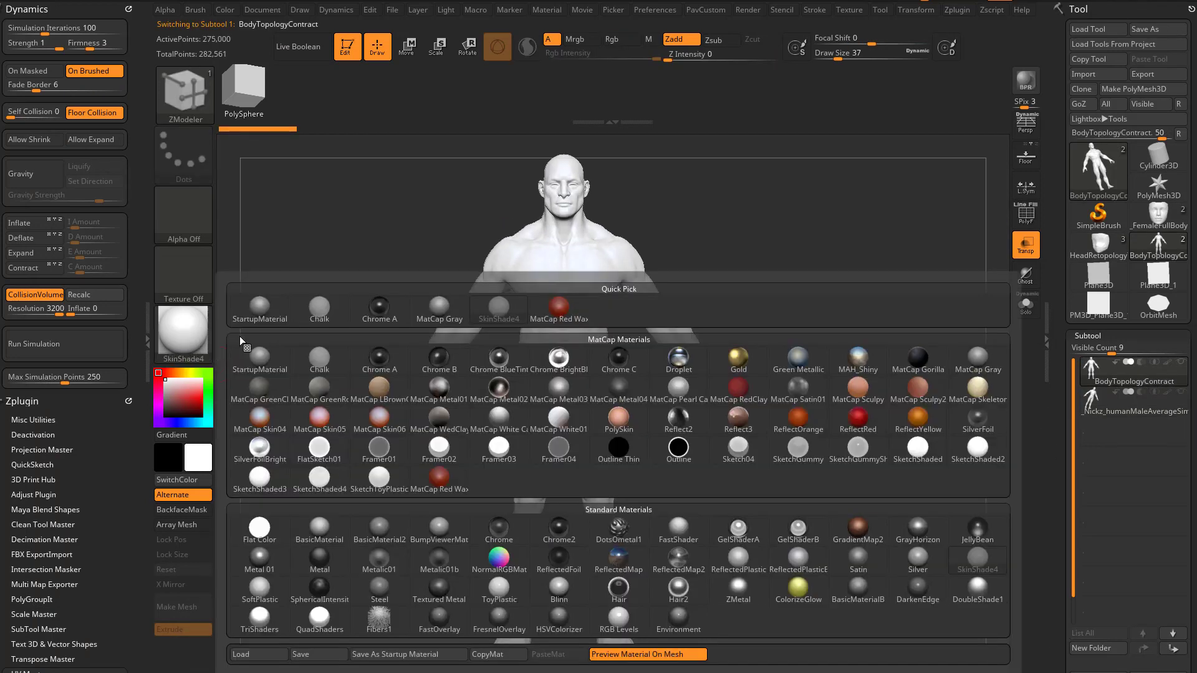
pyautogui.click(286, 288)
pyautogui.moveTo(286, 286)
pyautogui.mouseDown()
pyautogui.moveTo(831, 291)
pyautogui.moveTo(834, 357)
pyautogui.mouseUp()
pyautogui.press('s')
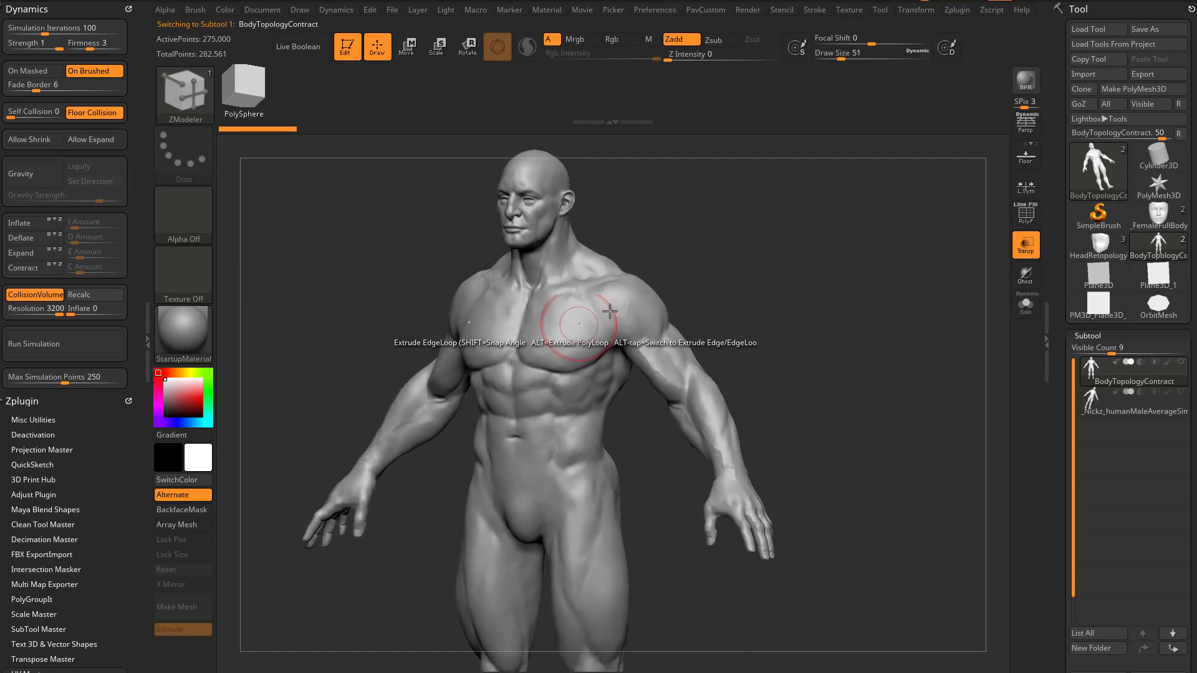
pyautogui.moveTo(767, 315)
pyautogui.mouseDown()
pyautogui.moveTo(838, 318)
pyautogui.moveTo(824, 343)
pyautogui.mouseUp()
pyautogui.press('s')
pyautogui.press('s')
pyautogui.moveTo(860, 340)
pyautogui.mouseDown()
pyautogui.moveTo(836, 339)
pyautogui.moveTo(847, 369)
pyautogui.moveTo(903, 371)
pyautogui.mouseUp()
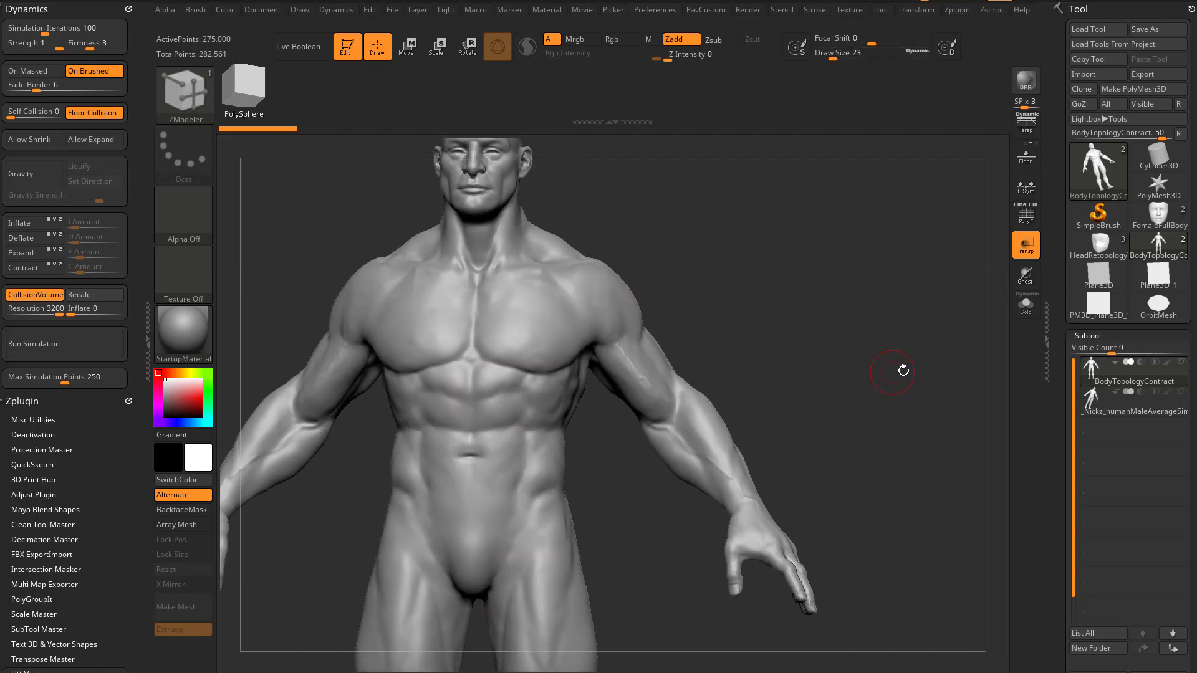
# Step: Clear the canvas, then draw a Cylinder3D primitive on it and enable Edit mode
pyautogui.moveTo(1056, 396)
pyautogui.mouseDown()
pyautogui.moveTo(1066, 293)
pyautogui.moveTo(1056, 373)
pyautogui.mouseUp()
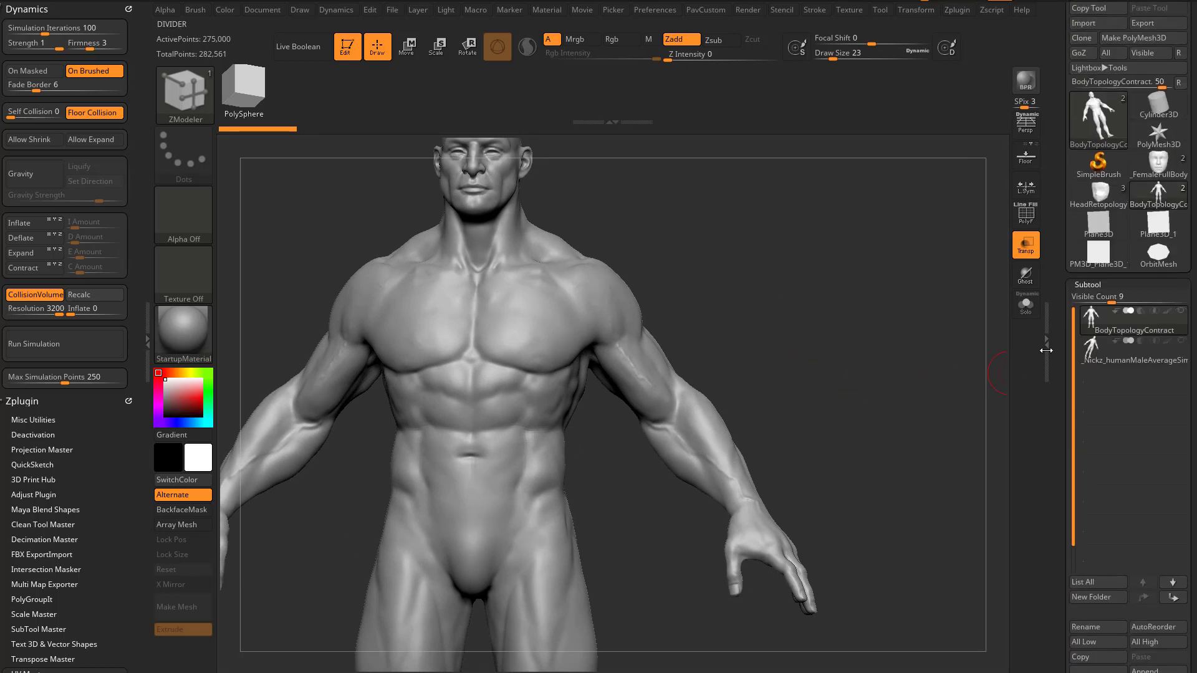
pyautogui.click(353, 56)
pyautogui.hotkey('ctrl', 'n')
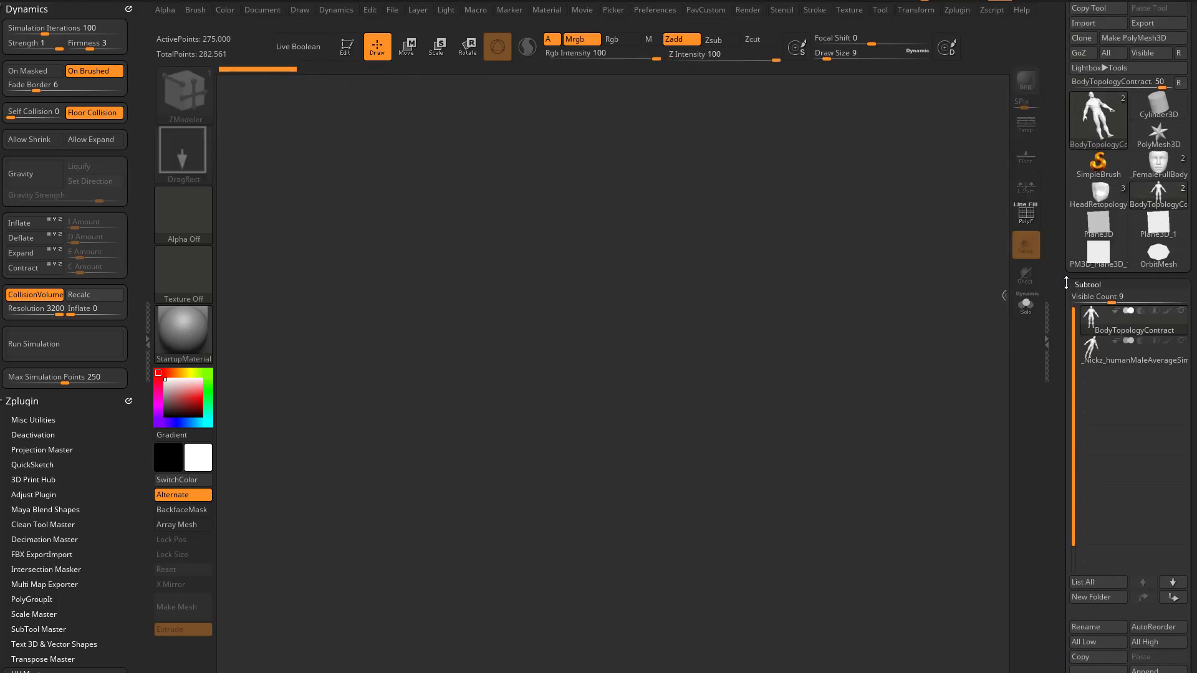
pyautogui.moveTo(1063, 284); pyautogui.dragTo(1067, 418)
pyautogui.click(1157, 158)
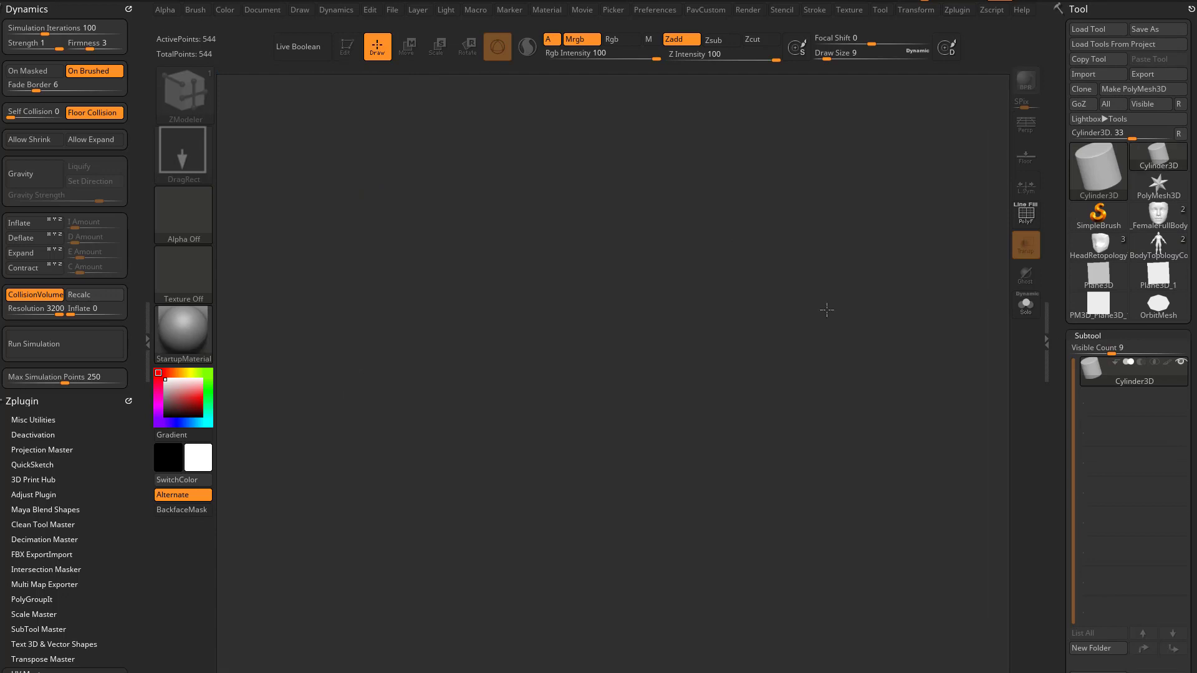
pyautogui.moveTo(578, 448); pyautogui.dragTo(611, 544)
pyautogui.press('t')
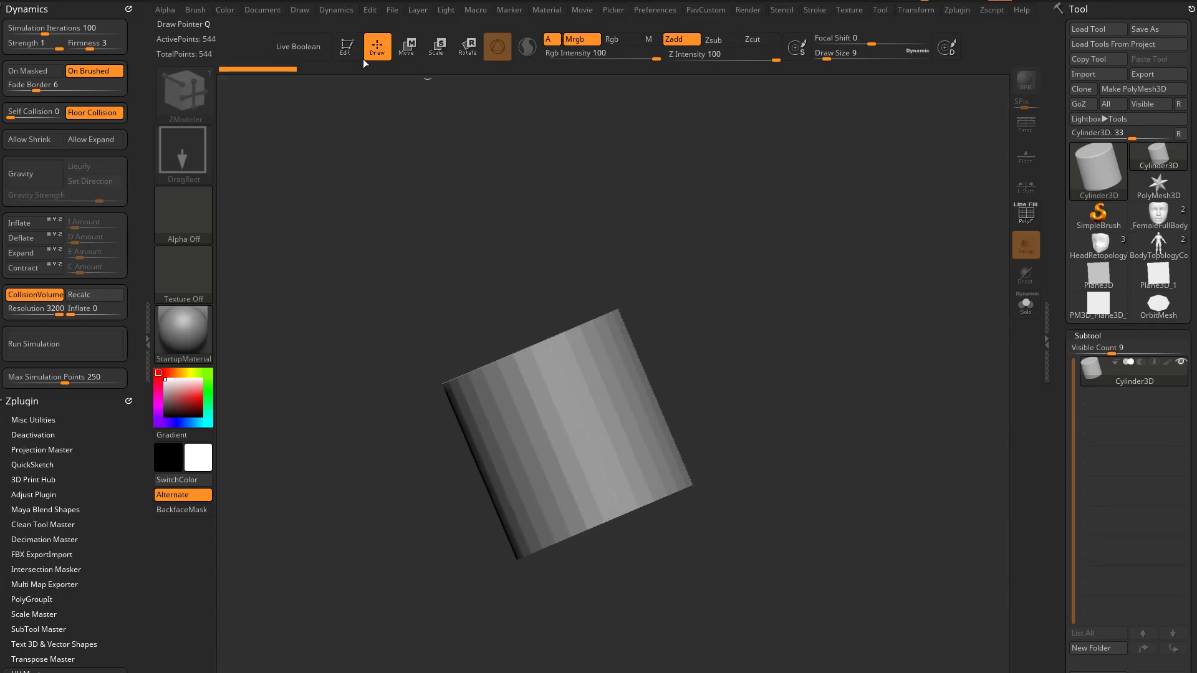
pyautogui.click(347, 48)
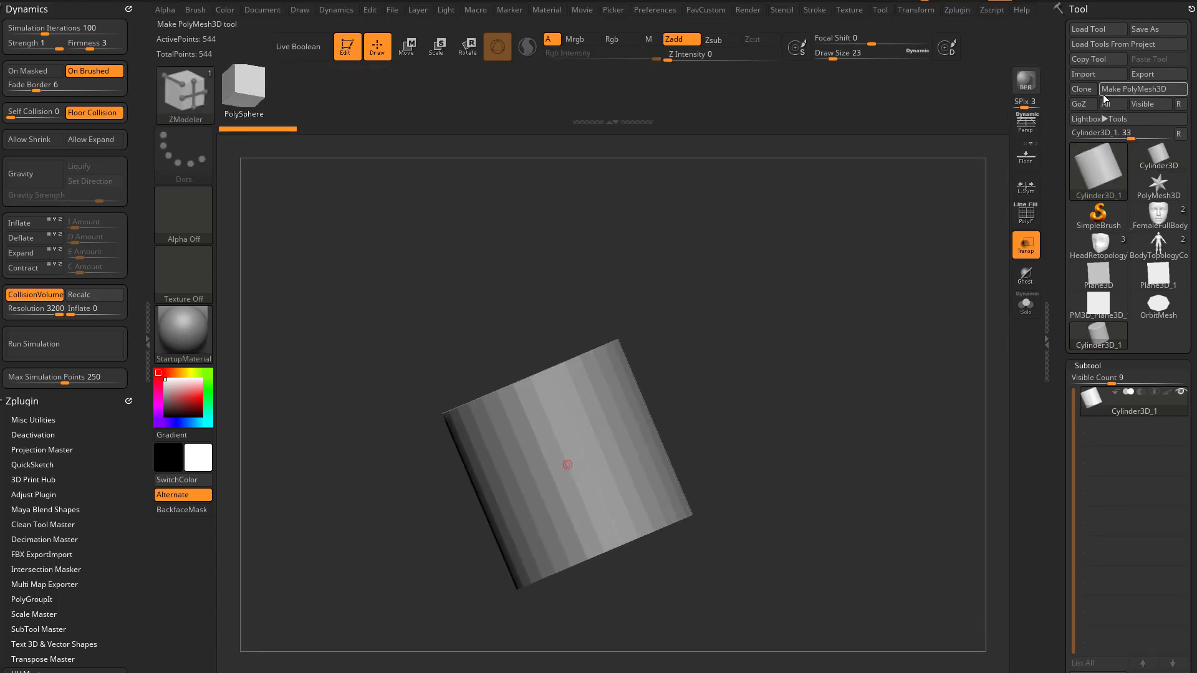
# Step: Show the cylinder's wireframe and initialize it with 16 horizontal and 4 vertical divisions
pyautogui.moveTo(1050, 269); pyautogui.dragTo(1049, 190)
pyautogui.keyDown('shift'); pyautogui.moveTo(864, 399); pyautogui.dragTo(901, 418); pyautogui.keyUp('shift')
pyautogui.moveTo(1063, 432); pyautogui.dragTo(1059, 281)
pyautogui.keyDown('shift'); pyautogui.click(1087, 397); pyautogui.keyUp('shift')
pyautogui.scroll(-2, 1071, 399)
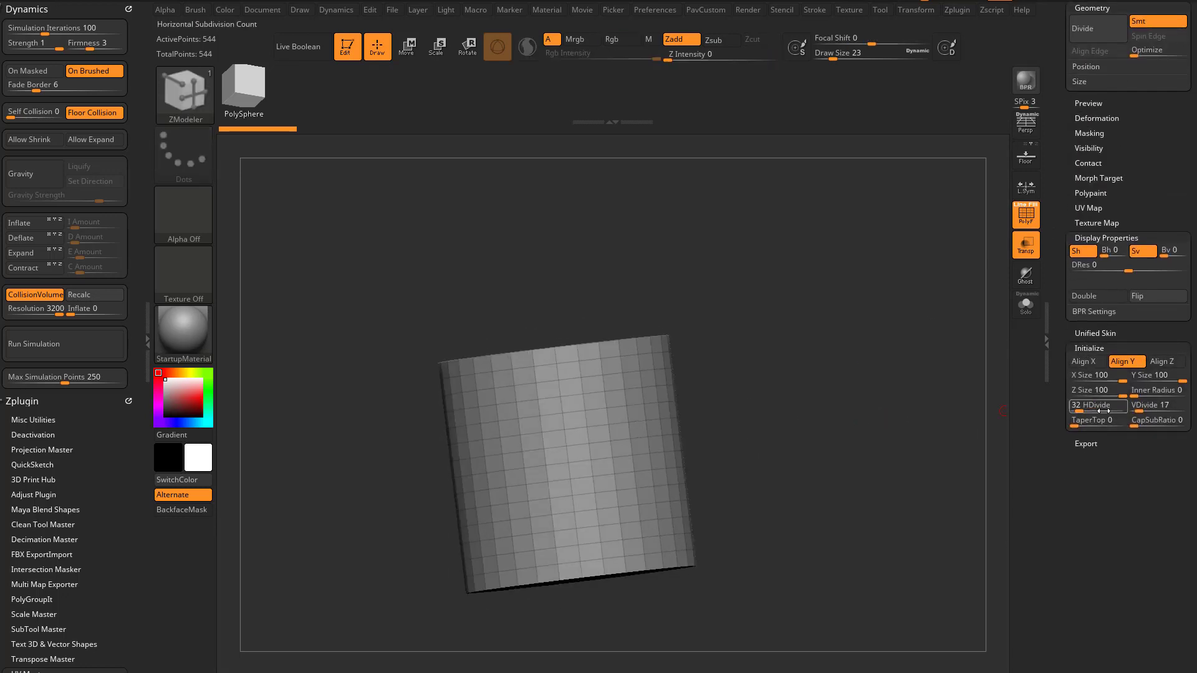
pyautogui.click(1082, 411)
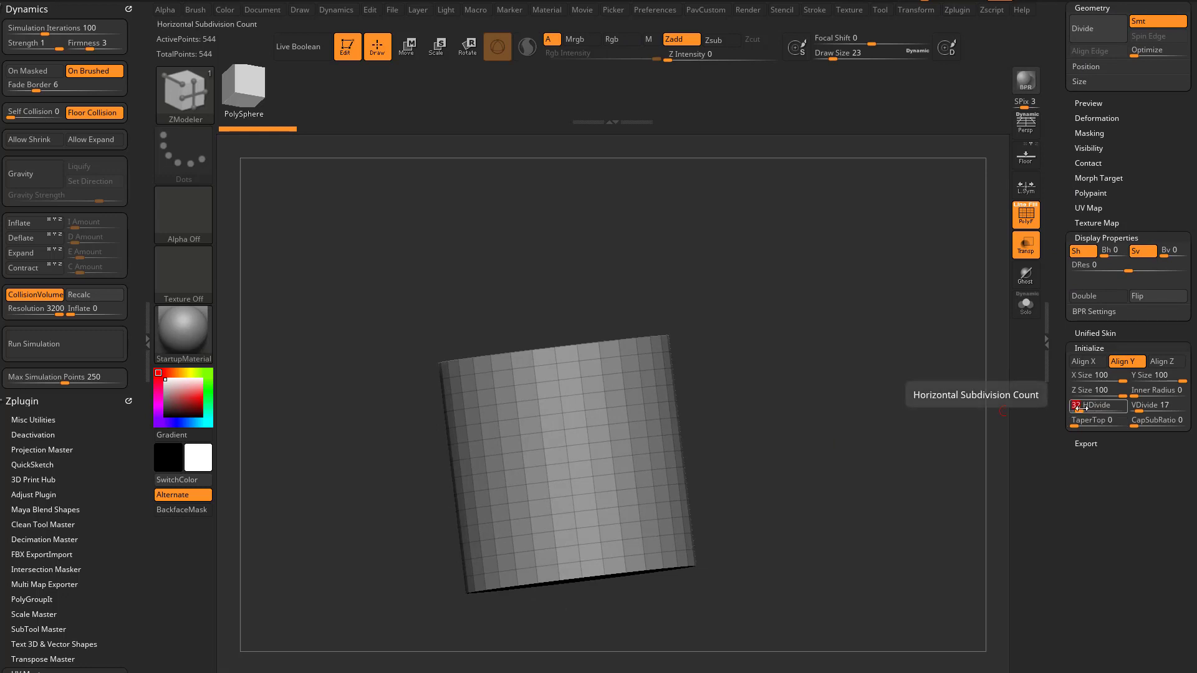
pyautogui.press('Tab')
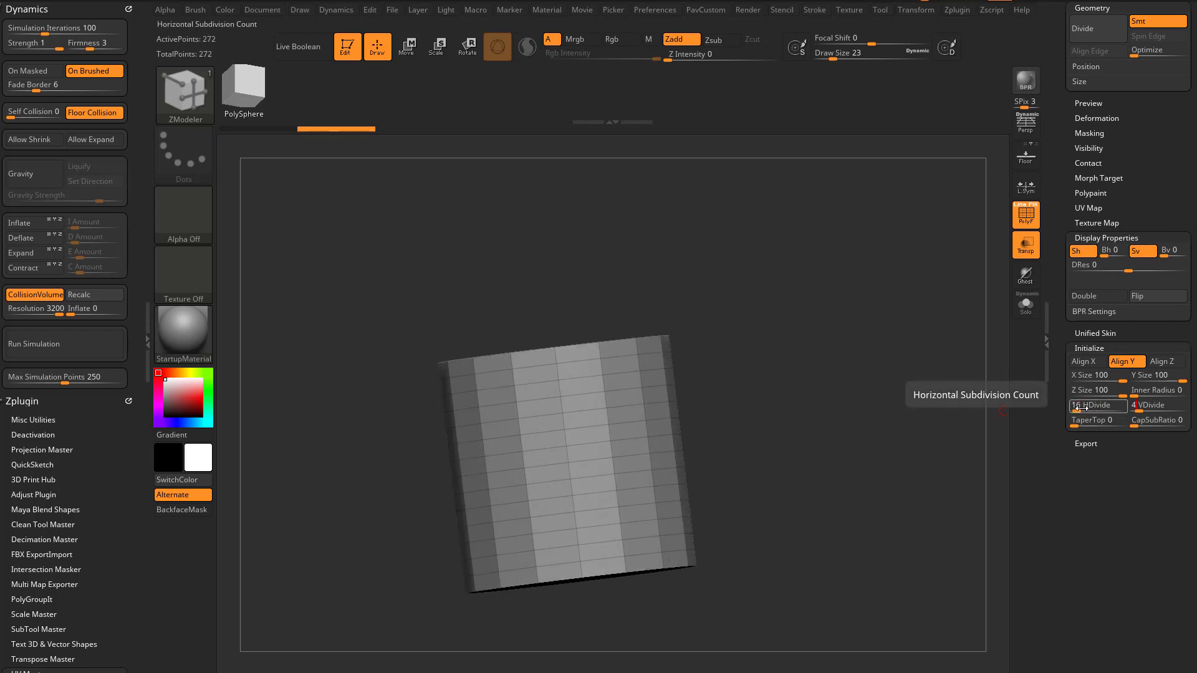
pyautogui.press('Return')
# Step: Convert the cylinder to a PolyMesh3D and assign its polygroups by normals
pyautogui.moveTo(765, 271); pyautogui.dragTo(871, 339)
pyautogui.moveTo(1054, 294); pyautogui.dragTo(1066, 513)
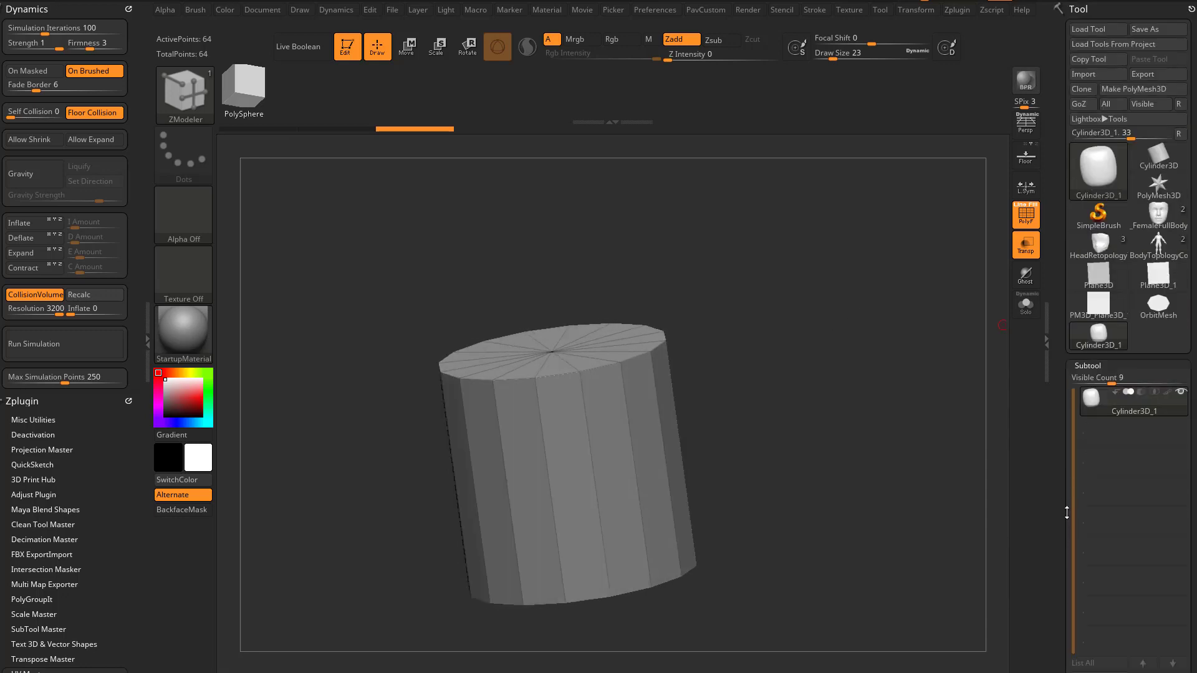
pyautogui.click(1133, 89)
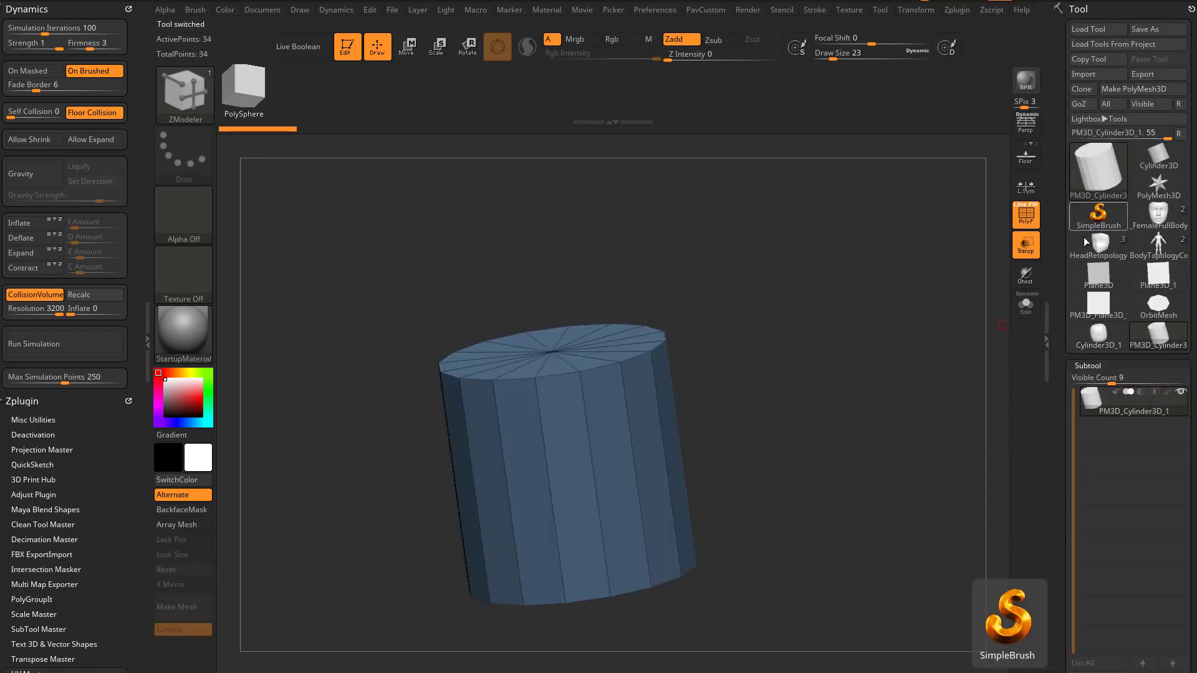
pyautogui.scroll(-15, 1097, 324)
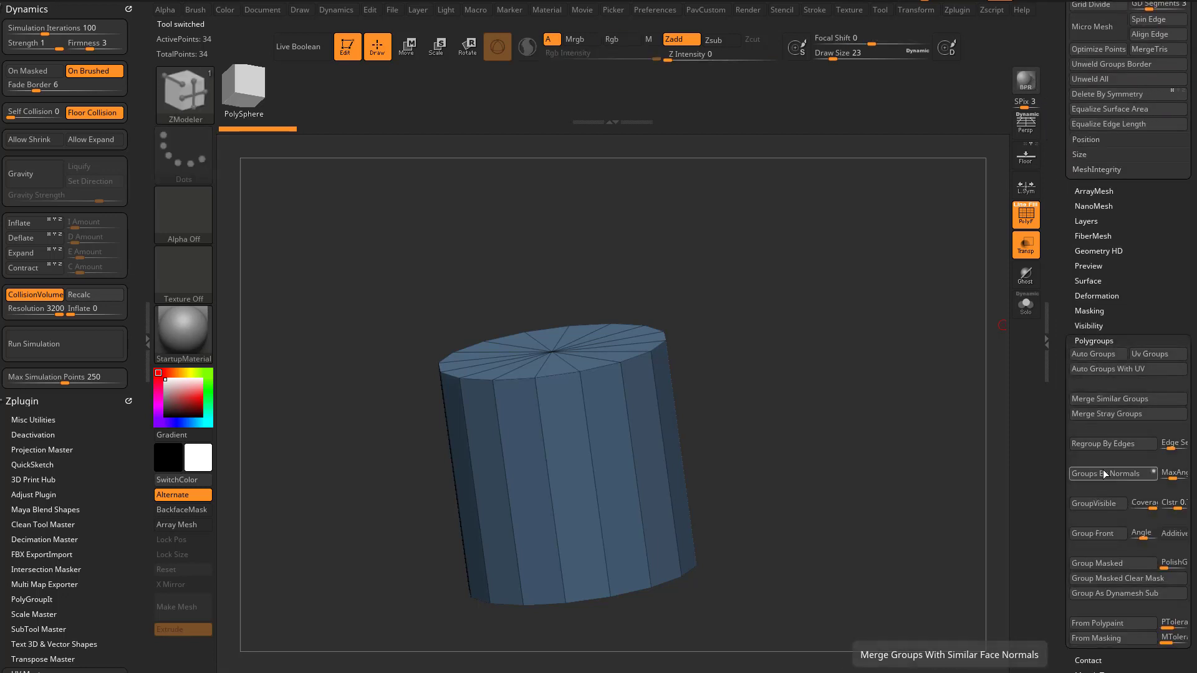
pyautogui.click(1105, 470)
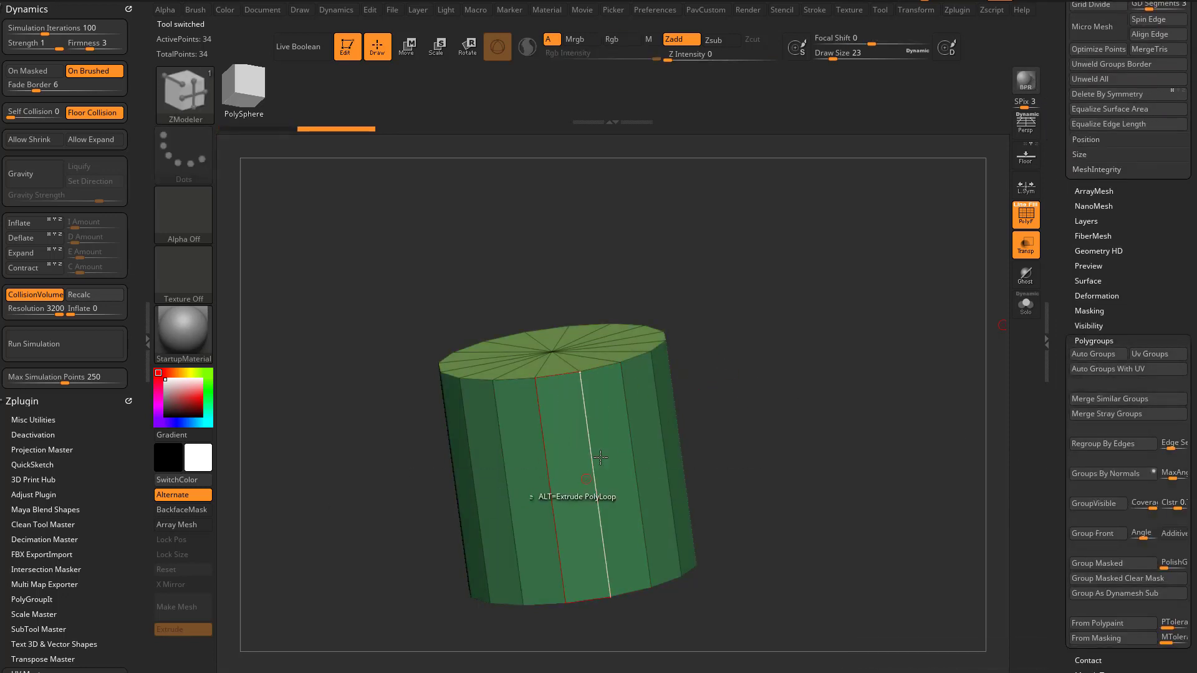
# Step: Hide both end caps of the cylinder by polygroup and delete the hidden geometry
pyautogui.moveTo(772, 393); pyautogui.dragTo(779, 318)
pyautogui.moveTo(742, 375)
pyautogui.mouseDown()
pyautogui.moveTo(763, 374)
pyautogui.moveTo(629, 382)
pyautogui.mouseUp()
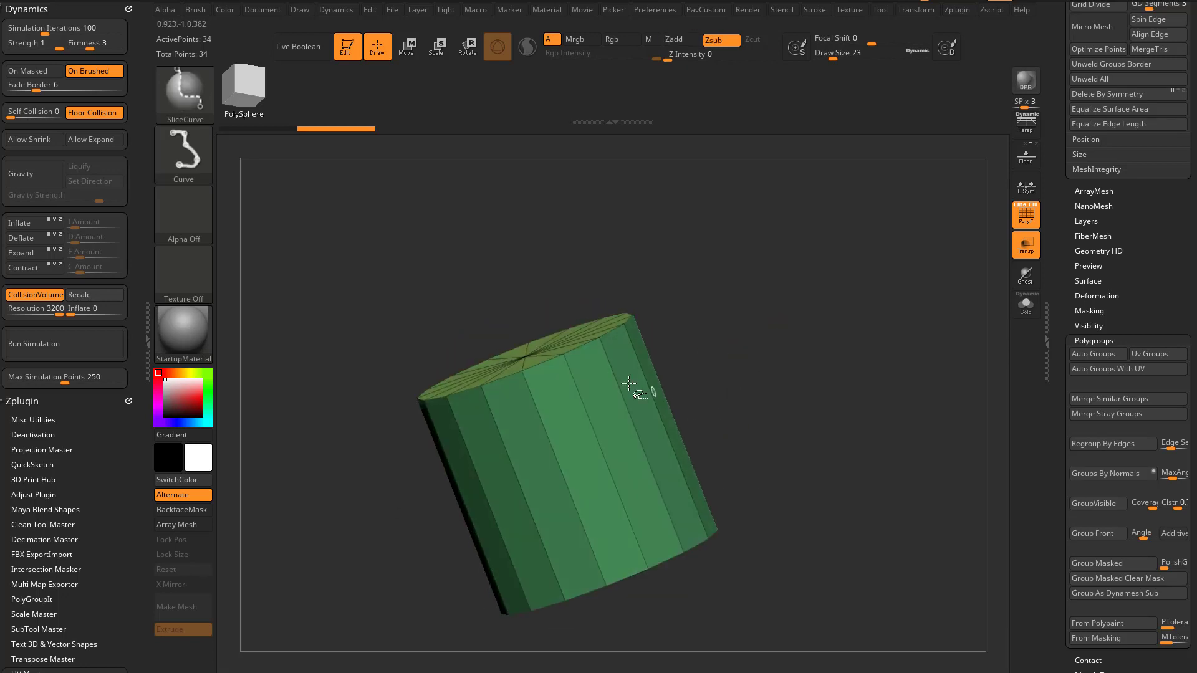
pyautogui.moveTo(753, 350)
pyautogui.mouseDown()
pyautogui.moveTo(717, 235)
pyautogui.moveTo(757, 370)
pyautogui.moveTo(721, 266)
pyautogui.mouseUp()
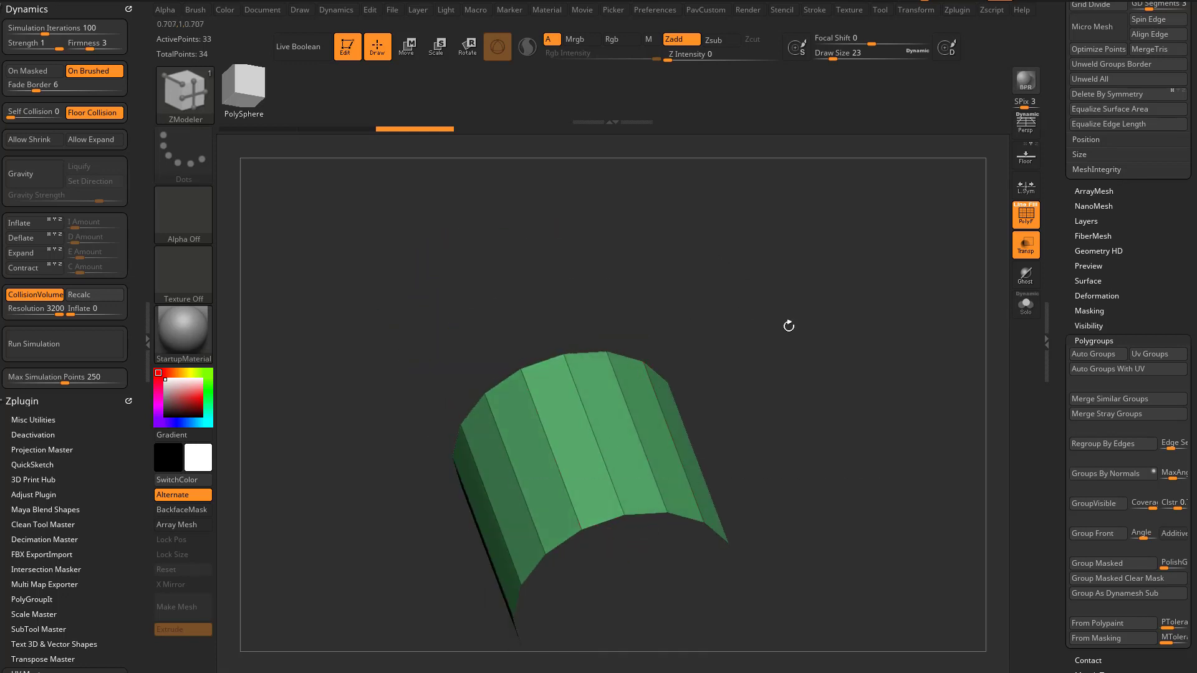
pyautogui.moveTo(789, 326)
pyautogui.mouseDown()
pyautogui.moveTo(810, 375)
pyautogui.moveTo(853, 364)
pyautogui.moveTo(859, 342)
pyautogui.mouseUp()
pyautogui.hotkey('ctrl', 'shift')
pyautogui.keyDown('ctrl'); pyautogui.keyDown('shift'); pyautogui.click(521, 293); pyautogui.keyUp('shift'); pyautogui.keyUp('ctrl')
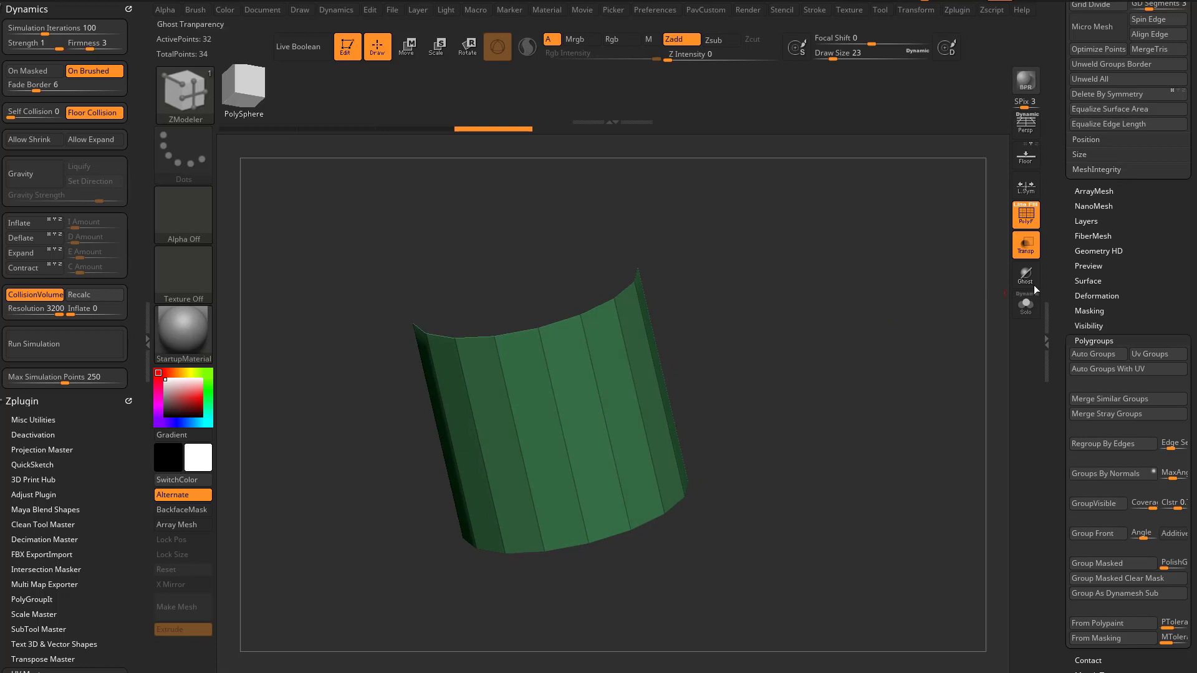
pyautogui.scroll(5, 1054, 364)
pyautogui.click(1107, 295)
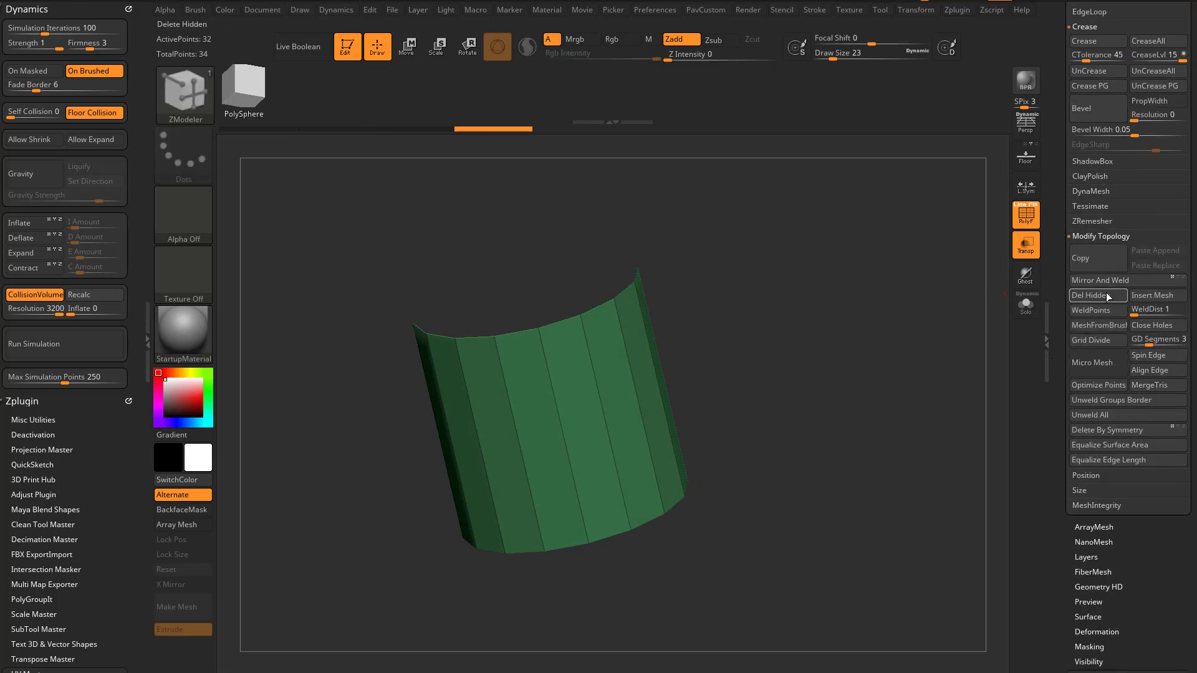
# Step: Align the open cylinder to a straight front view and create a new InsertMesh brush from it
pyautogui.moveTo(960, 331)
pyautogui.keyDown('shift'); pyautogui.mouseDown()
pyautogui.moveTo(886, 345)
pyautogui.moveTo(884, 391)
pyautogui.moveTo(910, 371)
pyautogui.mouseUp(); pyautogui.keyUp('shift')
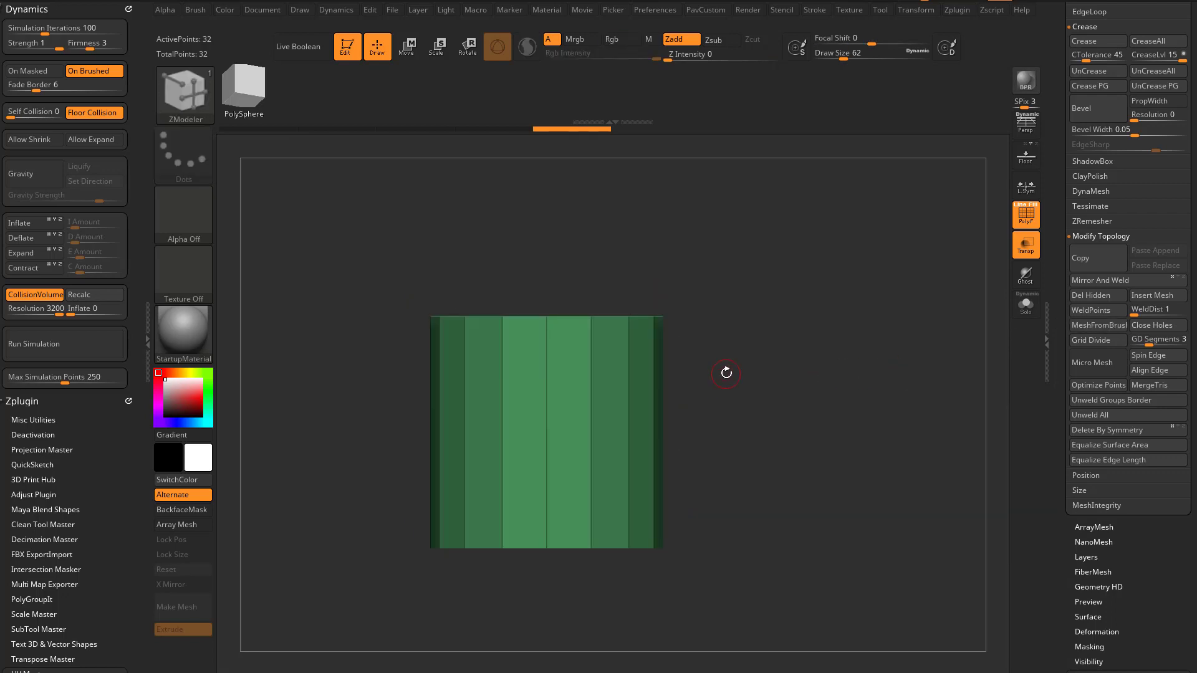
pyautogui.press('b')
pyautogui.click(516, 654)
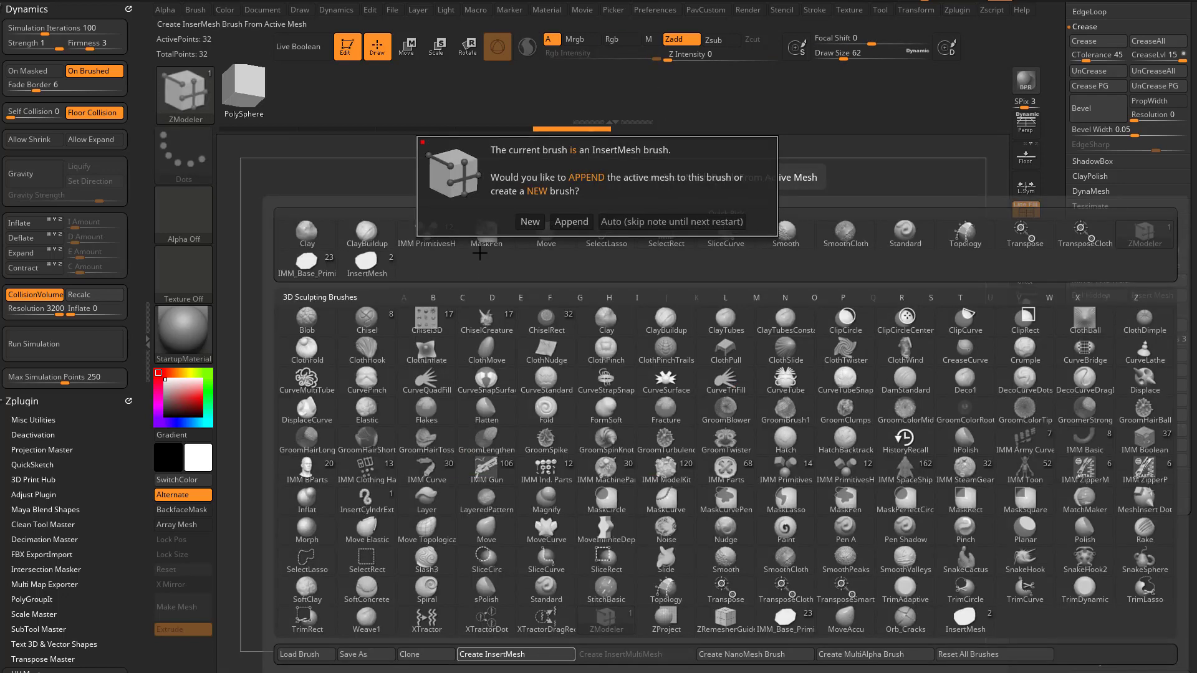
pyautogui.click(529, 221)
pyautogui.moveTo(1054, 190); pyautogui.dragTo(1053, 347)
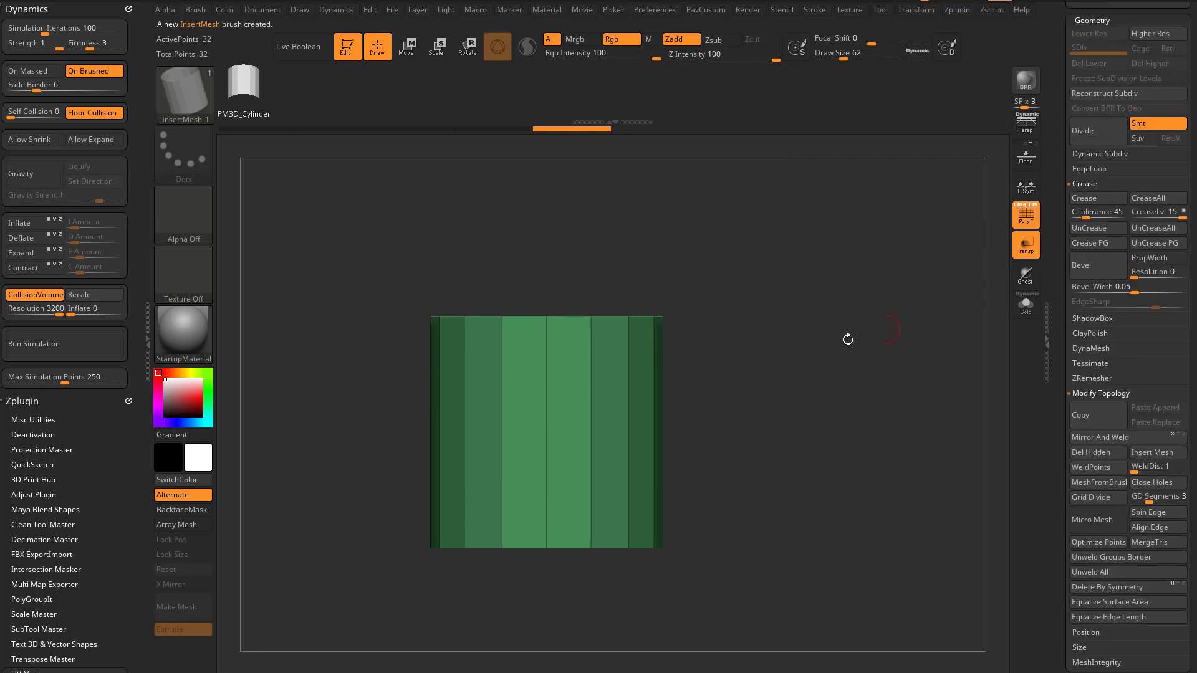
# Step: With the ZModeler brush, insert six evenly spaced horizontal edge loops around the cylinder and merge everything into one polygroup
pyautogui.press('b')
pyautogui.press('z')
pyautogui.press('m')
pyautogui.press('space')
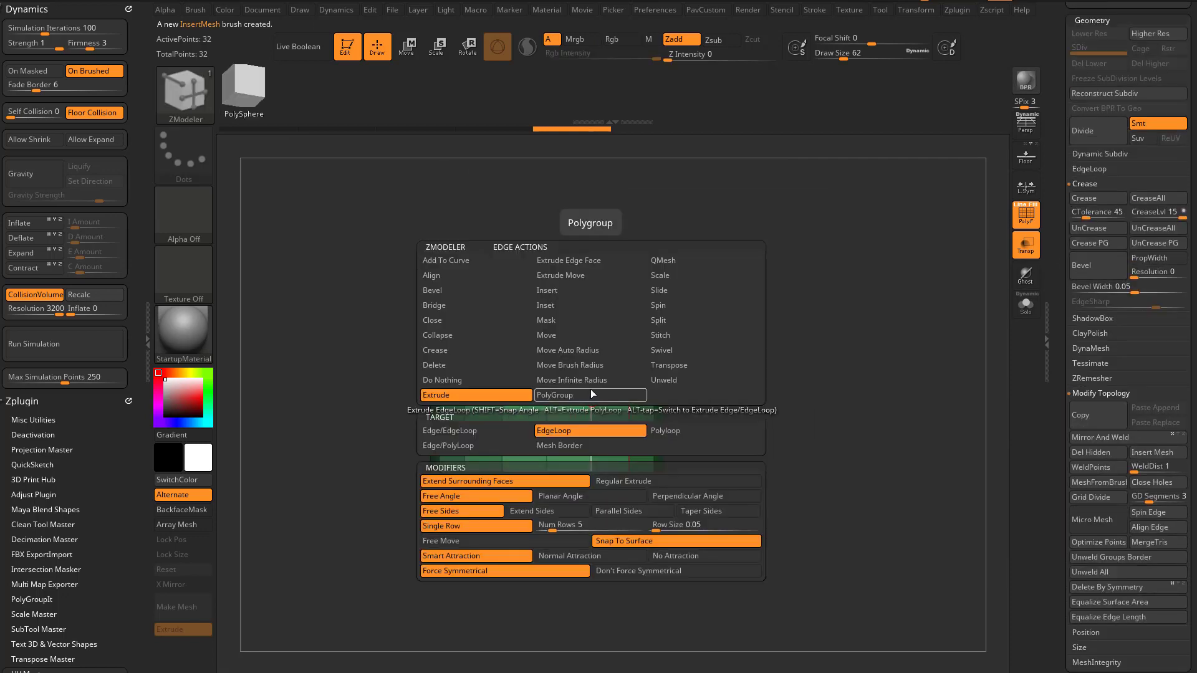
pyautogui.click(565, 291)
pyautogui.click(495, 432)
pyautogui.moveTo(593, 395); pyautogui.dragTo(589, 370)
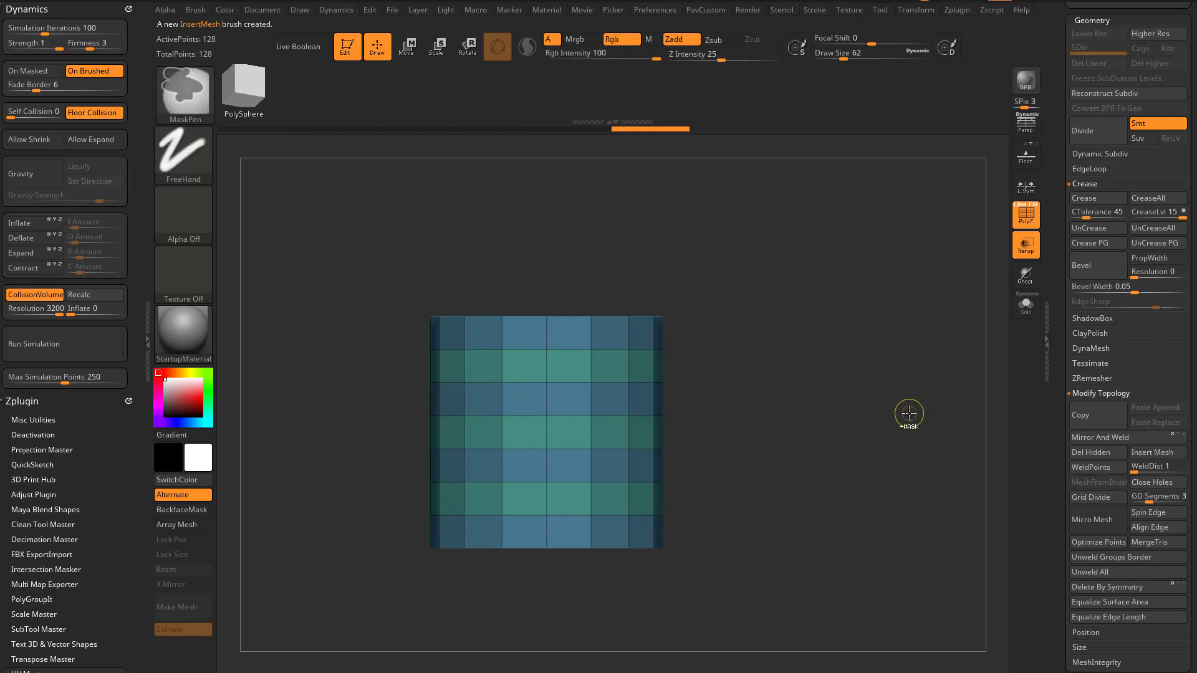
pyautogui.hotkey('ctrl', 'w')
# Step: Select the new cylinder InsertMesh brush and append the subdivided cylinder to it
pyautogui.press('b')
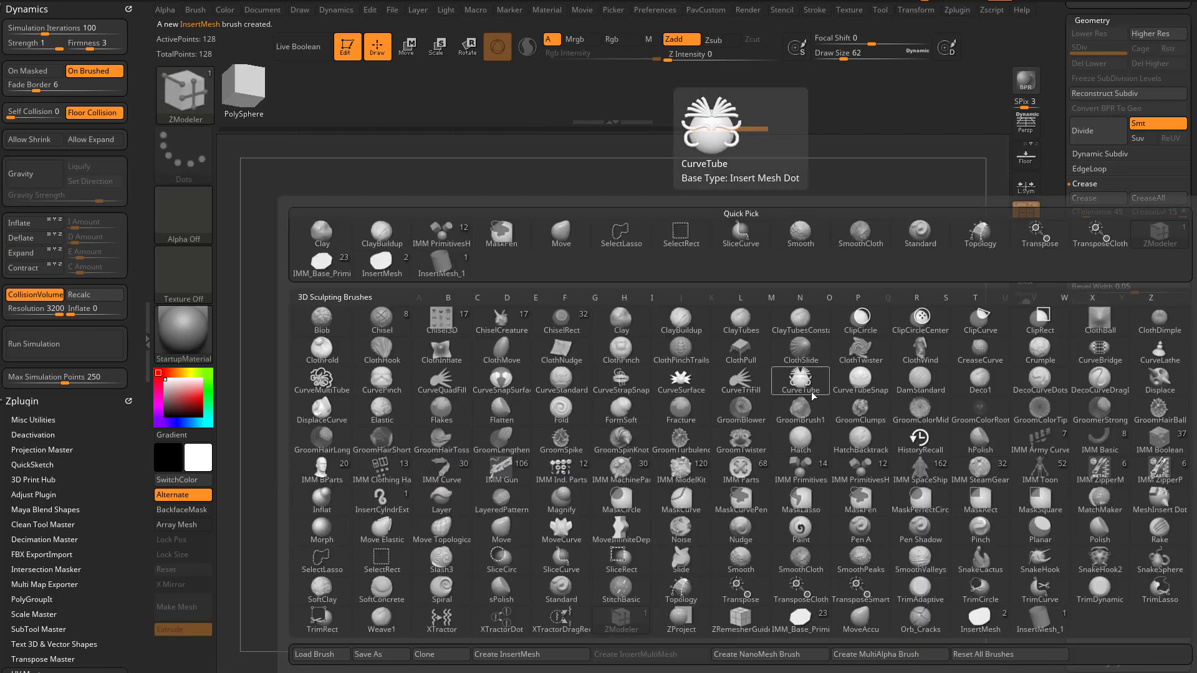
pyautogui.click(1027, 599)
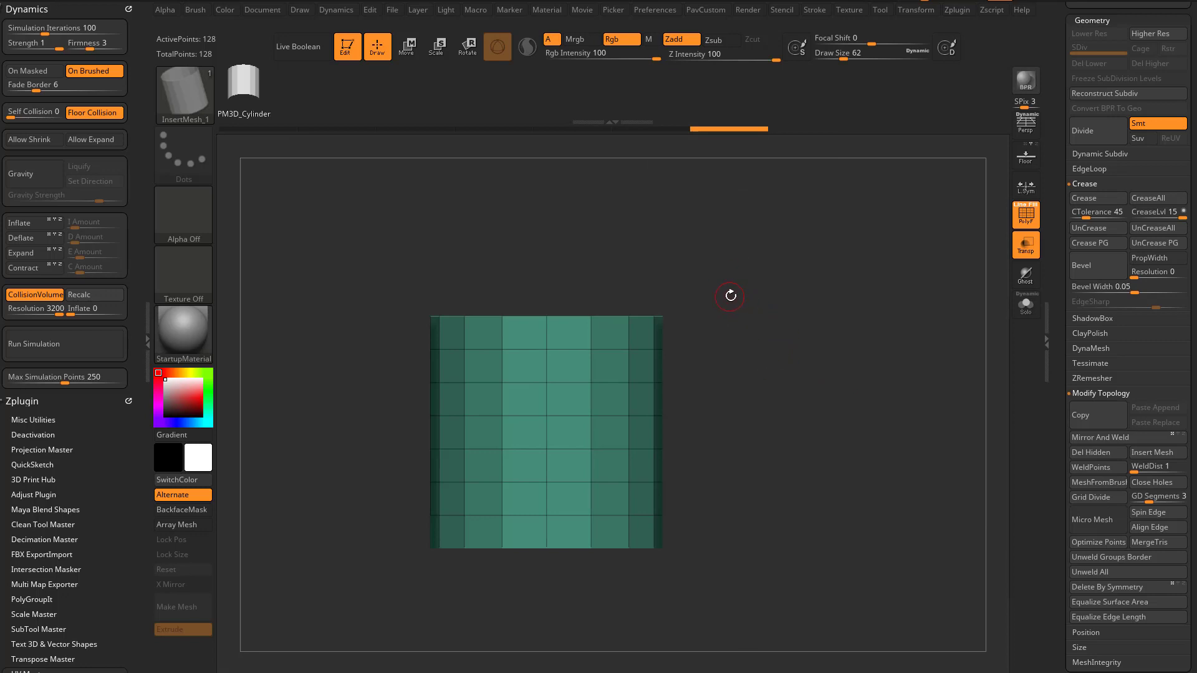
pyautogui.press('b')
pyautogui.click(519, 654)
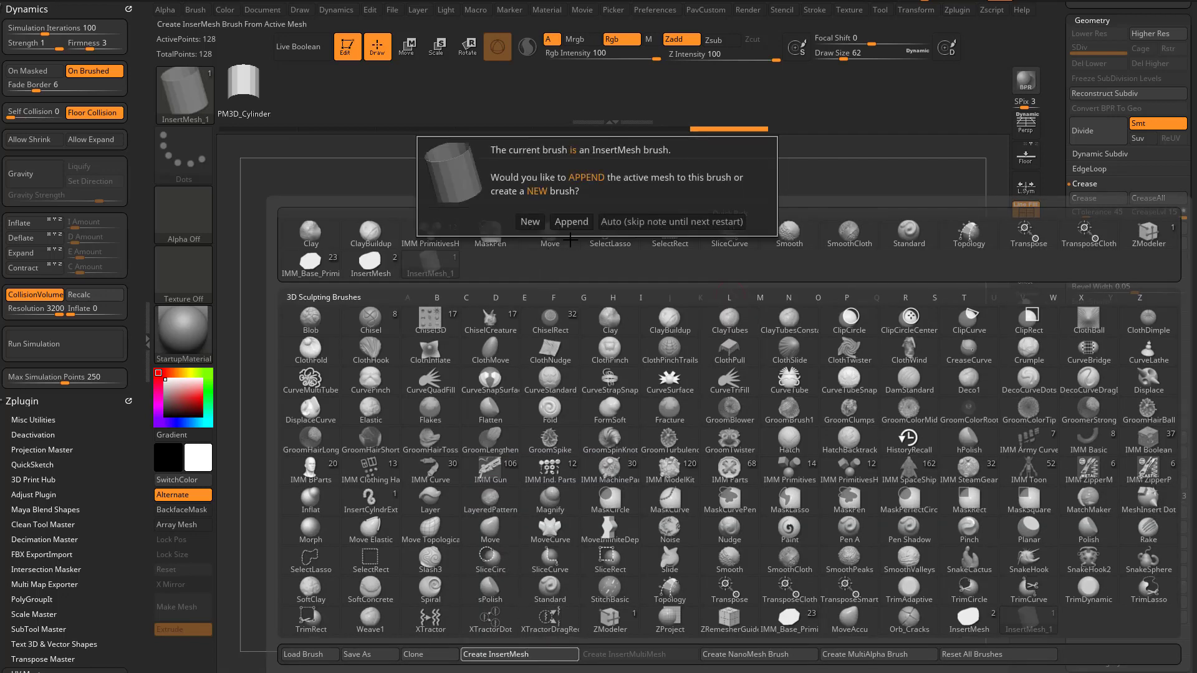
pyautogui.click(570, 224)
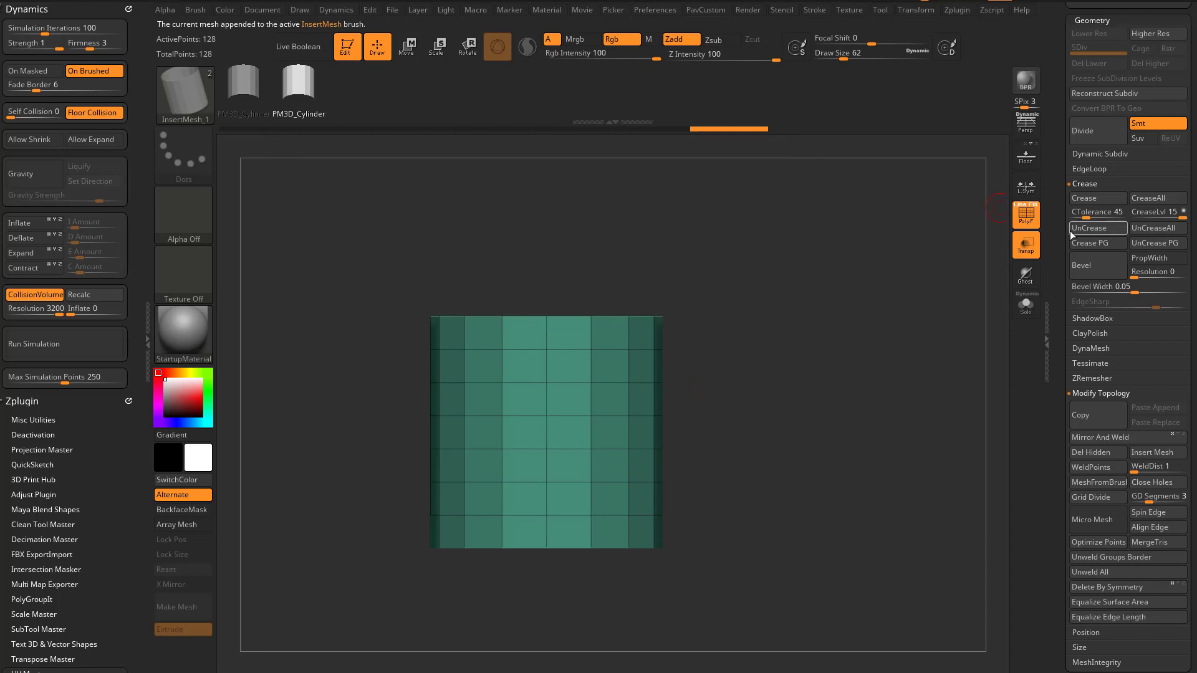
# Step: Rename the cylinder subtool to CylinderDivisions
pyautogui.moveTo(1055, 225); pyautogui.dragTo(1052, 411)
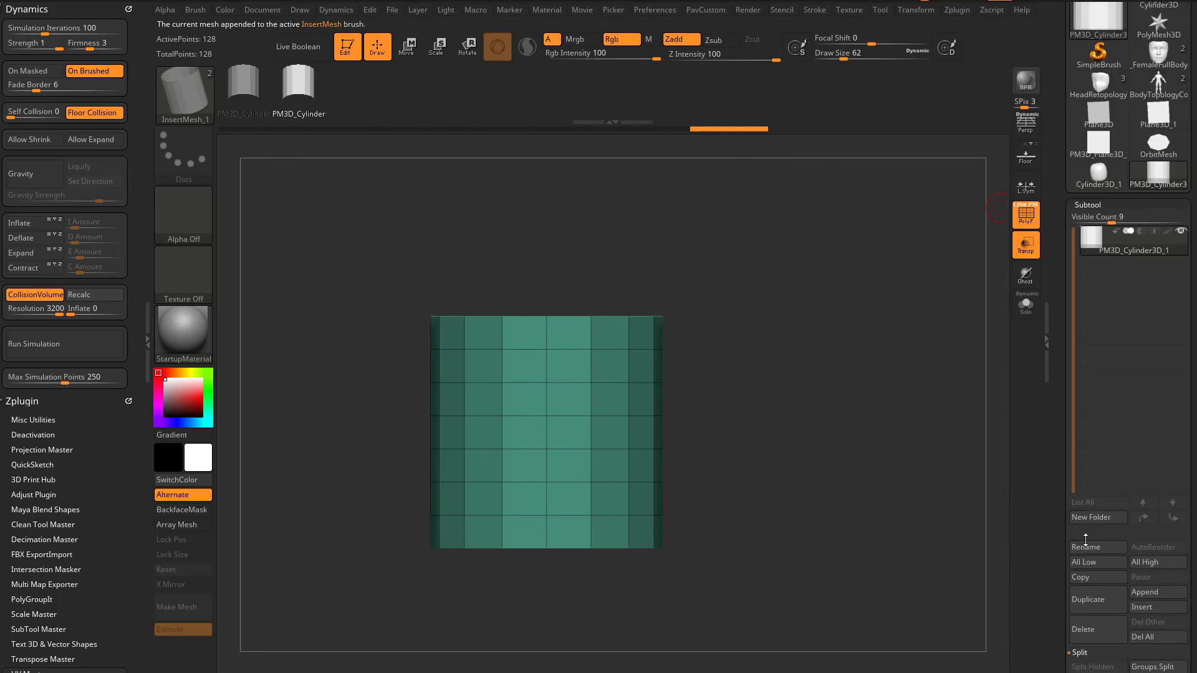
pyautogui.click(1091, 548)
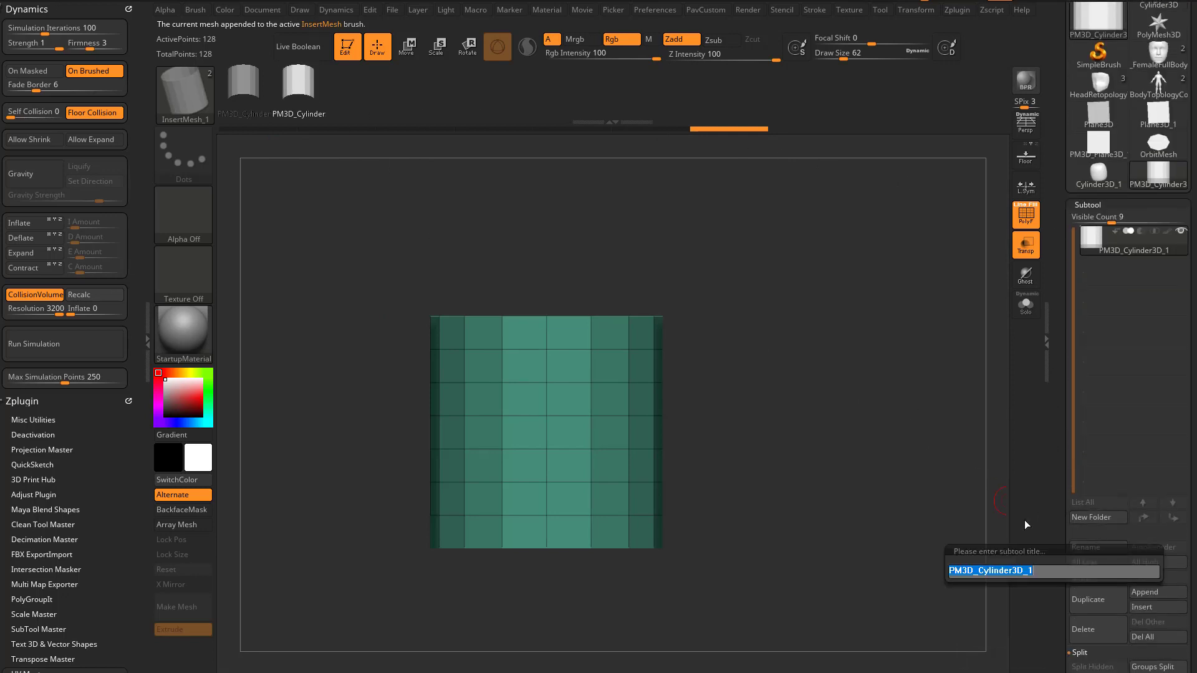
pyautogui.write('CylinderDivisions')
pyautogui.press('Return')
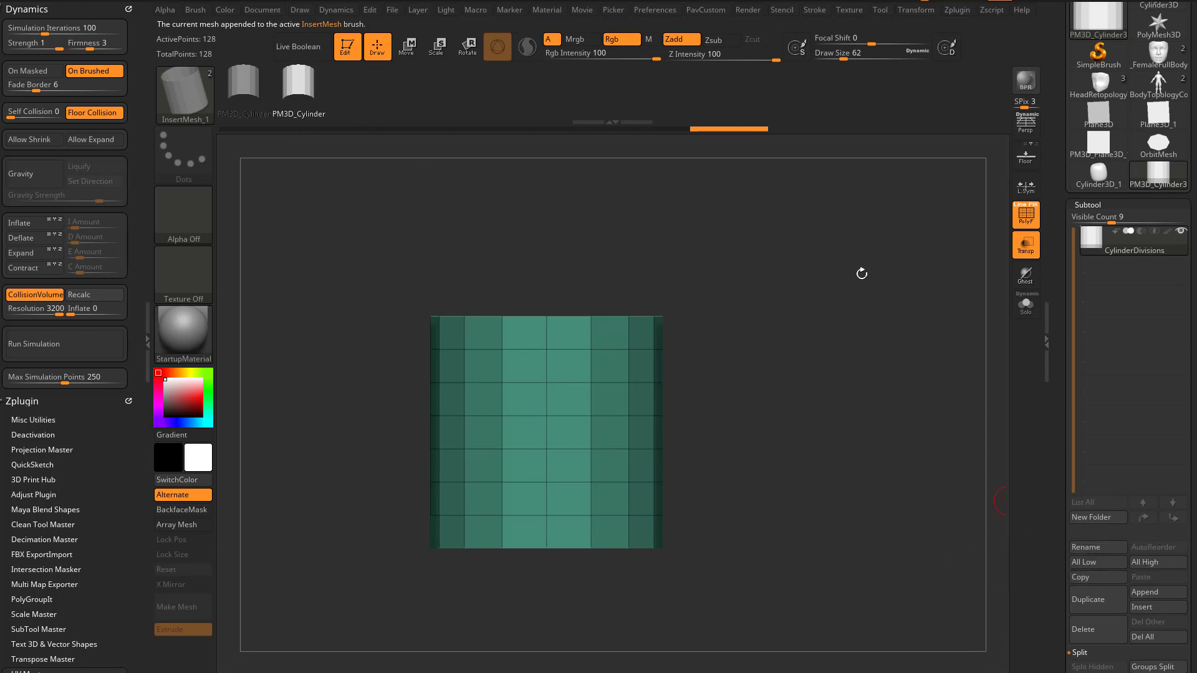
# Step: Delete the appended subdivided cylinder from the cylinder InsertMesh brush
pyautogui.click(195, 9)
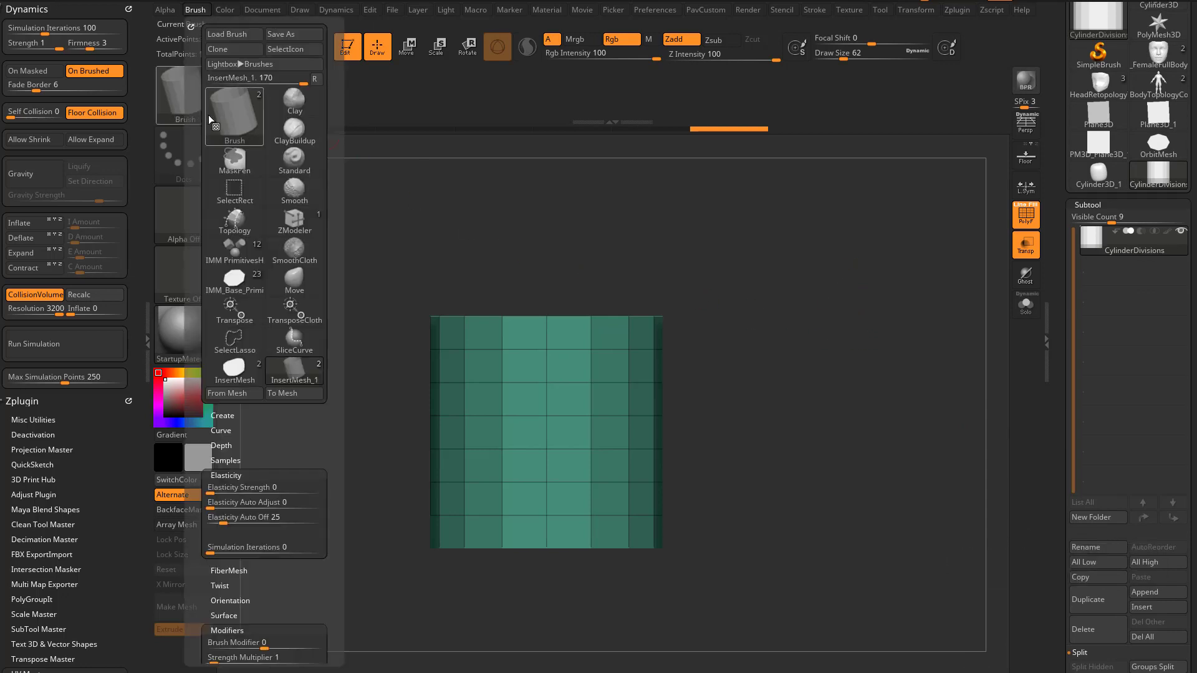
pyautogui.click(231, 416)
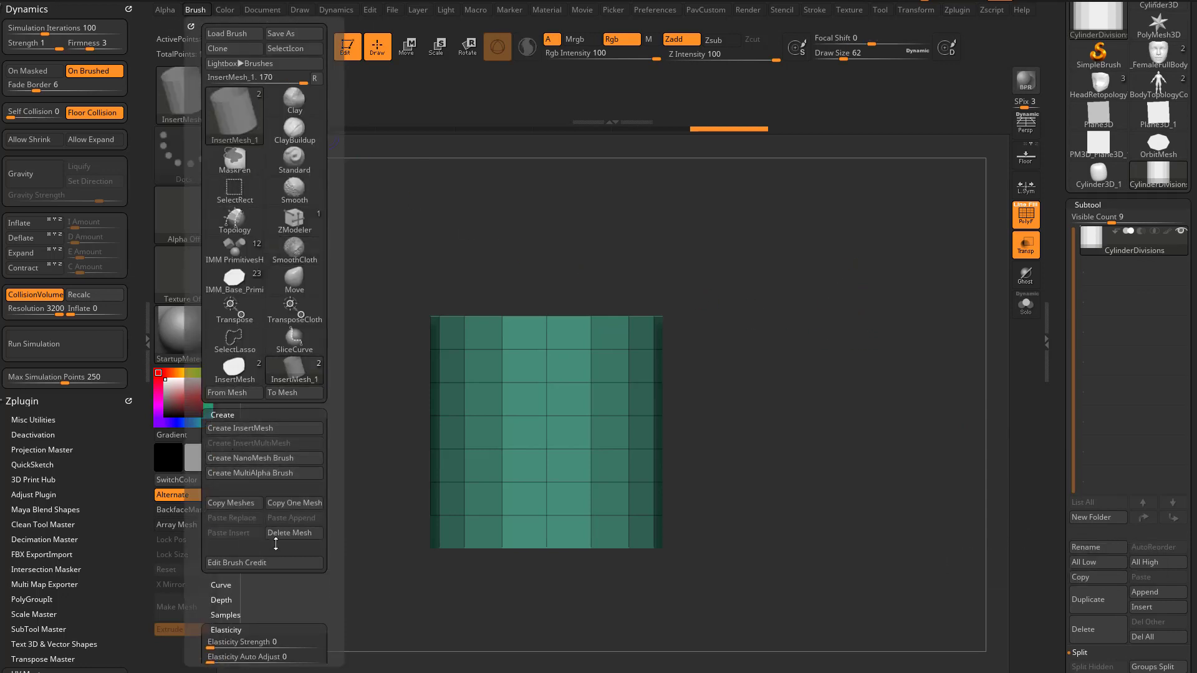
pyautogui.click(291, 533)
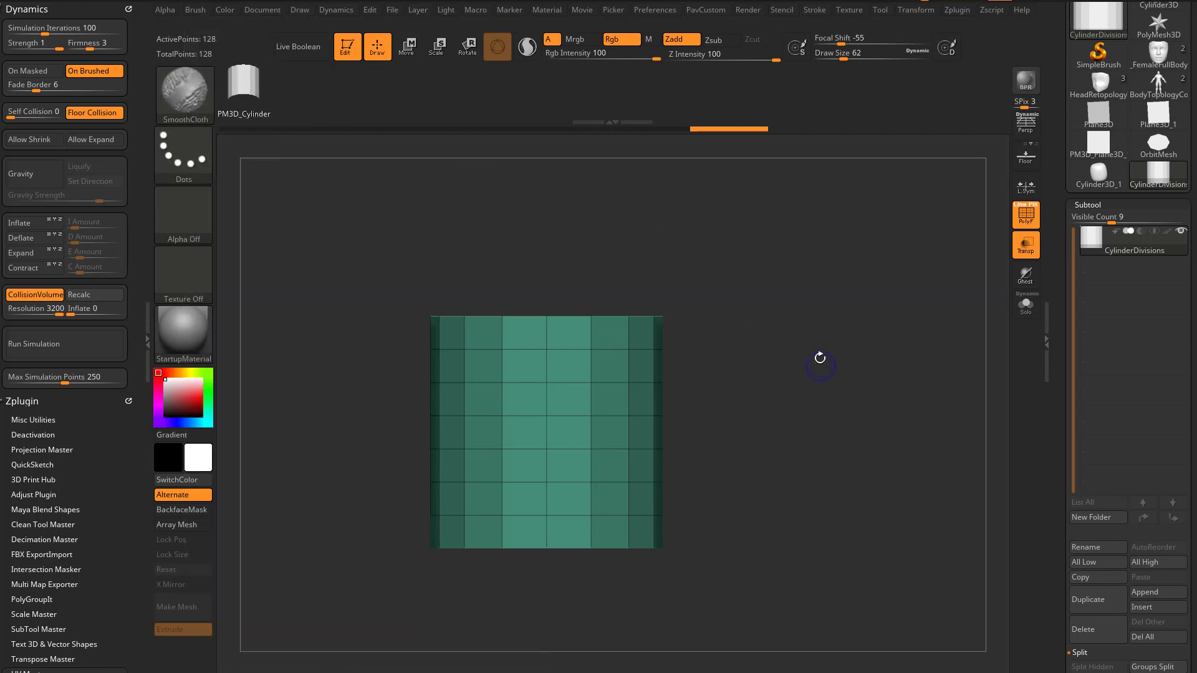
# Step: Append the CylinderDivisions mesh to the cylinder InsertMesh brush as a second variant
pyautogui.press('b')
pyautogui.click(578, 652)
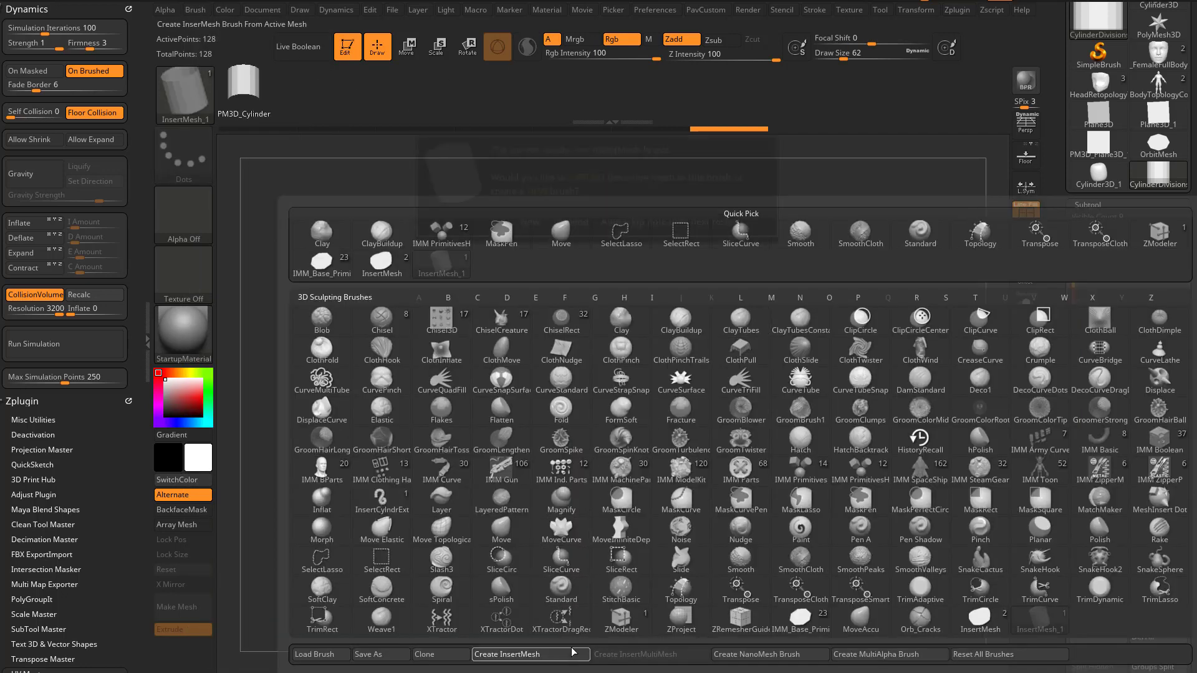
pyautogui.click(584, 225)
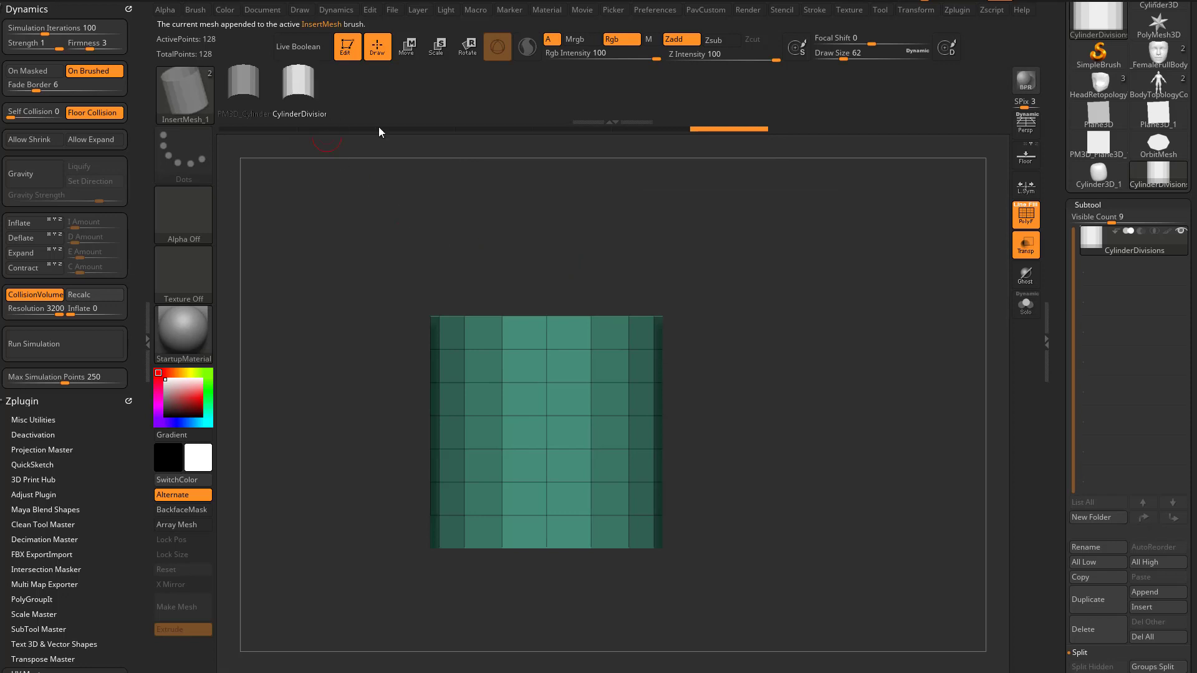
# Step: Switch to the BodyTopologyContract tool and insert the plain PM3D_Cylinder mesh on the character's upper arm
pyautogui.moveTo(1056, 189); pyautogui.dragTo(1057, 234)
pyautogui.click(1158, 130)
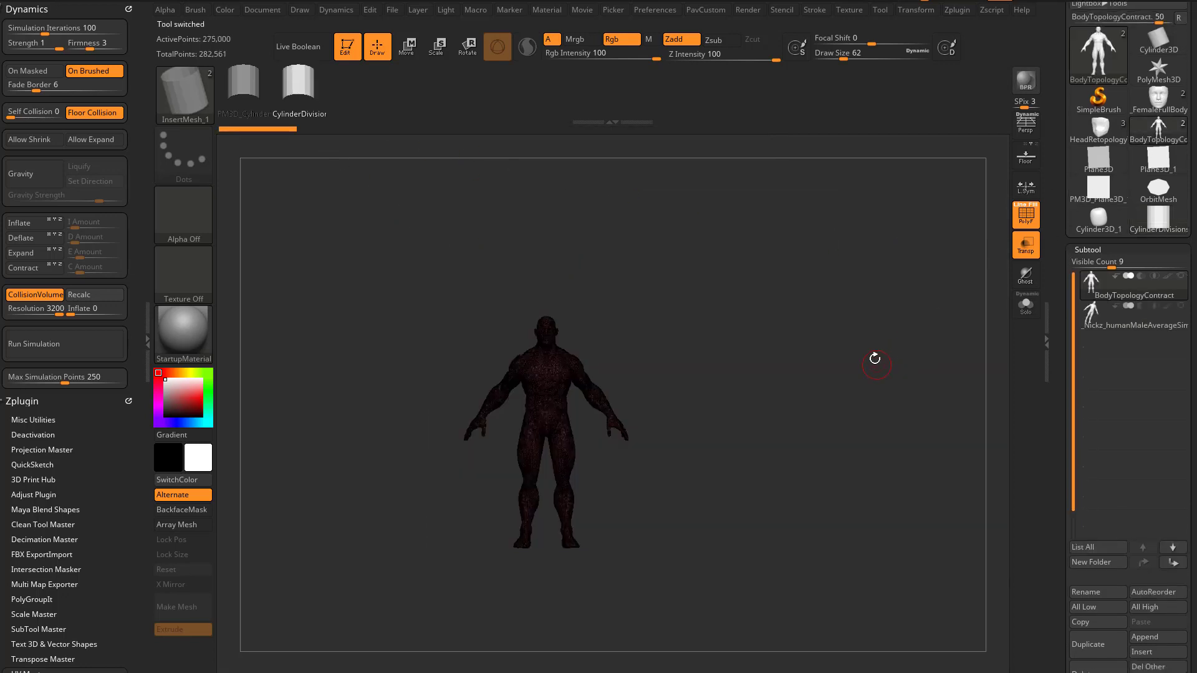
pyautogui.keyDown('alt'); pyautogui.moveTo(875, 359); pyautogui.dragTo(903, 379); pyautogui.keyUp('alt')
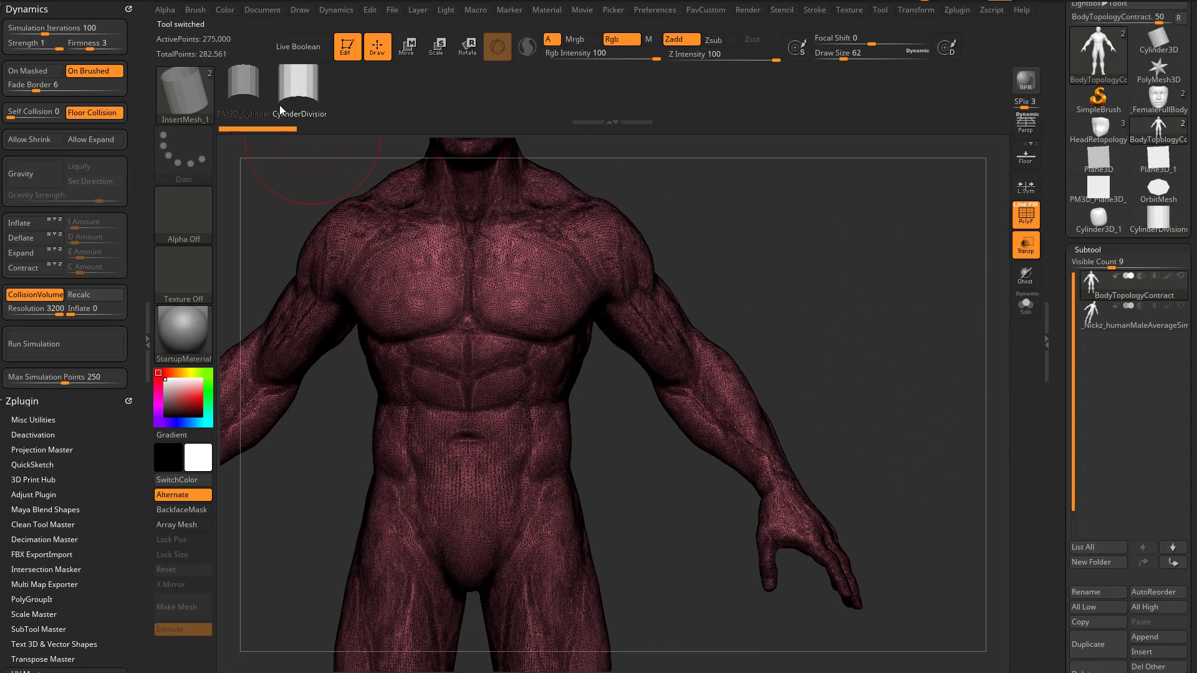
pyautogui.click(255, 90)
pyautogui.moveTo(801, 246)
pyautogui.keyDown('alt'); pyautogui.mouseDown()
pyautogui.moveTo(788, 287)
pyautogui.moveTo(748, 290)
pyautogui.mouseUp(); pyautogui.keyUp('alt')
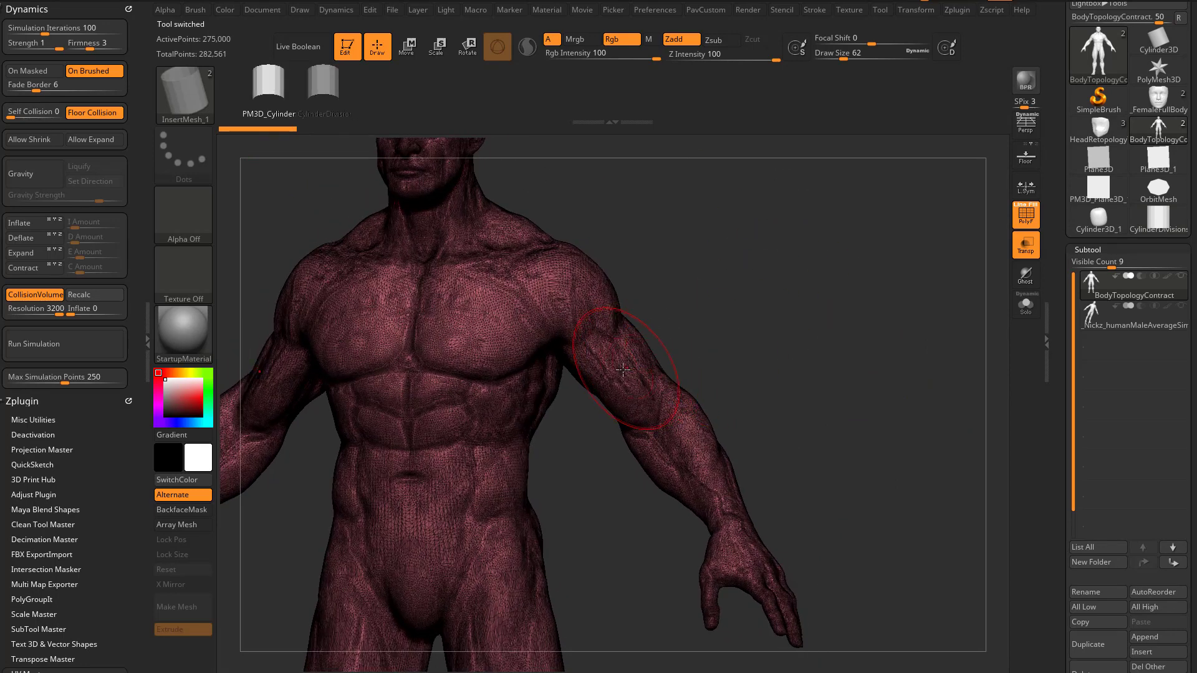
pyautogui.moveTo(629, 358); pyautogui.dragTo(645, 410)
# Step: Move the inserted plain cylinder with the gizmo until it wraps around the upper arm
pyautogui.moveTo(809, 339); pyautogui.dragTo(731, 340)
pyautogui.press('w')
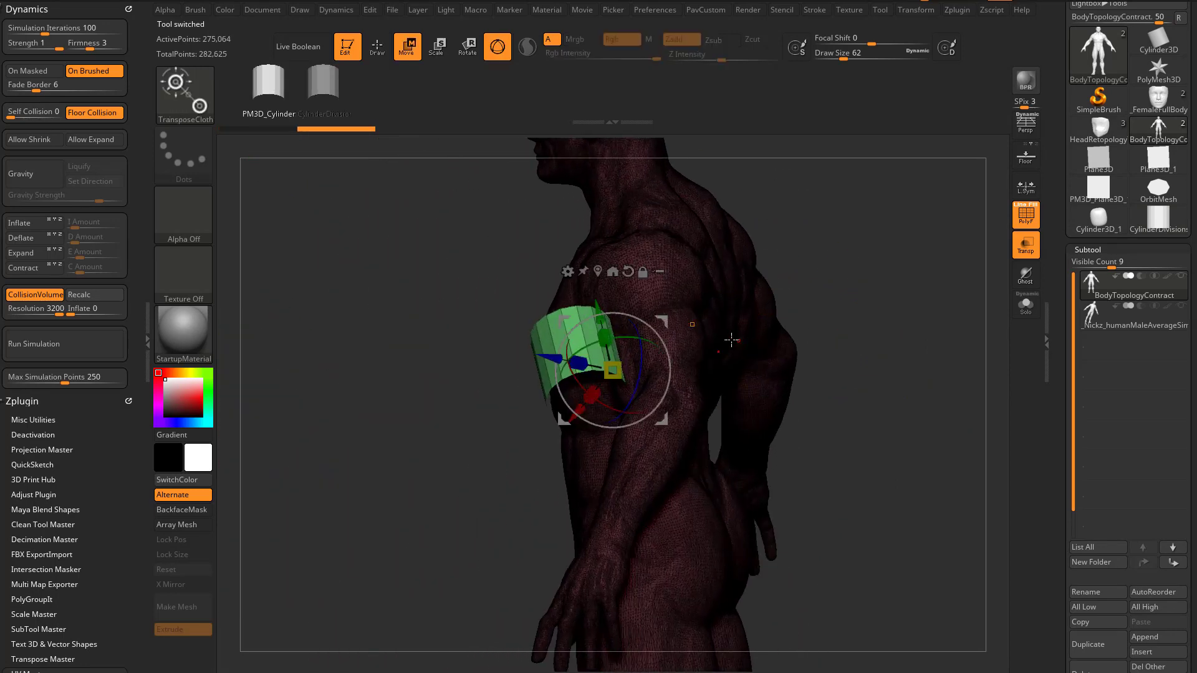
pyautogui.click(692, 325)
pyautogui.press('q')
pyautogui.press('w')
pyautogui.moveTo(604, 347); pyautogui.dragTo(657, 360)
pyautogui.moveTo(837, 290)
pyautogui.mouseDown()
pyautogui.moveTo(923, 282)
pyautogui.moveTo(886, 284)
pyautogui.mouseUp()
pyautogui.moveTo(751, 322); pyautogui.dragTo(725, 327)
# Step: Switch to the Move brush and adjust its draw size at the upper-arm cylinder
pyautogui.press('q')
pyautogui.press('s')
pyautogui.moveTo(829, 334); pyautogui.dragTo(766, 363)
pyautogui.press('b')
pyautogui.press('m')
pyautogui.press('v')
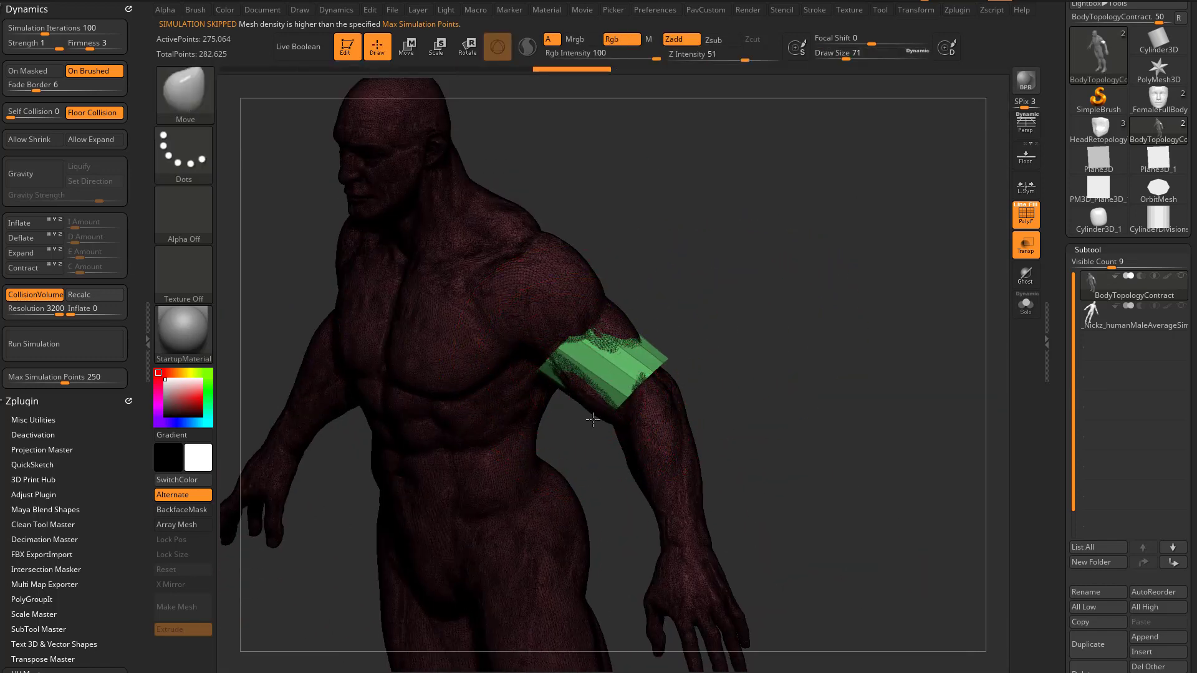
pyautogui.moveTo(826, 344)
pyautogui.mouseDown()
pyautogui.moveTo(831, 300)
pyautogui.moveTo(821, 318)
pyautogui.moveTo(800, 318)
pyautogui.mouseUp()
pyautogui.press('s')
pyautogui.moveTo(810, 317)
pyautogui.keyDown('alt'); pyautogui.mouseDown()
pyautogui.moveTo(780, 315)
pyautogui.moveTo(809, 351)
pyautogui.mouseUp(); pyautogui.keyUp('alt')
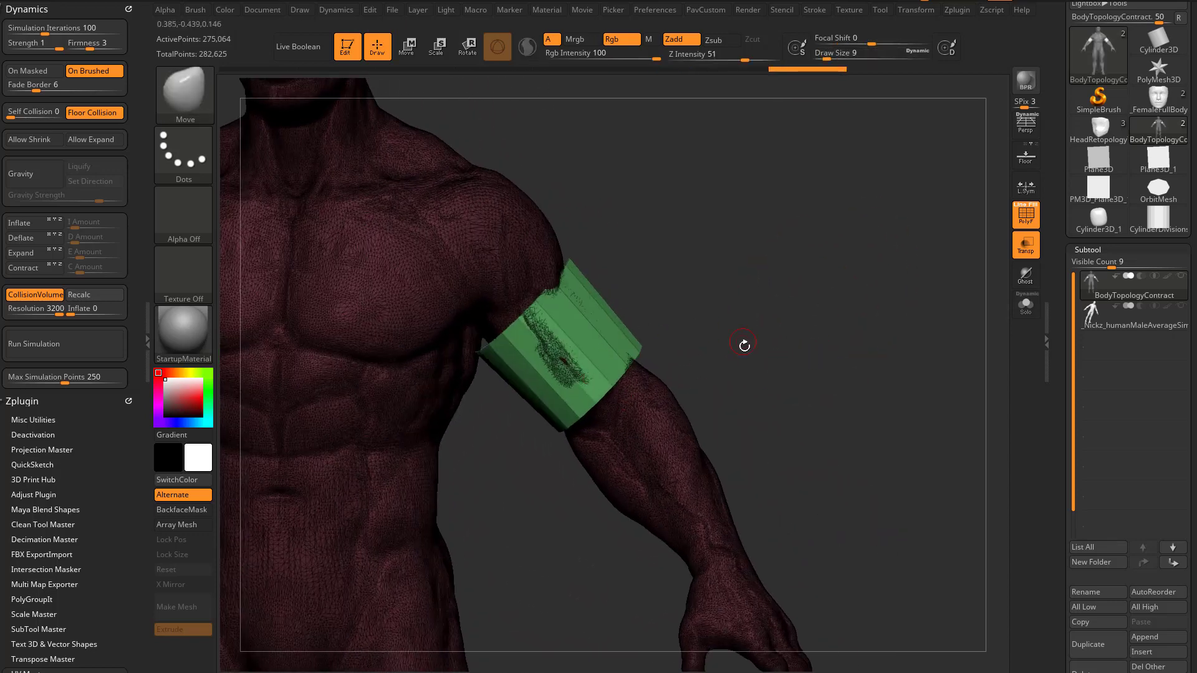
# Step: With local symmetry enabled, use the gizmo to adjust the mirrored cylinders' fit around the upper arms
pyautogui.press('w')
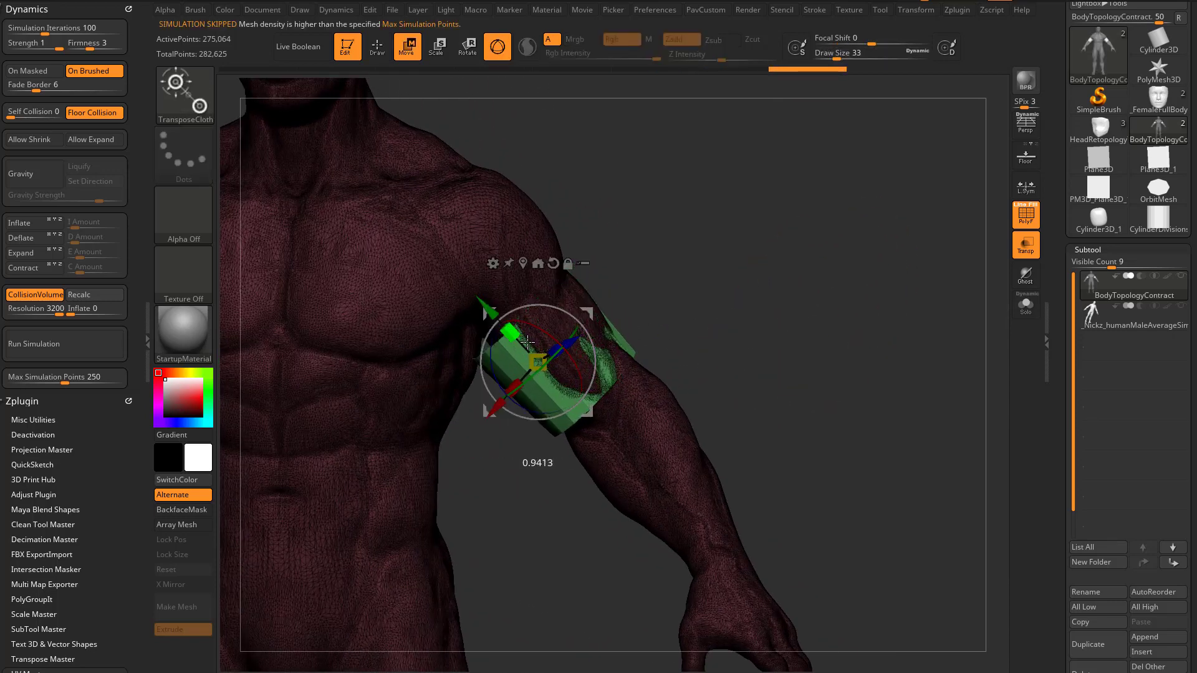
pyautogui.moveTo(818, 298); pyautogui.dragTo(766, 310, button='right')
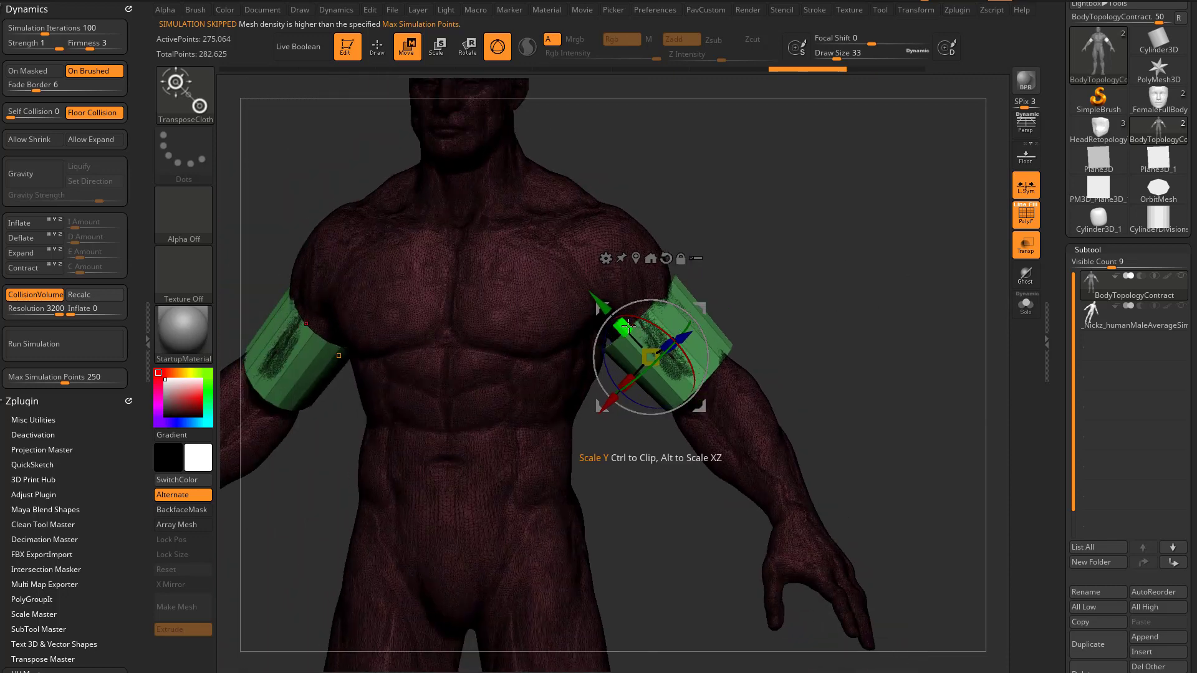
pyautogui.moveTo(663, 356); pyautogui.dragTo(667, 352)
pyautogui.press('q')
# Step: Switch to the ZModeler brush and split the unmasked arm cylinders from the body into their own subtool
pyautogui.moveTo(808, 320)
pyautogui.keyDown('alt'); pyautogui.mouseDown(button='right')
pyautogui.moveTo(770, 327)
pyautogui.moveTo(758, 350)
pyautogui.moveTo(762, 328)
pyautogui.mouseUp(button='right'); pyautogui.keyUp('alt')
pyautogui.press('b')
pyautogui.press('z')
pyautogui.press('m')
pyautogui.press('space')
pyautogui.click(449, 208)
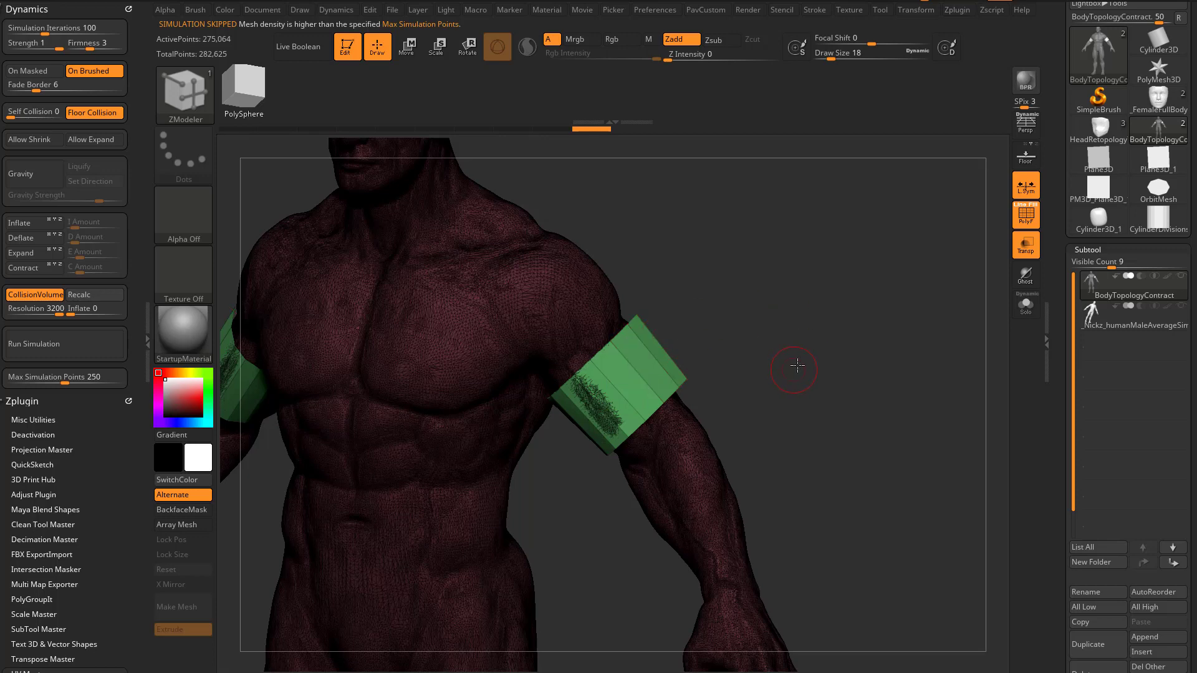
pyautogui.keyDown('ctrl'); pyautogui.moveTo(798, 366); pyautogui.dragTo(826, 351, button='right'); pyautogui.keyUp('ctrl')
pyautogui.moveTo(1057, 393); pyautogui.dragTo(1054, 281)
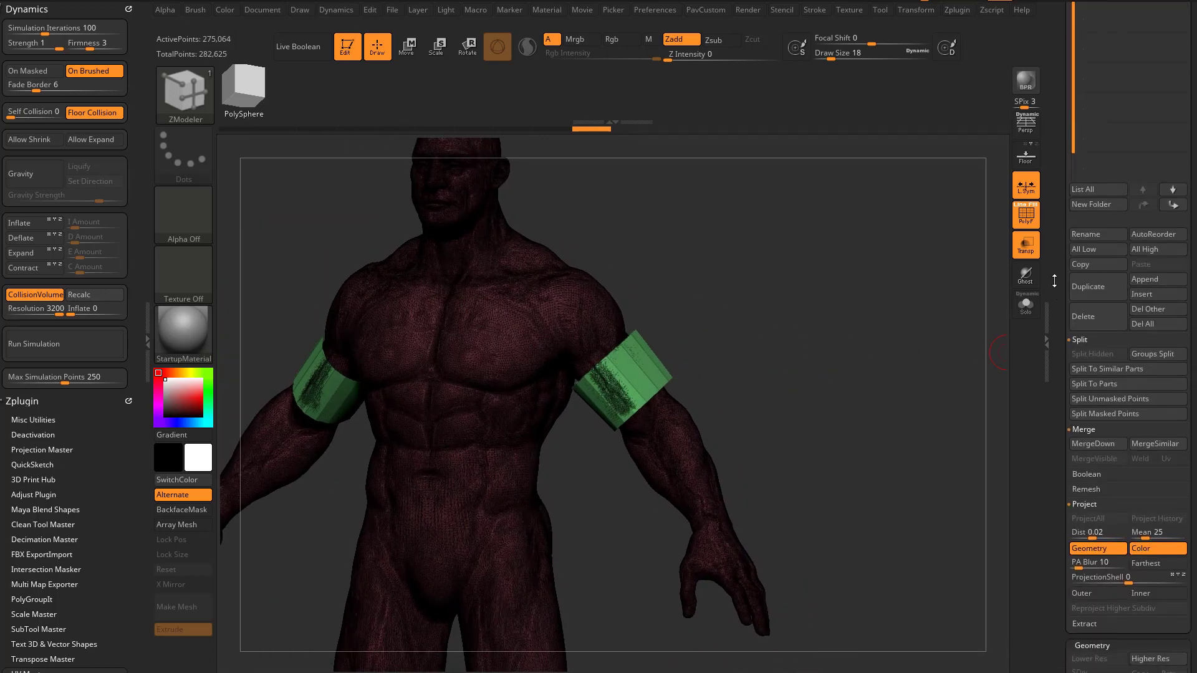
pyautogui.click(1107, 403)
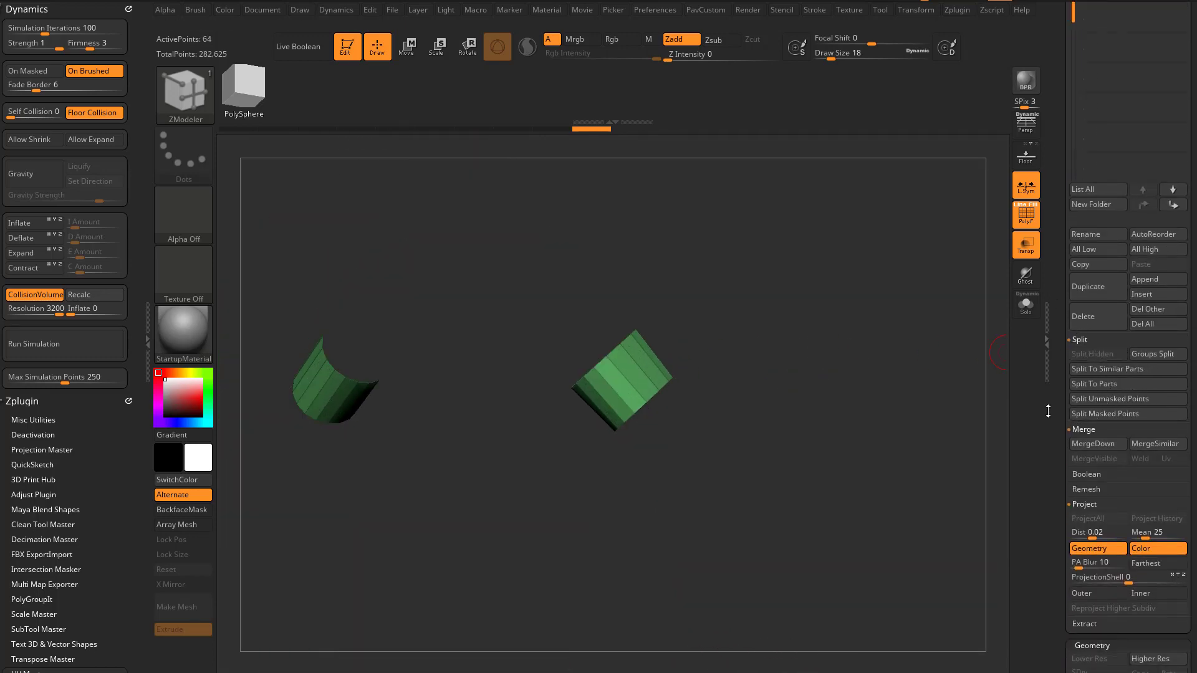
# Step: Make the BodyTopologyContract1 body subtool visible together with the split arm cylinders
pyautogui.scroll(5, 1153, 424)
pyautogui.click(1158, 377)
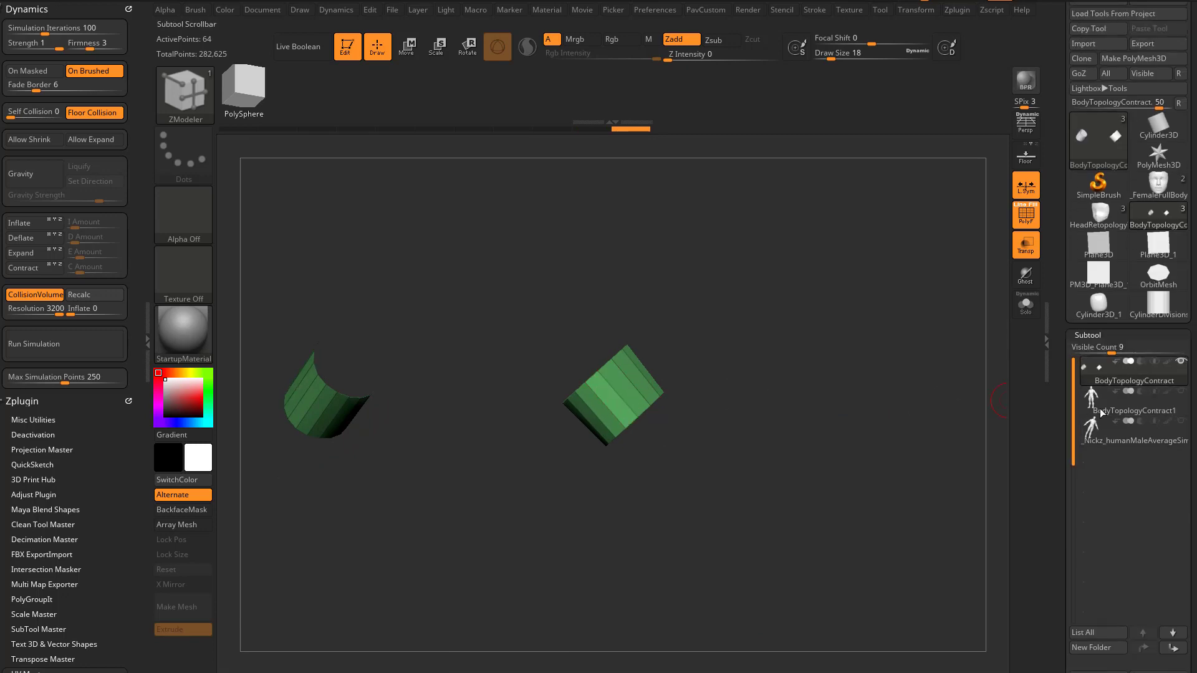
pyautogui.click(1182, 394)
pyautogui.moveTo(804, 380); pyautogui.dragTo(861, 371, button='right')
pyautogui.keyDown('ctrl'); pyautogui.moveTo(861, 371); pyautogui.dragTo(782, 374, button='right'); pyautogui.keyUp('ctrl')
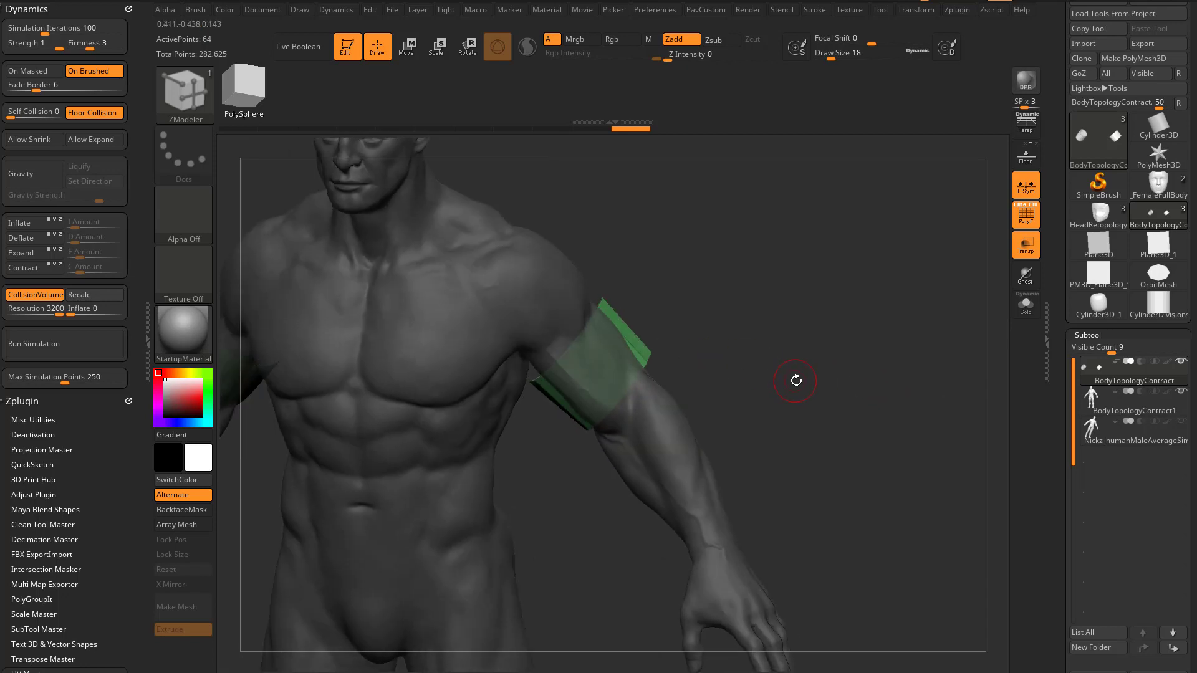
# Step: Choose the CylinderDivisions mesh of the InsertMesh_1 brush and turn transparency off
pyautogui.press('b')
pyautogui.click(863, 374)
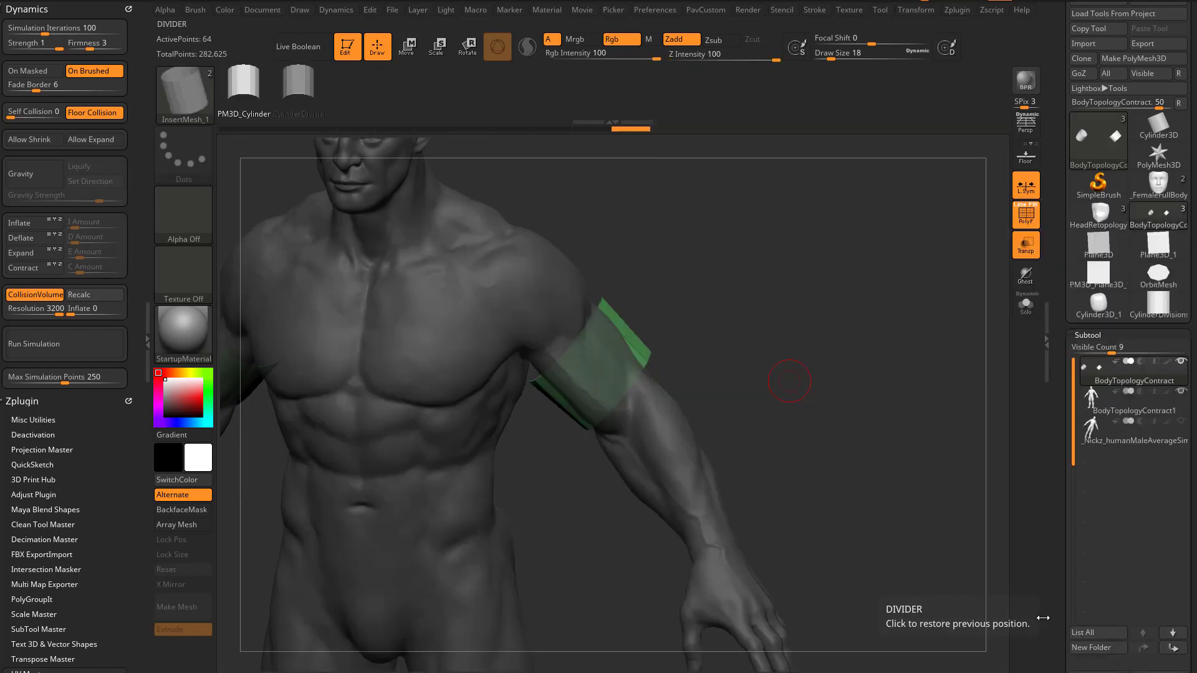
pyautogui.click(303, 87)
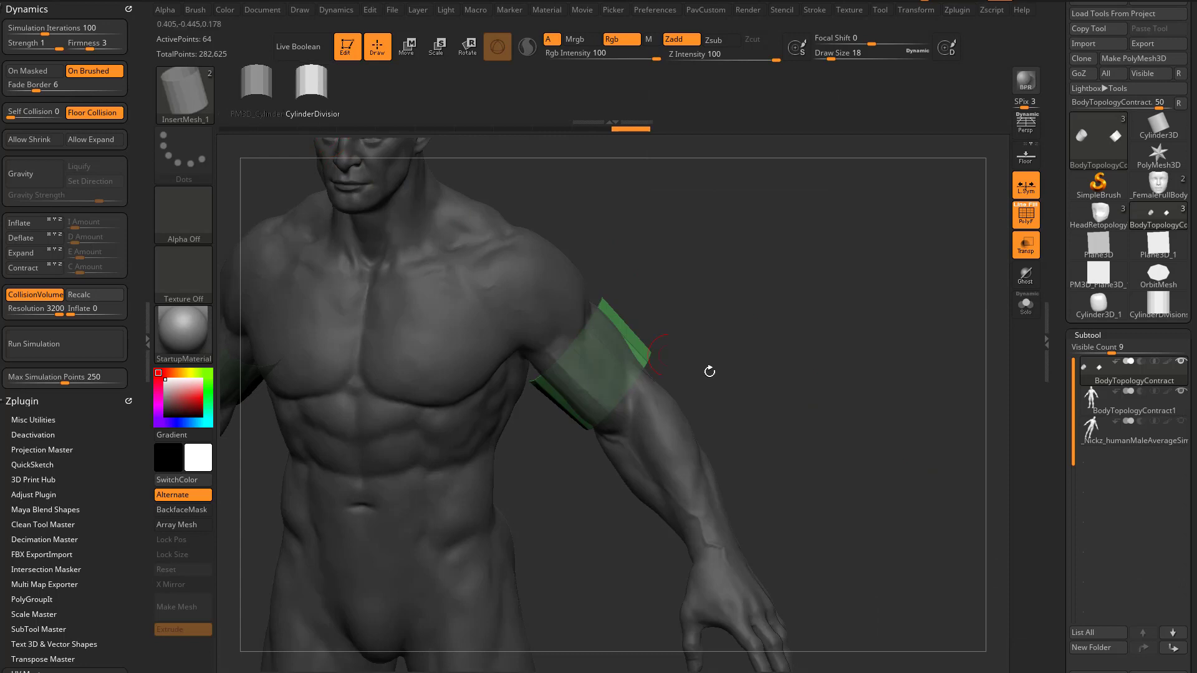
pyautogui.moveTo(708, 372); pyautogui.dragTo(827, 358, button='right')
pyautogui.moveTo(656, 366)
pyautogui.mouseDown(button='right')
pyautogui.moveTo(678, 355)
pyautogui.moveTo(662, 357)
pyautogui.mouseUp(button='right')
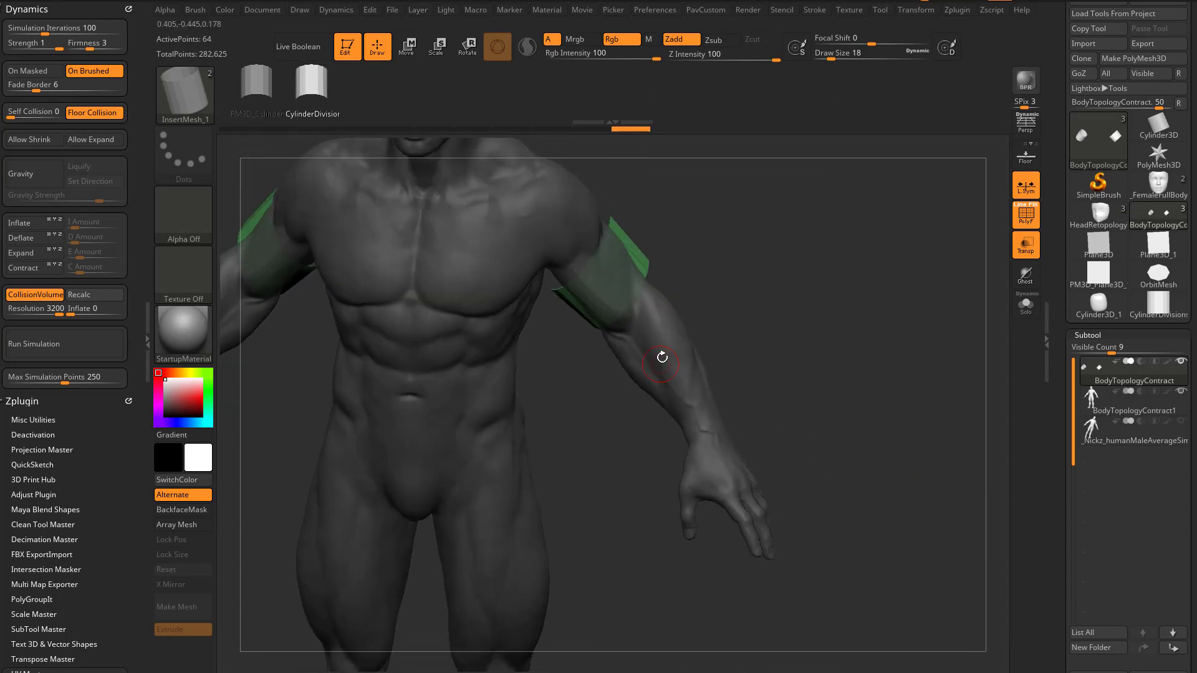
pyautogui.click(1025, 244)
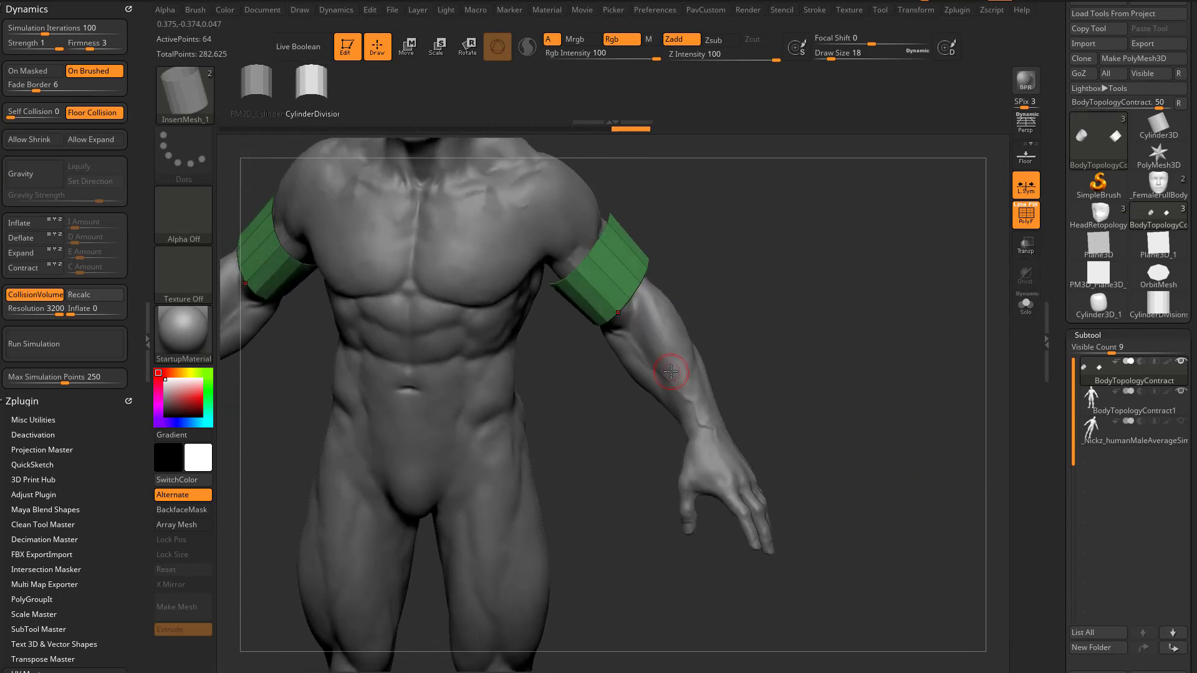
# Step: Insert the subdivided cylinder at the character's forearm and activate the move gizmo on it
pyautogui.moveTo(654, 359); pyautogui.dragTo(638, 317)
pyautogui.hotkey('ctrl', 'z')
pyautogui.moveTo(781, 301); pyautogui.dragTo(744, 342, button='right')
pyautogui.press('w')
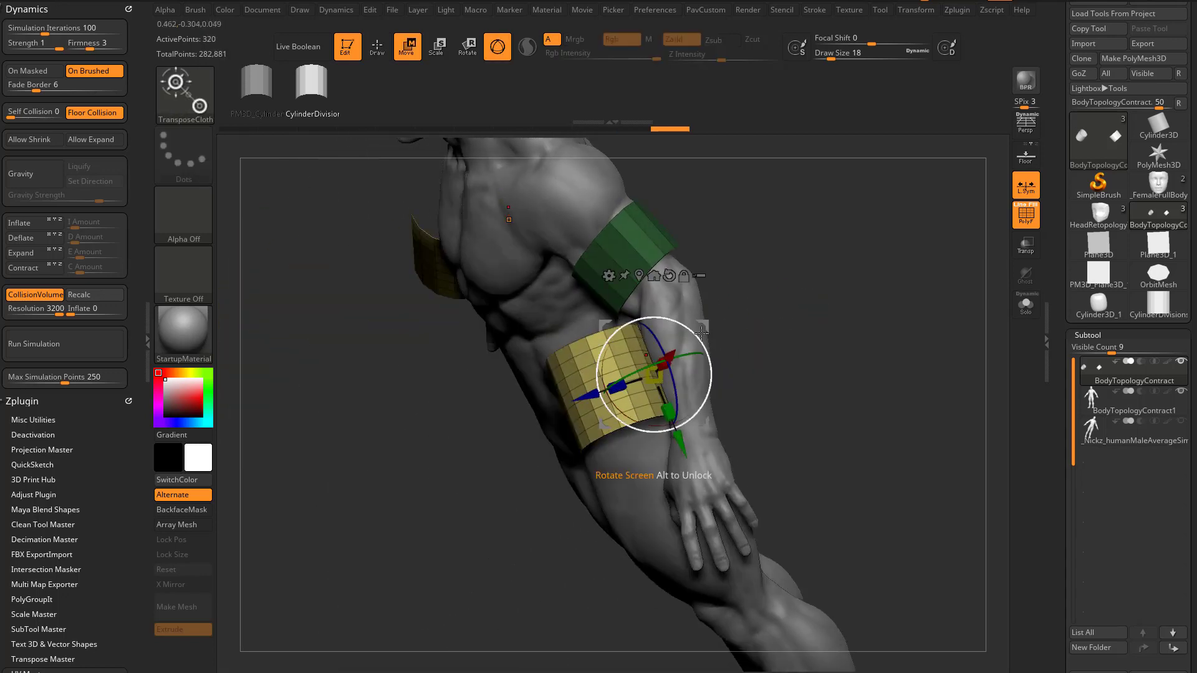
# Step: Replace TransposeCloth with the regular Transpose brush and position the subdivided cylinder around the forearm
pyautogui.moveTo(703, 327); pyautogui.dragTo(758, 301)
pyautogui.hotkey('ctrl', 'z')
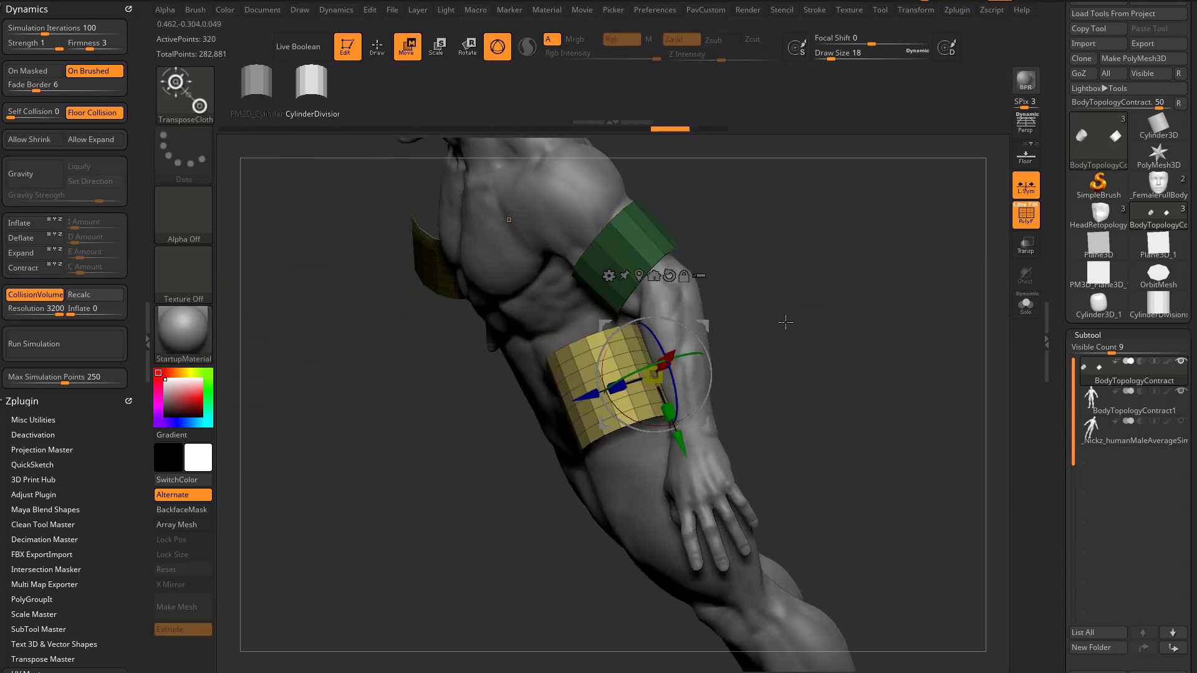
pyautogui.press('b')
pyautogui.press('t')
pyautogui.press('r')
pyautogui.moveTo(704, 329); pyautogui.dragTo(771, 304)
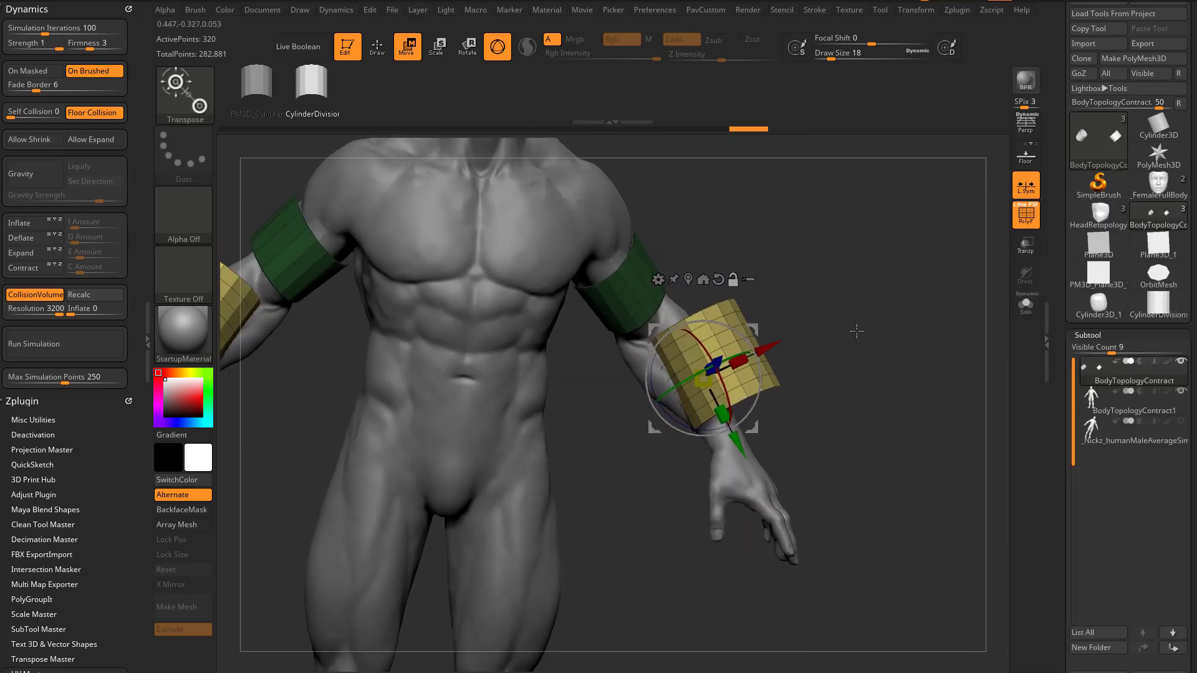
pyautogui.moveTo(740, 337); pyautogui.dragTo(736, 402)
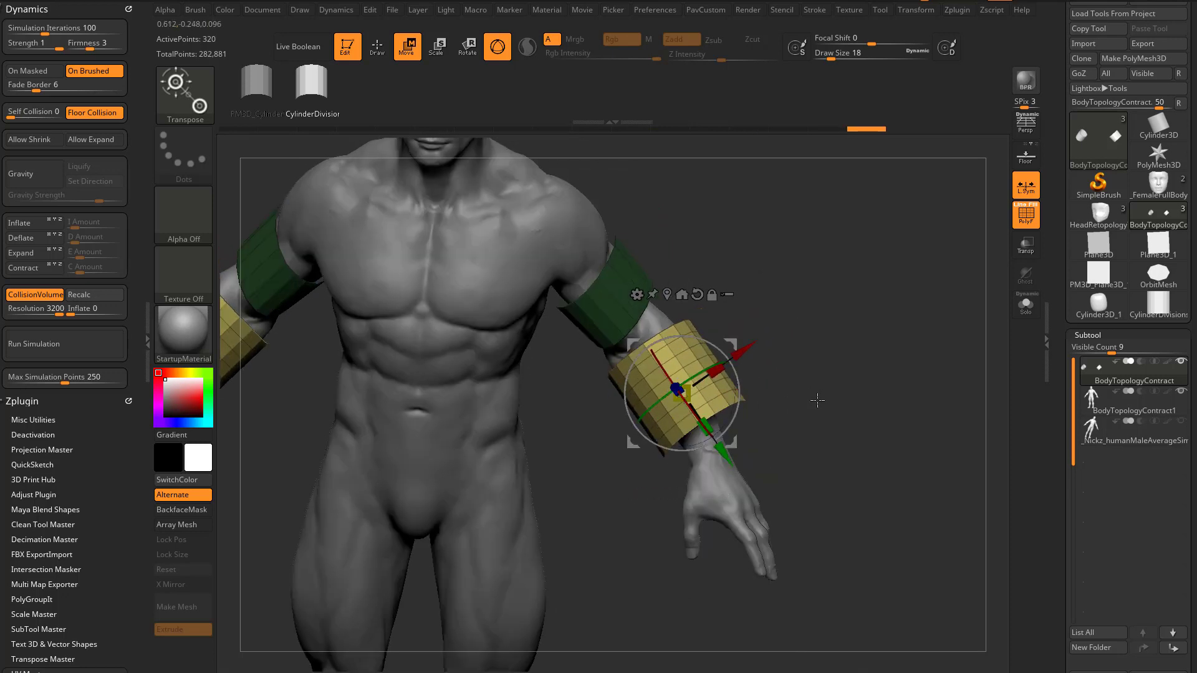
# Step: Apply a Taper deformer to the forearm cylinder so that it narrows toward the wrist
pyautogui.keyDown('alt'); pyautogui.moveTo(835, 386); pyautogui.dragTo(697, 301); pyautogui.keyUp('alt')
pyautogui.click(628, 280)
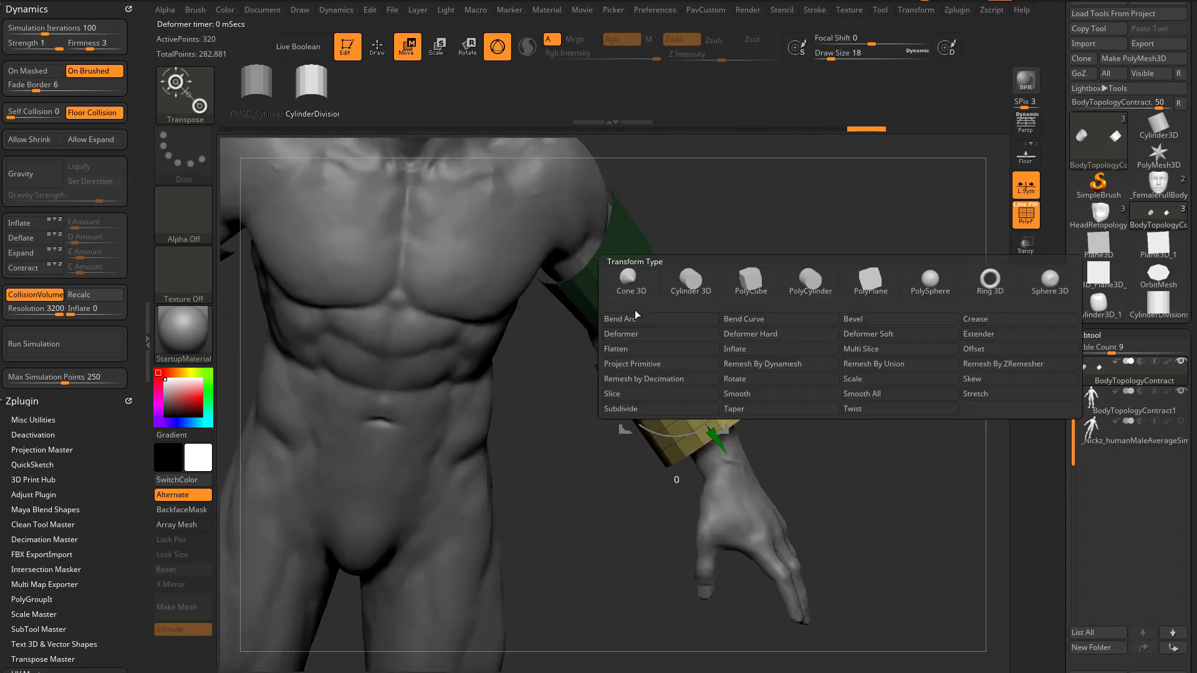
pyautogui.click(751, 414)
pyautogui.moveTo(823, 434); pyautogui.dragTo(801, 426)
pyautogui.moveTo(718, 429); pyautogui.dragTo(705, 396)
pyautogui.moveTo(637, 316); pyautogui.dragTo(627, 299)
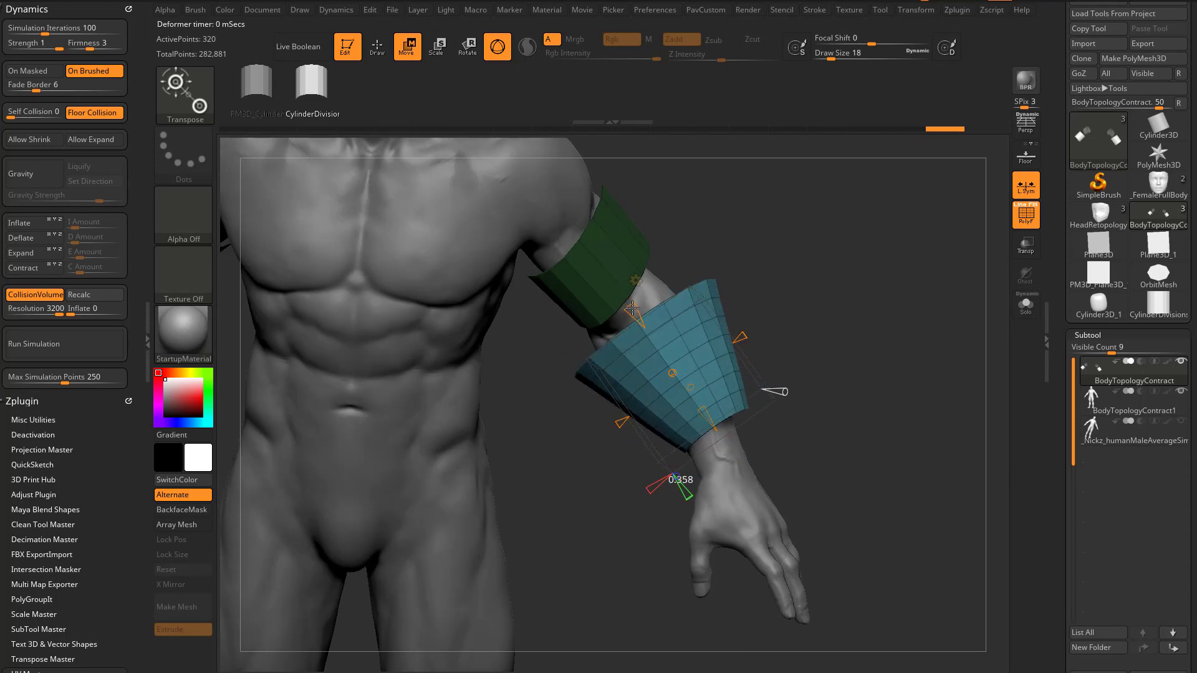
pyautogui.hotkey('ctrl', 'z')
pyautogui.moveTo(711, 420); pyautogui.dragTo(728, 427)
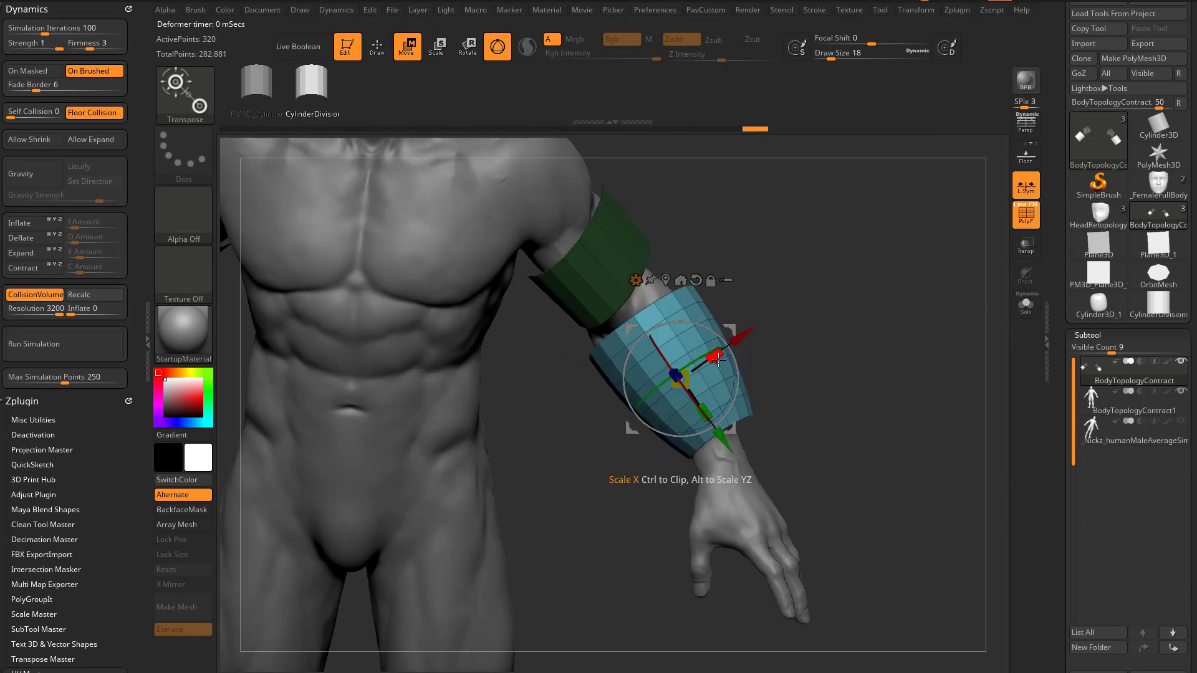
# Step: Scale and reposition the tapered cylinder to fit the forearm, and return to Draw mode
pyautogui.moveTo(718, 360); pyautogui.dragTo(688, 374)
pyautogui.moveTo(786, 378)
pyautogui.mouseDown()
pyautogui.moveTo(654, 387)
pyautogui.moveTo(673, 391)
pyautogui.mouseUp()
pyautogui.moveTo(631, 429); pyautogui.dragTo(627, 440)
pyautogui.press('q')
pyautogui.moveTo(559, 481); pyautogui.dragTo(837, 383)
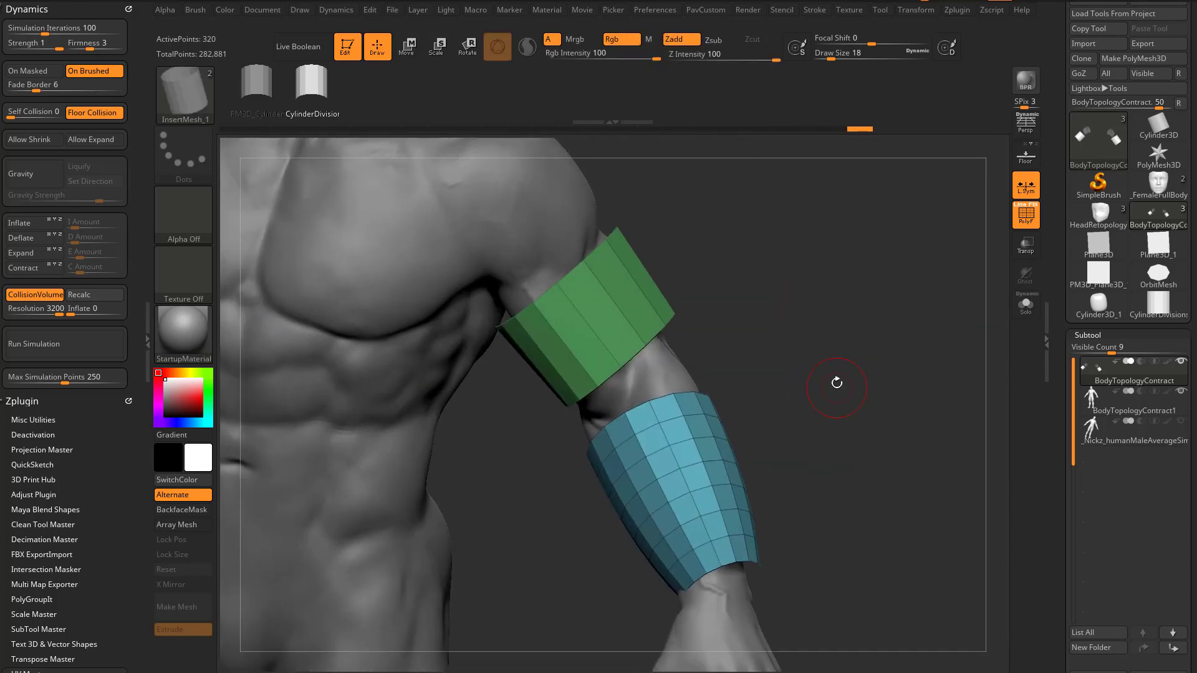
# Step: With the ZModeler brush, insert three evenly spaced edge loops around the upper-arm cylinder
pyautogui.press('b')
pyautogui.press('z')
pyautogui.press('m')
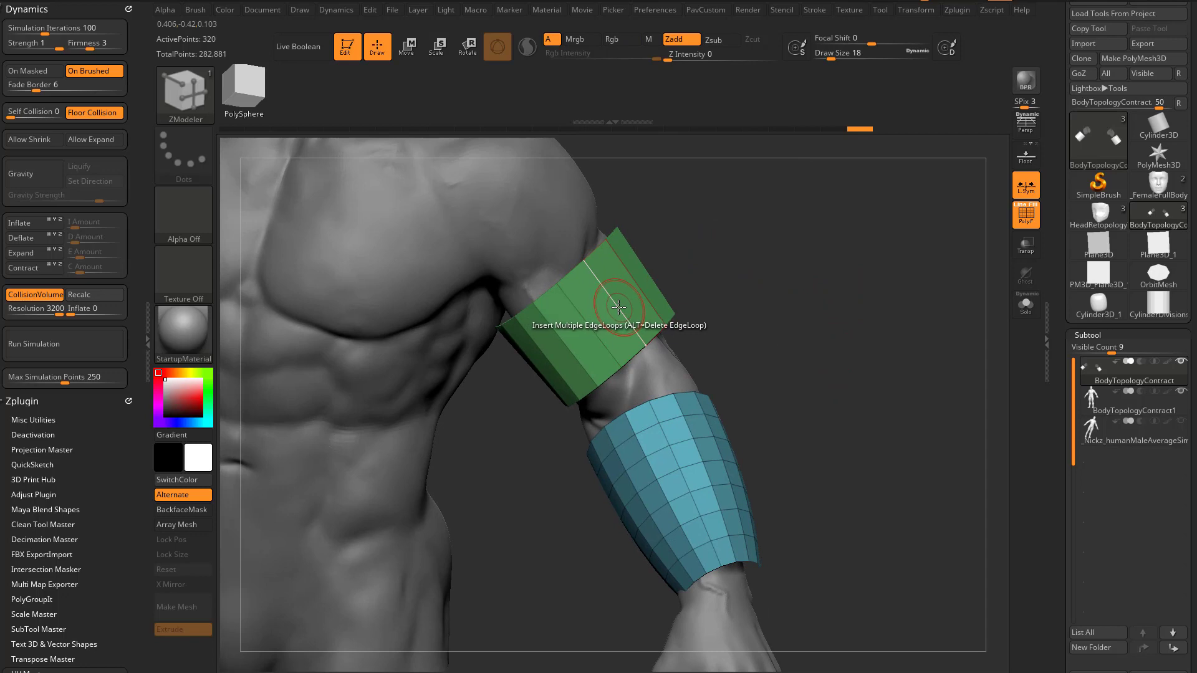
pyautogui.press('space')
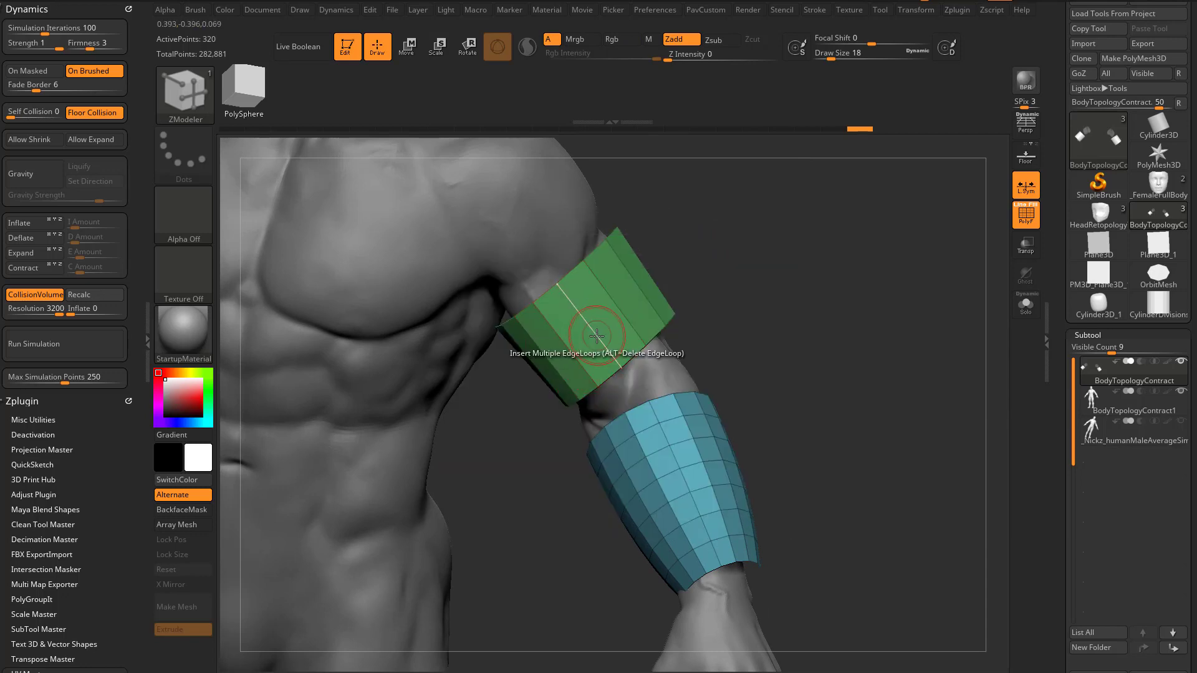
pyautogui.moveTo(592, 320); pyautogui.dragTo(583, 313)
pyautogui.click(584, 314)
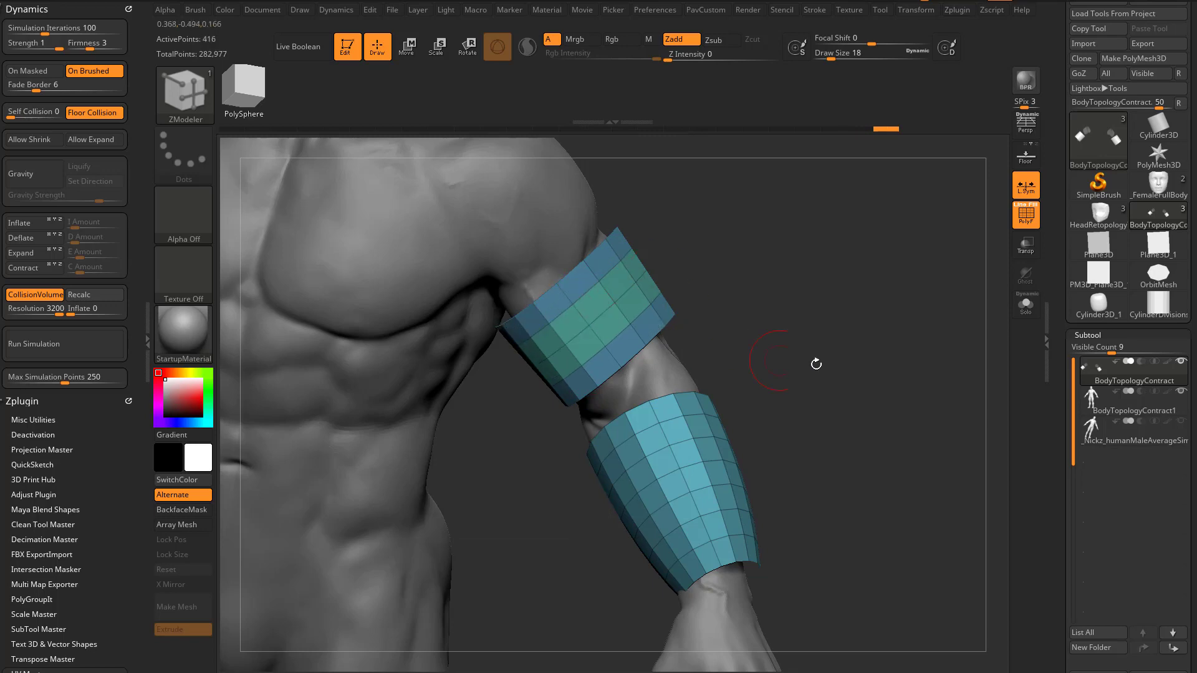
# Step: Set the ZModeler brush's draw size to 9 at the back of the arm
pyautogui.moveTo(814, 360); pyautogui.dragTo(712, 391)
pyautogui.press('s')
pyautogui.click(453, 342)
pyautogui.moveTo(455, 364); pyautogui.dragTo(455, 352)
pyautogui.press('s')
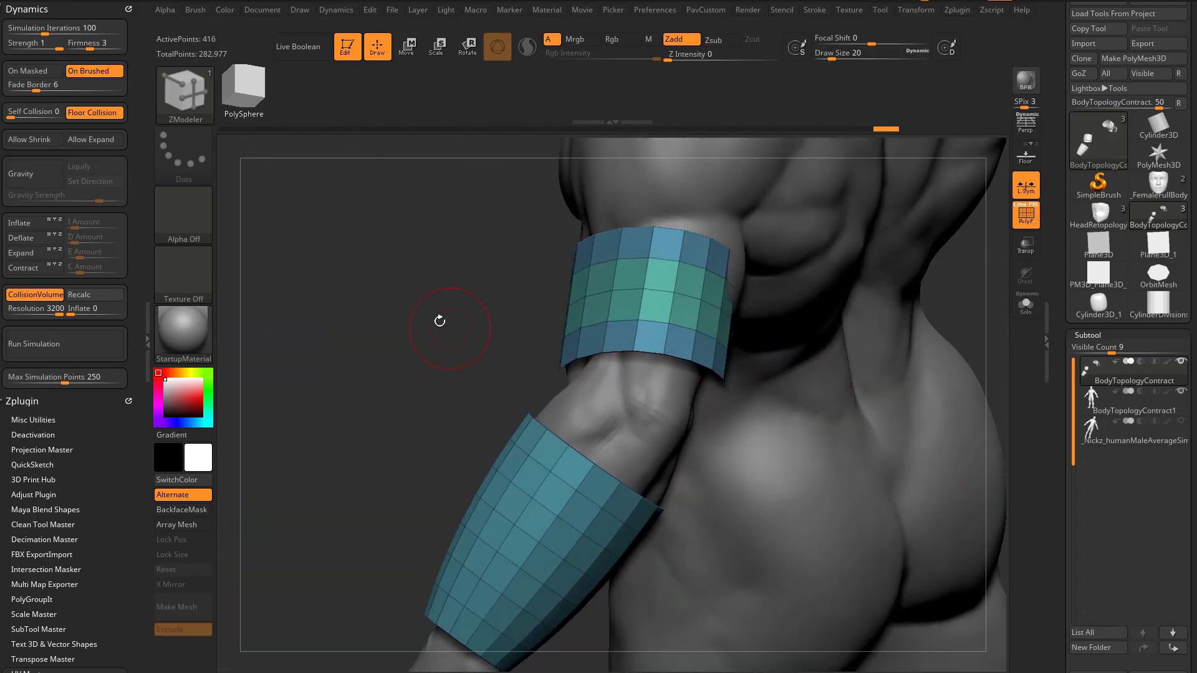
pyautogui.press('s')
pyautogui.click(472, 334)
pyautogui.press('b')
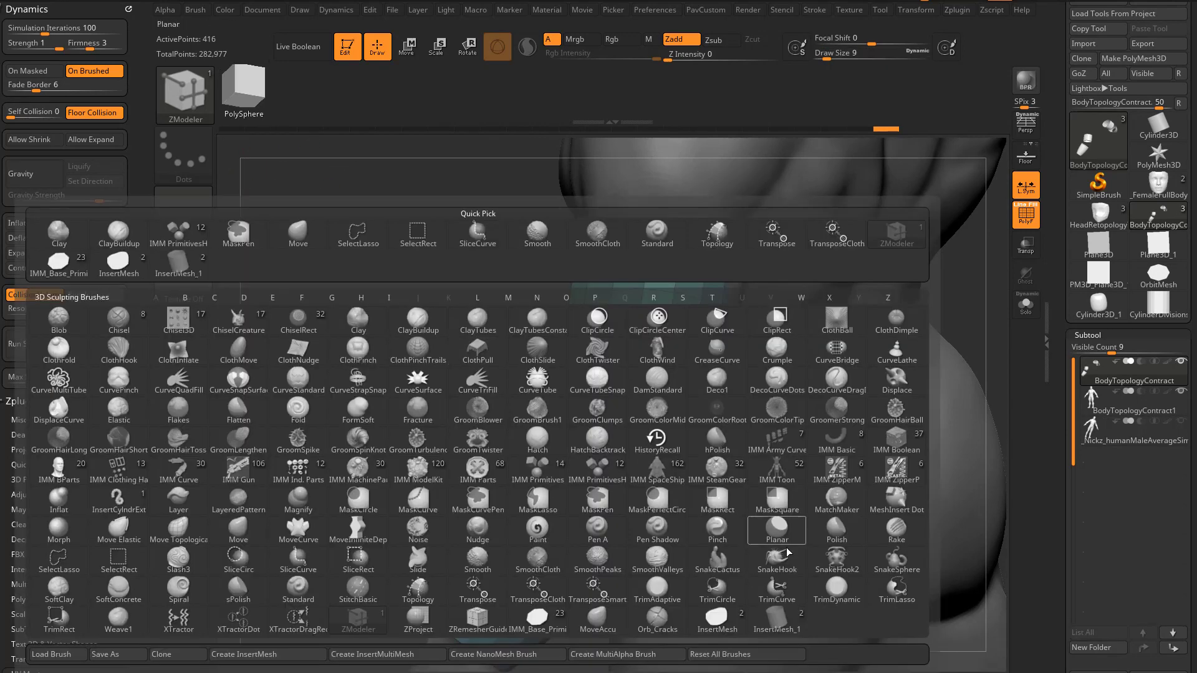
pyautogui.click(776, 532)
pyautogui.moveTo(430, 300); pyautogui.dragTo(500, 378)
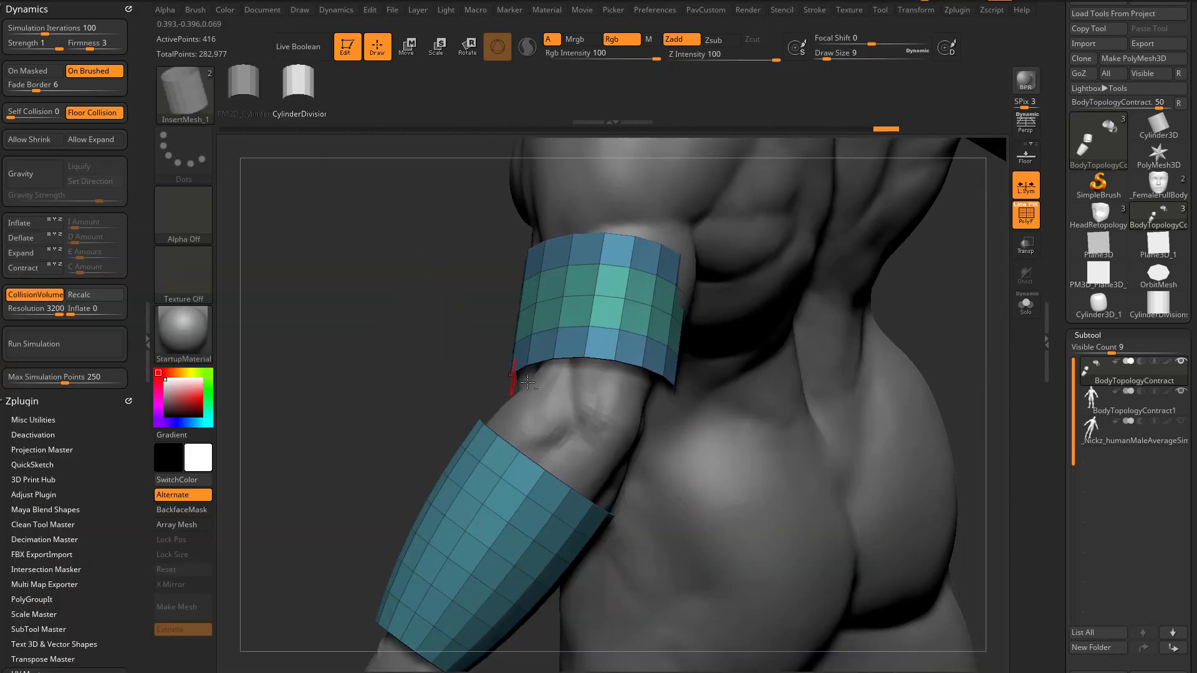
# Step: With the ZModeler brush's Bridge edge action and Two Holes target, connect the upper-arm and forearm cylinders across the elbow
pyautogui.press('b')
pyautogui.press('z')
pyautogui.press('m')
pyautogui.press('space')
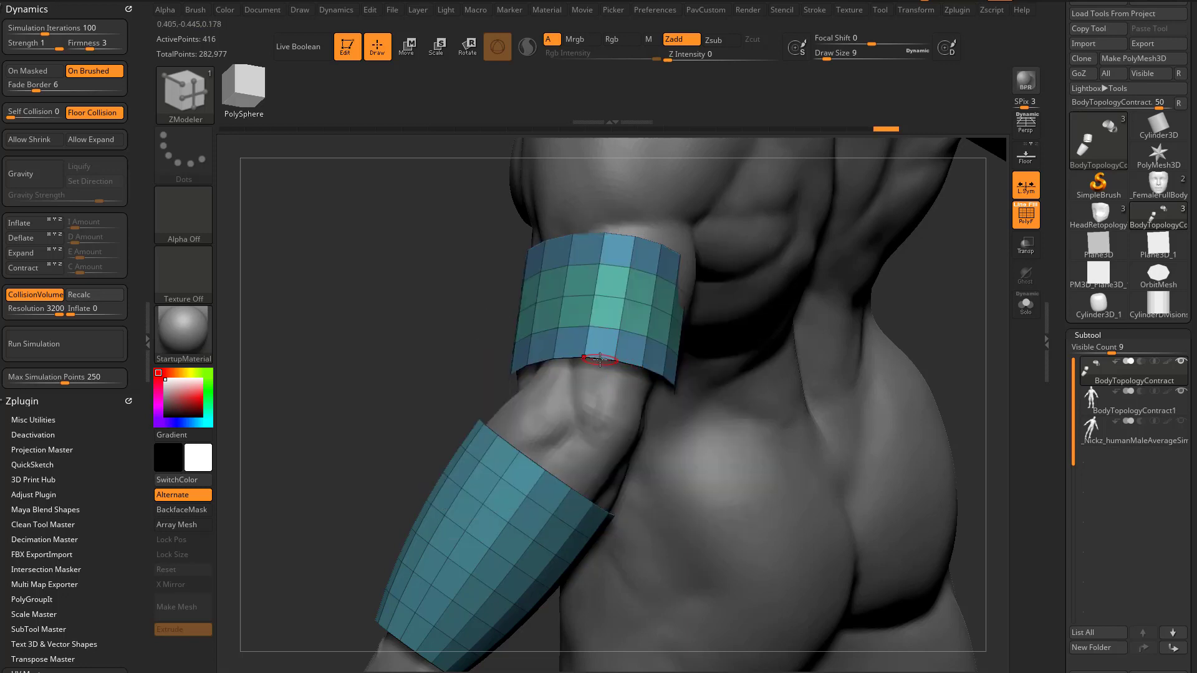
pyautogui.press('space')
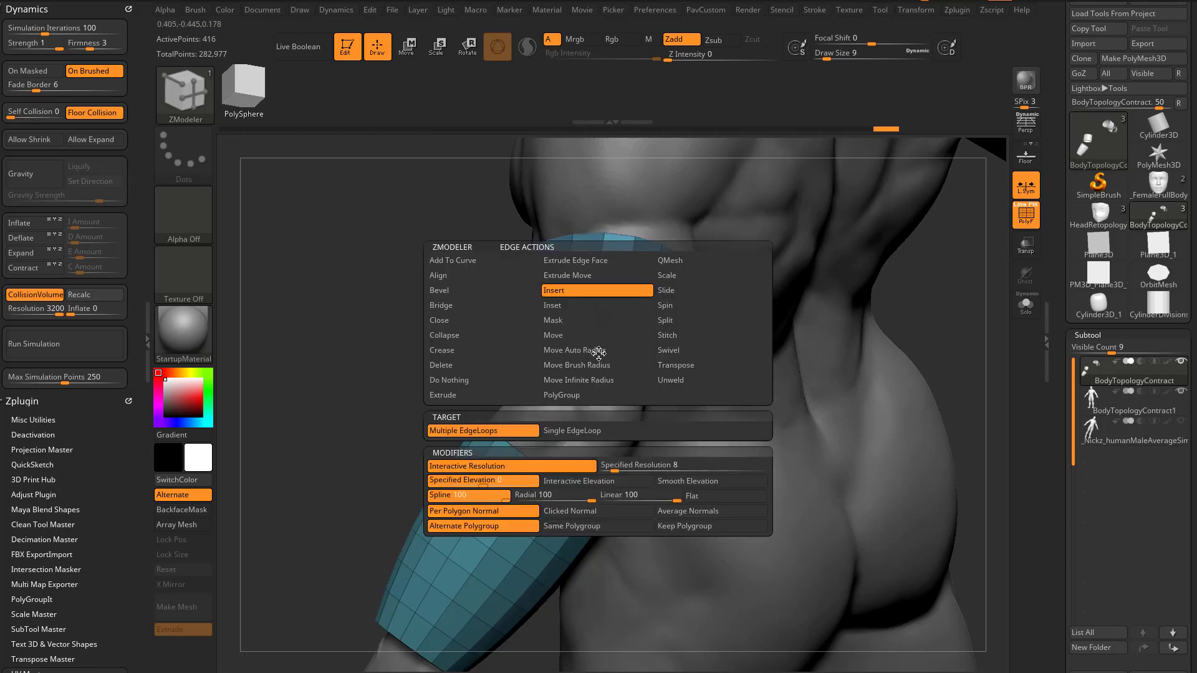
pyautogui.click(488, 305)
pyautogui.press('space')
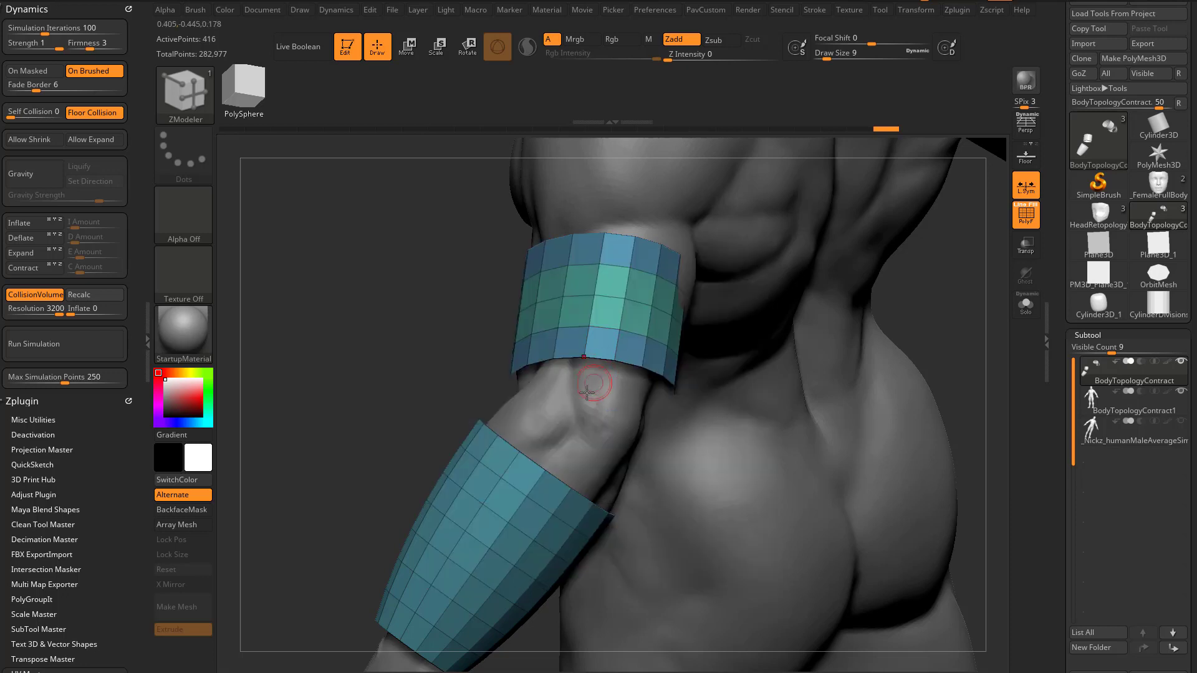
pyautogui.click(587, 391)
pyautogui.click(551, 465)
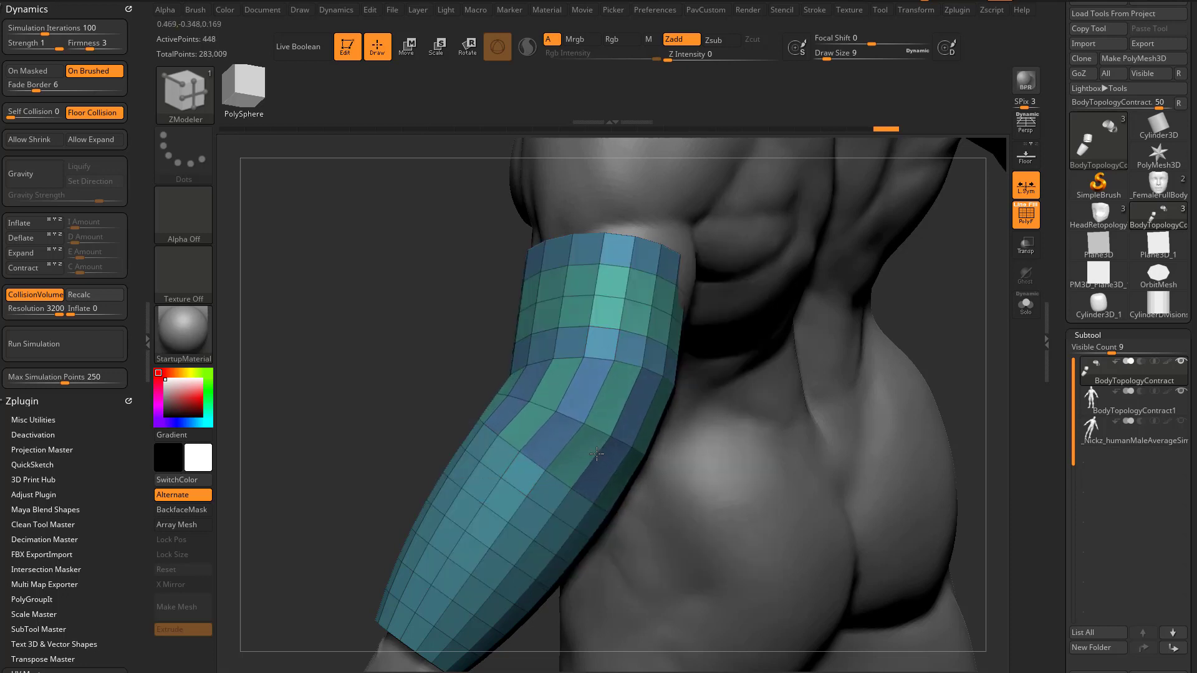
pyautogui.moveTo(597, 454); pyautogui.dragTo(583, 438)
pyautogui.moveTo(436, 374); pyautogui.dragTo(786, 365)
# Step: Try projecting the arm mesh onto the body with ProjectAll at distances 0.02 and 0.10125, and undo both projections
pyautogui.moveTo(1058, 456); pyautogui.dragTo(1055, 320)
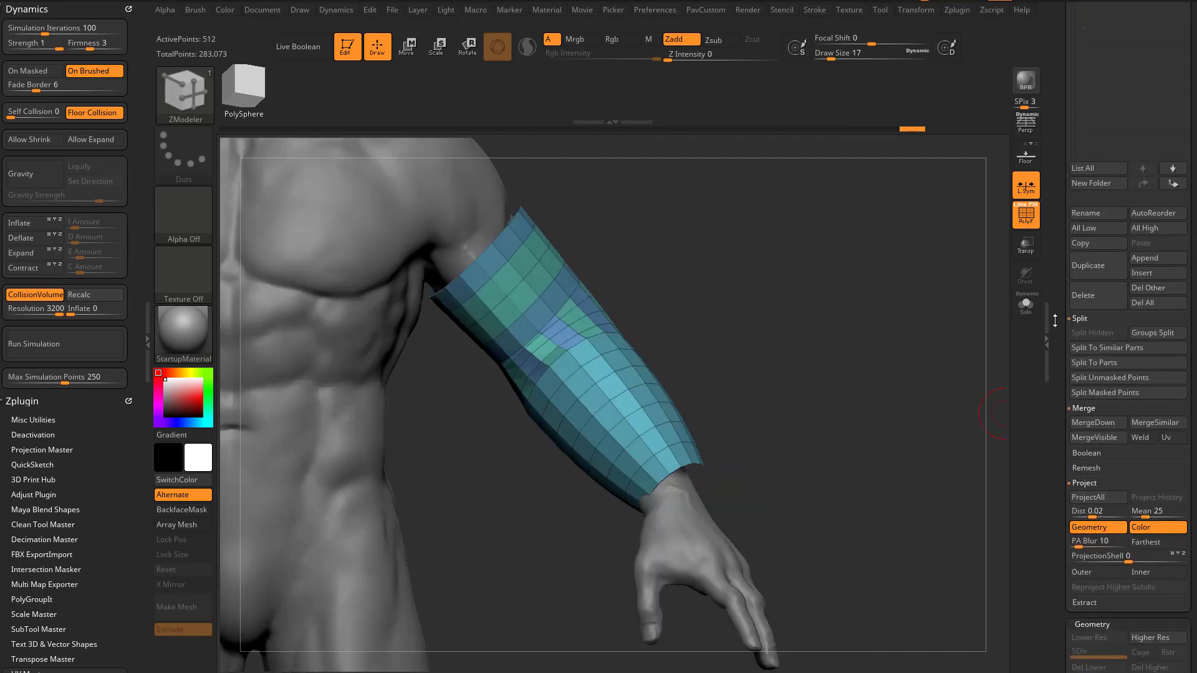
pyautogui.scroll(-3, 1092, 328)
pyautogui.click(1098, 344)
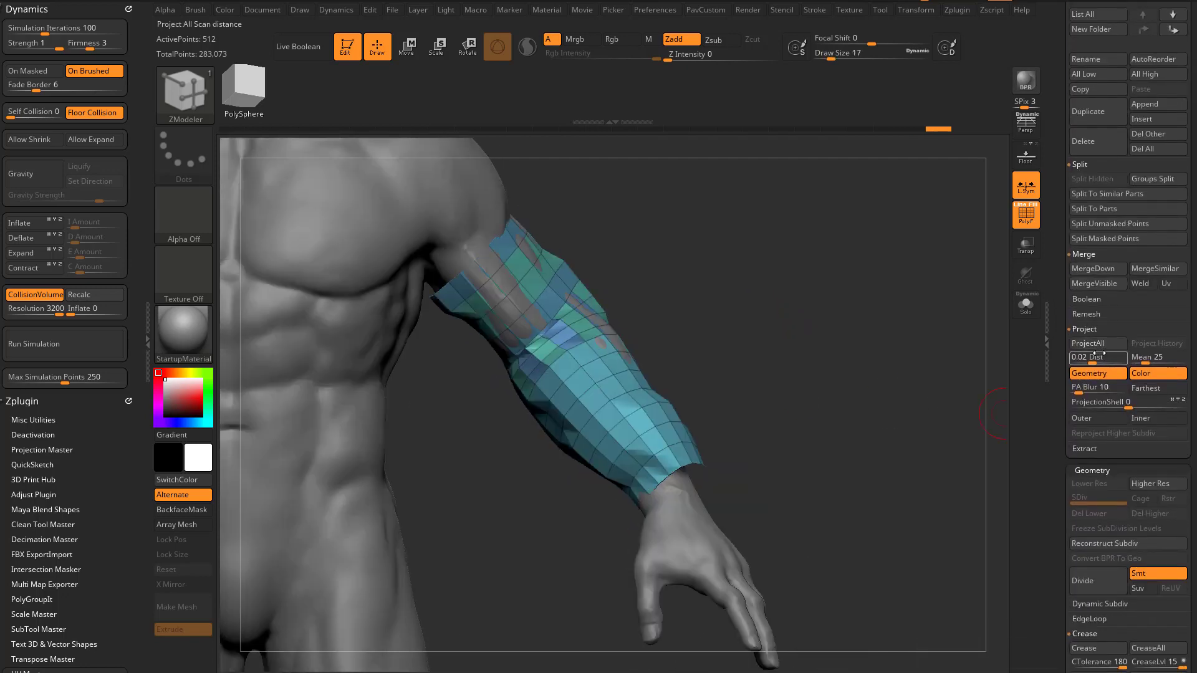
pyautogui.moveTo(1097, 361); pyautogui.dragTo(1106, 354)
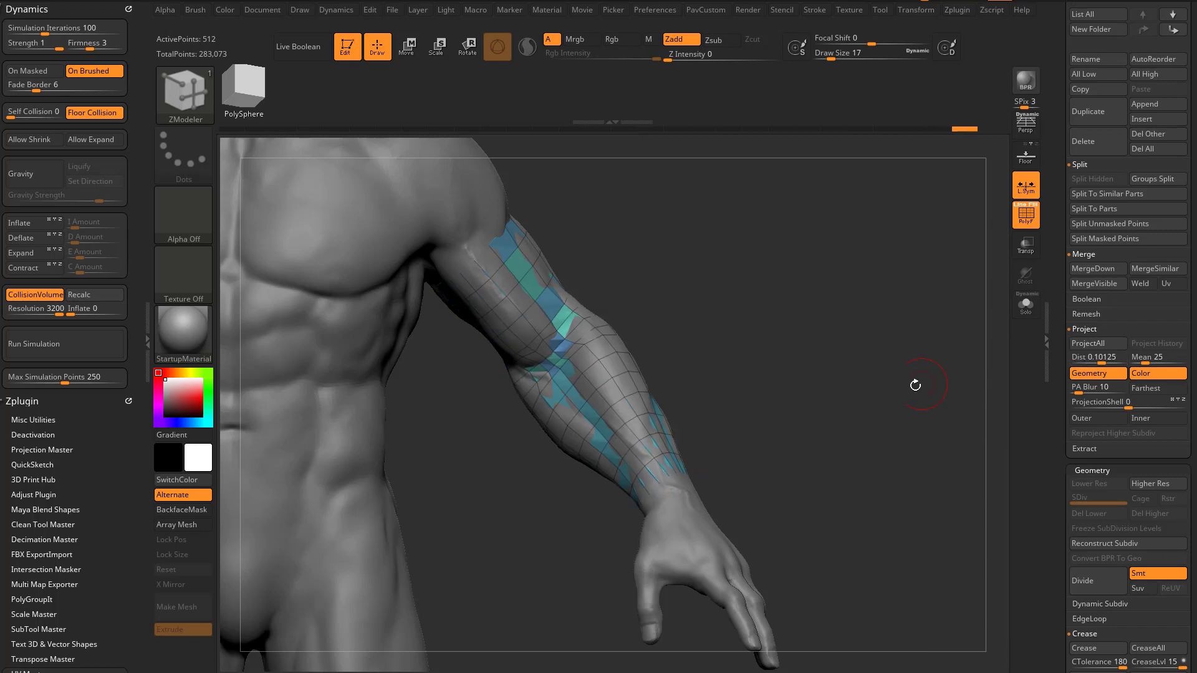
pyautogui.moveTo(916, 385); pyautogui.dragTo(944, 377)
pyautogui.moveTo(867, 394); pyautogui.dragTo(772, 358)
pyautogui.moveTo(685, 340); pyautogui.dragTo(895, 340)
pyautogui.hotkey('ctrl', 'z')
pyautogui.hotkey('ctrl', 'z')
# Step: Turn on Contract in the dynamics settings and try the cloth simulation on the whole arm mesh, undoing the run
pyautogui.click(1025, 305)
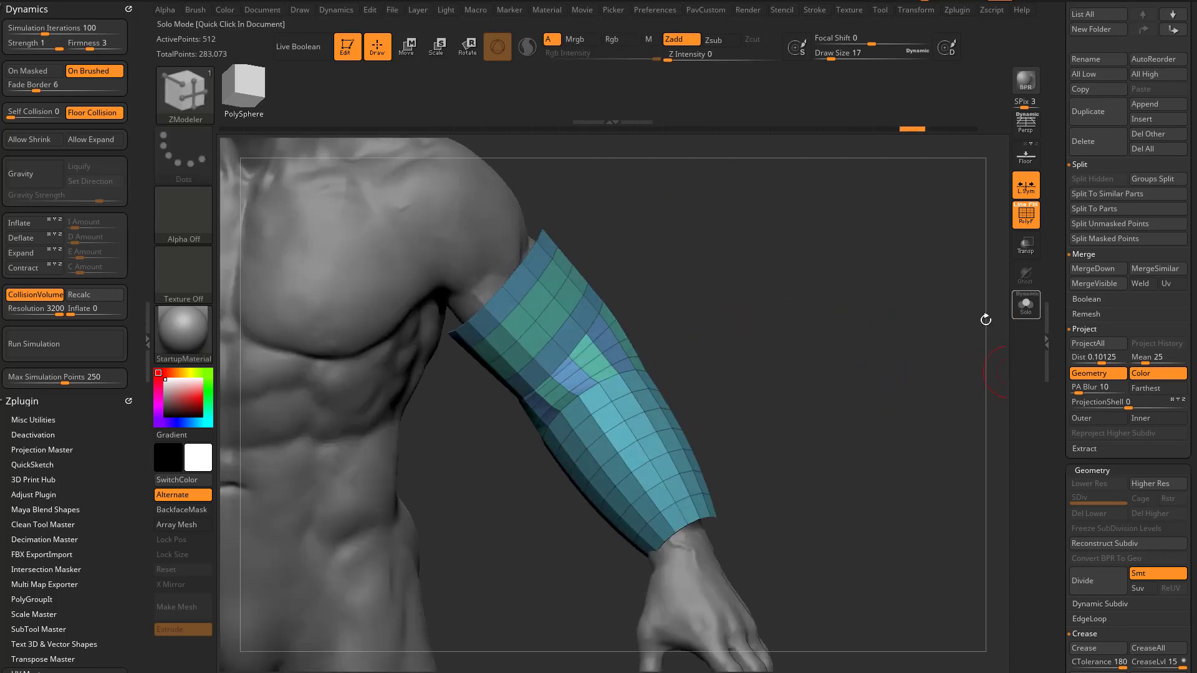
pyautogui.press('s')
pyautogui.moveTo(983, 317)
pyautogui.mouseDown()
pyautogui.moveTo(887, 371)
pyautogui.moveTo(865, 361)
pyautogui.moveTo(925, 369)
pyautogui.mouseUp()
pyautogui.click(887, 371)
pyautogui.keyDown('alt'); pyautogui.moveTo(770, 272); pyautogui.dragTo(744, 278); pyautogui.keyUp('alt')
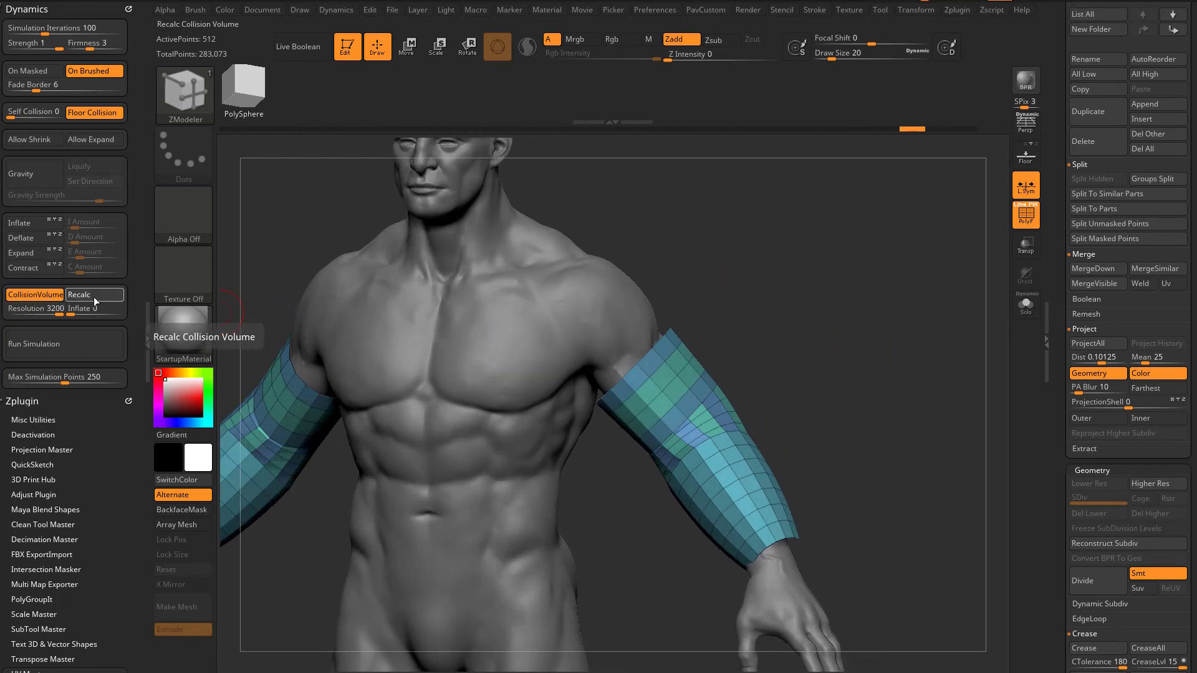
pyautogui.keyDown('alt'); pyautogui.moveTo(644, 223); pyautogui.dragTo(602, 197); pyautogui.keyUp('alt')
pyautogui.moveTo(437, 280); pyautogui.dragTo(619, 230, button='right')
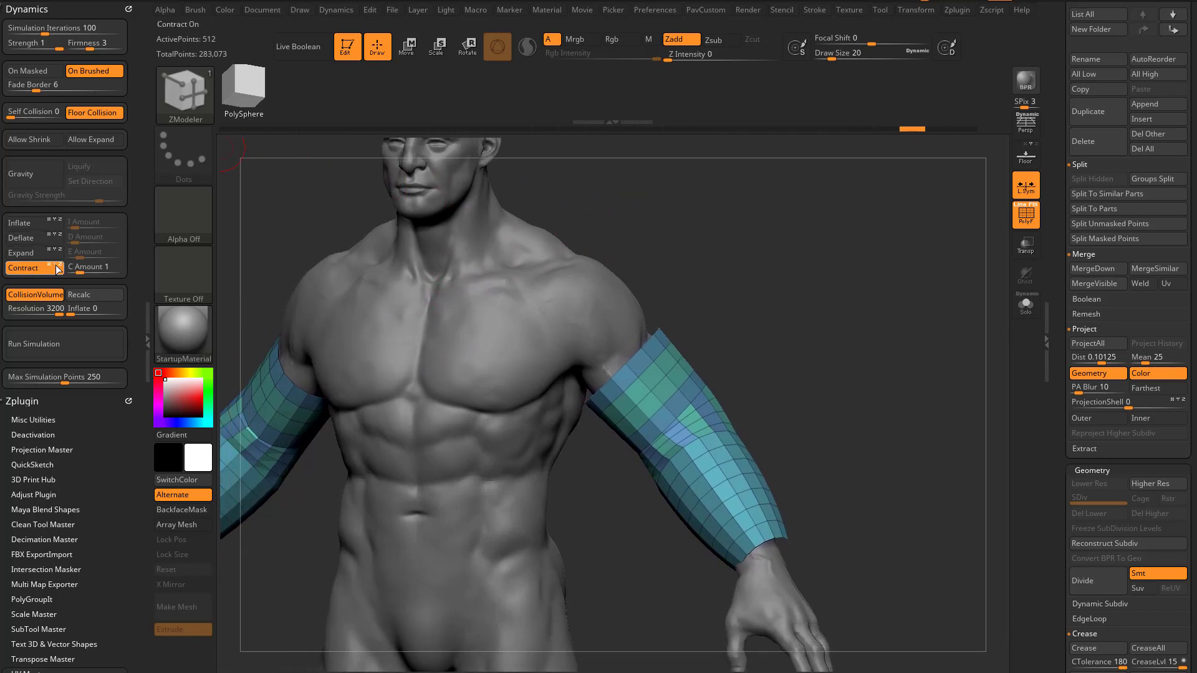
pyautogui.click(82, 342)
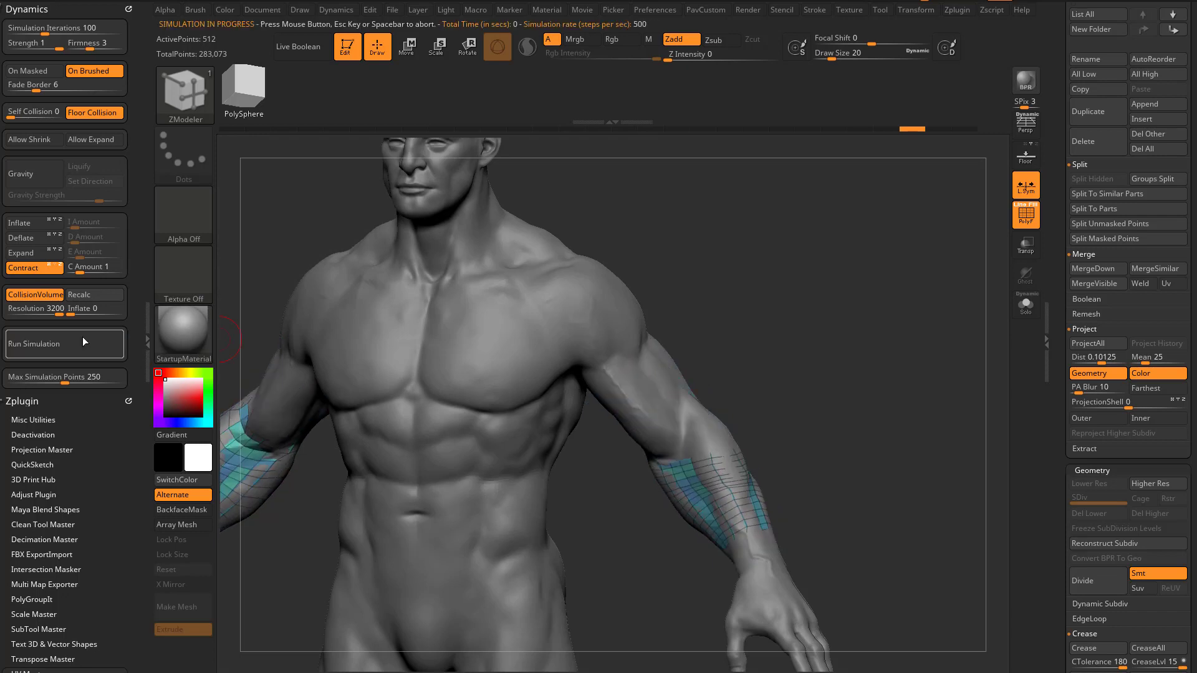
pyautogui.hotkey('ctrl', 'z')
# Step: With ZModeler's Mask edge action set to Polyloop, mask the face loops at the upper-arm and wrist ends of the arm mesh
pyautogui.keyDown('alt'); pyautogui.moveTo(783, 286); pyautogui.dragTo(771, 307); pyautogui.keyUp('alt')
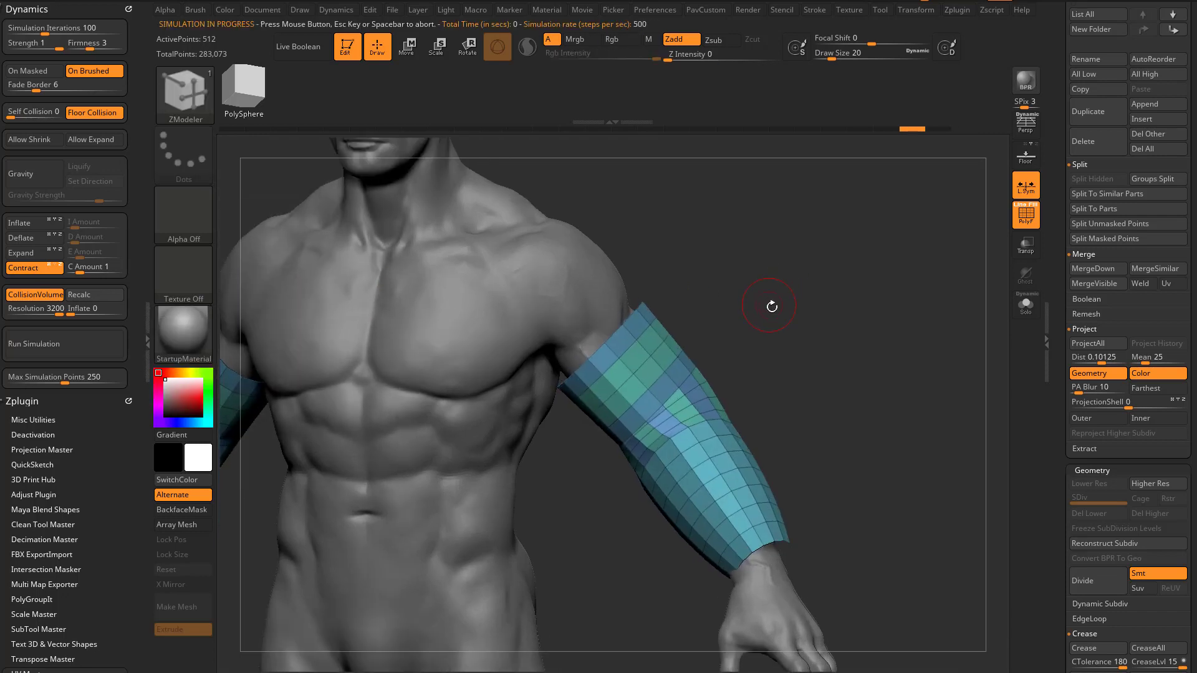
pyautogui.moveTo(772, 306); pyautogui.dragTo(779, 348, button='right')
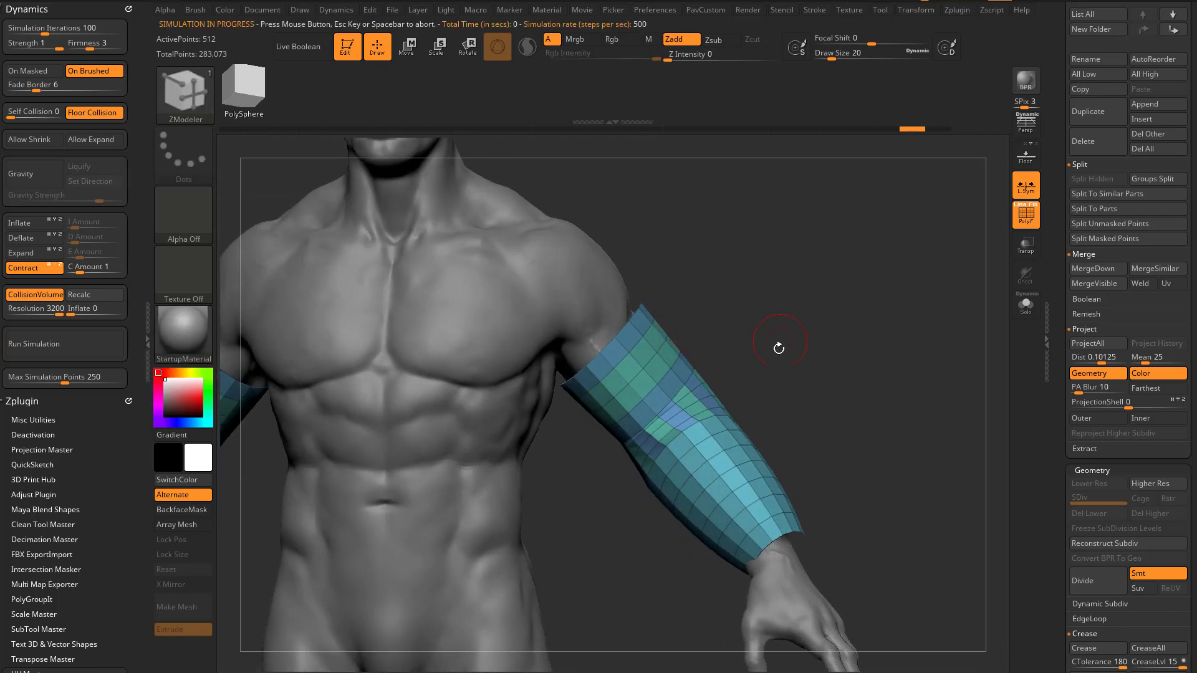
pyautogui.press('space')
pyautogui.click(621, 346)
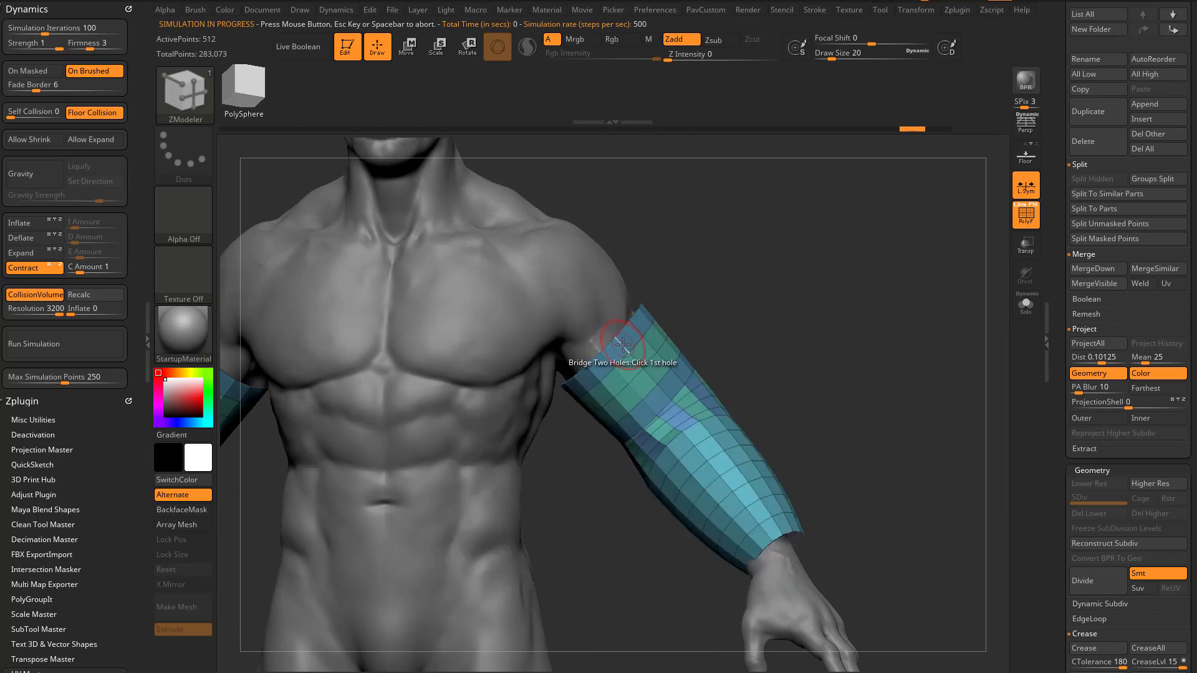
pyautogui.press('space')
pyautogui.click(586, 320)
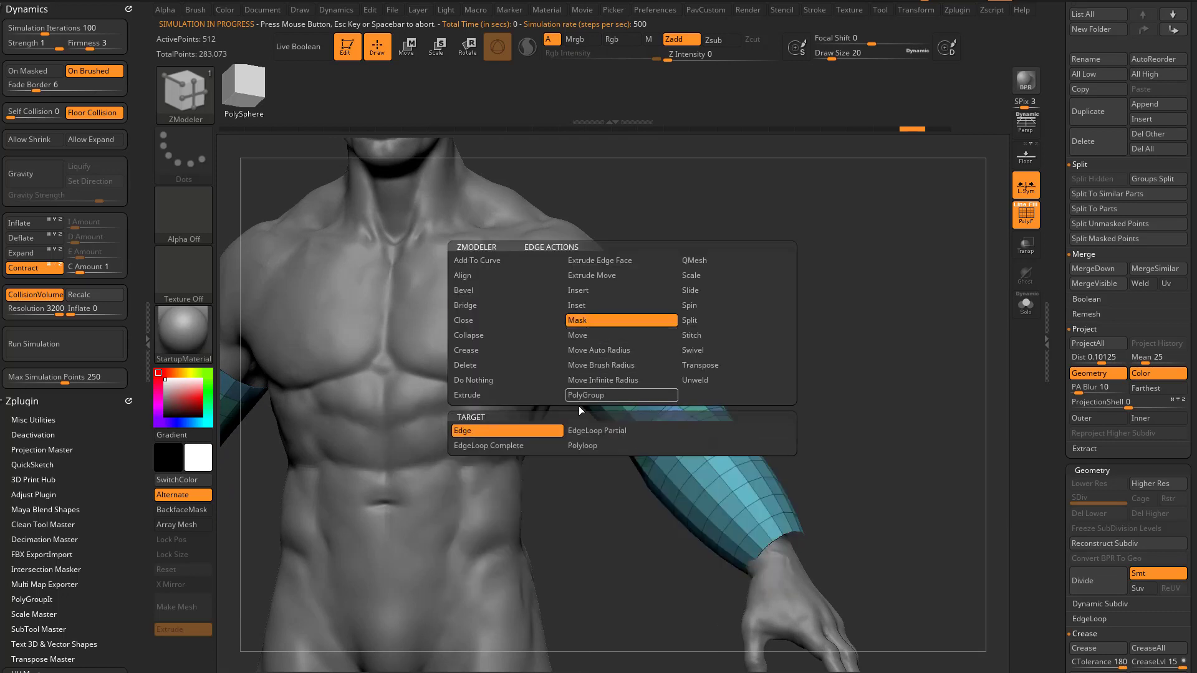
pyautogui.click(586, 445)
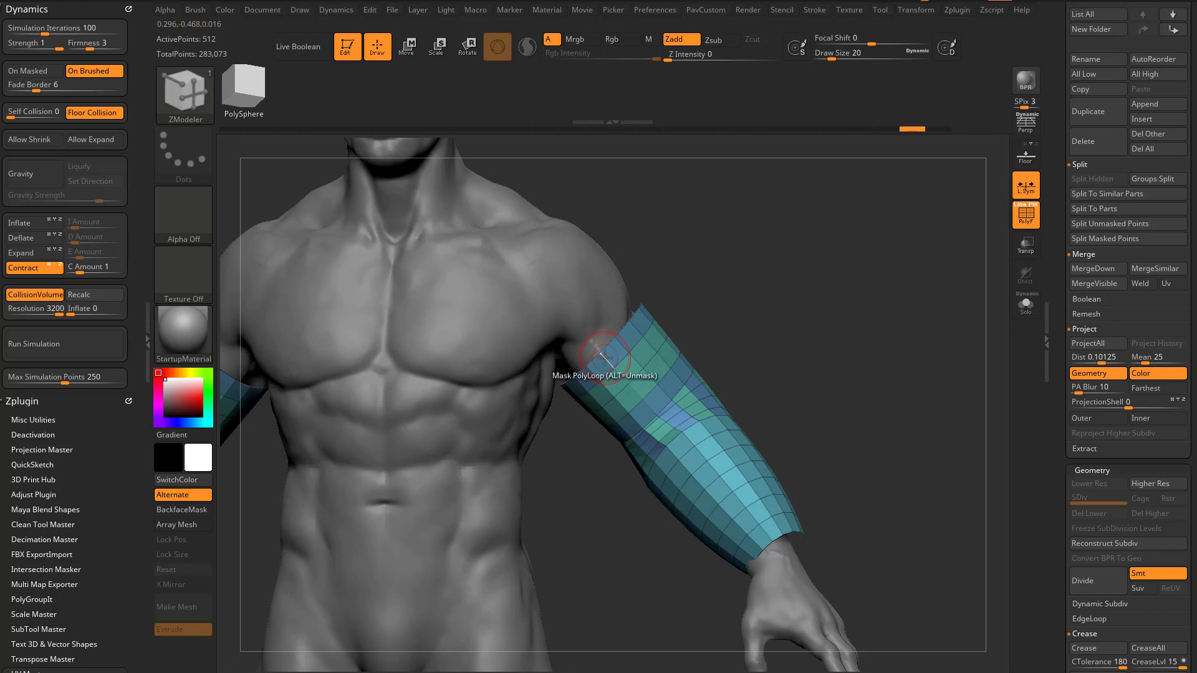
pyautogui.click(764, 533)
pyautogui.keyDown('ctrl'); pyautogui.moveTo(864, 488); pyautogui.dragTo(871, 465, button='right'); pyautogui.keyUp('ctrl')
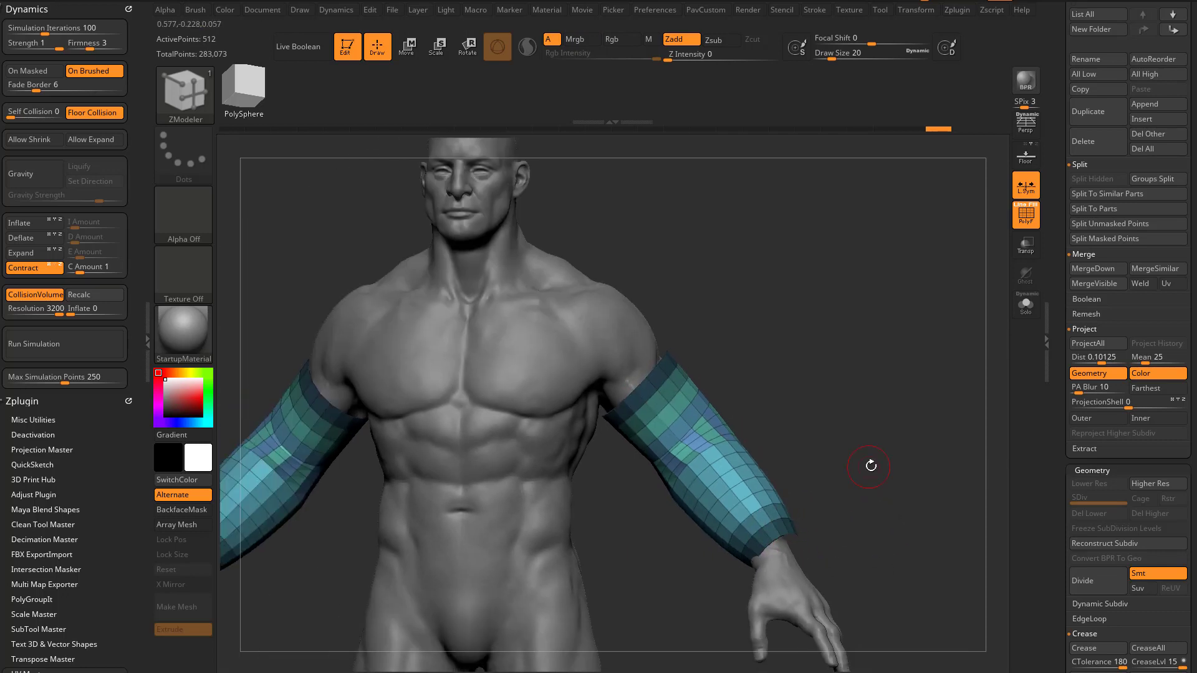
# Step: Set Self Collision to 1 and rerun the Contract simulation so the unmasked part of the arm mesh tightens onto the arm
pyautogui.click(88, 349)
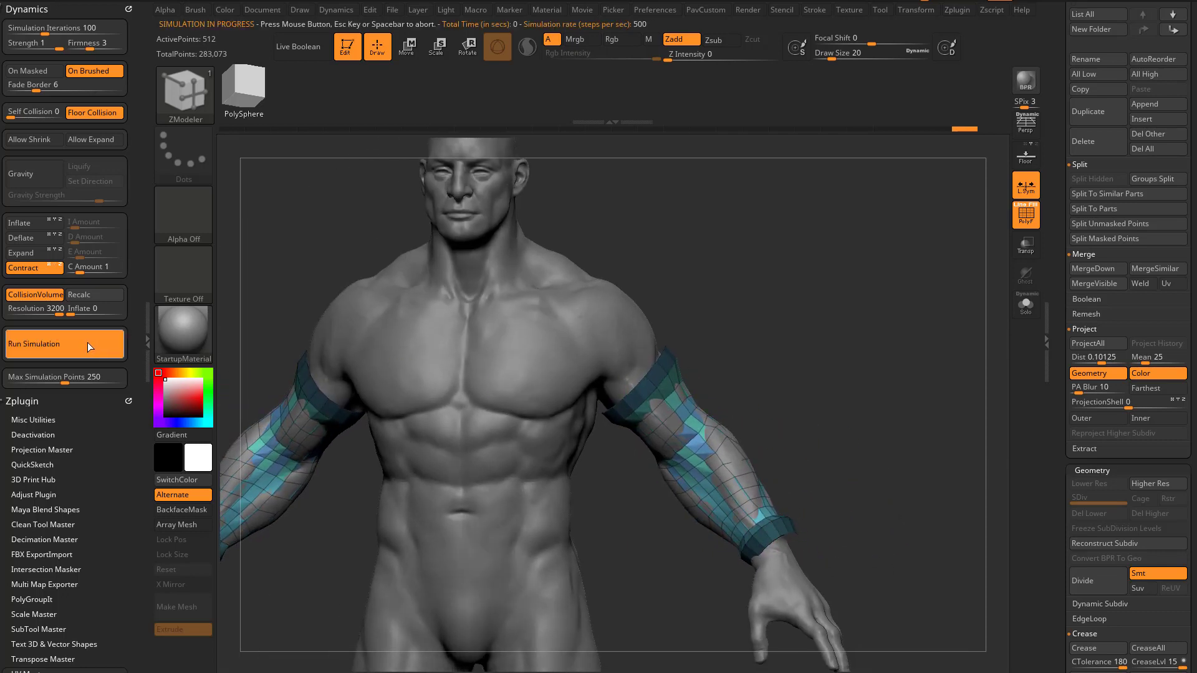
pyautogui.moveTo(904, 361); pyautogui.dragTo(788, 356)
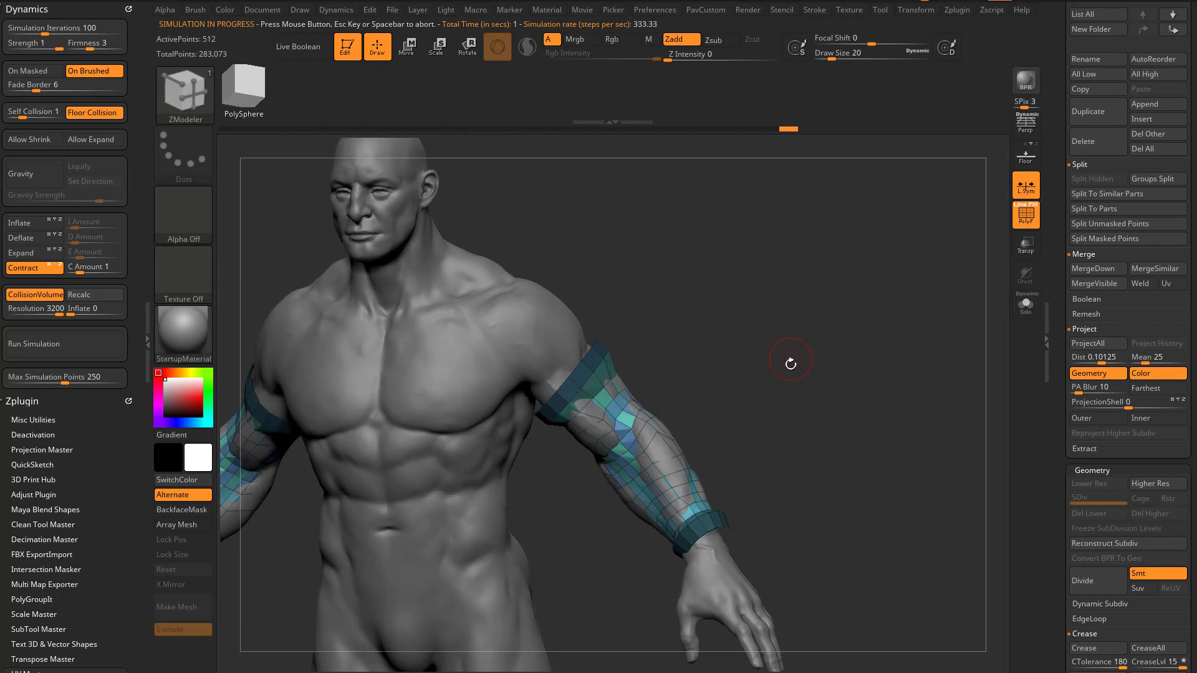
pyautogui.moveTo(791, 362); pyautogui.dragTo(817, 380)
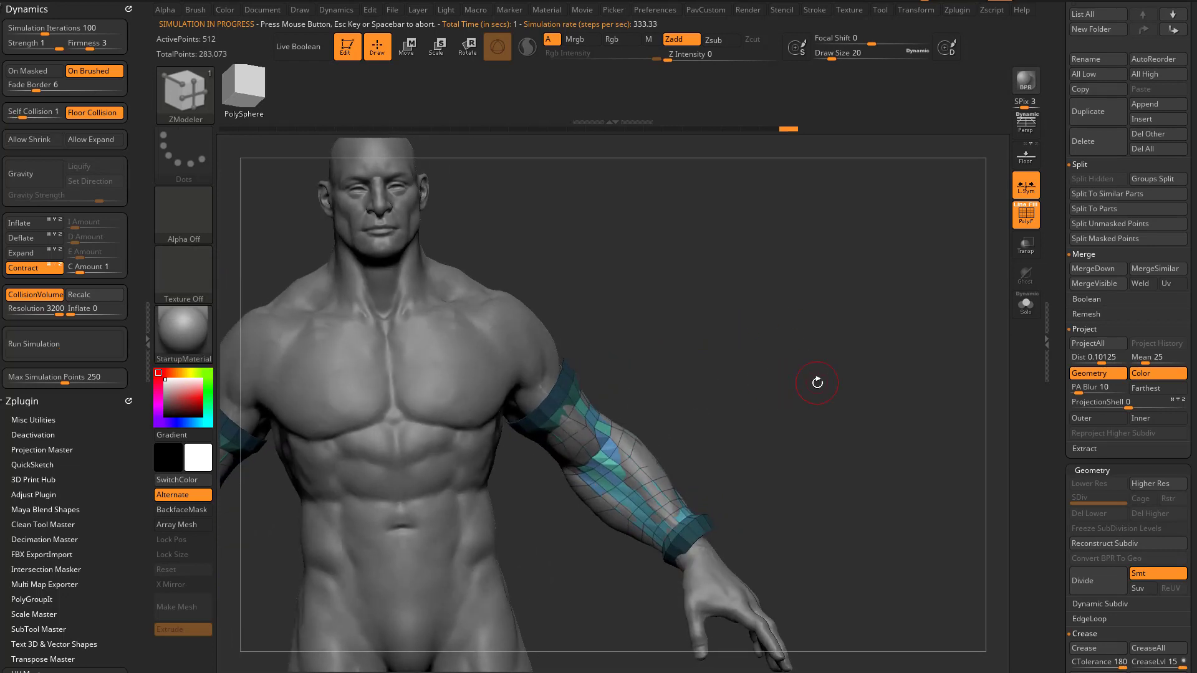
pyautogui.hotkey('ctrl', 'z')
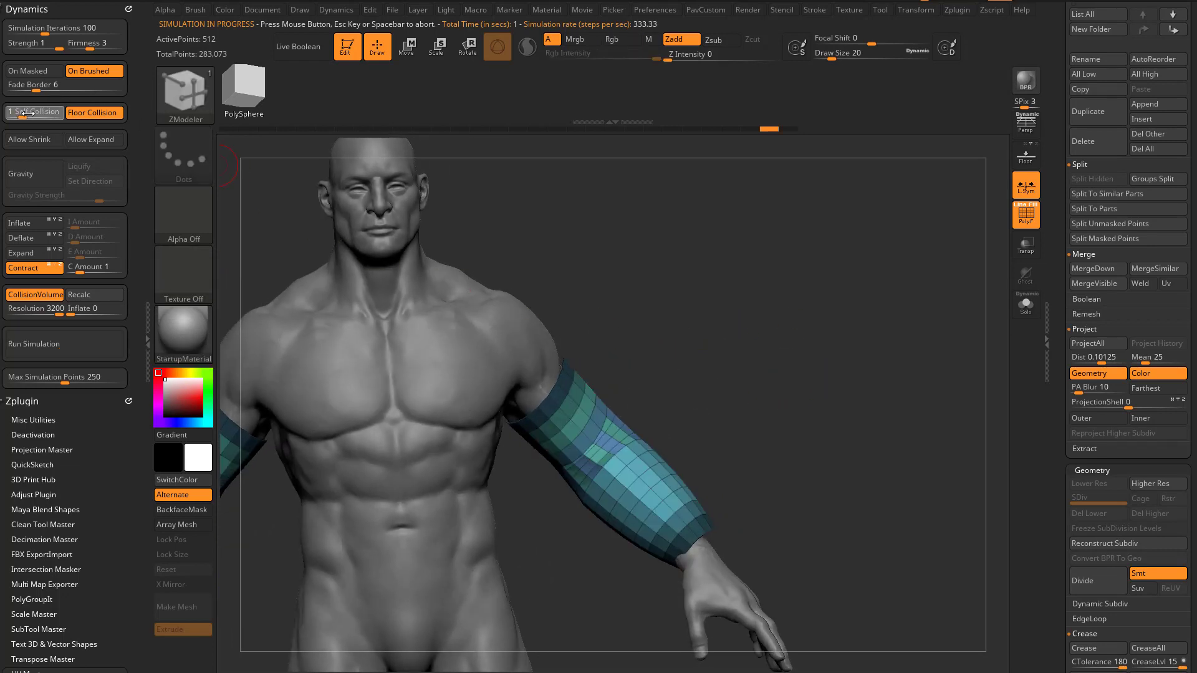
pyautogui.click(88, 343)
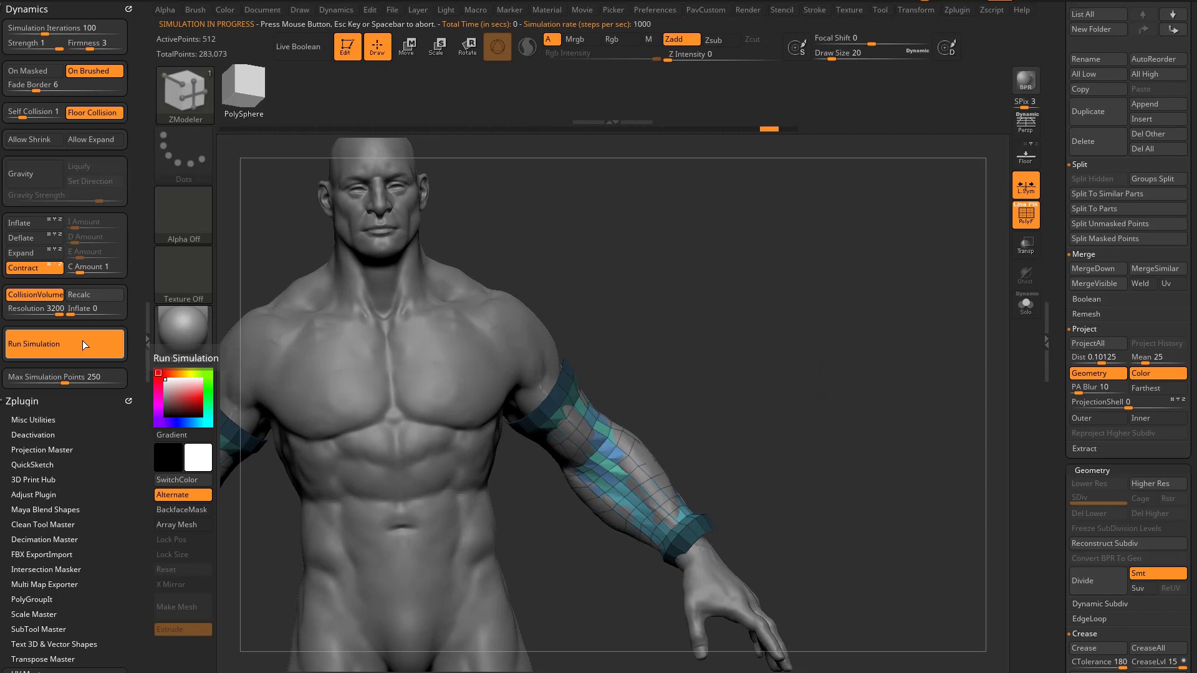
pyautogui.moveTo(780, 352); pyautogui.dragTo(815, 390)
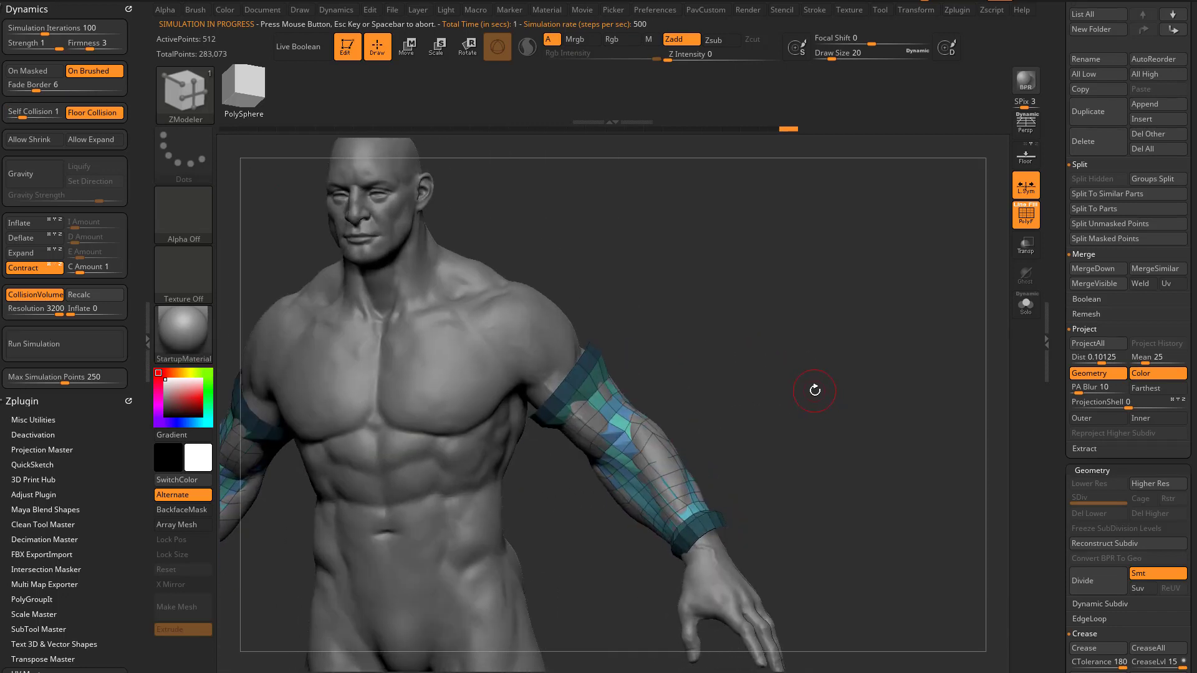
# Step: Switch the simulation to On Masked and contract the masked end loops around the upper arm and wrist
pyautogui.click(36, 69)
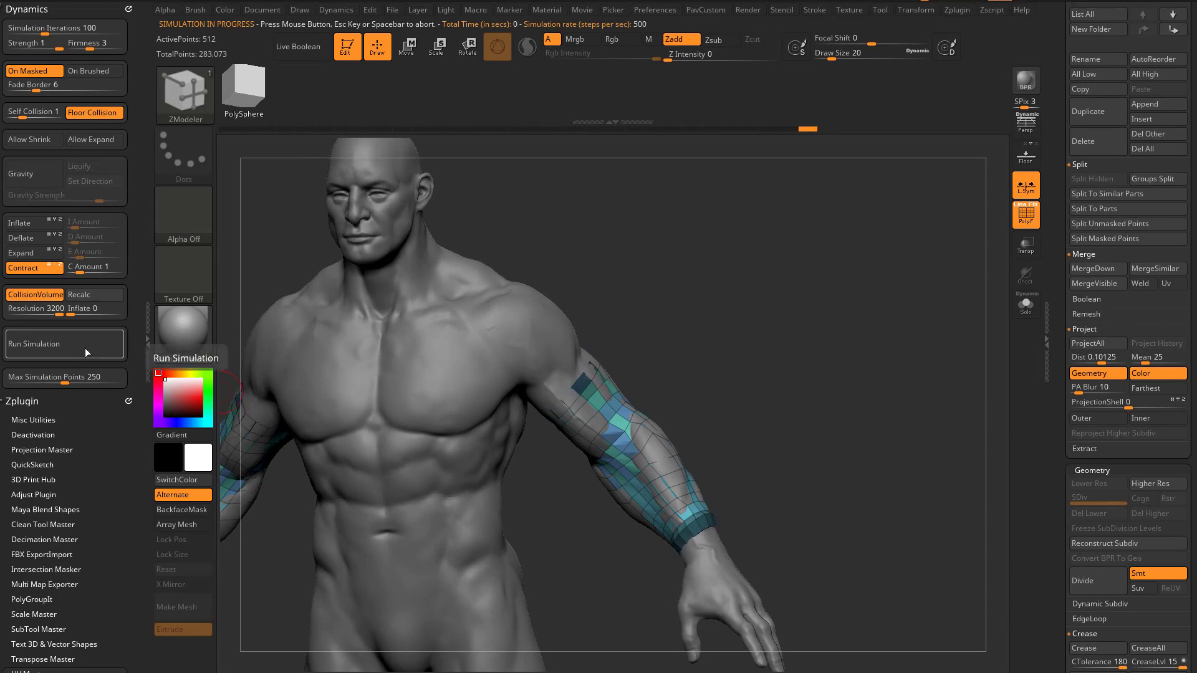
pyautogui.moveTo(674, 369); pyautogui.dragTo(758, 381)
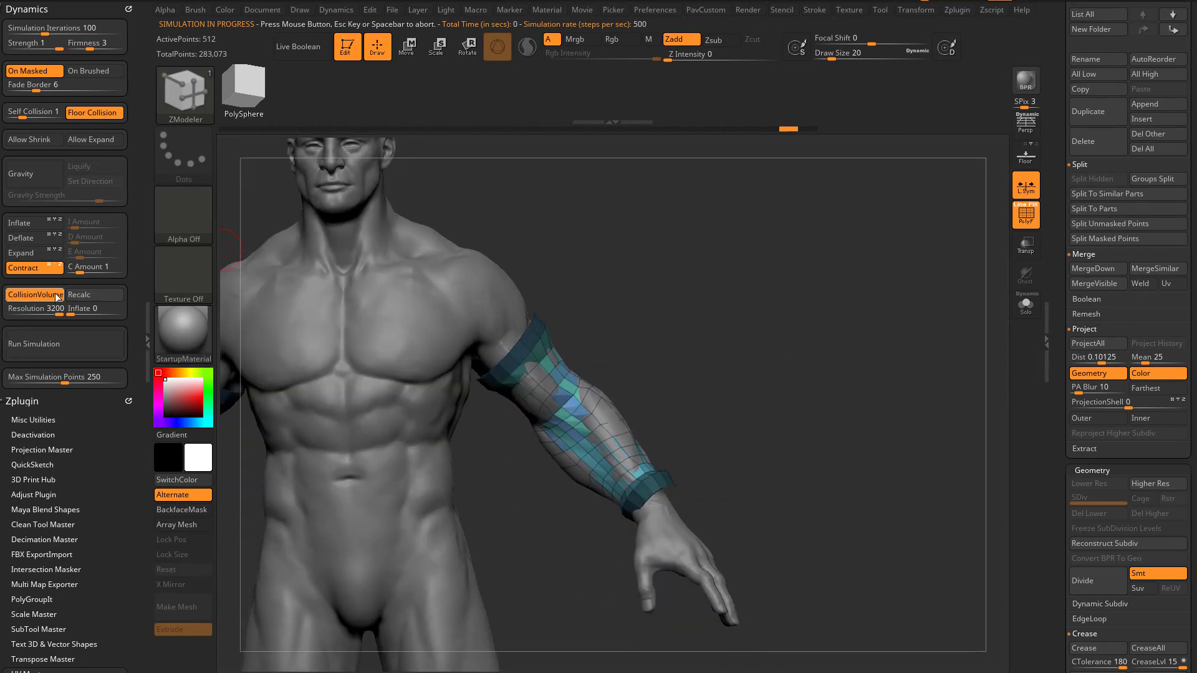
pyautogui.click(80, 345)
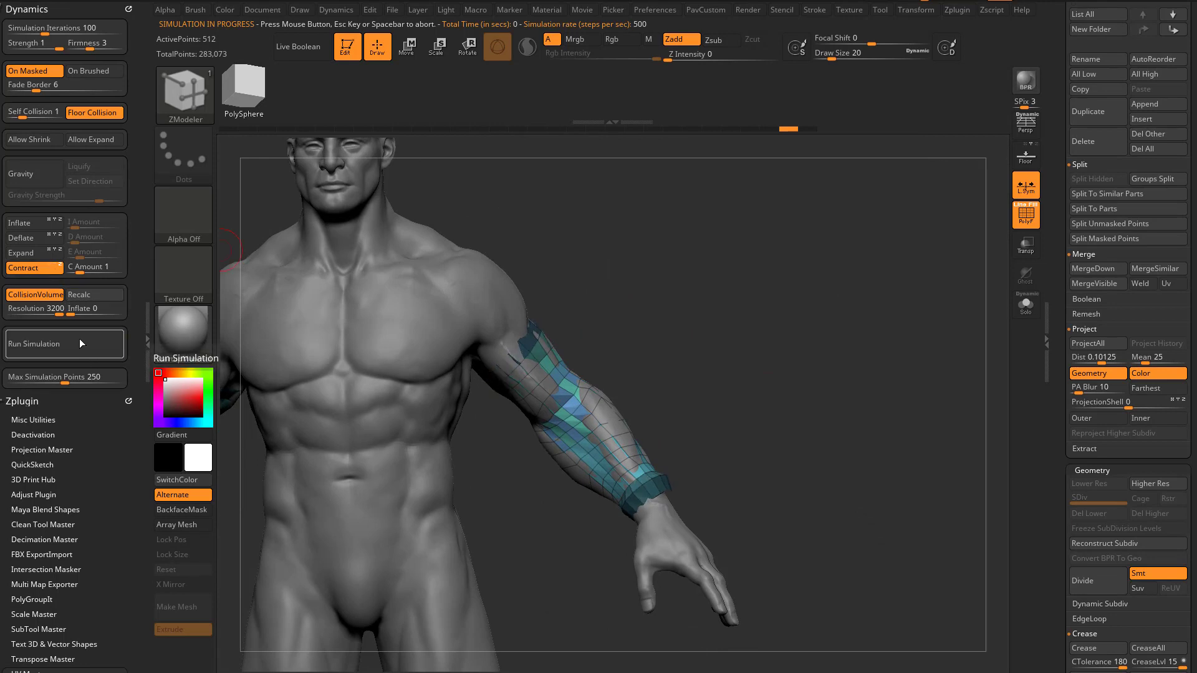
pyautogui.hotkey('ctrl', 'z')
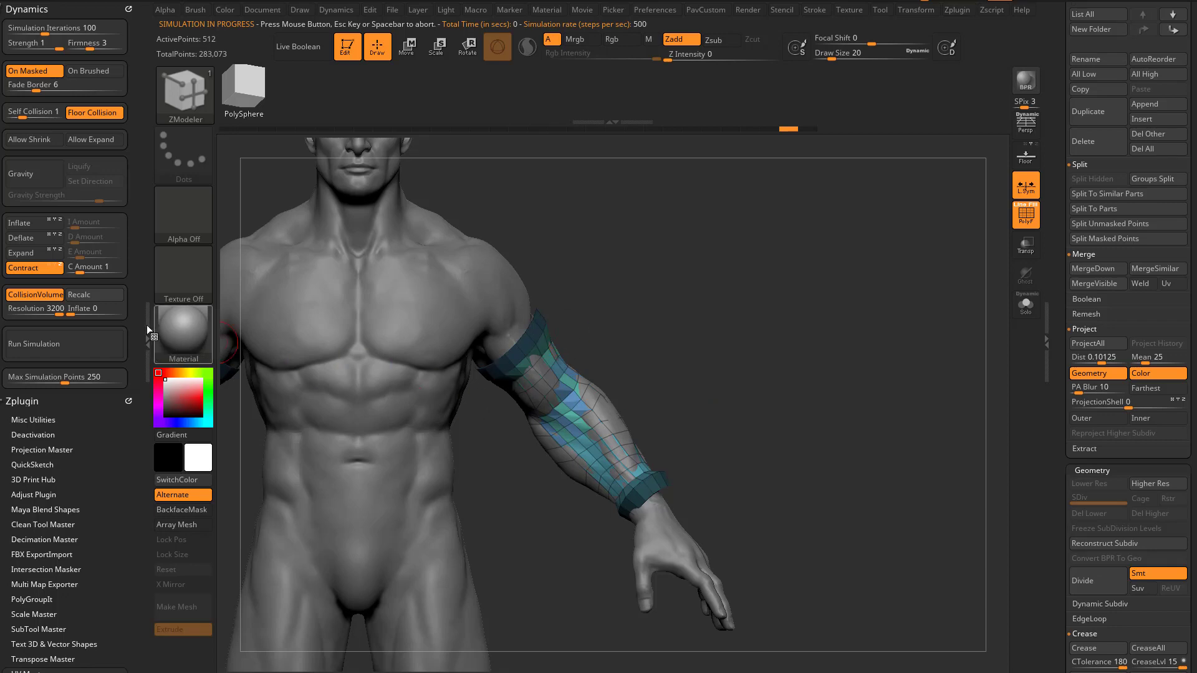
pyautogui.click(68, 339)
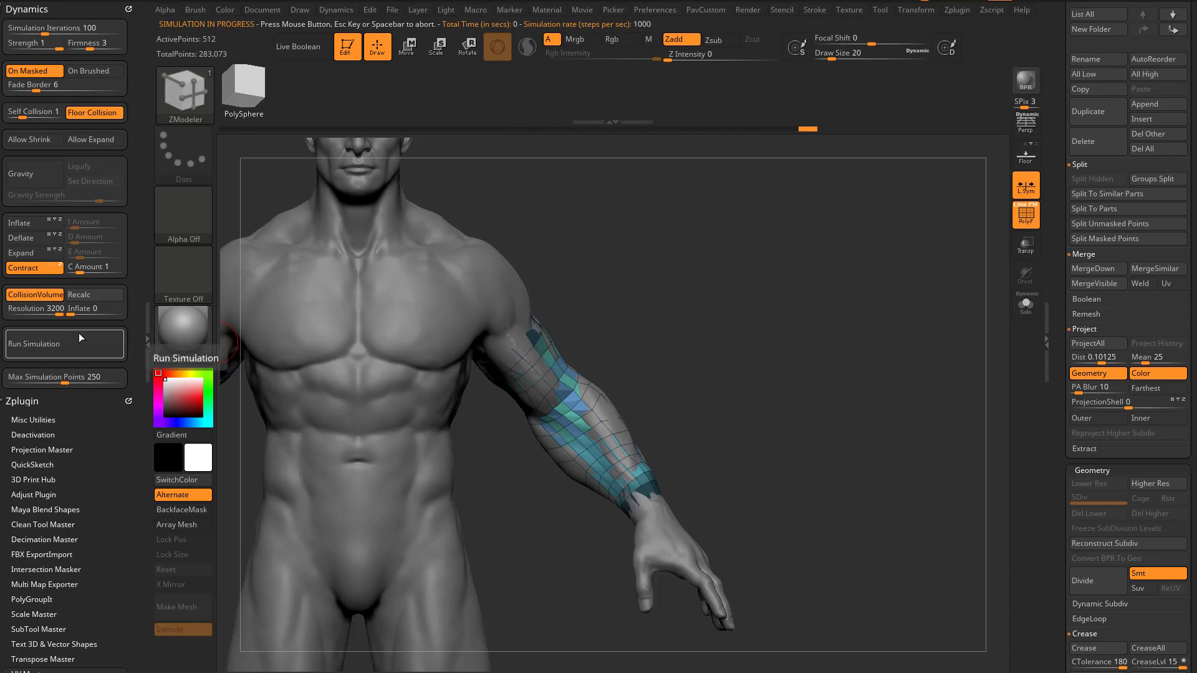
pyautogui.moveTo(740, 350); pyautogui.dragTo(564, 440)
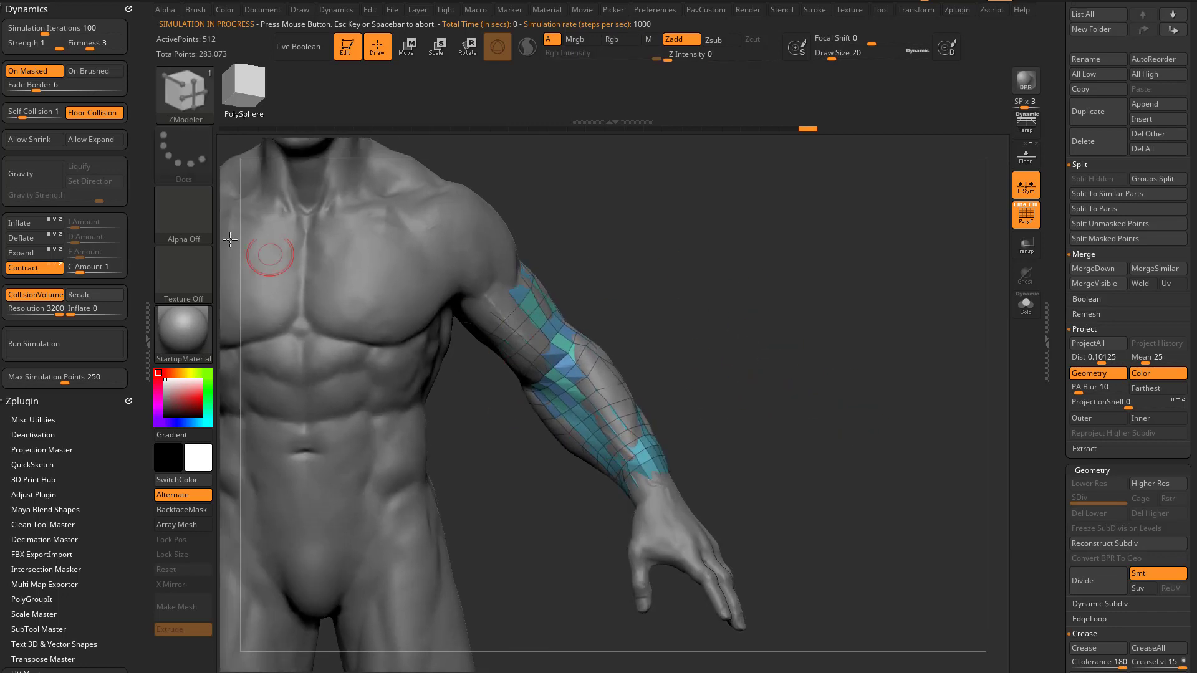
# Step: Turn off On Masked, run the simulation over the whole arm mesh, and check the mesh in Solo mode
pyautogui.click(44, 75)
pyautogui.click(76, 339)
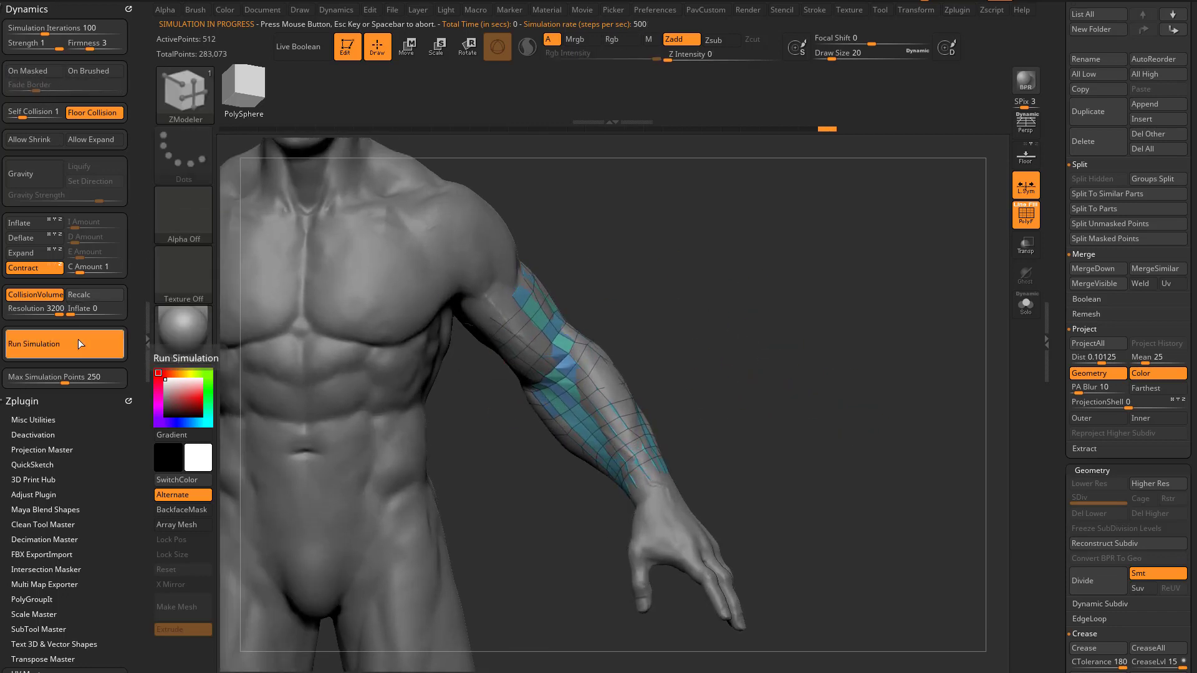
pyautogui.click(1026, 306)
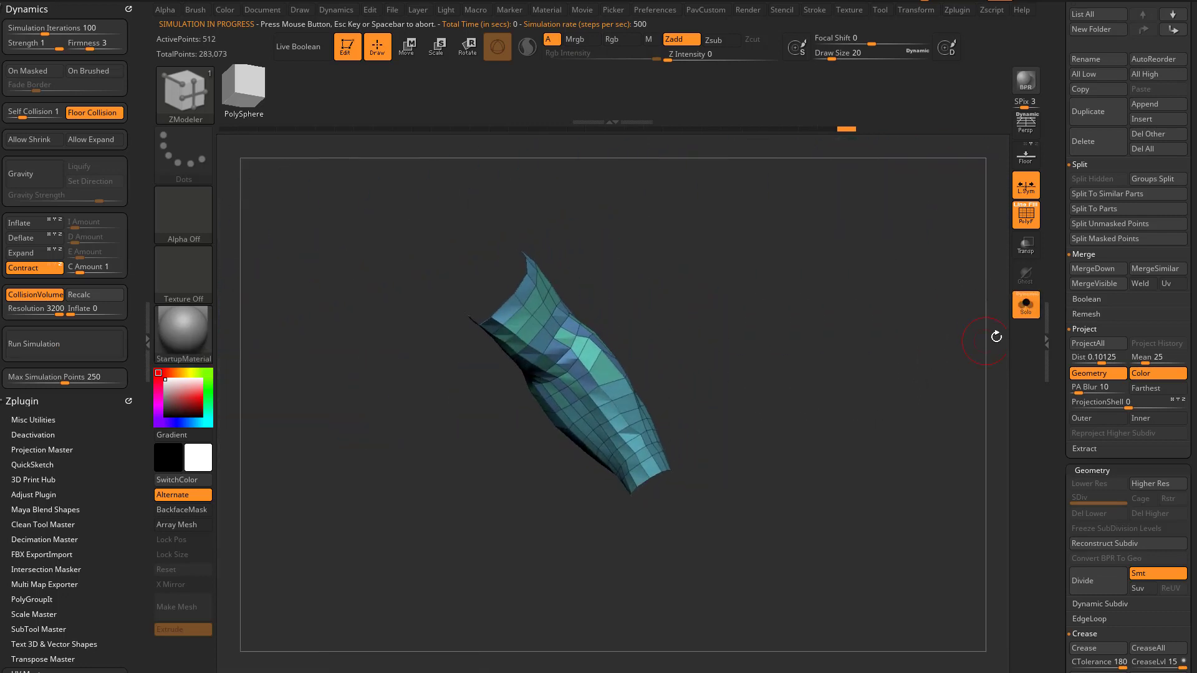
pyautogui.click(1026, 306)
# Step: Set the Standard brush's draw size to 31 and try smoothing the forearm mesh, undoing the stroke
pyautogui.press('s')
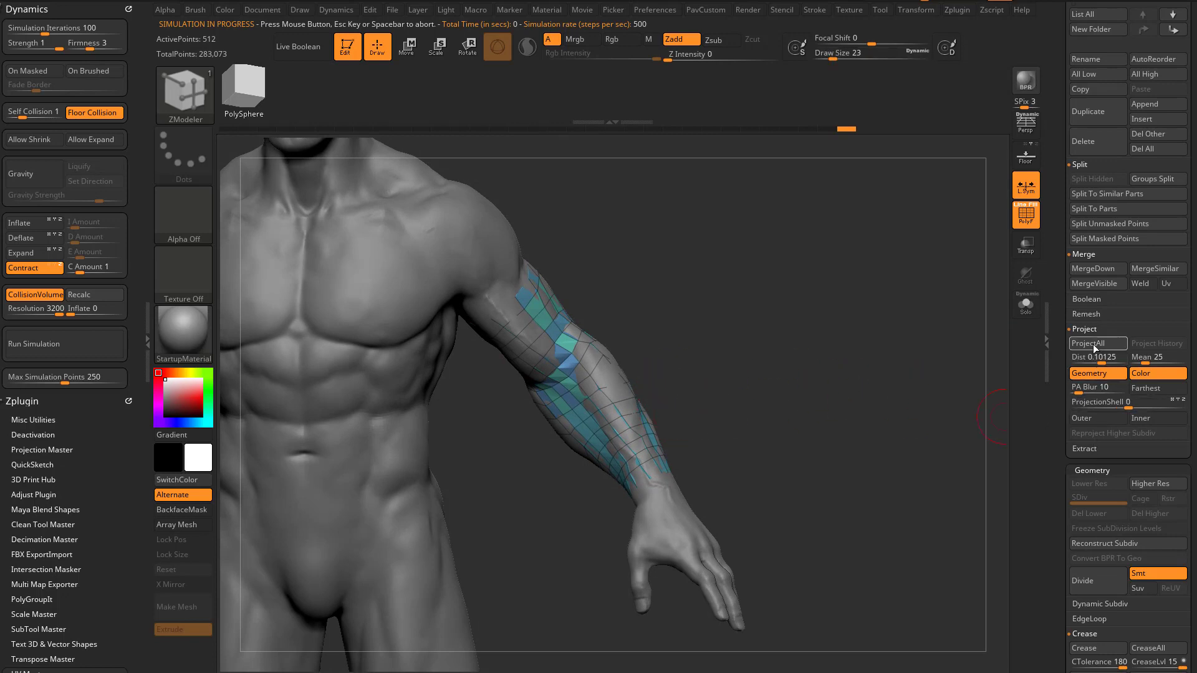
pyautogui.moveTo(911, 414)
pyautogui.mouseDown()
pyautogui.moveTo(889, 443)
pyautogui.moveTo(897, 422)
pyautogui.moveTo(842, 414)
pyautogui.mouseUp()
pyautogui.press('s')
pyautogui.keyDown('shift'); pyautogui.moveTo(632, 342); pyautogui.dragTo(632, 338); pyautogui.keyUp('shift')
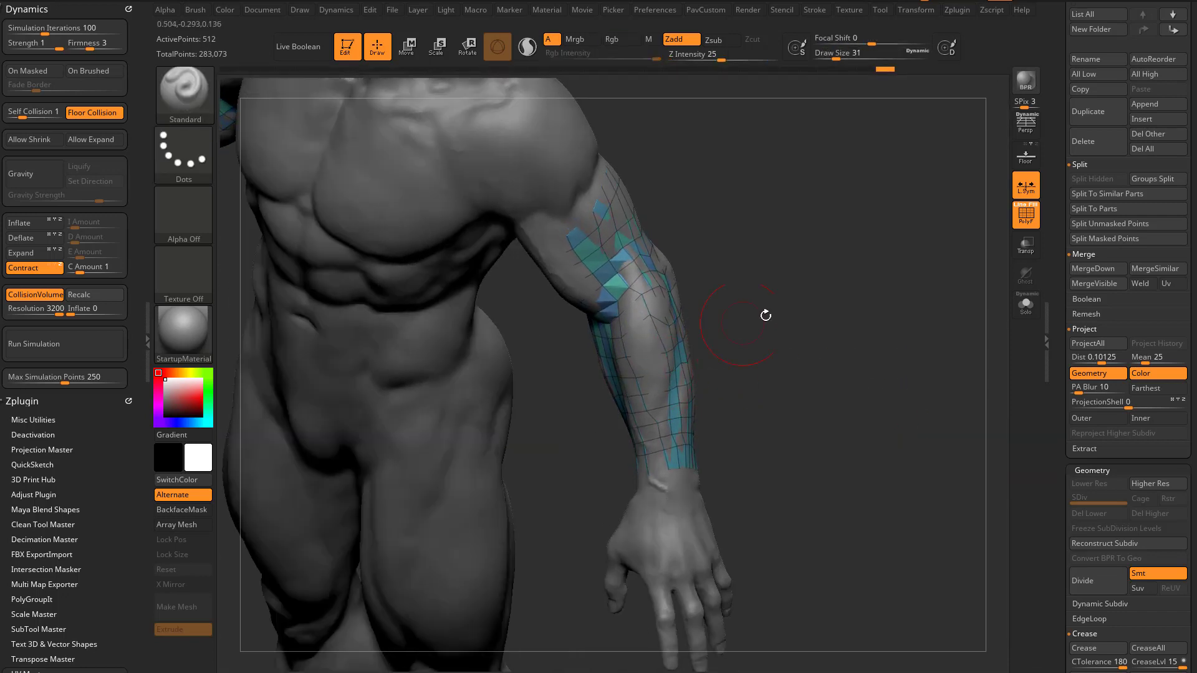
pyautogui.keyDown('alt'); pyautogui.moveTo(788, 306); pyautogui.dragTo(775, 335); pyautogui.keyUp('alt')
pyautogui.hotkey('ctrl', 'z')
# Step: Check the SmoothCloth brush's settings, isolate the arm mesh in Solo mode, and smooth its elbow area with SmoothCloth
pyautogui.click(195, 10)
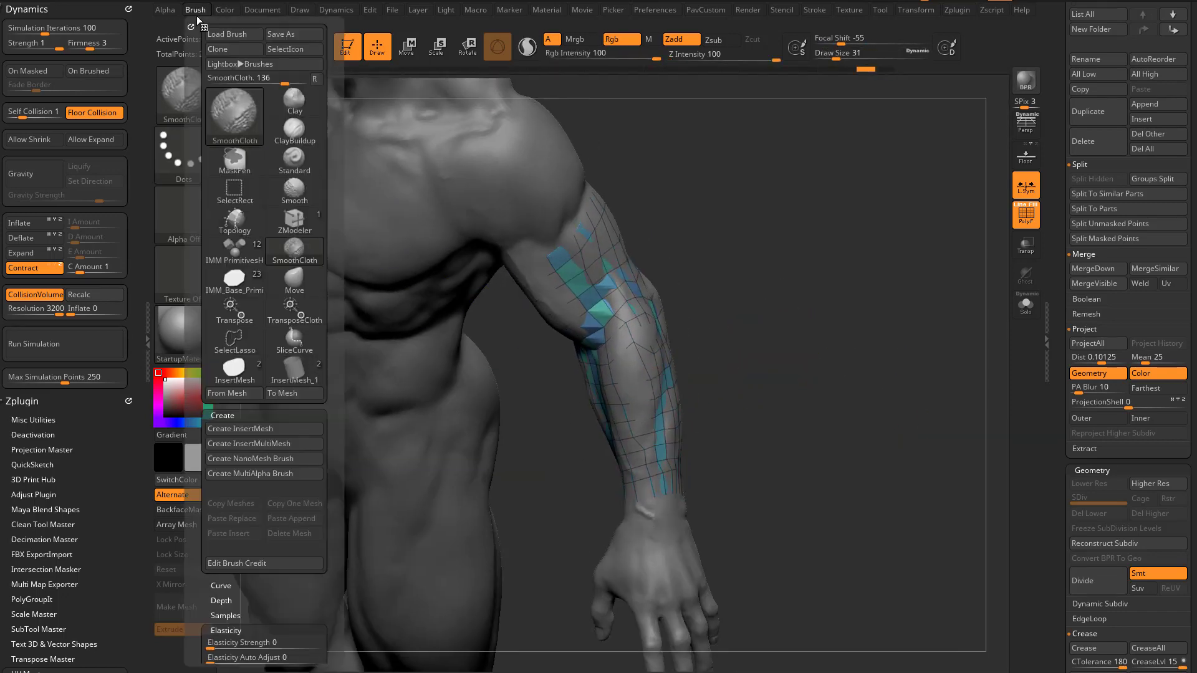
pyautogui.scroll(-5, 223, 548)
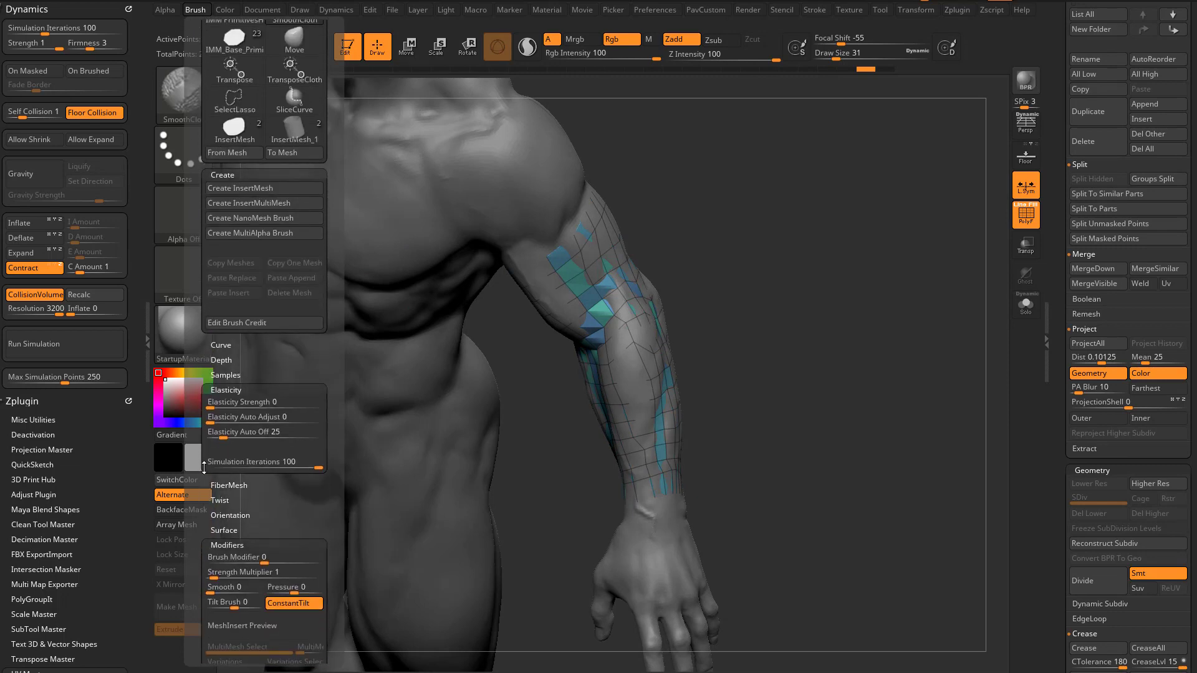
pyautogui.moveTo(604, 397); pyautogui.dragTo(642, 392, button='right')
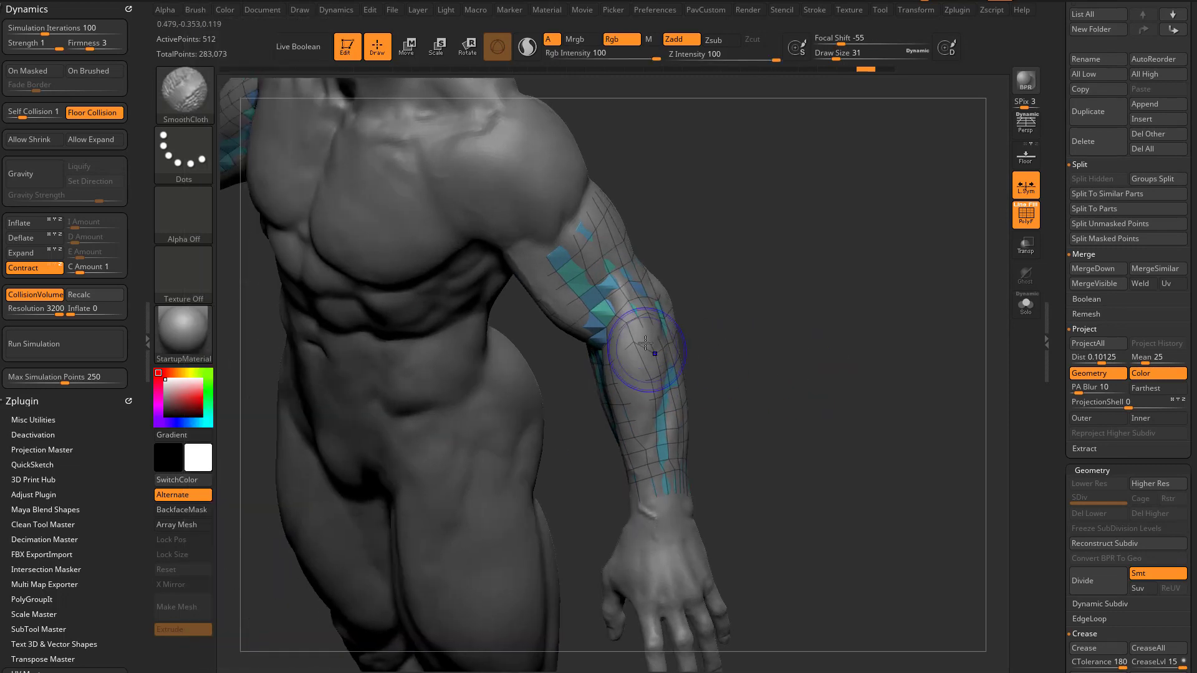
pyautogui.moveTo(792, 349); pyautogui.dragTo(775, 382)
pyautogui.click(1024, 305)
pyautogui.moveTo(854, 339); pyautogui.dragTo(811, 349)
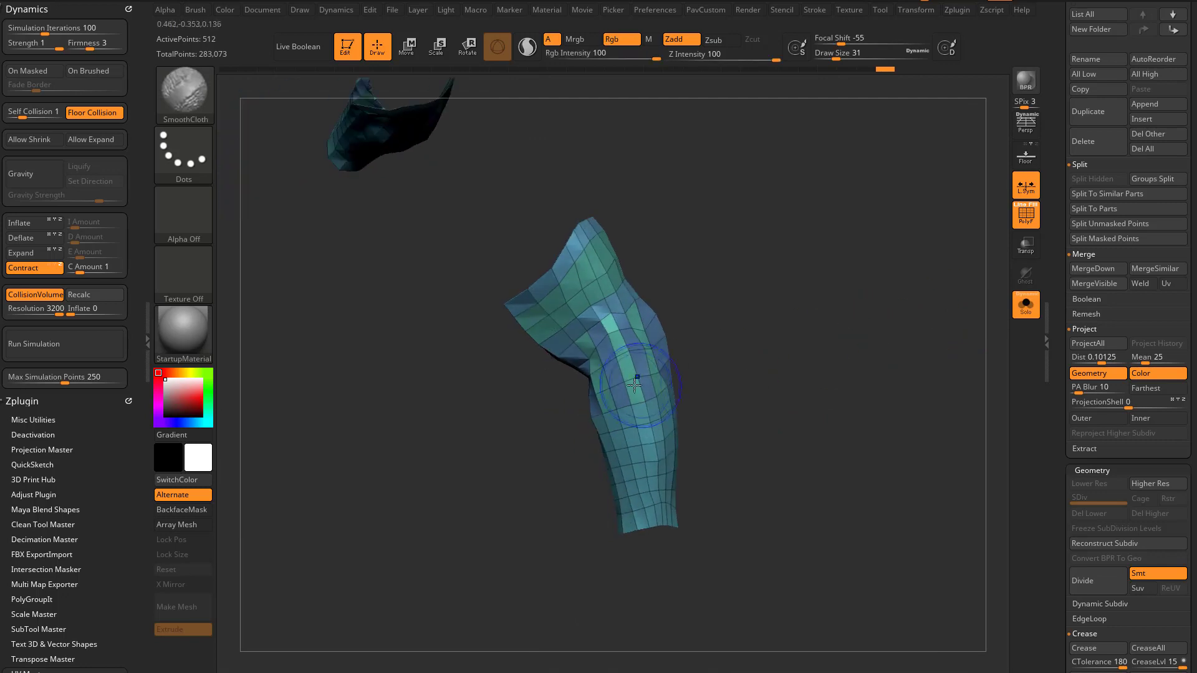
pyautogui.moveTo(636, 377)
pyautogui.keyDown('shift'); pyautogui.mouseDown()
pyautogui.moveTo(630, 436)
pyautogui.moveTo(850, 382)
pyautogui.moveTo(732, 339)
pyautogui.moveTo(828, 382)
pyautogui.moveTo(635, 331)
pyautogui.mouseUp(); pyautogui.keyUp('shift')
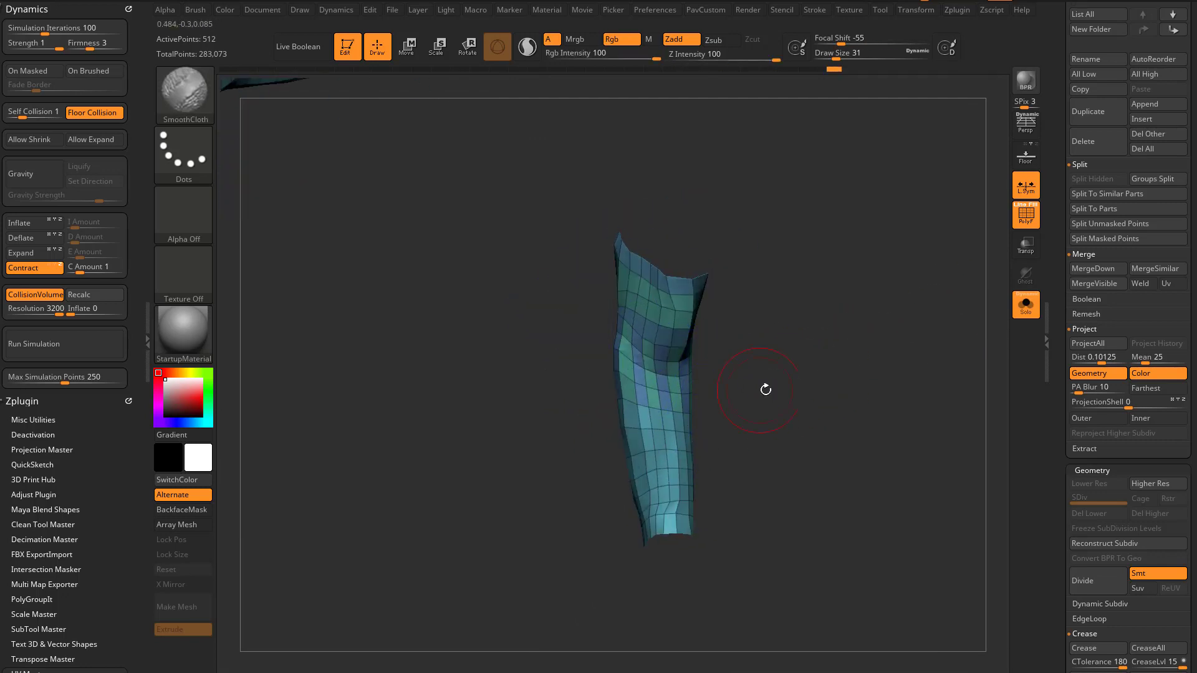
# Step: Set the SmoothCloth brush's Z Intensity to 35 and smooth the isolated arm mesh around the upper arm and forearm
pyautogui.moveTo(766, 389); pyautogui.dragTo(831, 162)
pyautogui.keyDown('shift'); pyautogui.moveTo(752, 56); pyautogui.dragTo(728, 56); pyautogui.keyUp('shift')
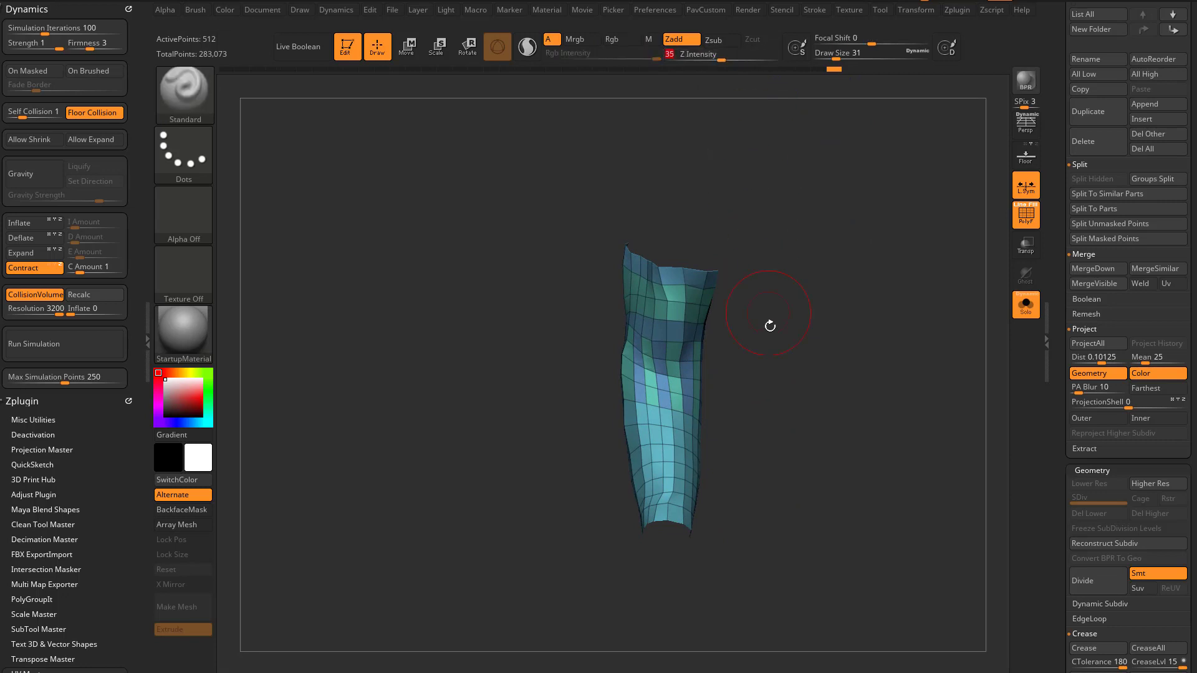
pyautogui.moveTo(769, 326); pyautogui.dragTo(817, 336)
pyautogui.keyDown('shift'); pyautogui.moveTo(692, 287); pyautogui.dragTo(667, 299); pyautogui.keyUp('shift')
pyautogui.moveTo(804, 380)
pyautogui.mouseDown()
pyautogui.moveTo(830, 412)
pyautogui.moveTo(740, 329)
pyautogui.mouseUp()
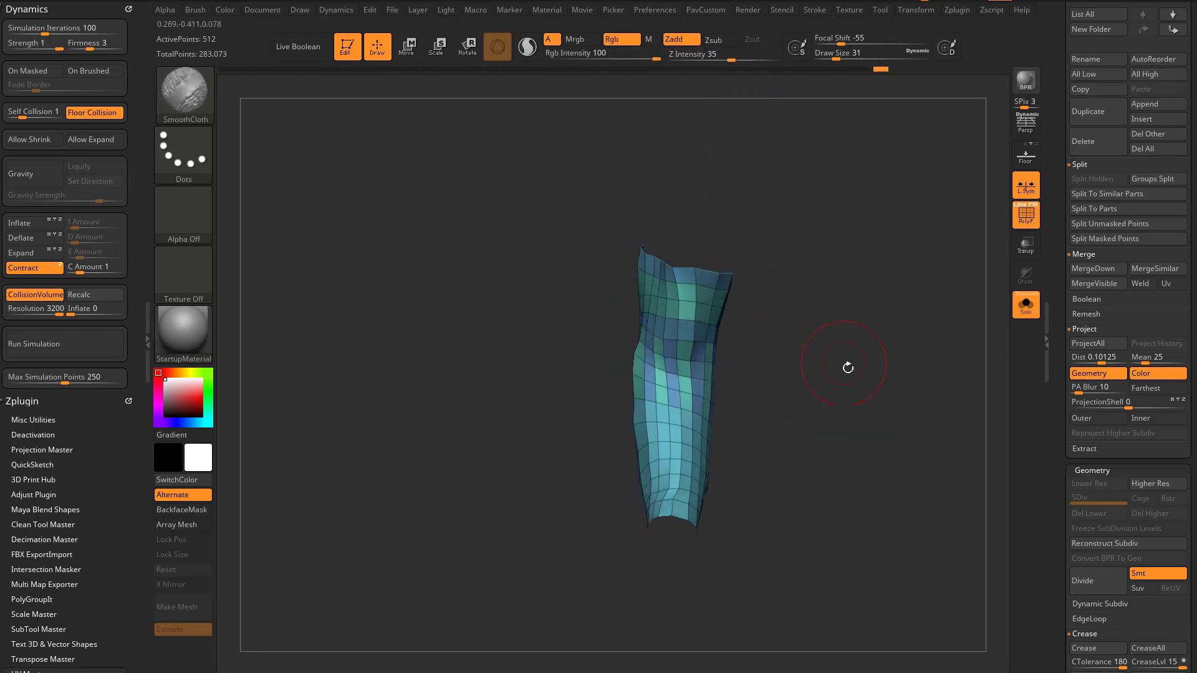
pyautogui.moveTo(848, 368); pyautogui.dragTo(708, 494)
pyautogui.moveTo(829, 455); pyautogui.dragTo(682, 483)
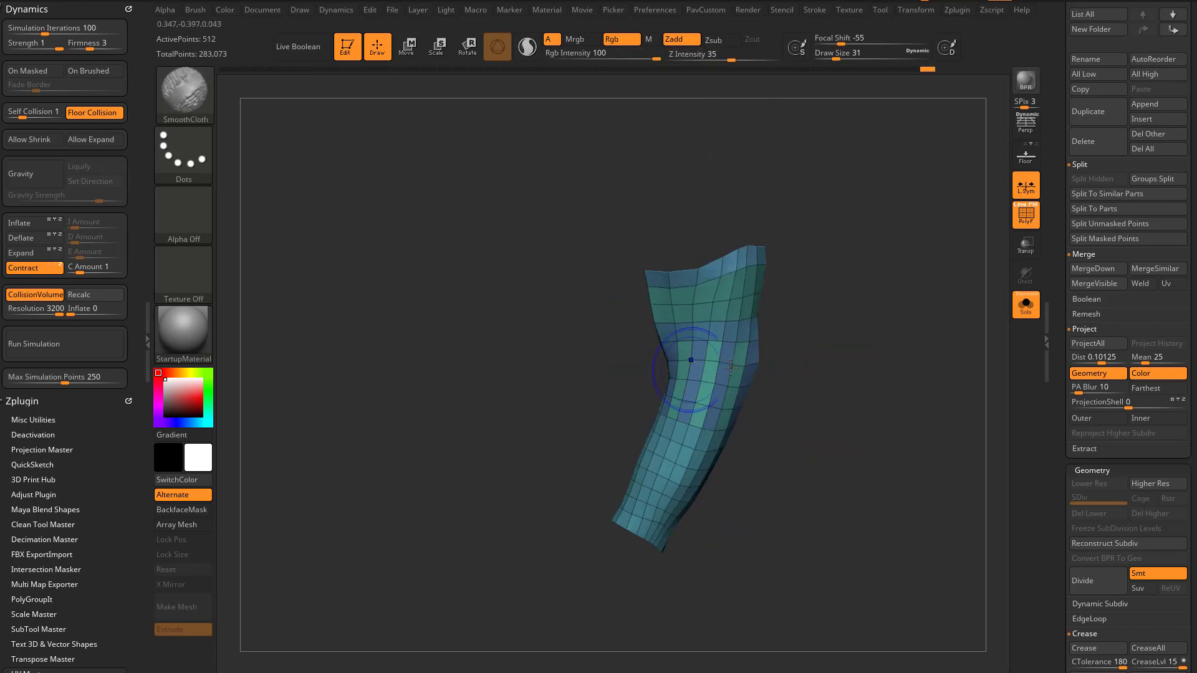
pyautogui.moveTo(779, 346); pyautogui.dragTo(854, 344)
# Step: Show the body again, rerun the Contract simulation on the arm mesh, and briefly isolate the mesh to check it
pyautogui.click(1025, 305)
pyautogui.click(78, 341)
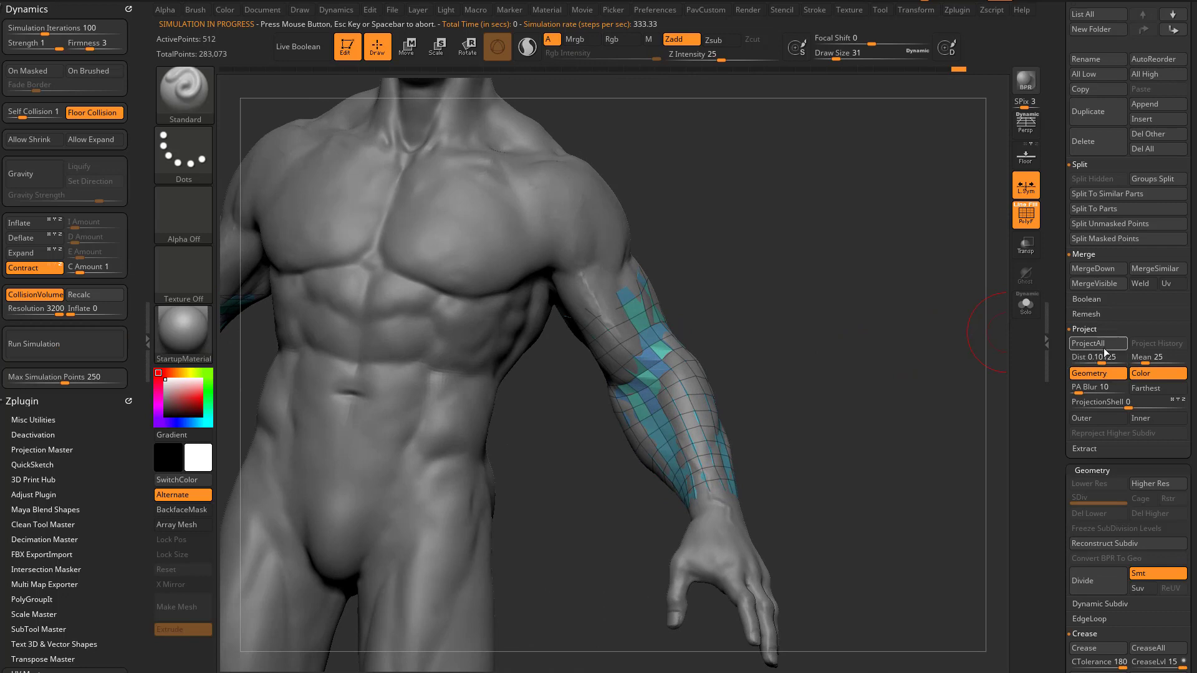
pyautogui.moveTo(900, 382); pyautogui.dragTo(867, 361)
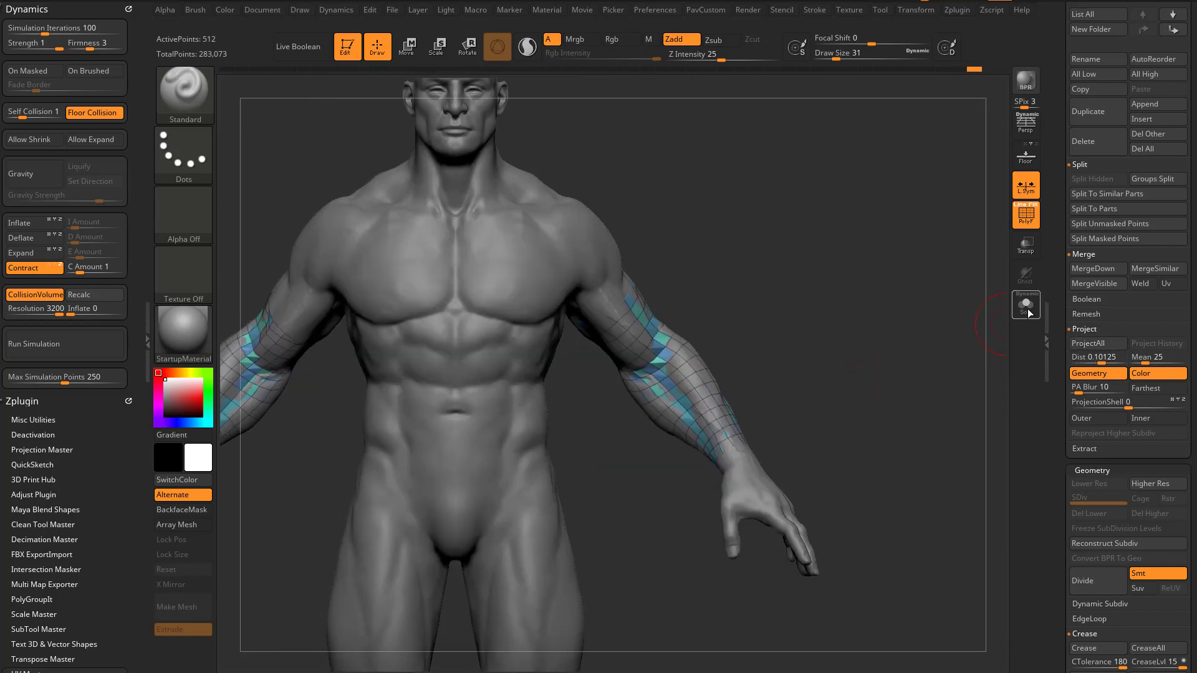
pyautogui.click(1026, 305)
pyautogui.moveTo(972, 352)
pyautogui.mouseDown()
pyautogui.moveTo(862, 382)
pyautogui.moveTo(964, 350)
pyautogui.moveTo(942, 363)
pyautogui.mouseUp()
pyautogui.click(1032, 313)
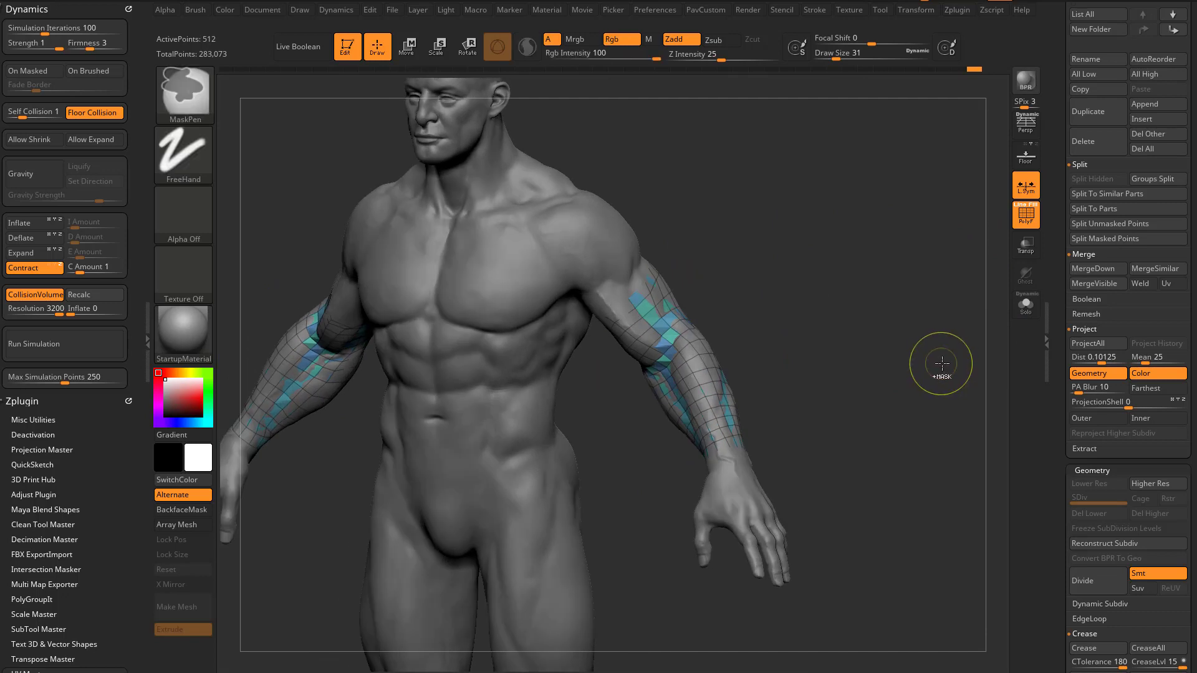
# Step: Divide the arm mesh up to subdivision level 4 and turn off the polyframe display
pyautogui.hotkey('ctrl', 'd')
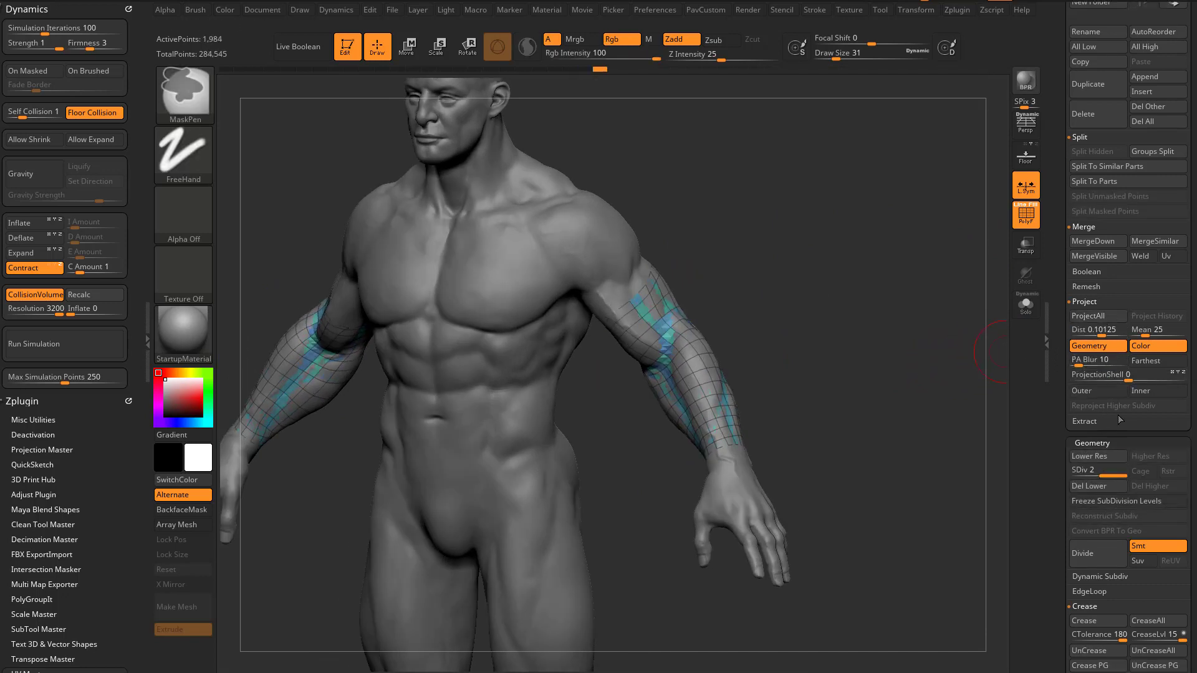
pyautogui.hotkey('ctrl', 'd')
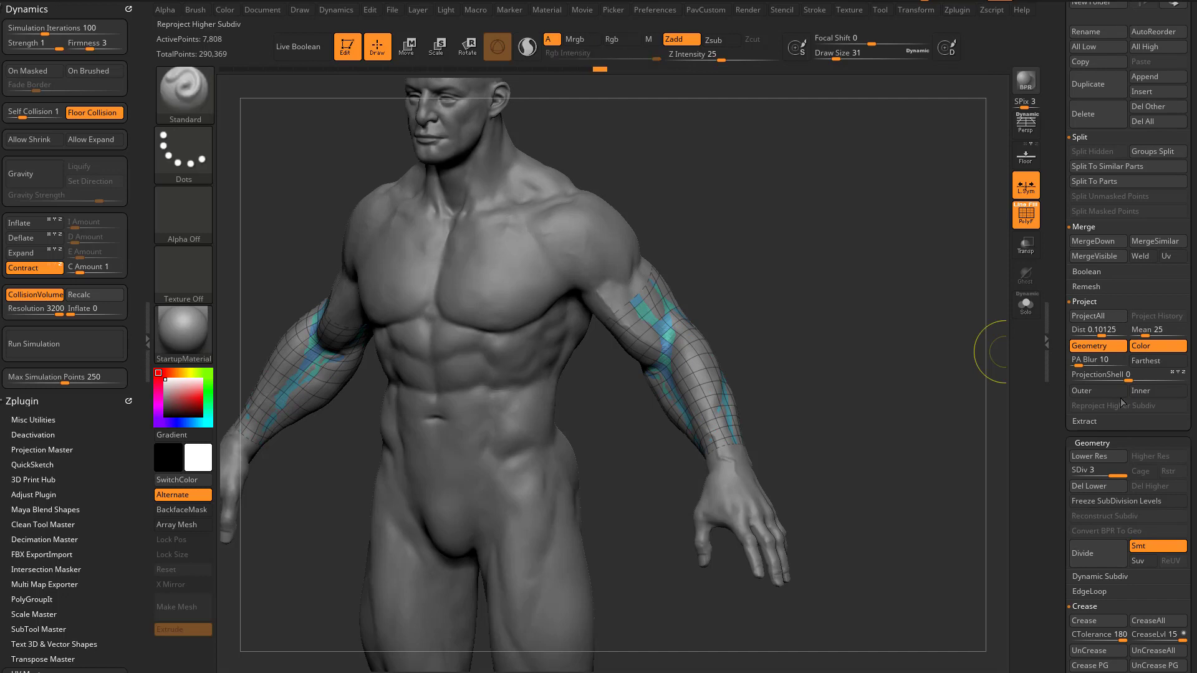
pyautogui.click(1092, 554)
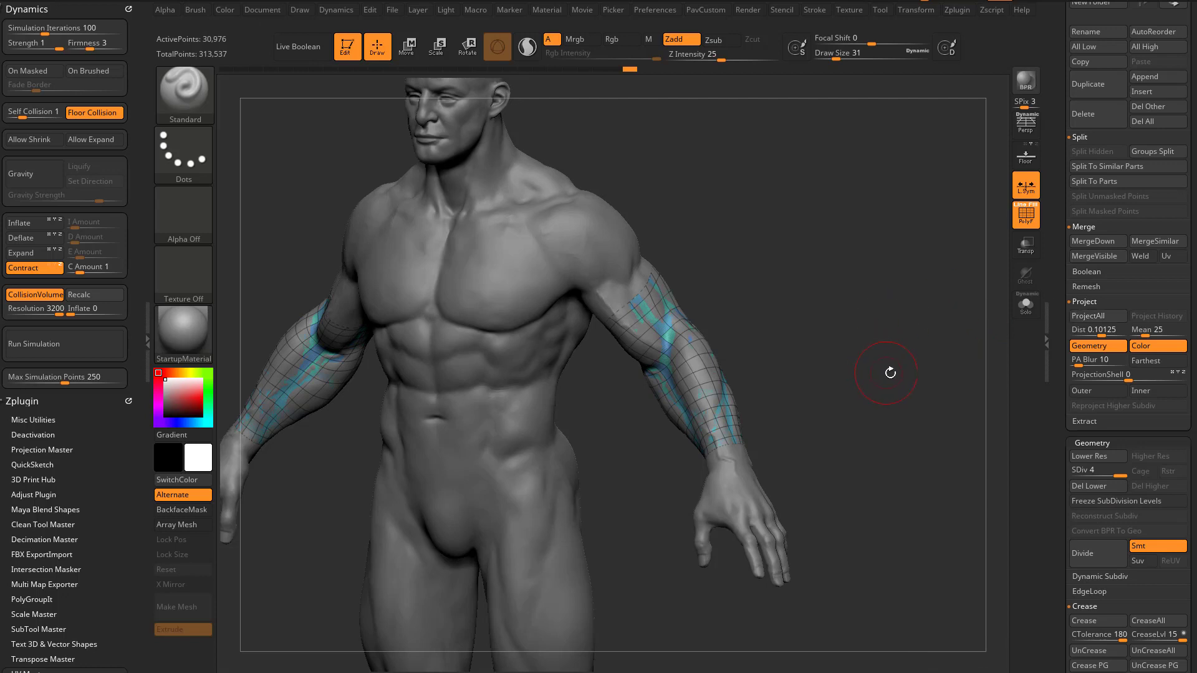
pyautogui.click(1026, 215)
# Step: Inspect the subdivided arm mesh from several sides, both against the body and isolated in Solo mode
pyautogui.moveTo(929, 310); pyautogui.dragTo(793, 278)
pyautogui.press('w')
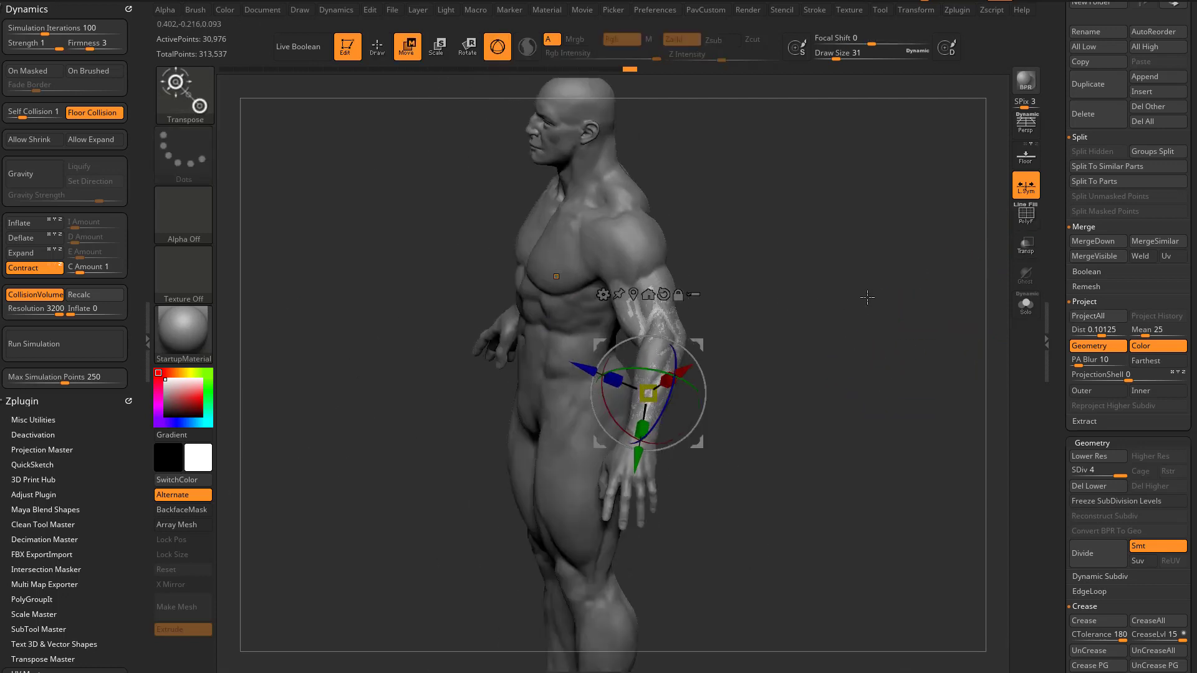
pyautogui.moveTo(868, 297); pyautogui.dragTo(872, 291)
pyautogui.click(1025, 305)
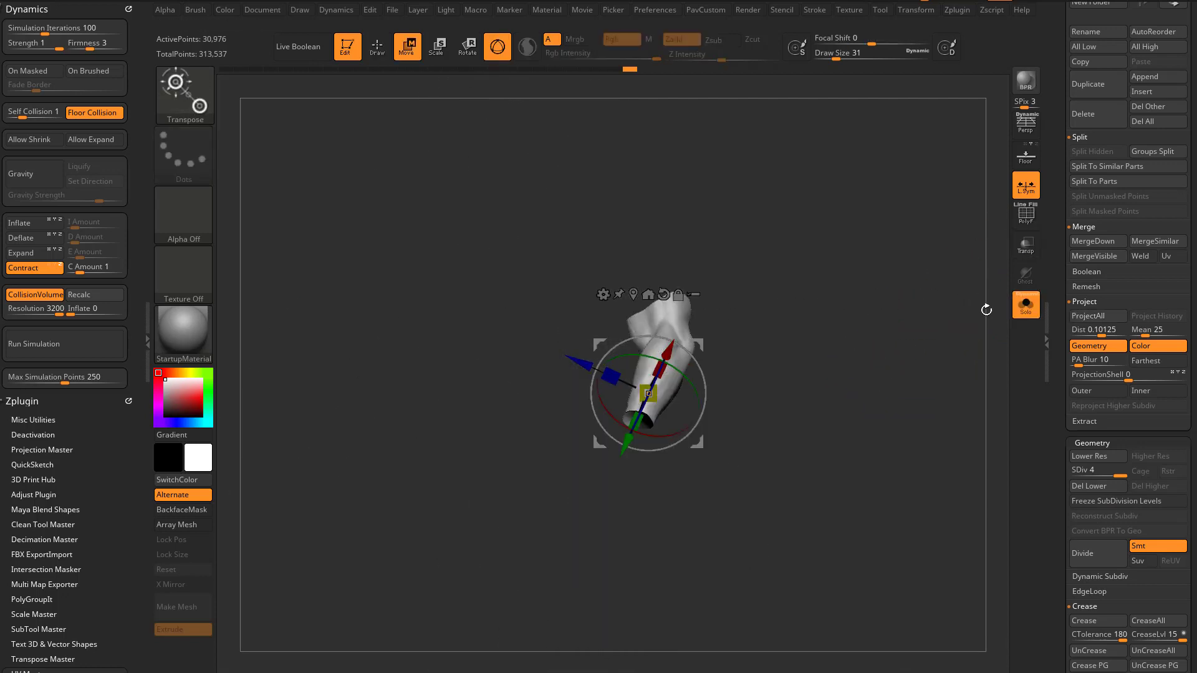
pyautogui.keyDown('alt'); pyautogui.click(664, 298); pyautogui.keyUp('alt')
pyautogui.moveTo(772, 308); pyautogui.dragTo(822, 321)
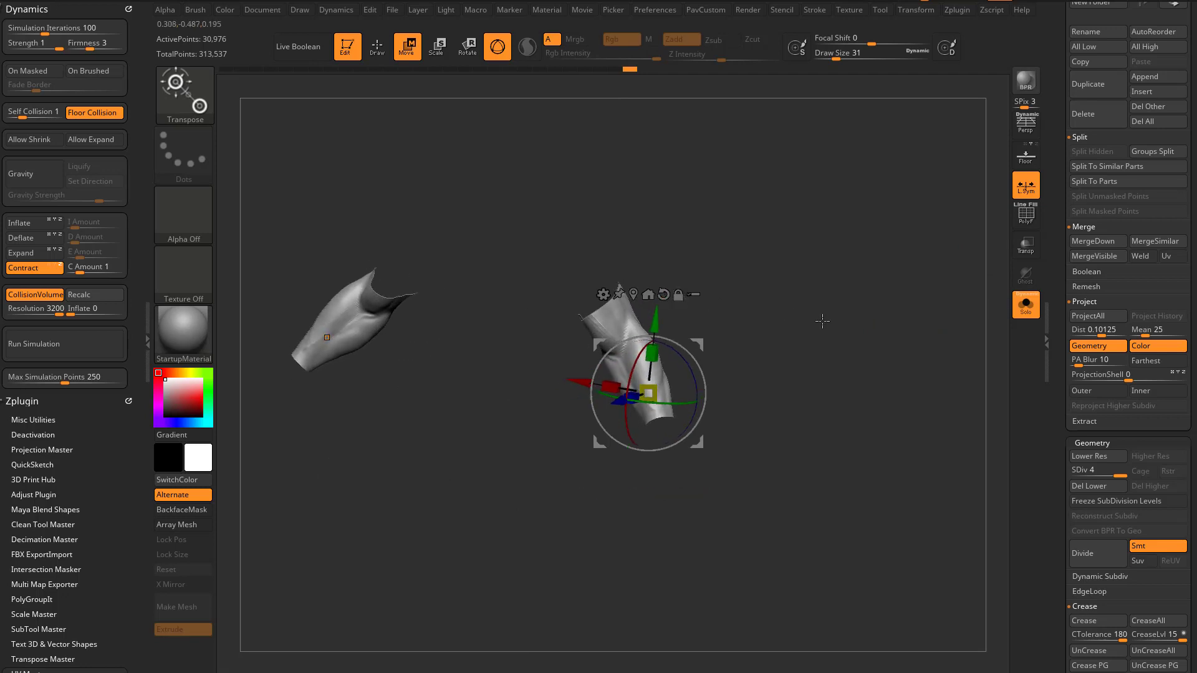
pyautogui.click(1026, 305)
# Step: Divide the arm mesh to level 5, project the body's detail onto it, and move the arm pieces away from the body
pyautogui.press('d')
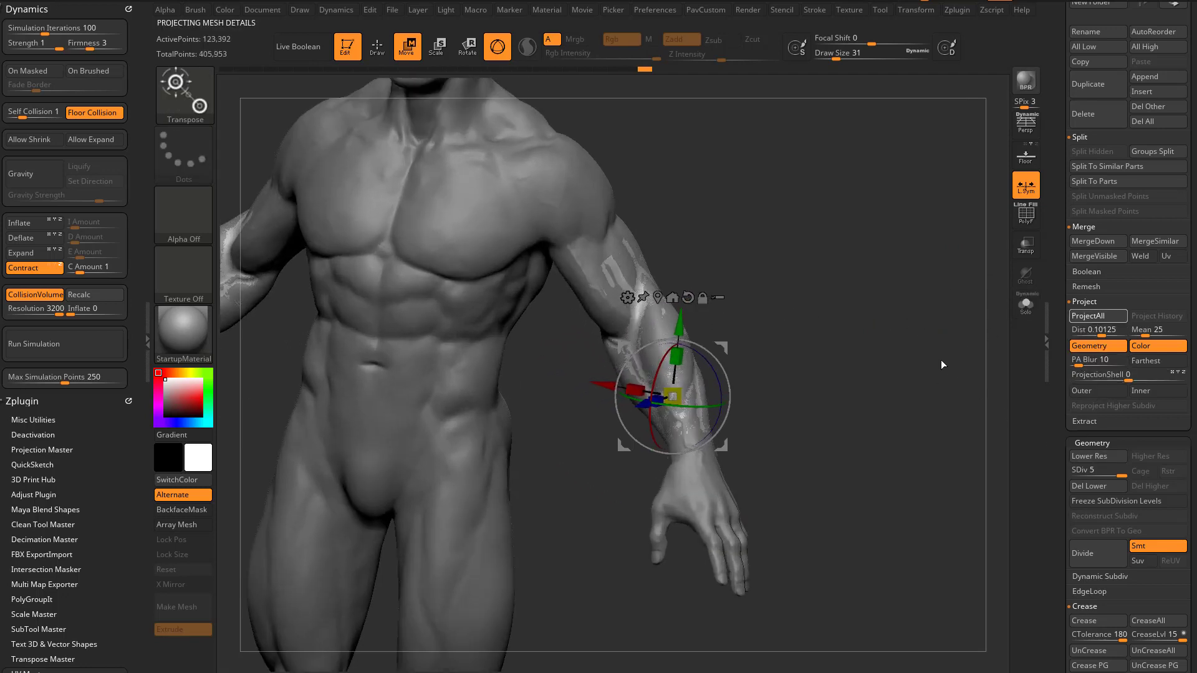
pyautogui.keyDown('alt'); pyautogui.moveTo(922, 369); pyautogui.dragTo(915, 416); pyautogui.keyUp('alt')
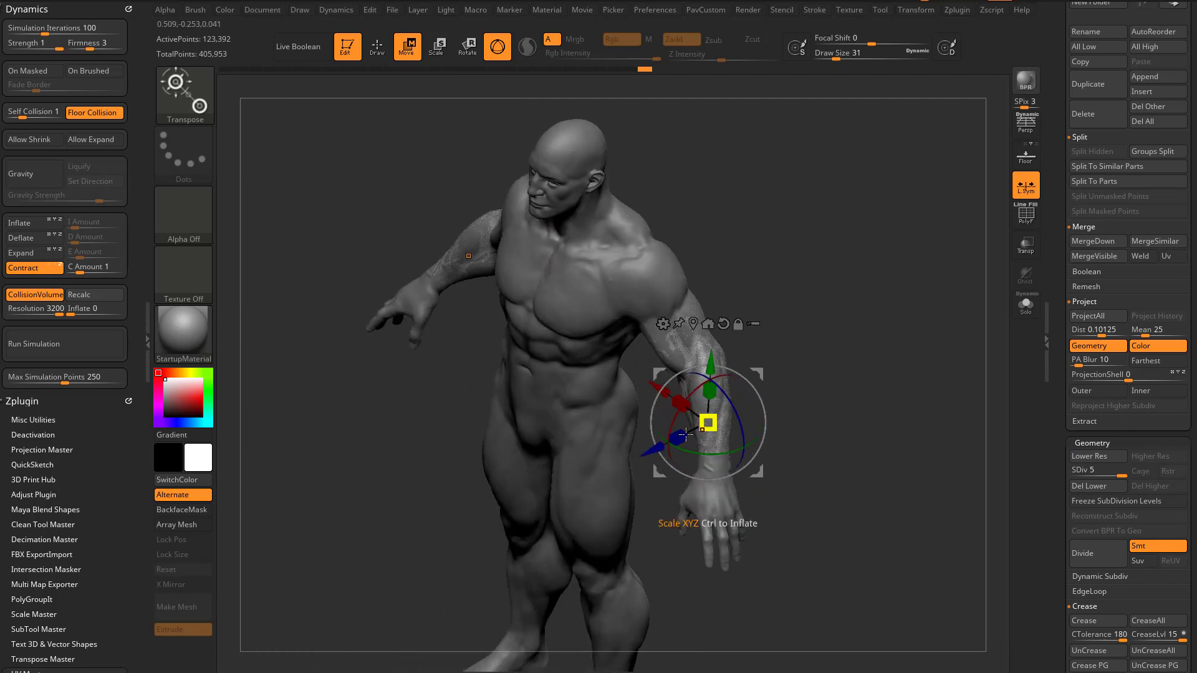
pyautogui.moveTo(651, 449); pyautogui.dragTo(581, 485)
pyautogui.press('q')
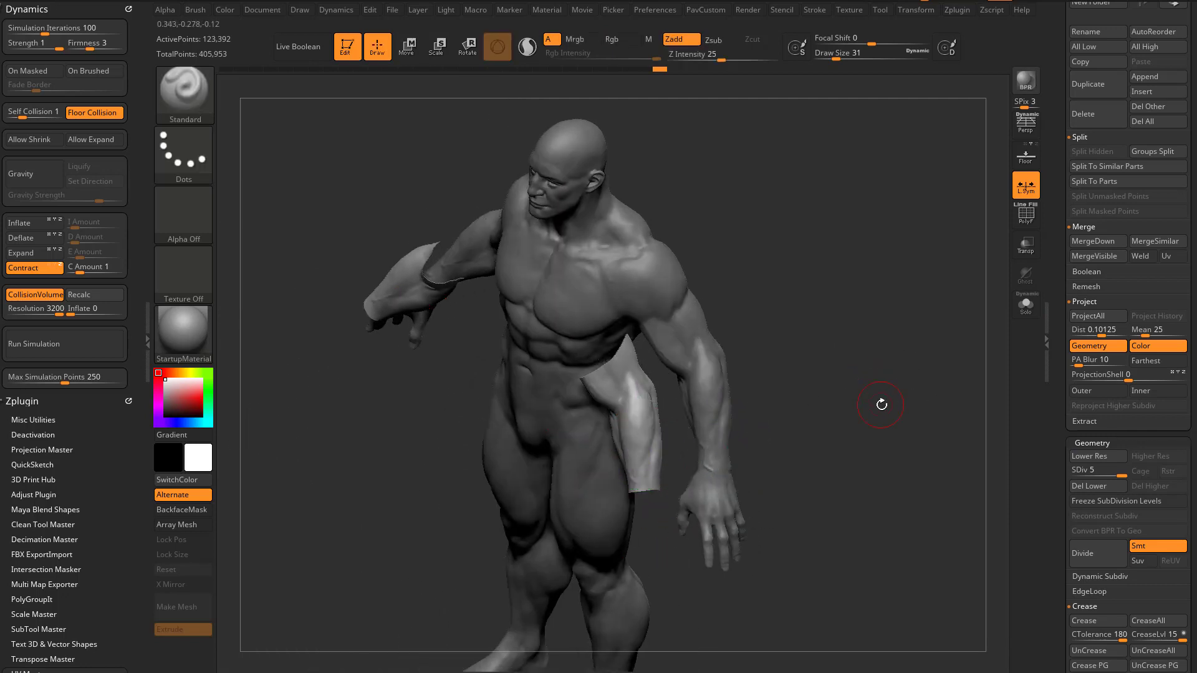
pyautogui.moveTo(881, 406)
pyautogui.mouseDown()
pyautogui.moveTo(909, 379)
pyautogui.moveTo(966, 375)
pyautogui.moveTo(935, 353)
pyautogui.mouseUp()
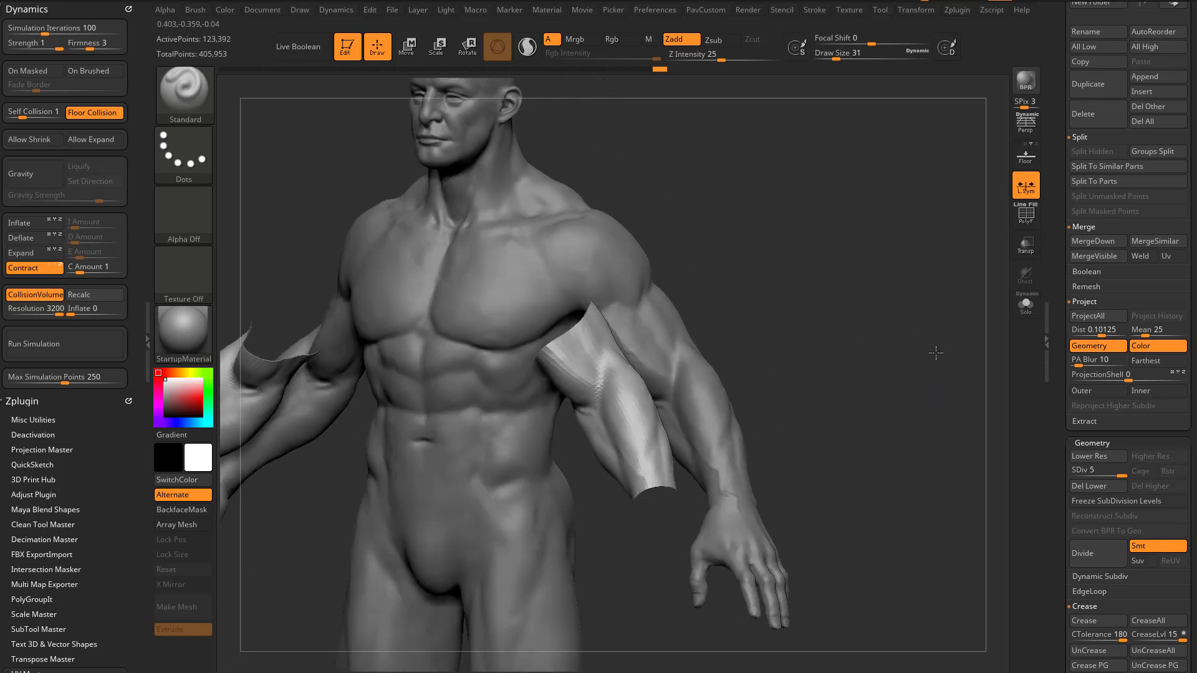
# Step: Compare the arm mesh at its lowest and highest subdivision levels, and set the draw size to 17
pyautogui.click(1077, 471)
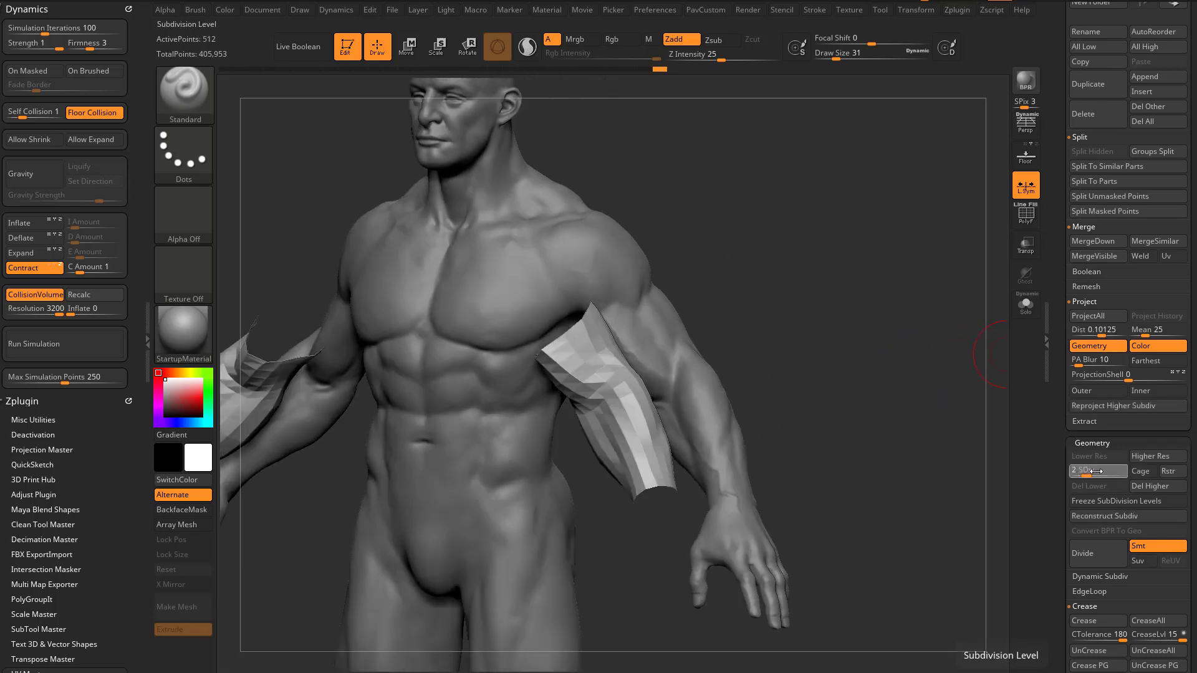
pyautogui.click(1119, 472)
pyautogui.hotkey('shift', 'd')
pyautogui.press('s')
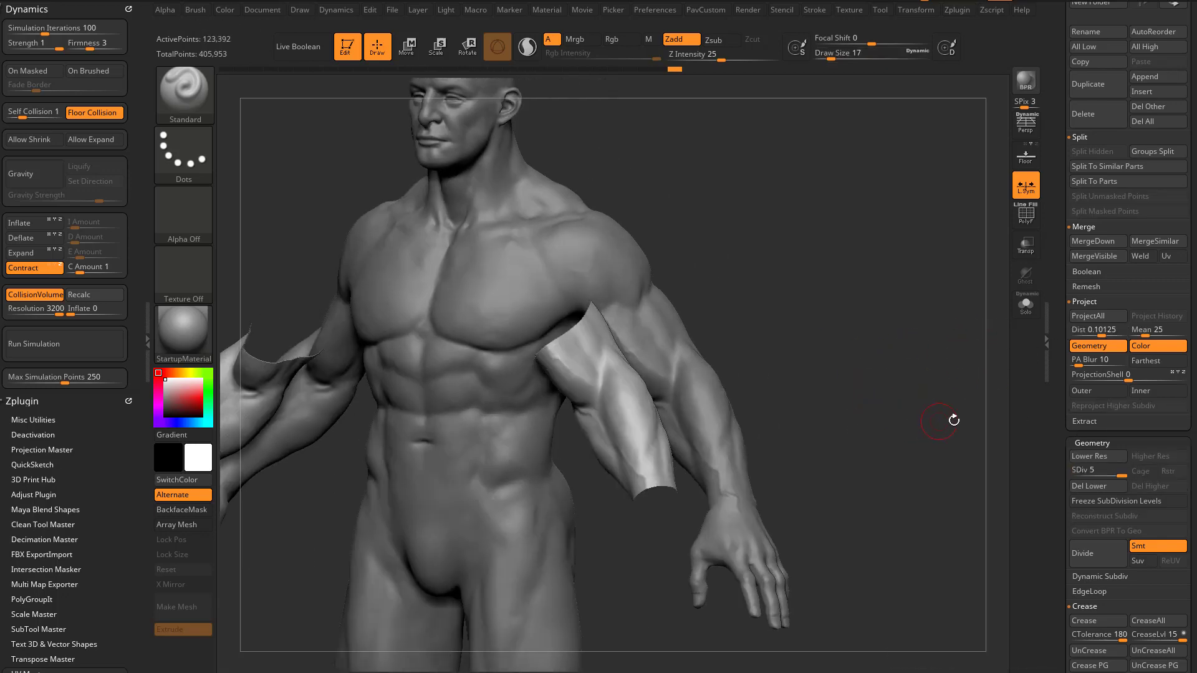
# Step: Switch to the web browser to view the YouTube channel's video uploads, and return to ZBrush
pyautogui.hotkey('alt', 'Tab')
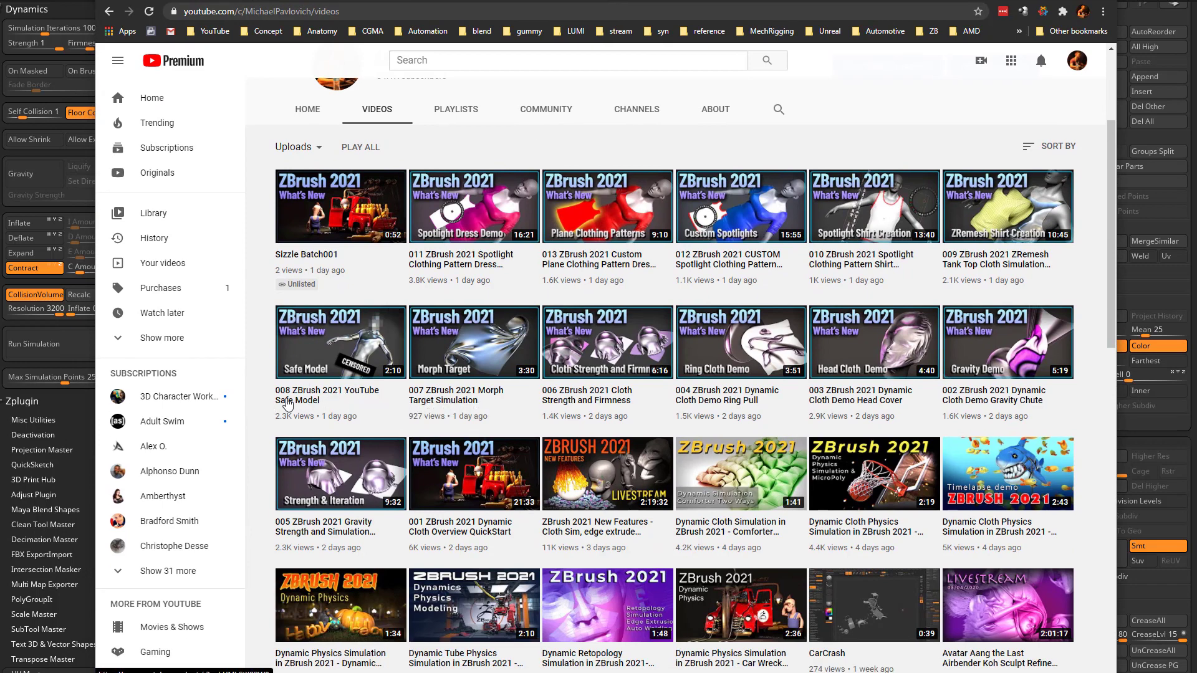
pyautogui.hotkey('alt', 'Tab')
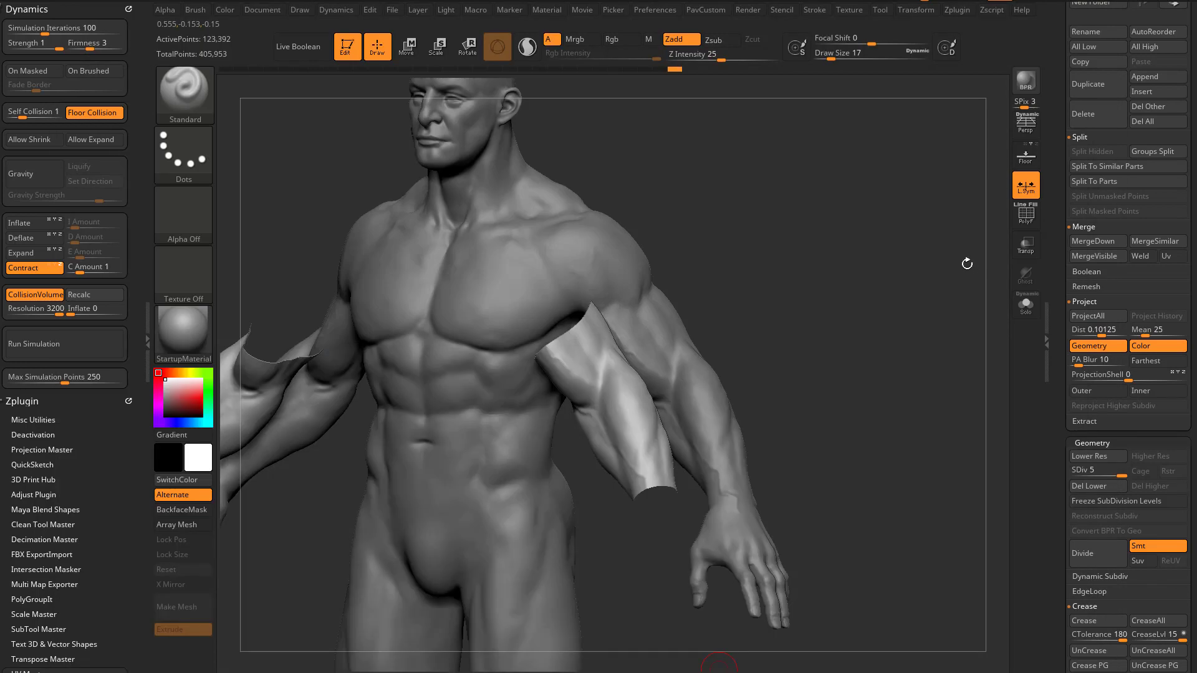
# Step: Delete the BodyTopologyContract subtool that holds the arm meshes
pyautogui.moveTo(1061, 237); pyautogui.dragTo(1049, 427)
pyautogui.keyDown('alt'); pyautogui.moveTo(958, 372); pyautogui.dragTo(960, 343); pyautogui.keyUp('alt')
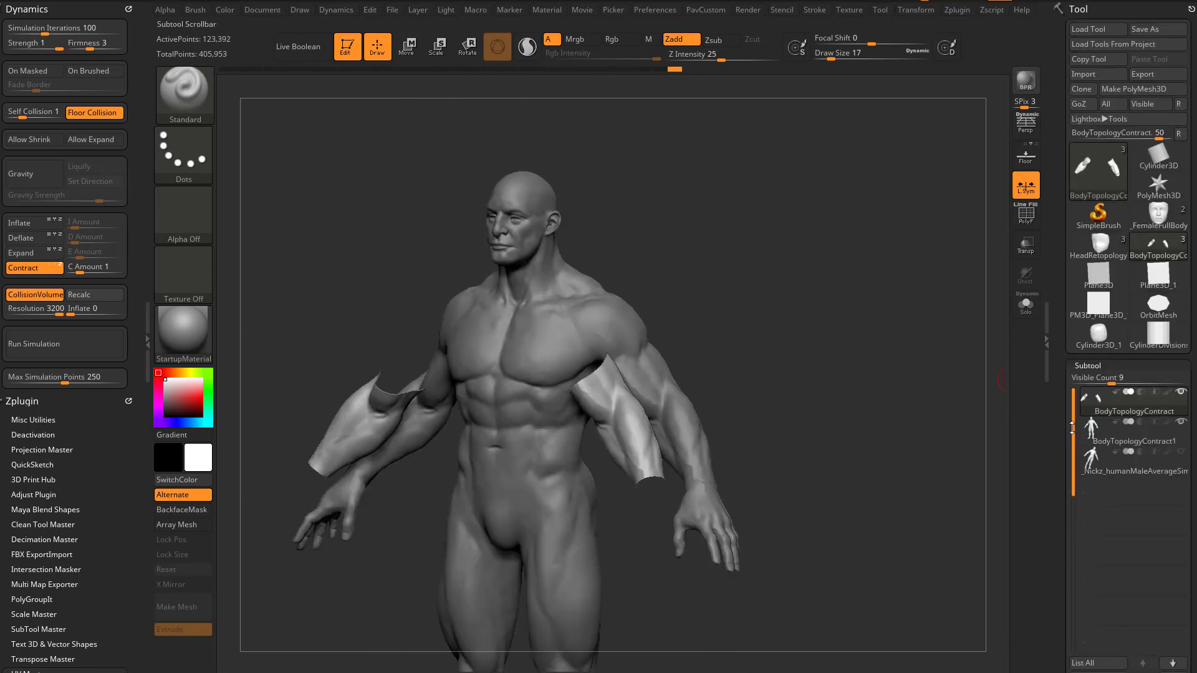
pyautogui.moveTo(1072, 430); pyautogui.dragTo(1075, 413)
pyautogui.click(1093, 602)
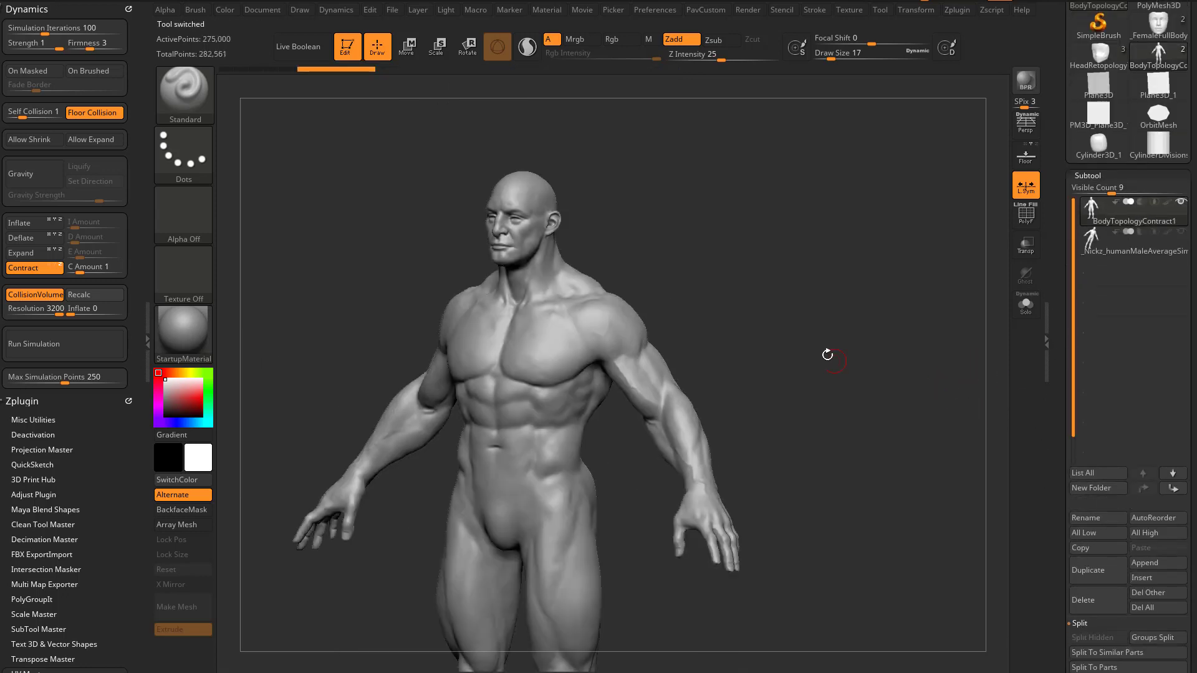
# Step: Set the draw size to 46 and load the _Nickz_humanMaleAverageSimple.ZTL tool
pyautogui.press('s')
pyautogui.moveTo(842, 343); pyautogui.dragTo(817, 343)
pyautogui.keyDown('alt'); pyautogui.moveTo(863, 357); pyautogui.dragTo(866, 327); pyautogui.keyUp('alt')
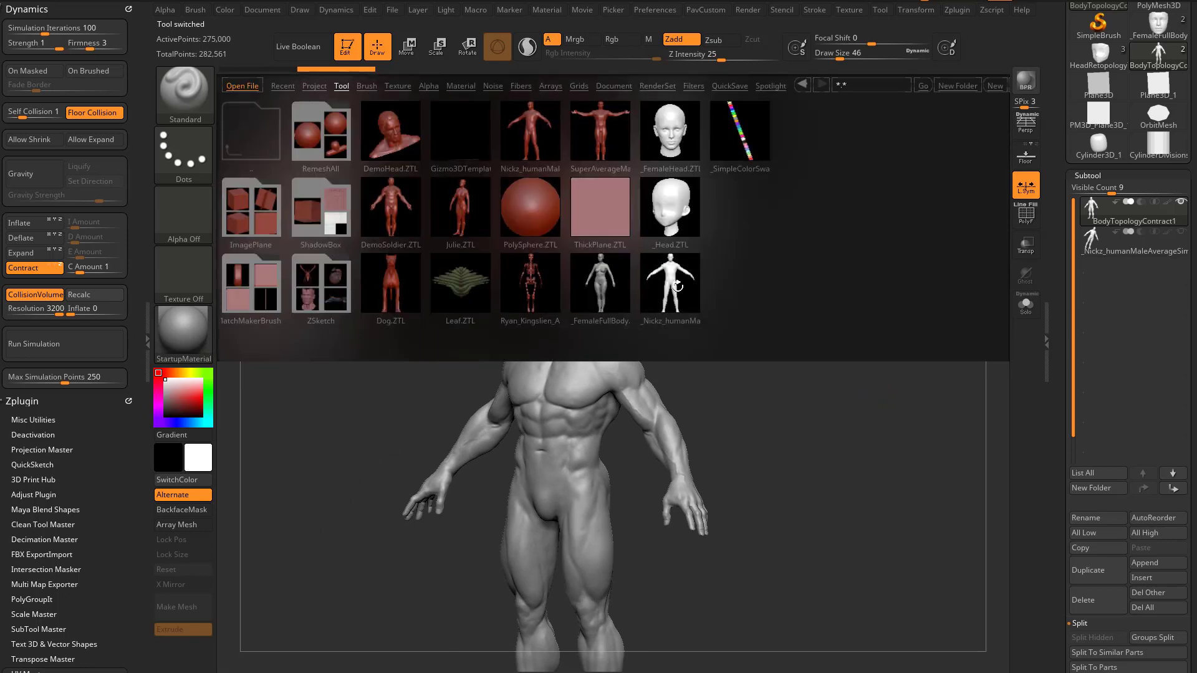
pyautogui.doubleClick(665, 261)
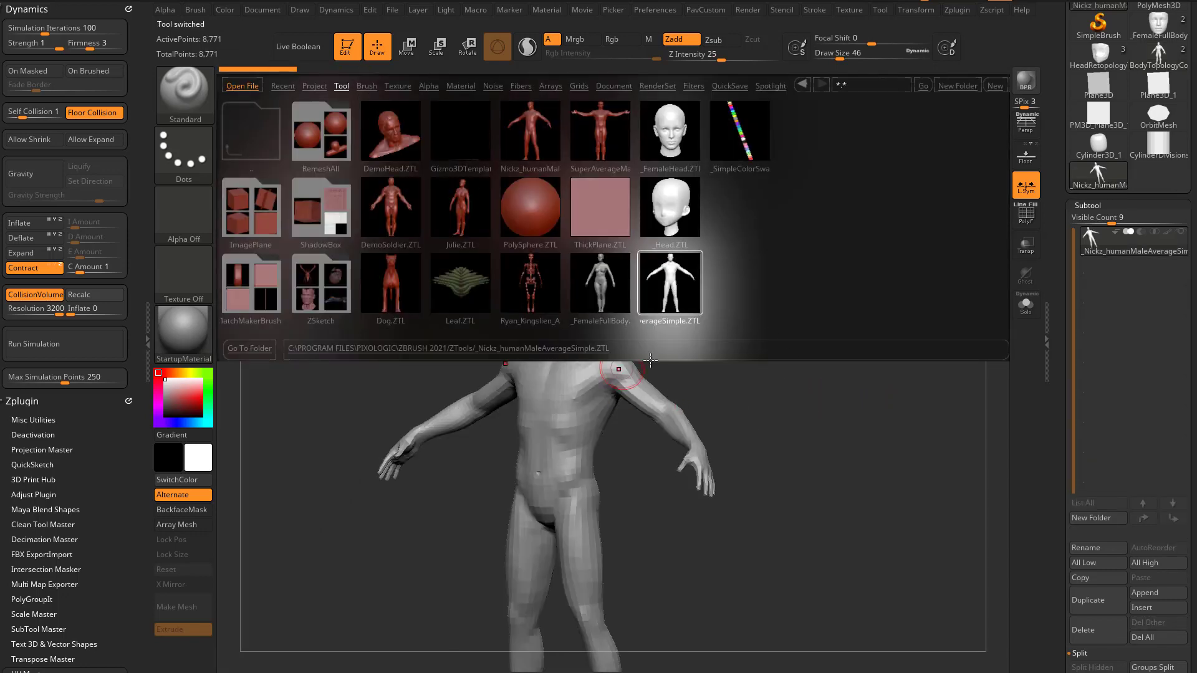
pyautogui.keyDown('shift'); pyautogui.moveTo(799, 378); pyautogui.dragTo(818, 360); pyautogui.keyUp('shift')
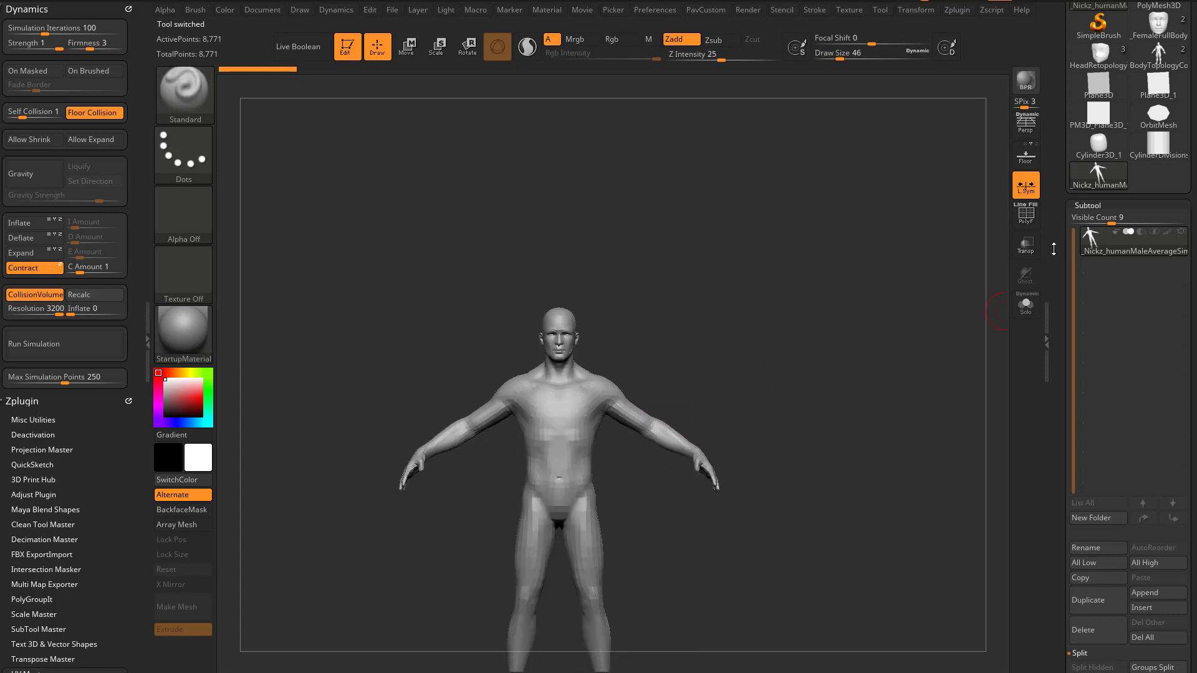
# Step: Return to the BodyTopologyContract1 tool, append _Nickz_humanMaleAverageSimple as a subtool, and make the appended figure active
pyautogui.moveTo(1053, 249); pyautogui.dragTo(1055, 360)
pyautogui.click(1149, 250)
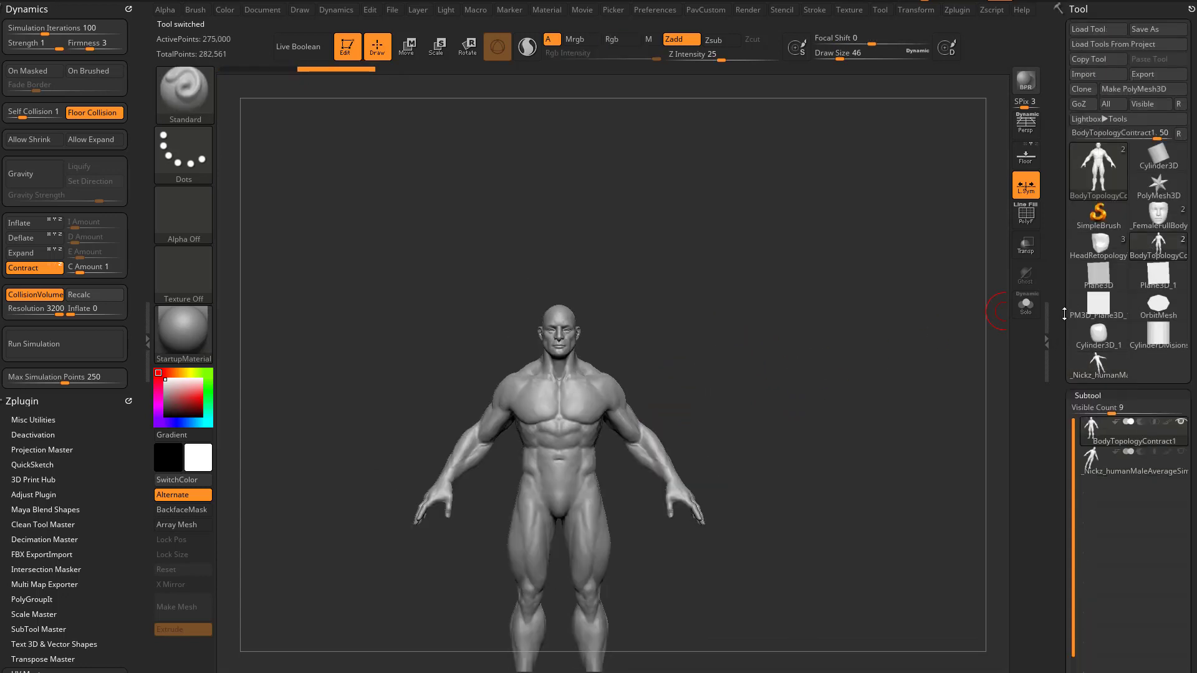
pyautogui.moveTo(1064, 313); pyautogui.dragTo(1064, 187)
pyautogui.click(1148, 364)
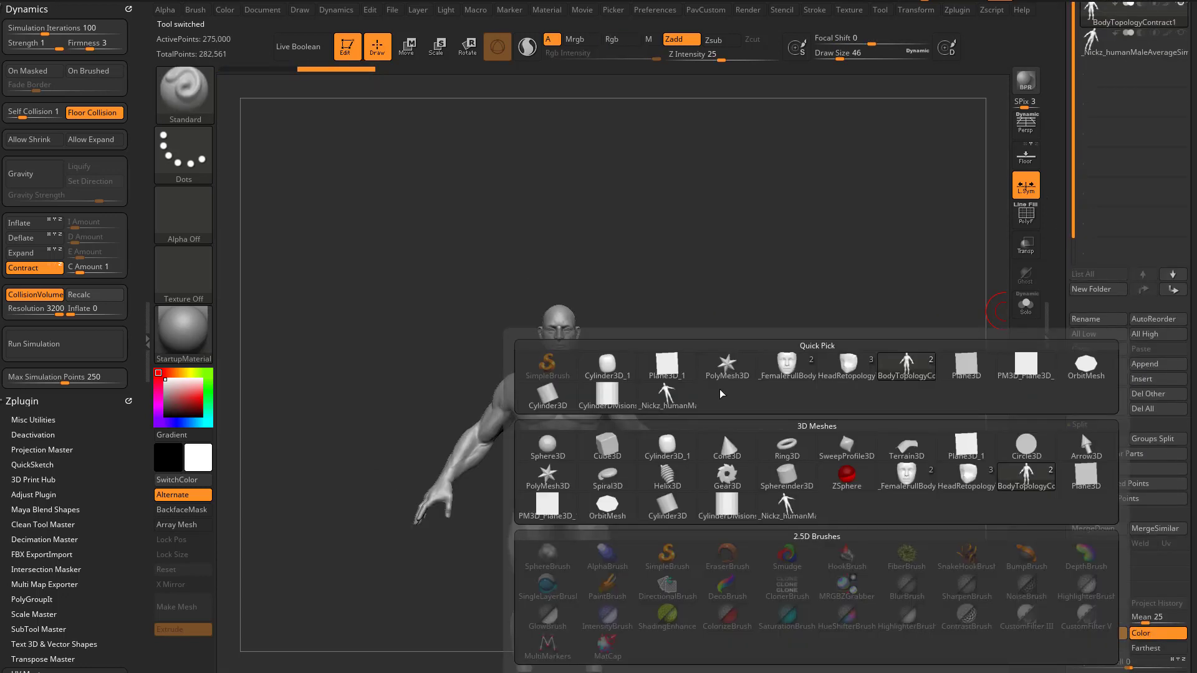
pyautogui.click(667, 396)
pyautogui.keyDown('alt'); pyautogui.click(589, 277); pyautogui.keyUp('alt')
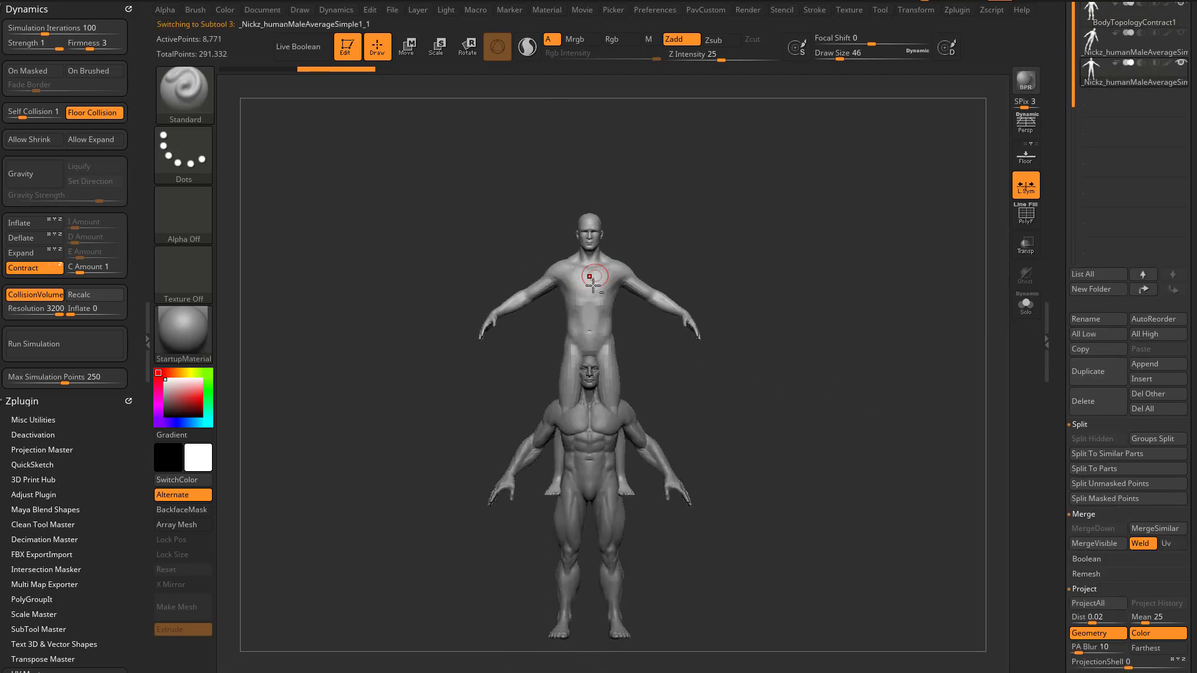
# Step: Apply the Unify deformation to the appended _Nickz_humanMaleAverageSimple figure to bring it to the muscular body's position
pyautogui.moveTo(1060, 431); pyautogui.dragTo(1060, 119)
pyautogui.click(1086, 321)
pyautogui.click(1083, 375)
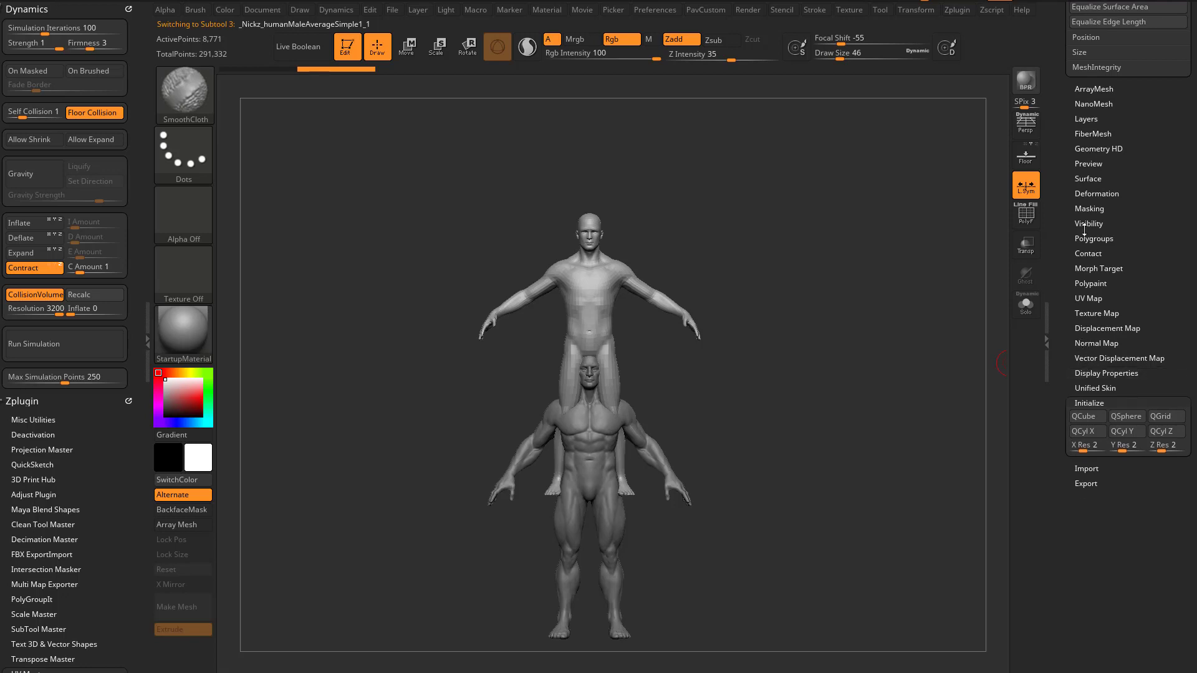
pyautogui.click(1088, 192)
pyautogui.click(1088, 207)
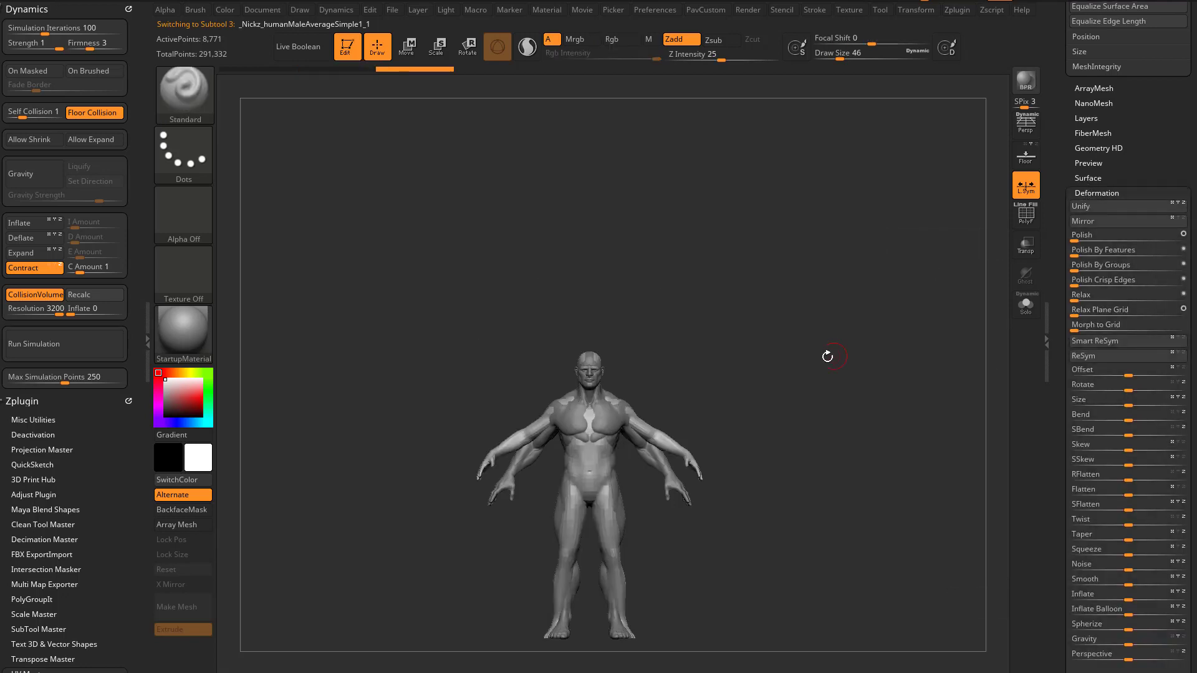
# Step: Activate the appended simple male figure for transforming and try a slight uniform scale against the muscular body
pyautogui.moveTo(828, 354); pyautogui.dragTo(823, 318)
pyautogui.keyDown('alt'); pyautogui.click(662, 374); pyautogui.keyUp('alt')
pyautogui.keyDown('alt'); pyautogui.moveTo(782, 354); pyautogui.dragTo(806, 324); pyautogui.keyUp('alt')
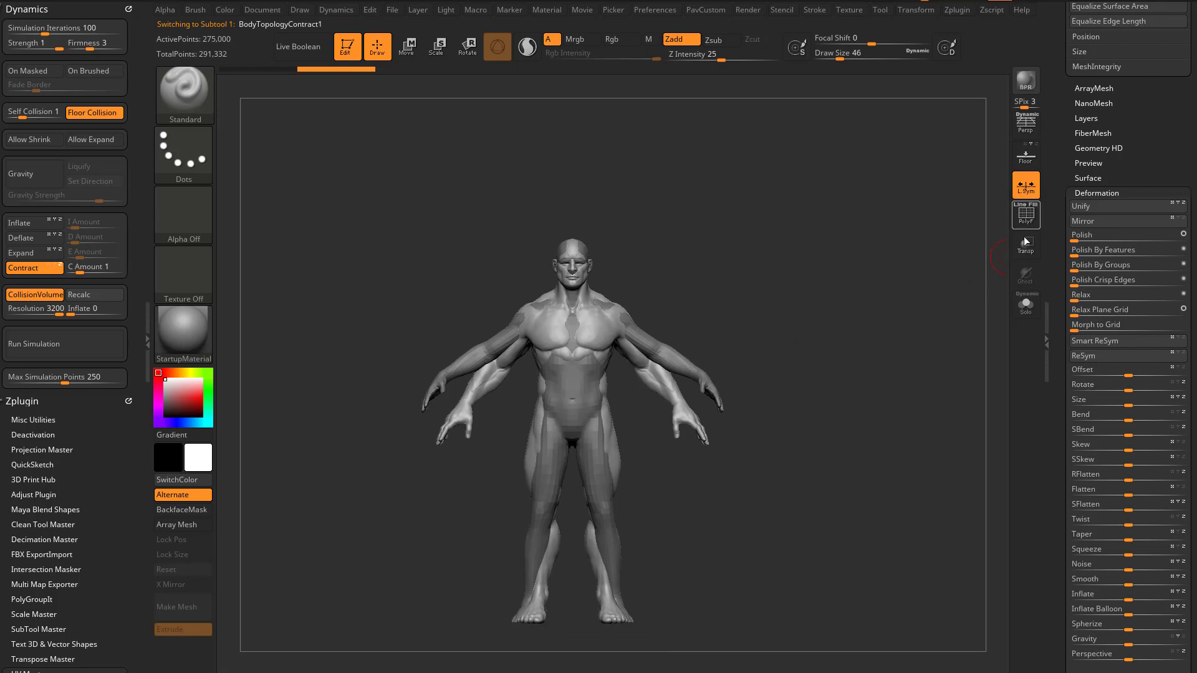
pyautogui.moveTo(868, 311); pyautogui.dragTo(821, 298)
pyautogui.keyDown('alt'); pyautogui.click(649, 324); pyautogui.keyUp('alt')
pyautogui.press('w')
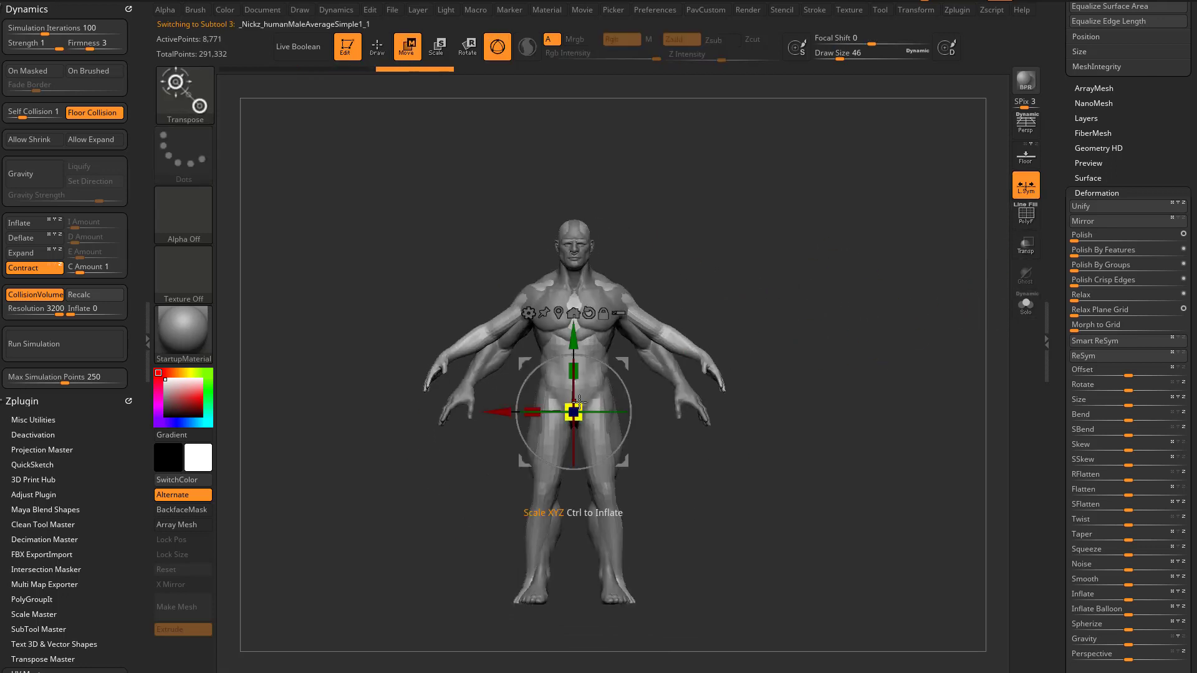
pyautogui.moveTo(579, 400)
pyautogui.mouseDown()
pyautogui.moveTo(617, 406)
pyautogui.moveTo(549, 406)
pyautogui.moveTo(593, 406)
pyautogui.mouseUp()
pyautogui.hotkey('ctrl', 'z')
# Step: Turn on transparency and shift the simple male figure slightly along Z to align it with the muscular body from the side
pyautogui.click(1033, 253)
pyautogui.keyDown('shift'); pyautogui.moveTo(932, 305); pyautogui.dragTo(877, 321); pyautogui.keyUp('shift')
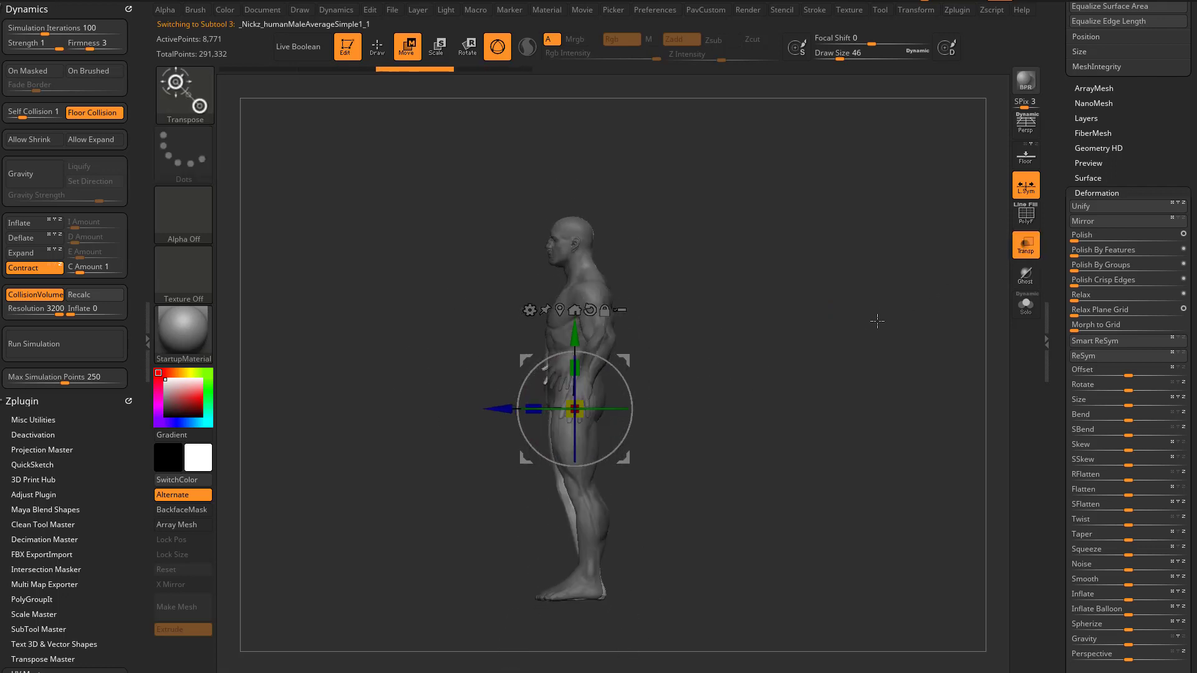
pyautogui.press('f')
pyautogui.moveTo(535, 379)
pyautogui.mouseDown()
pyautogui.moveTo(605, 379)
pyautogui.moveTo(531, 376)
pyautogui.mouseUp()
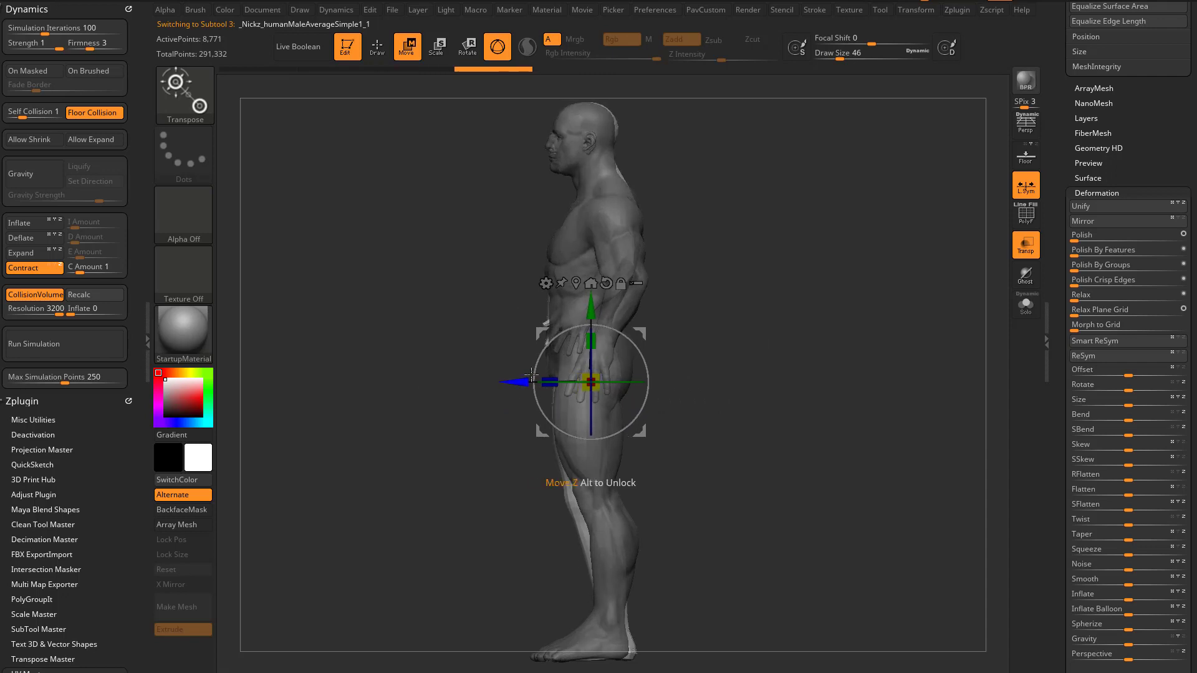
# Step: Set the draw size to 39, mask the simple figure's arms with MaskLasso, and invert the mask on the isolated figure
pyautogui.press('q')
pyautogui.moveTo(804, 340)
pyautogui.mouseDown()
pyautogui.moveTo(873, 322)
pyautogui.moveTo(870, 293)
pyautogui.mouseUp()
pyautogui.moveTo(853, 262)
pyautogui.keyDown('alt'); pyautogui.mouseDown()
pyautogui.moveTo(828, 326)
pyautogui.moveTo(783, 344)
pyautogui.mouseUp(); pyautogui.keyUp('alt')
pyautogui.press('s')
pyautogui.click(826, 328)
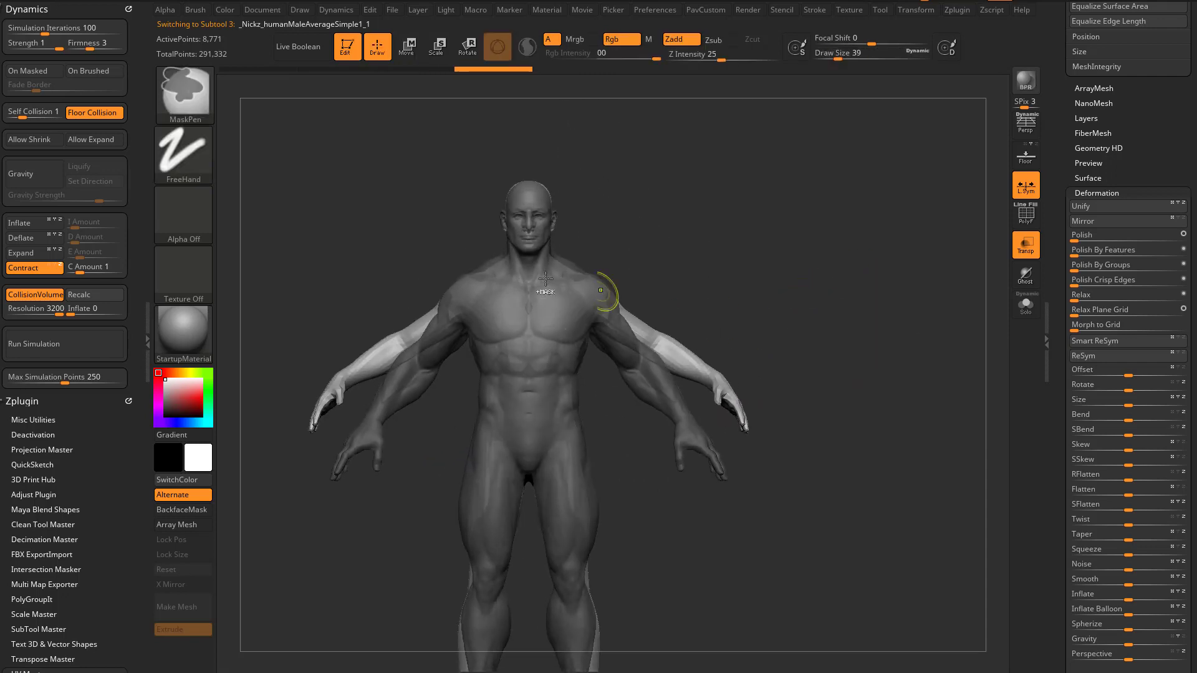
pyautogui.click(209, 105)
pyautogui.click(442, 162)
pyautogui.moveTo(642, 235)
pyautogui.keyDown('ctrl'); pyautogui.mouseDown()
pyautogui.moveTo(795, 383)
pyautogui.moveTo(596, 352)
pyautogui.mouseUp(); pyautogui.keyUp('ctrl')
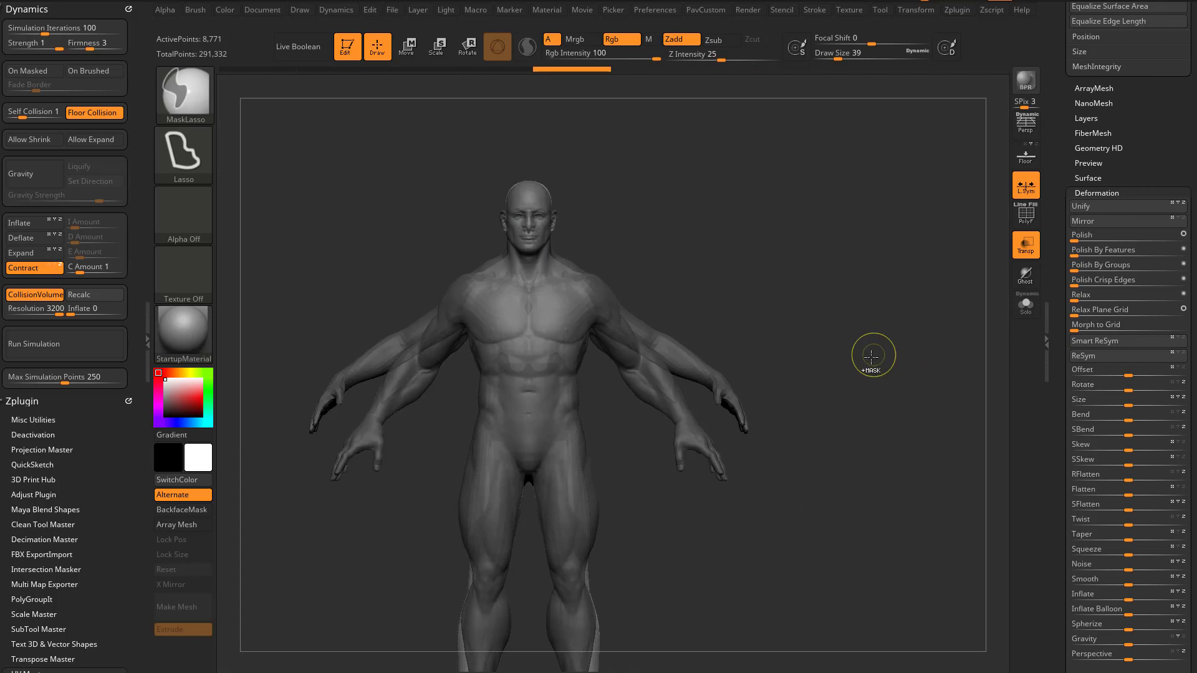
pyautogui.click(1025, 304)
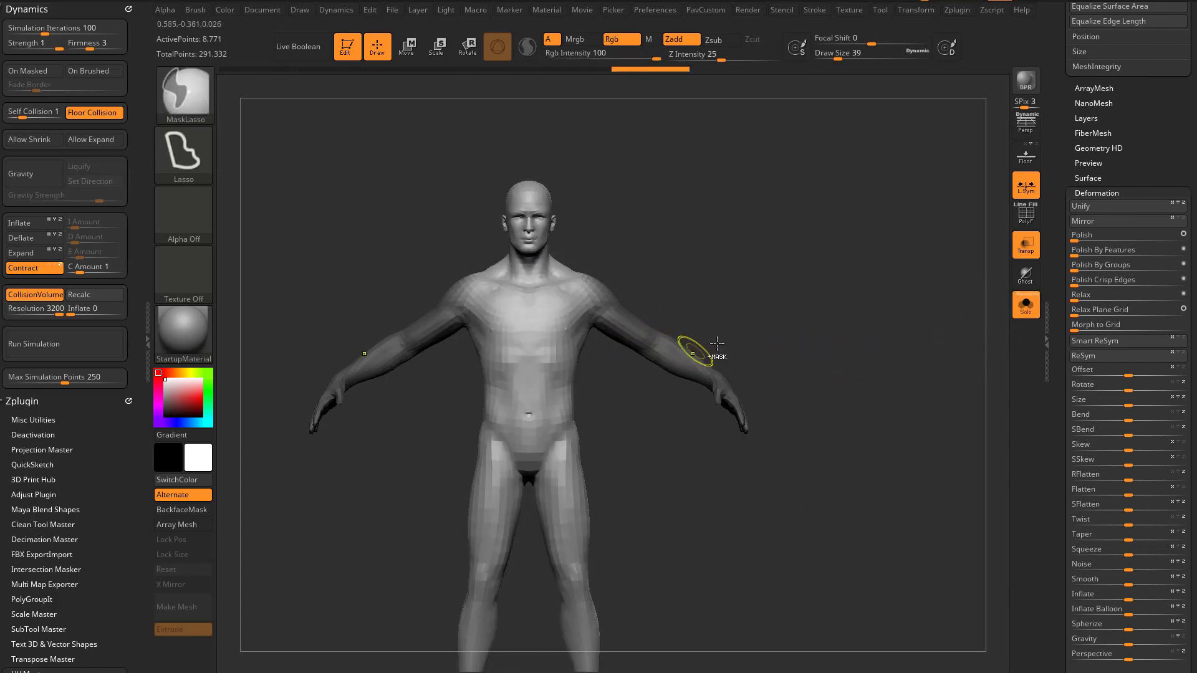
pyautogui.keyDown('ctrl'); pyautogui.click(856, 324); pyautogui.keyUp('ctrl')
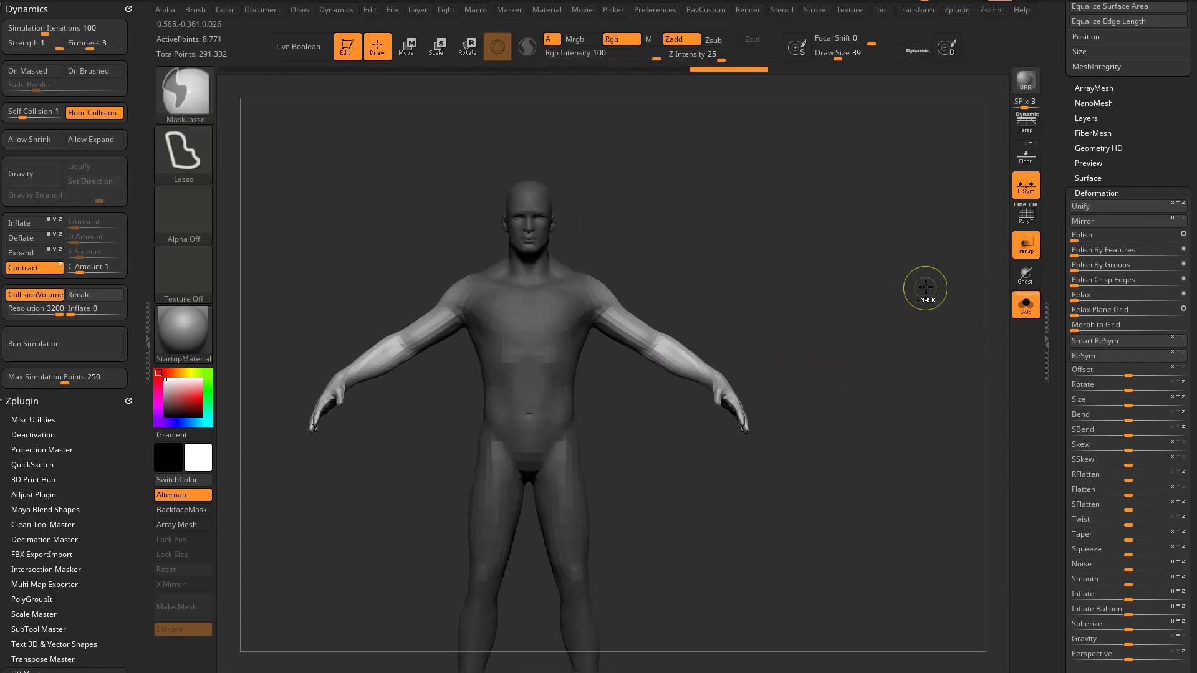
# Step: Centre the transform gizmo on the shoulder and rotate the unmasked arms down to match the muscular body's arms
pyautogui.press('w')
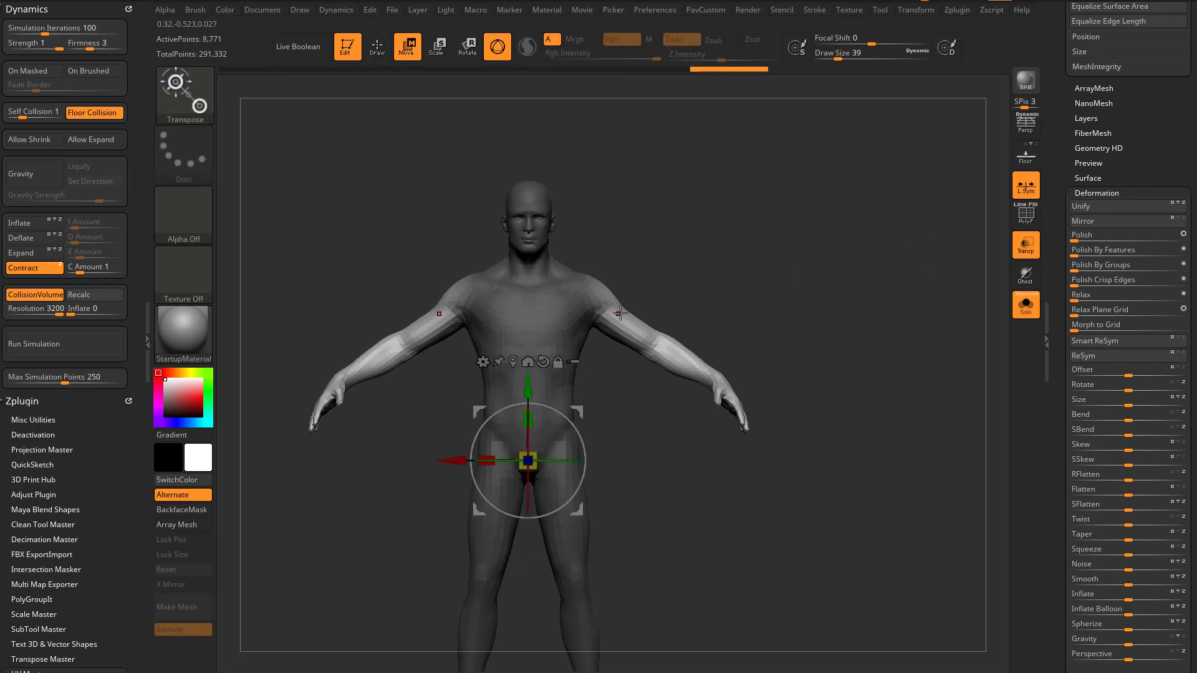
pyautogui.keyDown('alt'); pyautogui.click(591, 299); pyautogui.keyUp('alt')
pyautogui.moveTo(772, 293); pyautogui.dragTo(704, 272)
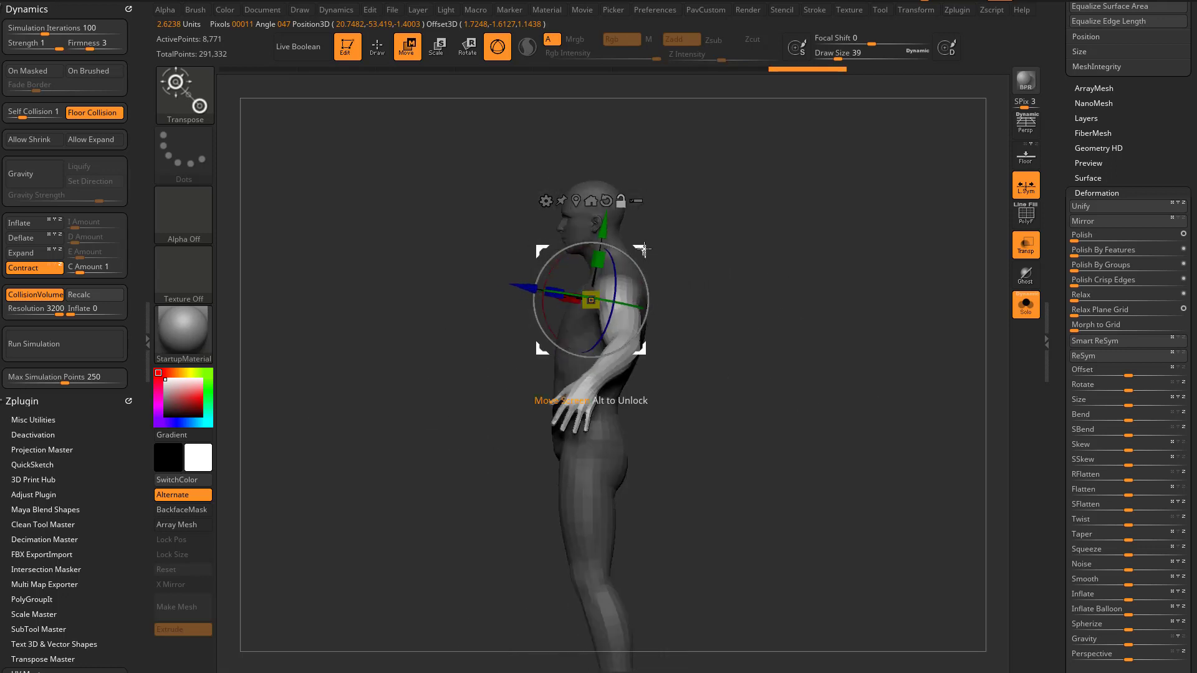
pyautogui.keyDown('alt'); pyautogui.moveTo(645, 249); pyautogui.dragTo(672, 253); pyautogui.keyUp('alt')
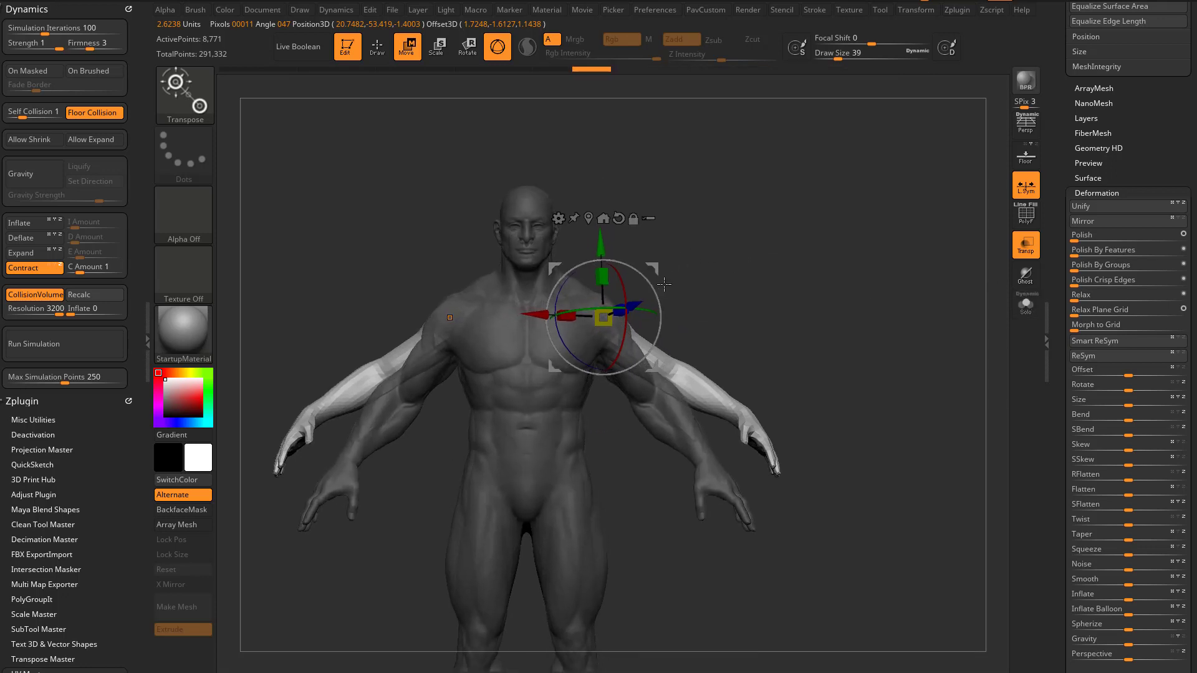
pyautogui.moveTo(663, 286); pyautogui.dragTo(657, 302)
pyautogui.keyDown('shift'); pyautogui.moveTo(733, 295); pyautogui.dragTo(661, 302); pyautogui.keyUp('shift')
pyautogui.press('q')
pyautogui.moveTo(807, 305)
pyautogui.keyDown('alt'); pyautogui.mouseDown()
pyautogui.moveTo(764, 294)
pyautogui.moveTo(870, 282)
pyautogui.mouseUp(); pyautogui.keyUp('alt')
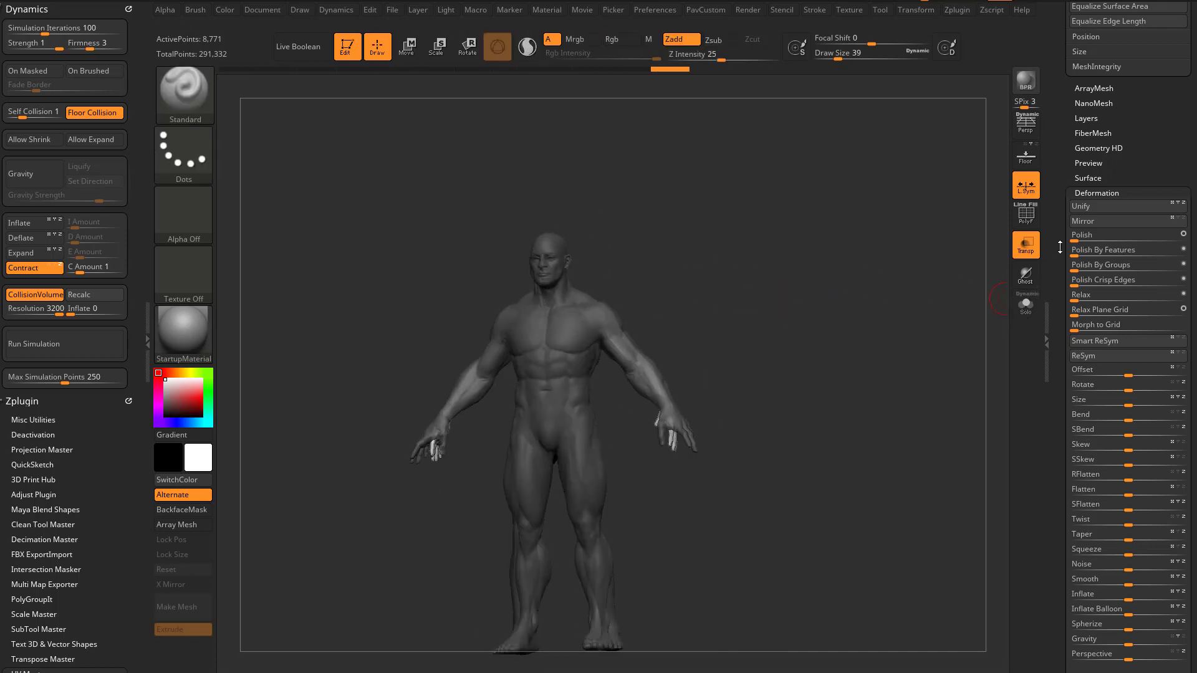
# Step: Make the _Nickz_humanMaleAverageSimple1 subtool active and inspect it in isolation with its polygroups and wireframe displayed
pyautogui.moveTo(1060, 247); pyautogui.dragTo(1051, 417)
pyautogui.keyDown('shift'); pyautogui.moveTo(857, 358); pyautogui.dragTo(870, 366); pyautogui.keyUp('shift')
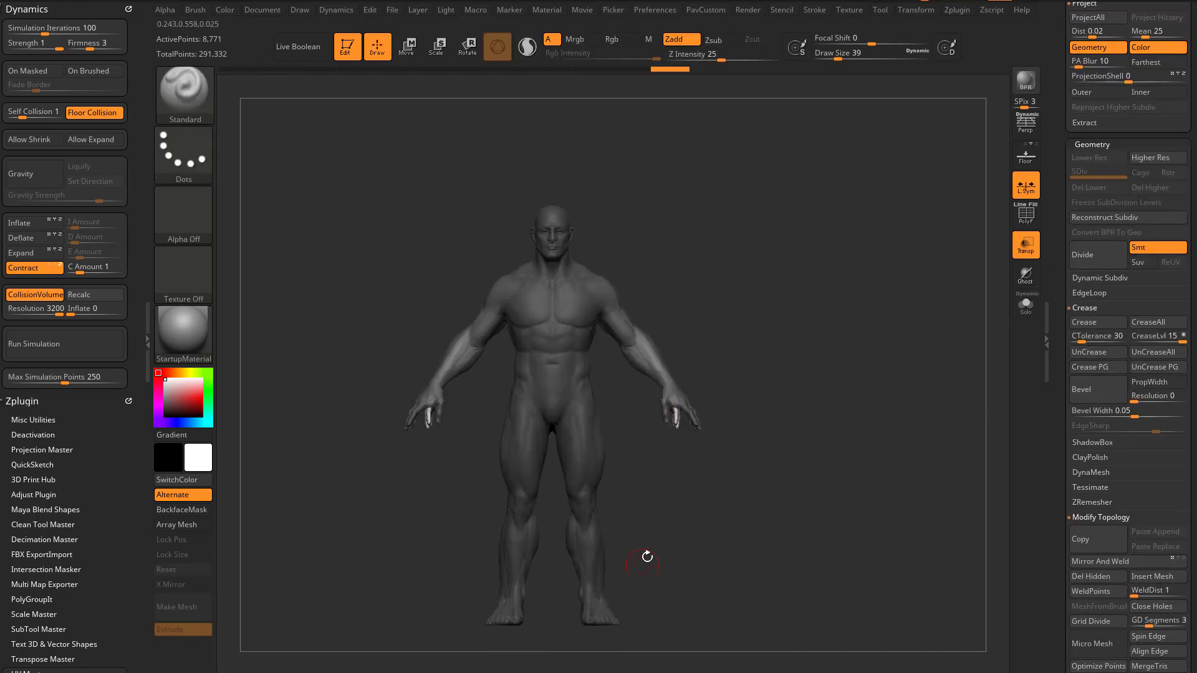
pyautogui.moveTo(1063, 331); pyautogui.dragTo(1058, 536)
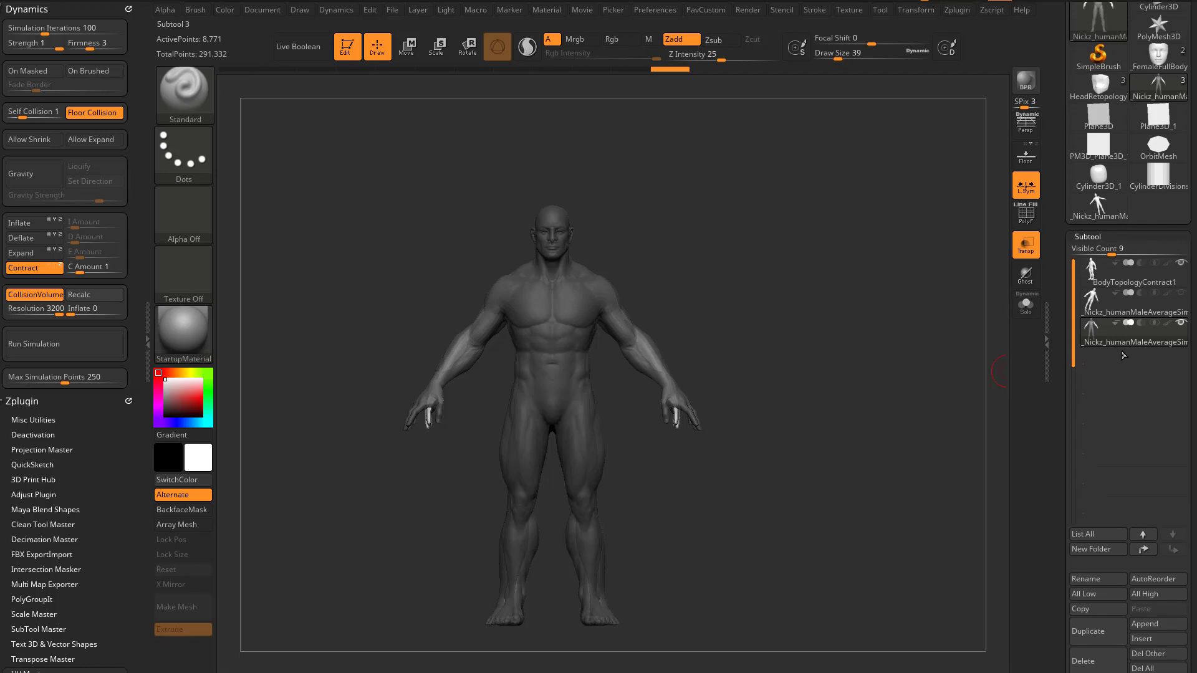
pyautogui.click(1145, 311)
pyautogui.click(1025, 305)
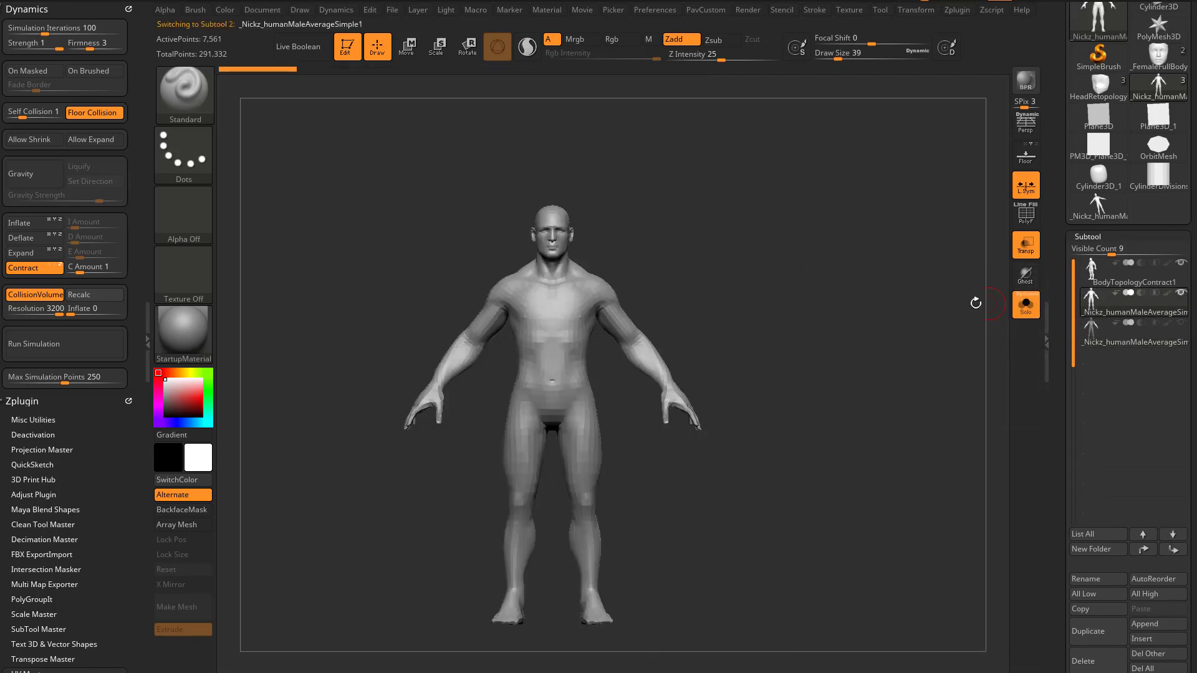
pyautogui.moveTo(899, 371); pyautogui.dragTo(867, 364)
pyautogui.hotkey('shift', 'f')
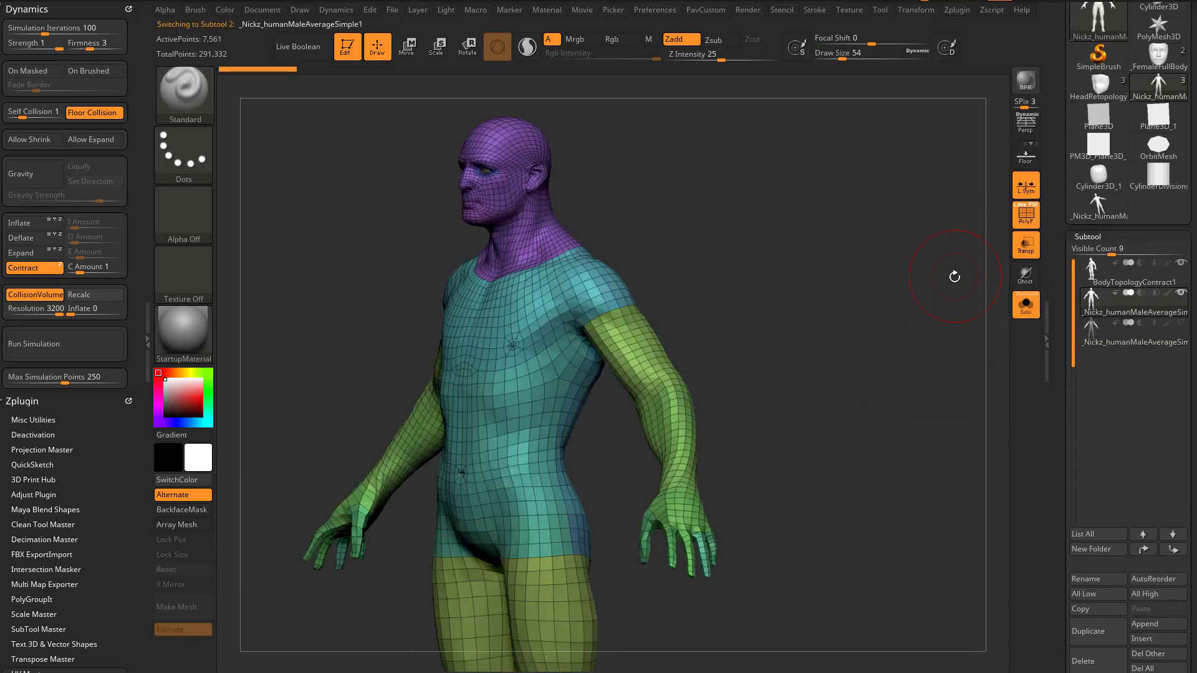
pyautogui.moveTo(954, 273); pyautogui.dragTo(850, 365)
# Step: Show all subtools again and delete the _Nickz_humanMaleAverageSimple1_1 subtool
pyautogui.click(1135, 284)
pyautogui.click(1025, 303)
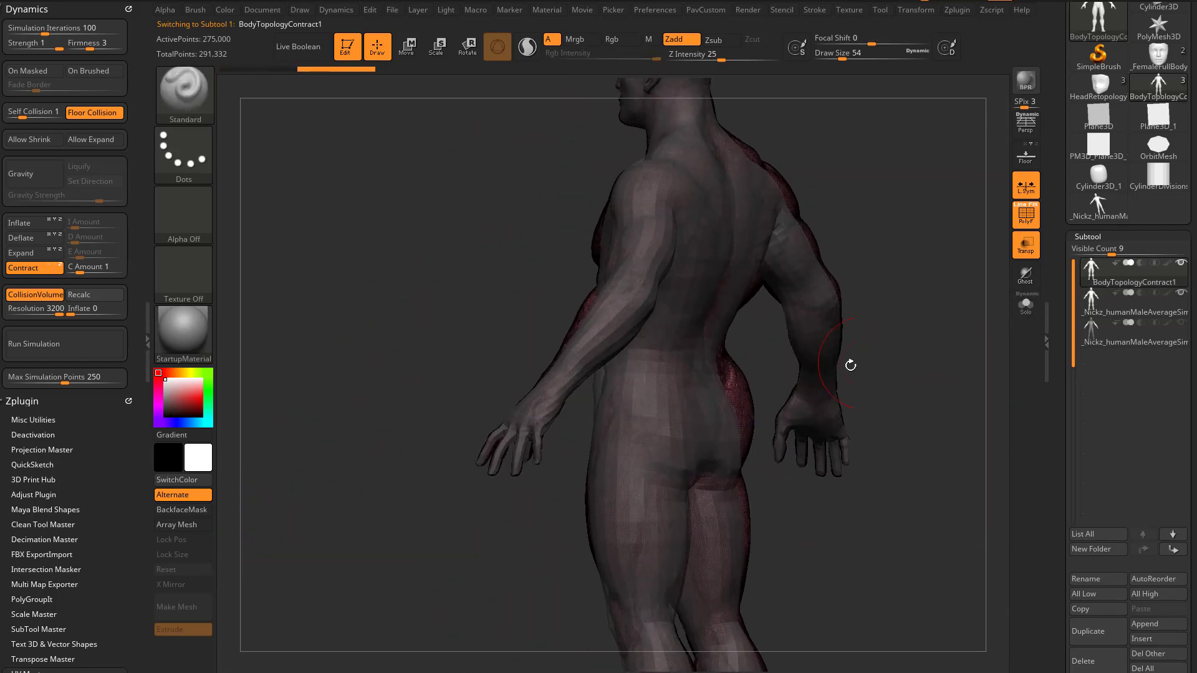
pyautogui.moveTo(800, 413); pyautogui.dragTo(1015, 371)
pyautogui.click(1111, 344)
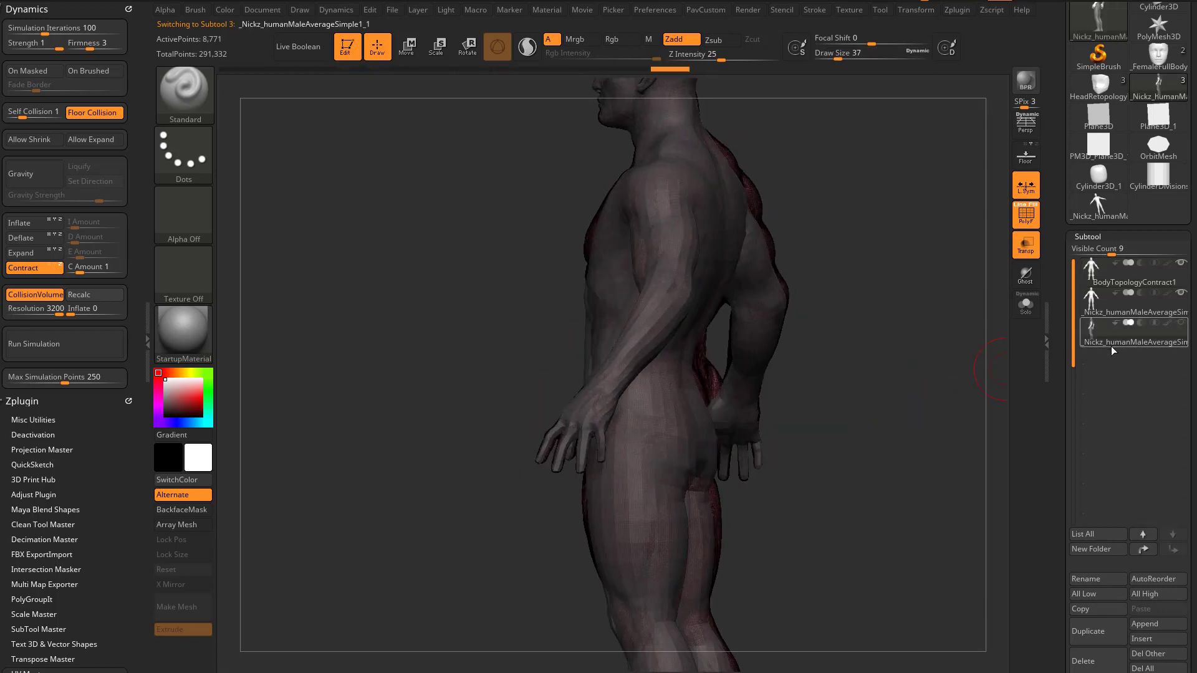
pyautogui.moveTo(1066, 408); pyautogui.dragTo(1067, 341)
pyautogui.click(1089, 593)
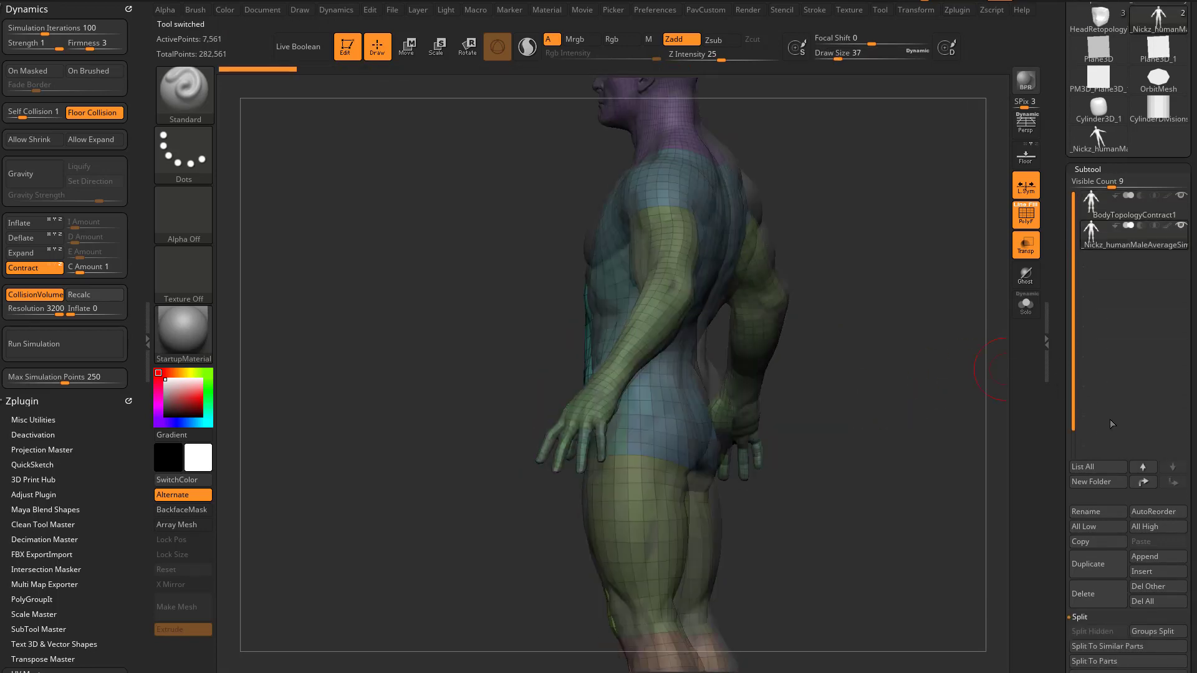
# Step: Set the draw size to 22 and turn off transparency and the wireframe display
pyautogui.moveTo(950, 359)
pyautogui.mouseDown()
pyautogui.moveTo(922, 350)
pyautogui.moveTo(935, 318)
pyautogui.moveTo(848, 511)
pyautogui.moveTo(847, 387)
pyautogui.moveTo(930, 388)
pyautogui.moveTo(925, 310)
pyautogui.moveTo(935, 342)
pyautogui.moveTo(925, 433)
pyautogui.moveTo(882, 363)
pyautogui.moveTo(836, 342)
pyautogui.moveTo(927, 350)
pyautogui.moveTo(919, 428)
pyautogui.moveTo(904, 370)
pyautogui.moveTo(881, 368)
pyautogui.mouseUp()
pyautogui.press('s')
pyautogui.moveTo(875, 312)
pyautogui.keyDown('alt'); pyautogui.mouseDown()
pyautogui.moveTo(917, 414)
pyautogui.moveTo(982, 269)
pyautogui.moveTo(929, 299)
pyautogui.moveTo(903, 281)
pyautogui.moveTo(1000, 248)
pyautogui.mouseUp(); pyautogui.keyUp('alt')
pyautogui.click(1026, 247)
pyautogui.hotkey('shift', 'f')
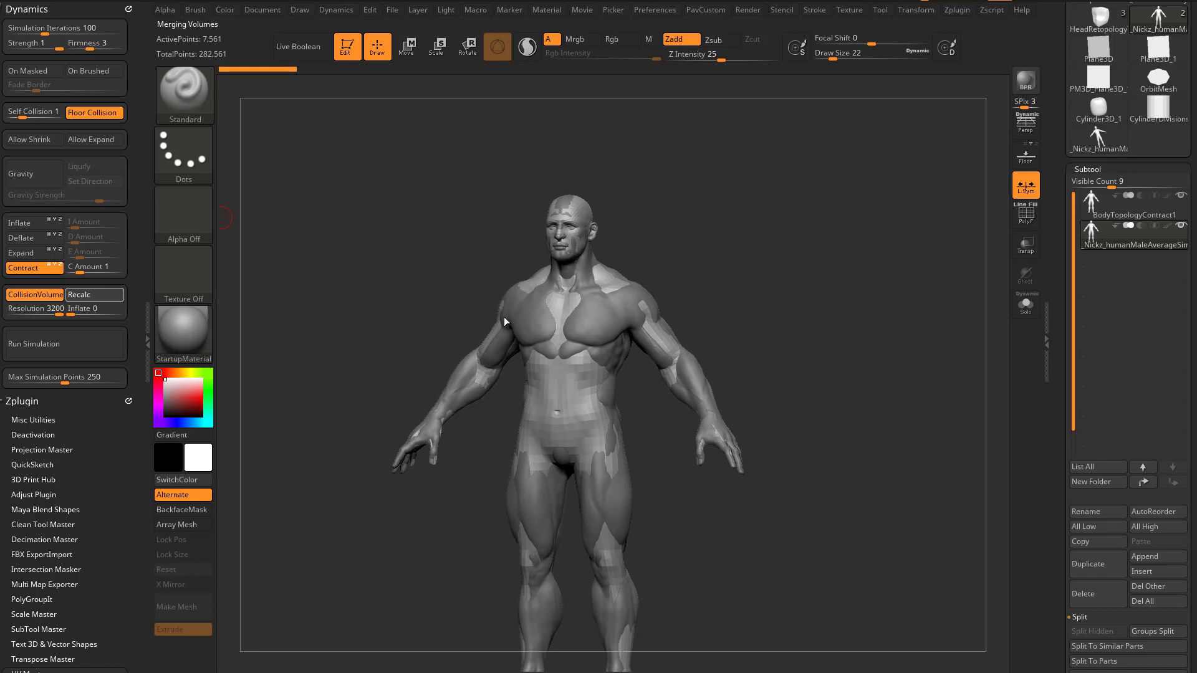
# Step: Run the Contract cloth simulation on the simple male mesh and check the wrapped result with the wireframe displayed
pyautogui.moveTo(793, 320); pyautogui.dragTo(790, 302)
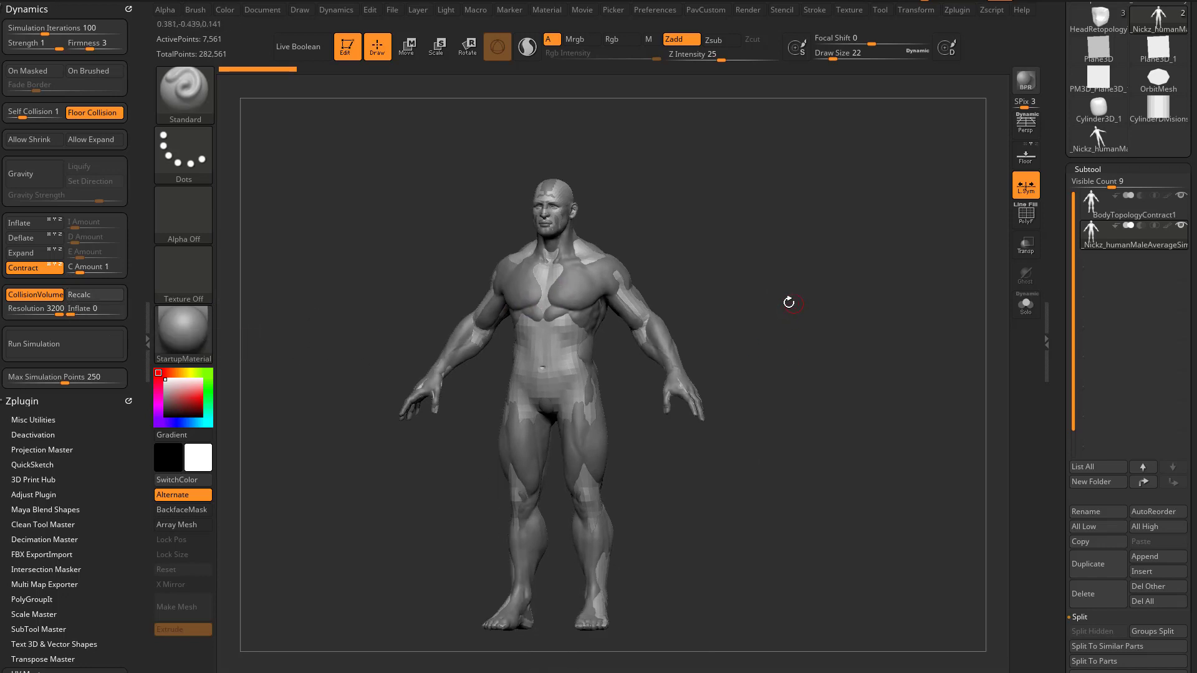
pyautogui.click(61, 348)
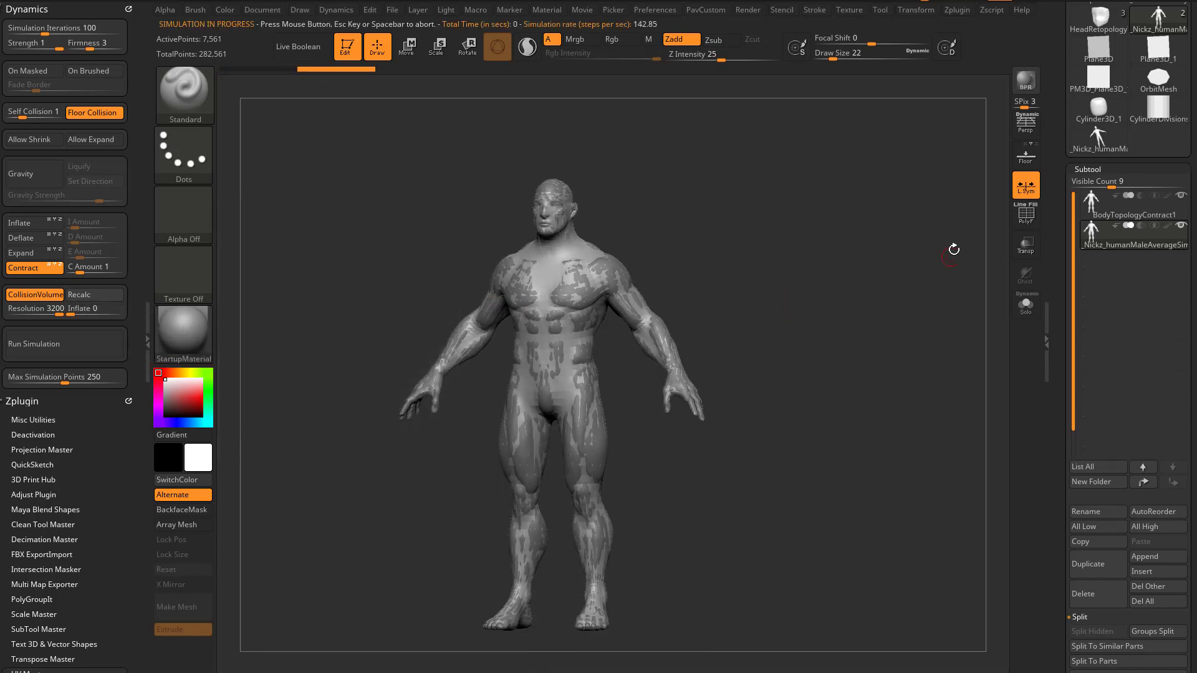
pyautogui.click(1031, 225)
pyautogui.click(1028, 312)
pyautogui.keyDown('shift'); pyautogui.moveTo(946, 305); pyautogui.dragTo(941, 312); pyautogui.keyUp('shift')
pyautogui.moveTo(941, 312)
pyautogui.keyDown('alt'); pyautogui.mouseDown()
pyautogui.moveTo(938, 372)
pyautogui.moveTo(922, 356)
pyautogui.moveTo(818, 367)
pyautogui.moveTo(943, 358)
pyautogui.moveTo(906, 299)
pyautogui.moveTo(912, 318)
pyautogui.mouseUp(); pyautogui.keyUp('alt')
pyautogui.click(1033, 312)
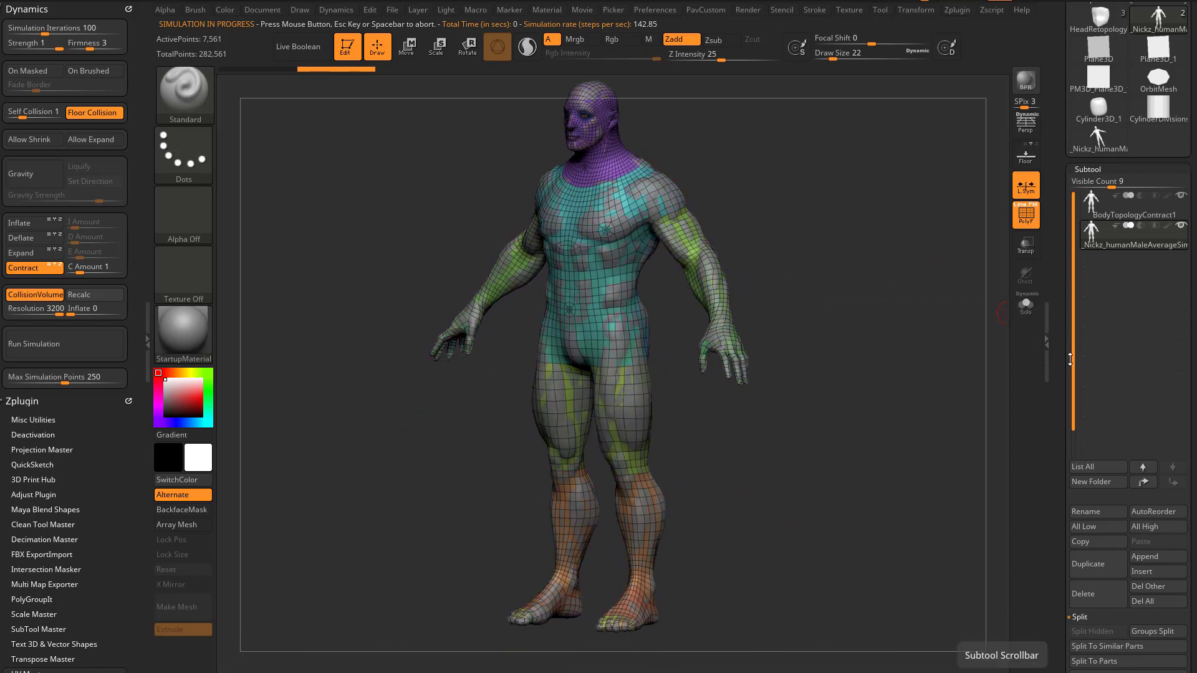
# Step: Project the muscular body's surface onto the simple mesh, raising the projection distance to 0.10125 for a second pass
pyautogui.scroll(-8, 1070, 359)
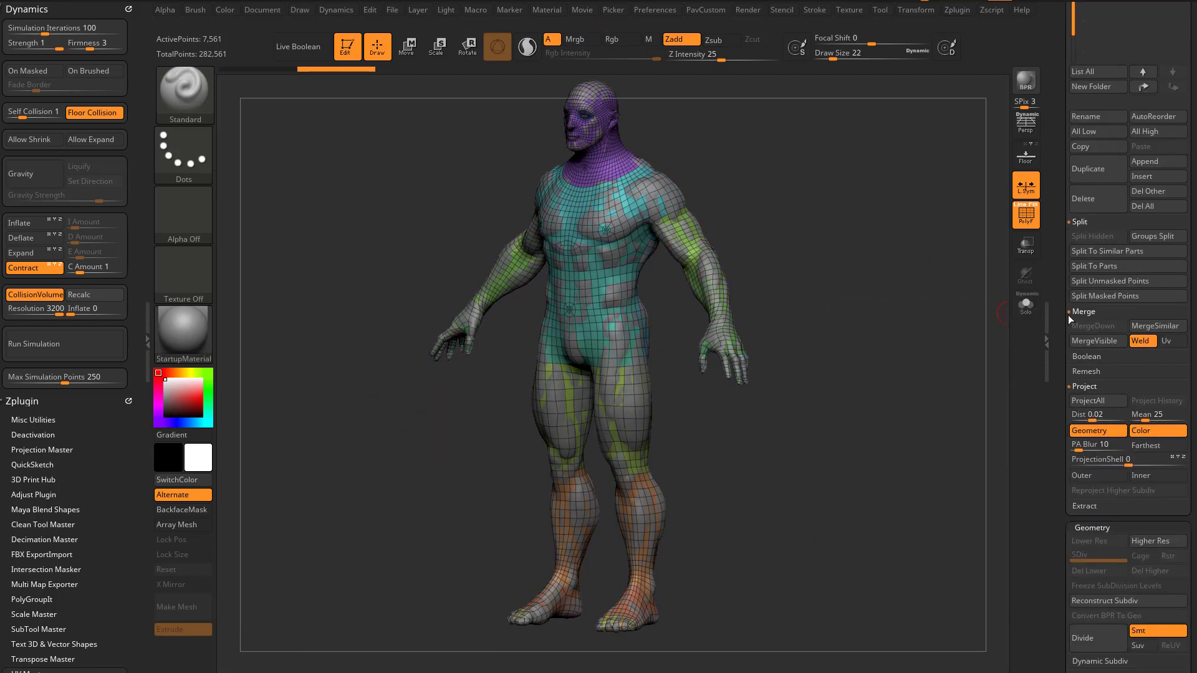
pyautogui.scroll(-10, 1070, 318)
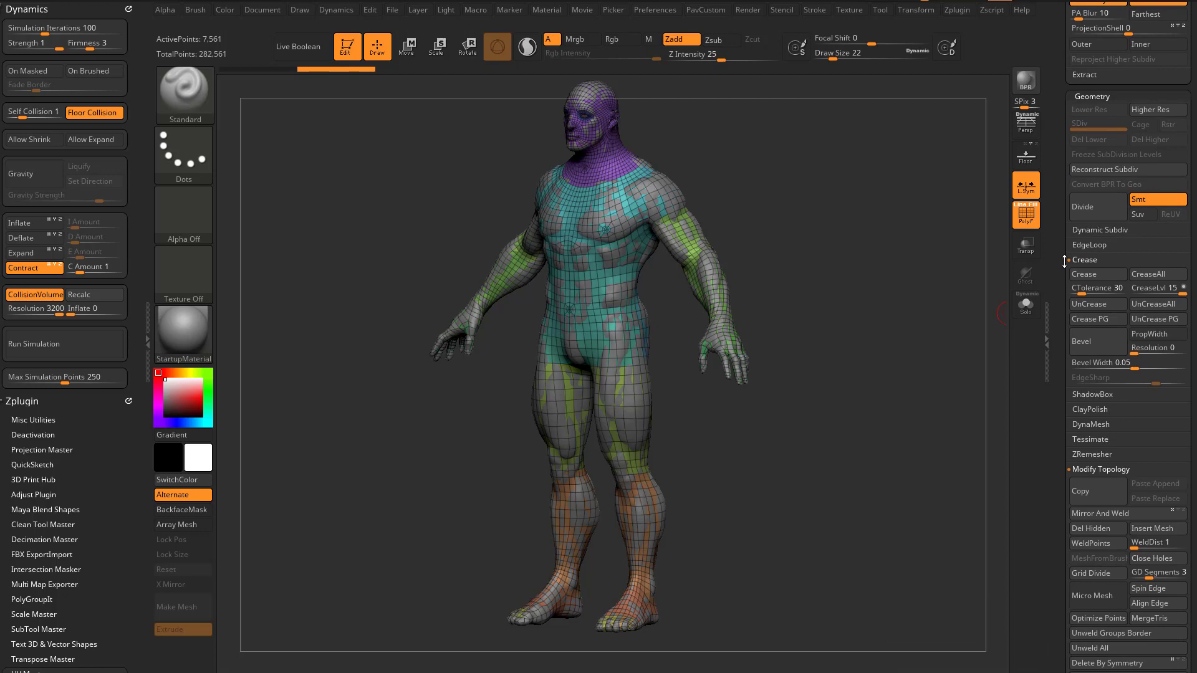
pyautogui.scroll(10, 1065, 261)
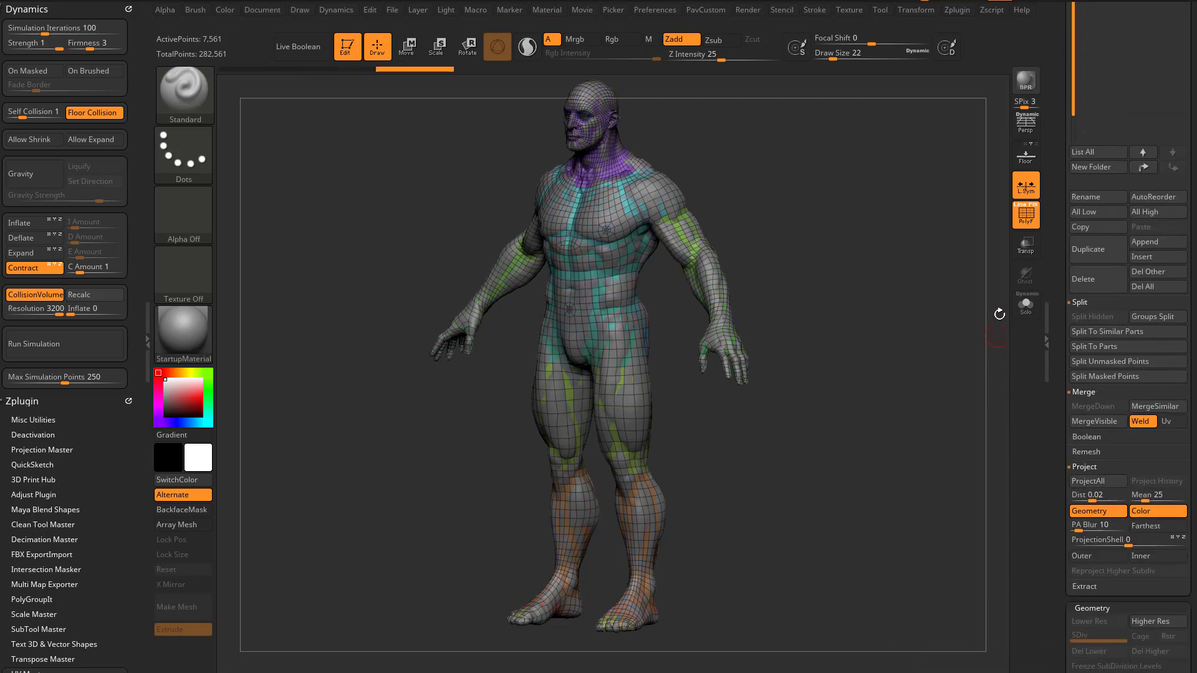
pyautogui.click(1023, 307)
pyautogui.moveTo(968, 336); pyautogui.dragTo(873, 339)
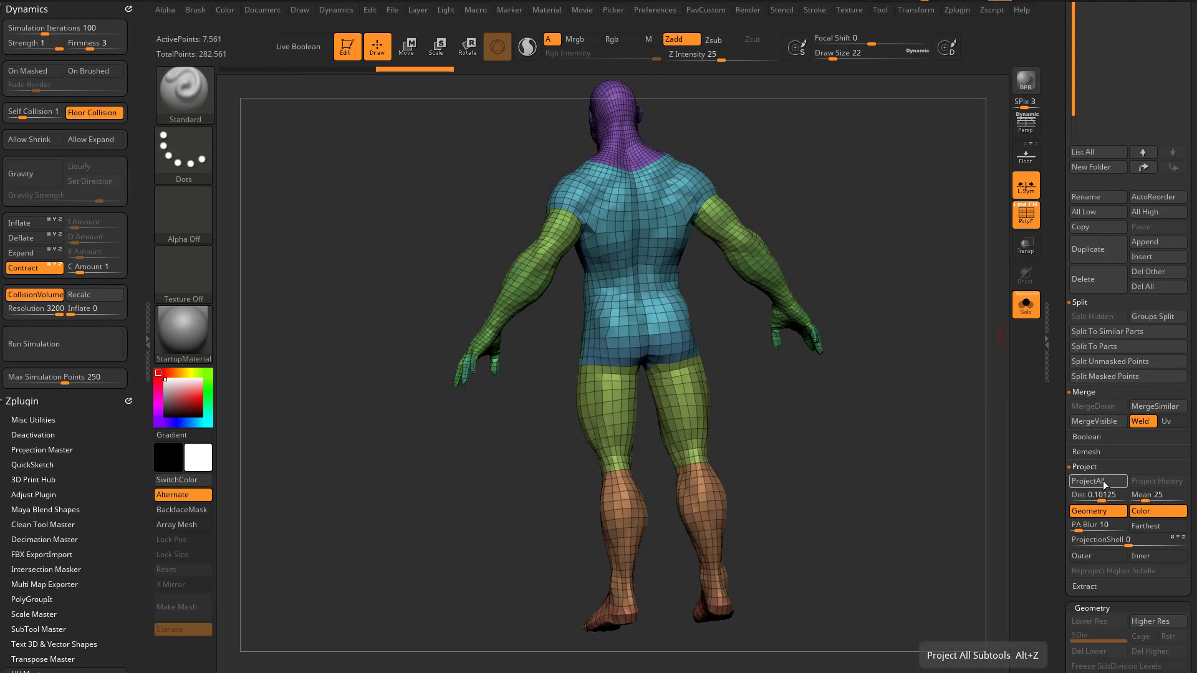
pyautogui.moveTo(876, 449); pyautogui.dragTo(972, 422)
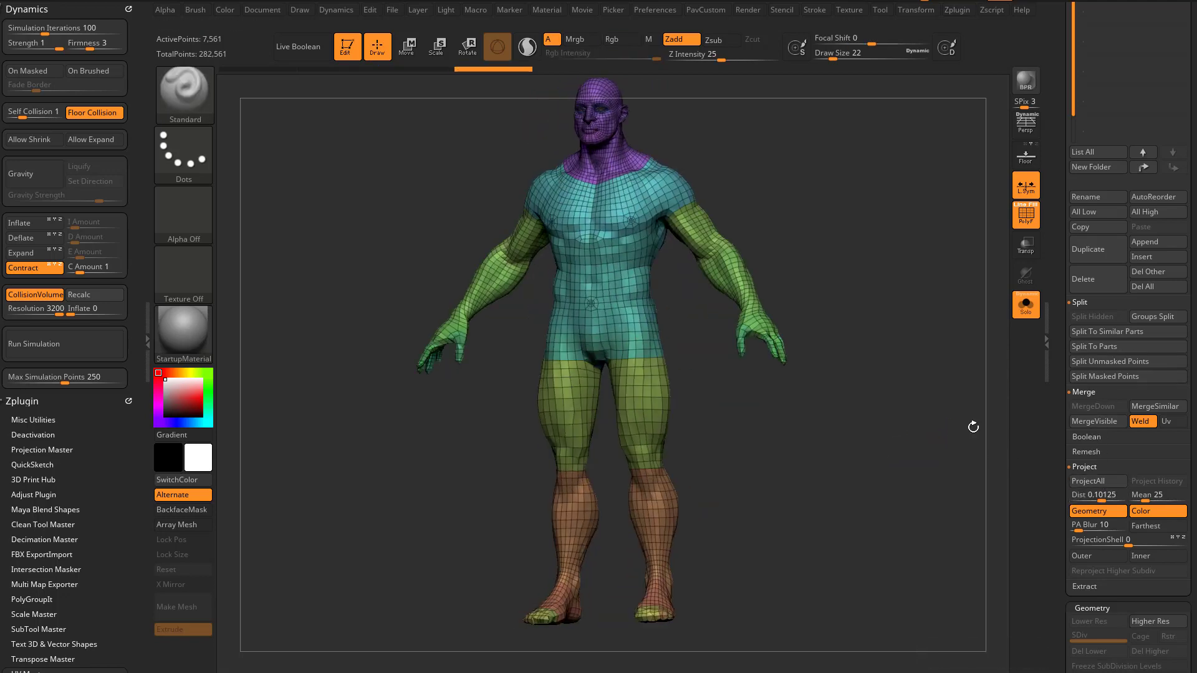
# Step: Subdivide the simple mesh to level 4 and project the muscular body's details onto it
pyautogui.click(1029, 310)
pyautogui.click(1024, 316)
pyautogui.click(1024, 313)
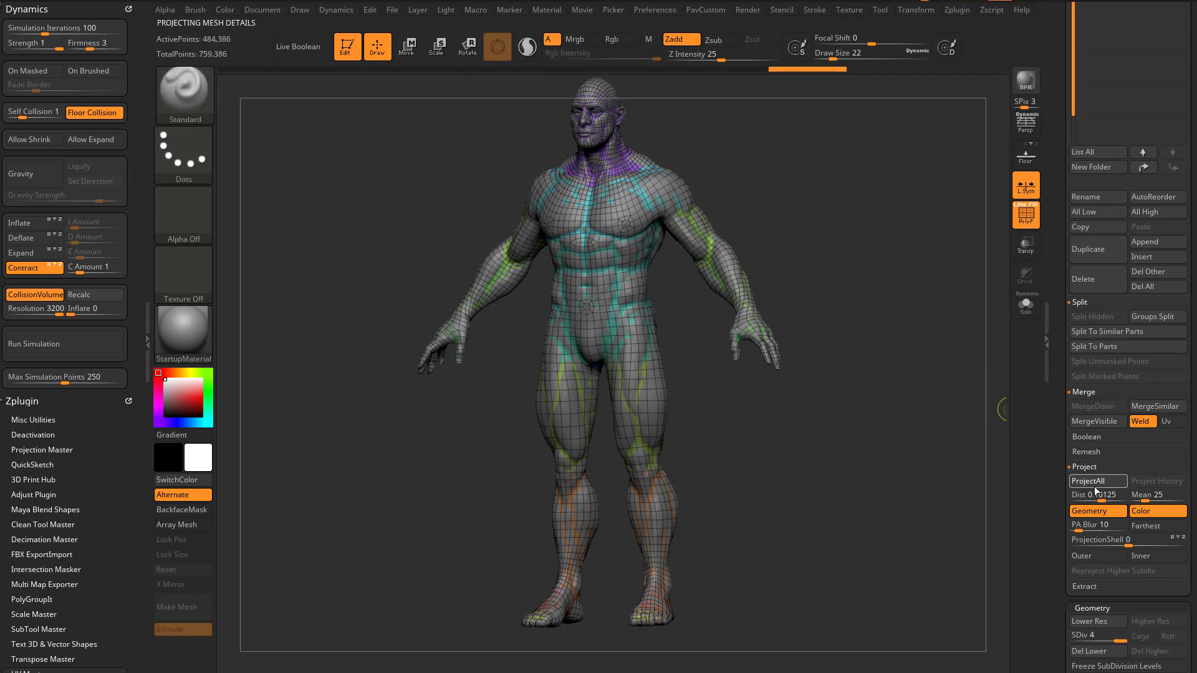
pyautogui.keyDown('shift'); pyautogui.moveTo(942, 429); pyautogui.dragTo(938, 395); pyautogui.keyUp('shift')
pyautogui.keyDown('alt'); pyautogui.moveTo(965, 346); pyautogui.dragTo(937, 331); pyautogui.keyUp('alt')
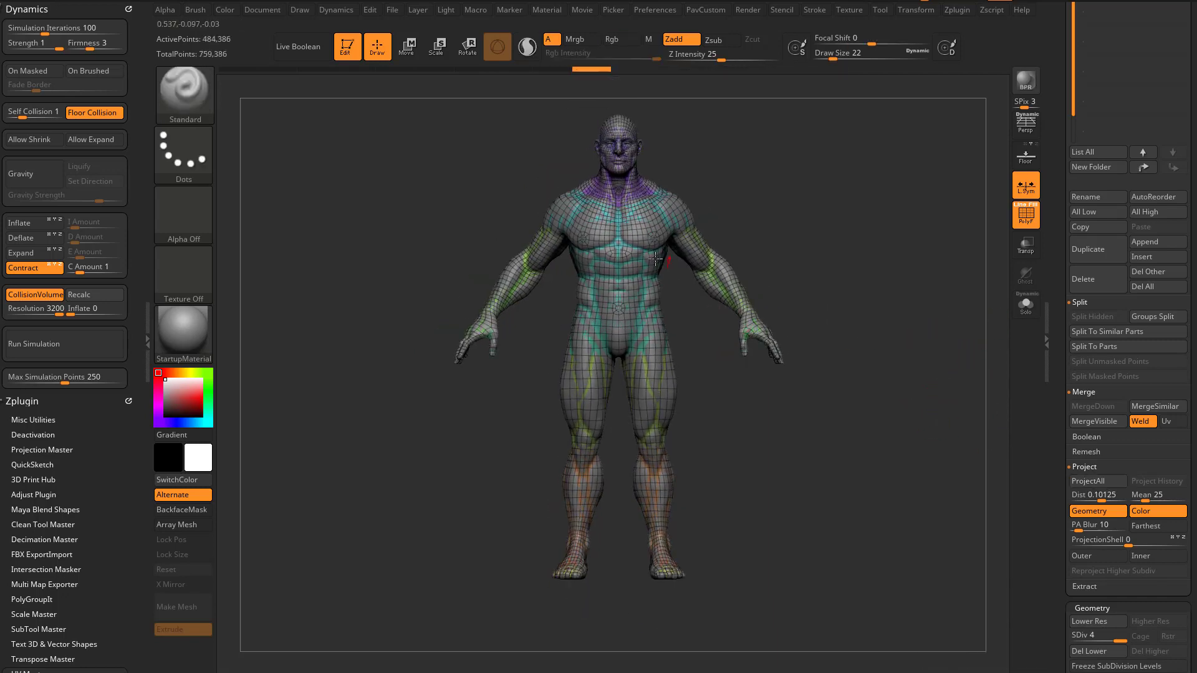
# Step: Recentre the transform gizmo and move the projected figure about 33.1 units along X, beside the muscular body
pyautogui.press('w')
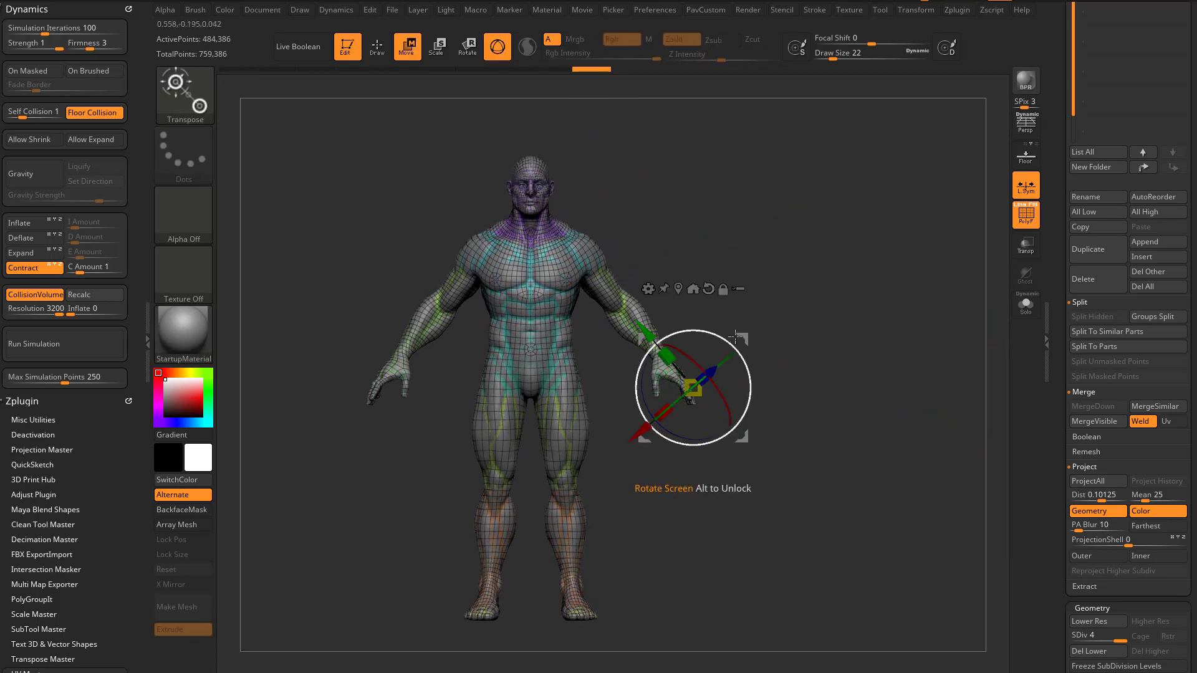
pyautogui.click(694, 288)
pyautogui.moveTo(455, 388); pyautogui.dragTo(784, 387)
pyautogui.press('q')
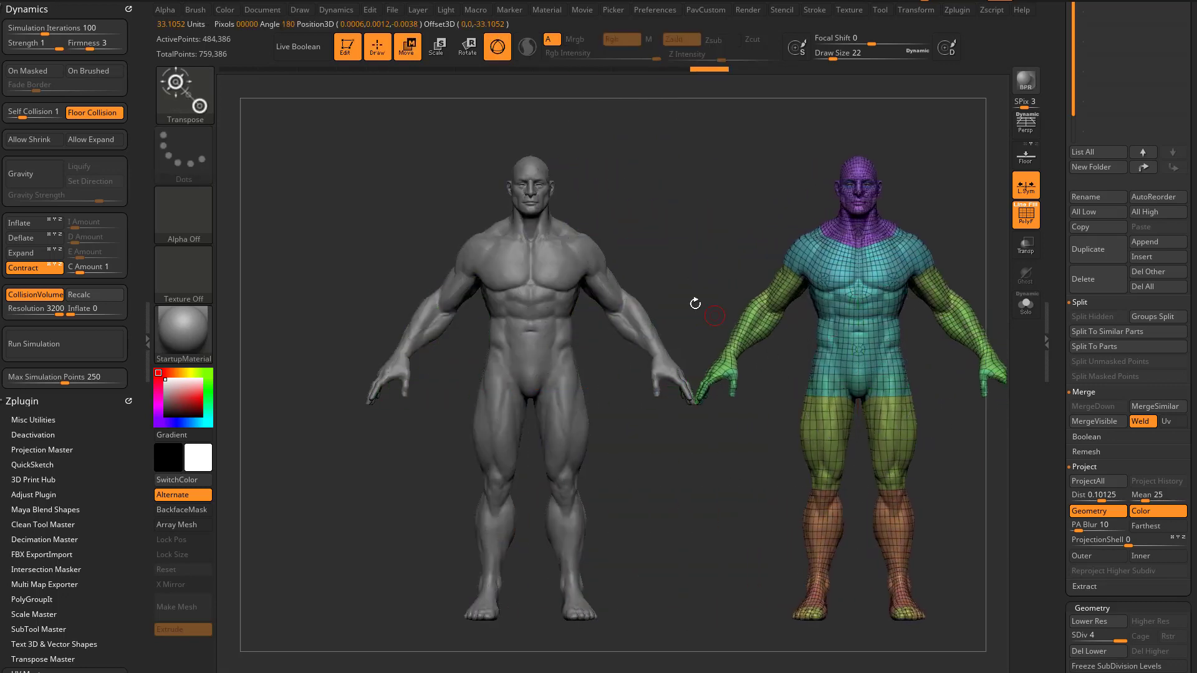
pyautogui.keyDown('alt'); pyautogui.moveTo(694, 302); pyautogui.dragTo(619, 310); pyautogui.keyUp('alt')
pyautogui.click(1025, 217)
pyautogui.hotkey('shift', 'f')
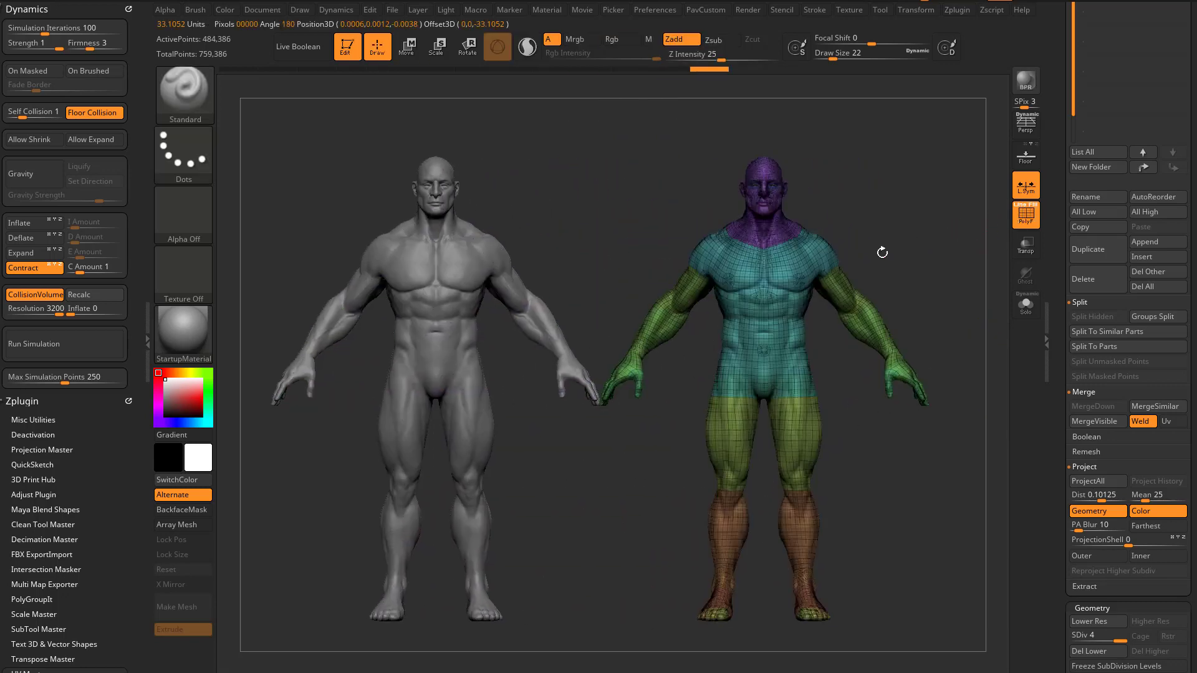
# Step: Compare the wireframe of the original BodyTopologyContract1 with that of the projected figure
pyautogui.keyDown('alt'); pyautogui.click(449, 281); pyautogui.keyUp('alt')
pyautogui.moveTo(561, 233)
pyautogui.keyDown('alt'); pyautogui.mouseDown()
pyautogui.moveTo(564, 292)
pyautogui.moveTo(559, 220)
pyautogui.mouseUp(); pyautogui.keyUp('alt')
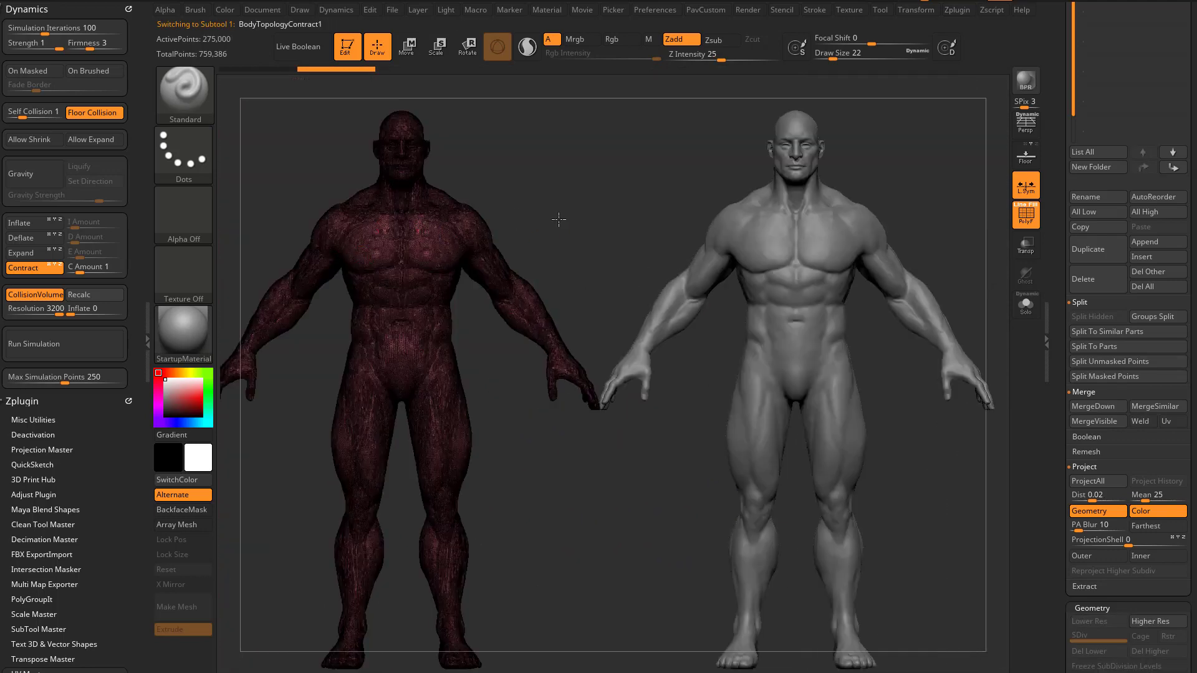
pyautogui.press('f')
pyautogui.keyDown('alt'); pyautogui.click(834, 258); pyautogui.keyUp('alt')
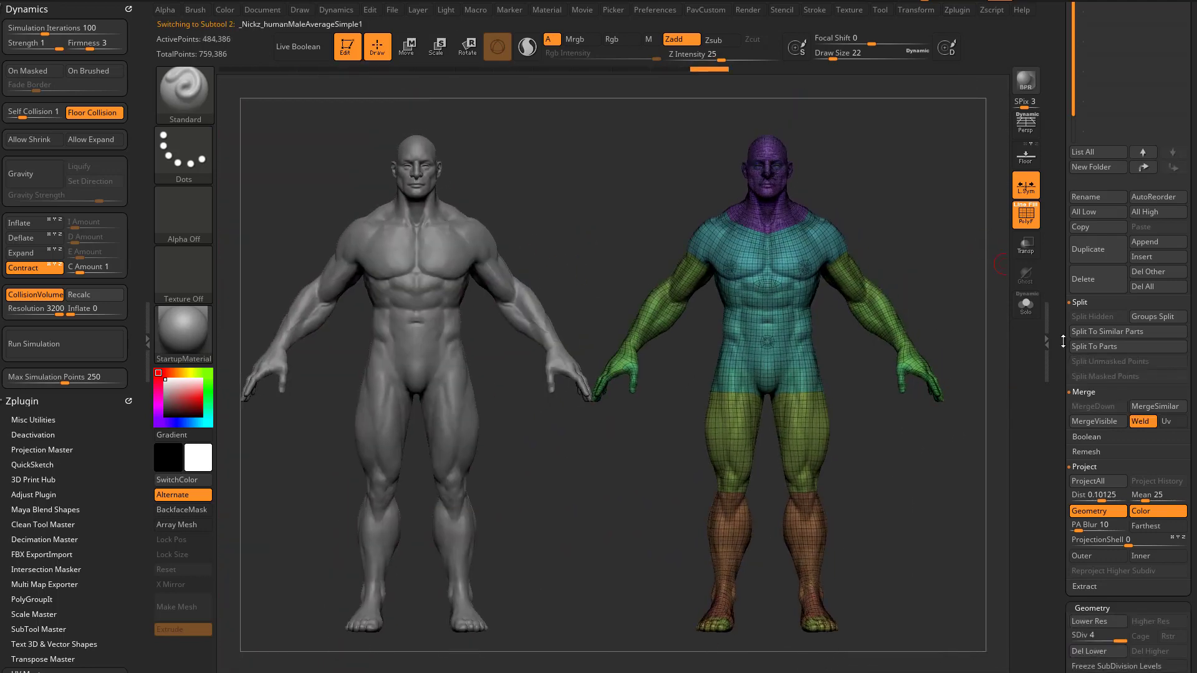
# Step: Switch the projected figure to subdivision level 1, inspect its arm and thigh polygroups in isolation, and show the whole mesh again
pyautogui.scroll(-5, 1091, 390)
pyautogui.click(1075, 345)
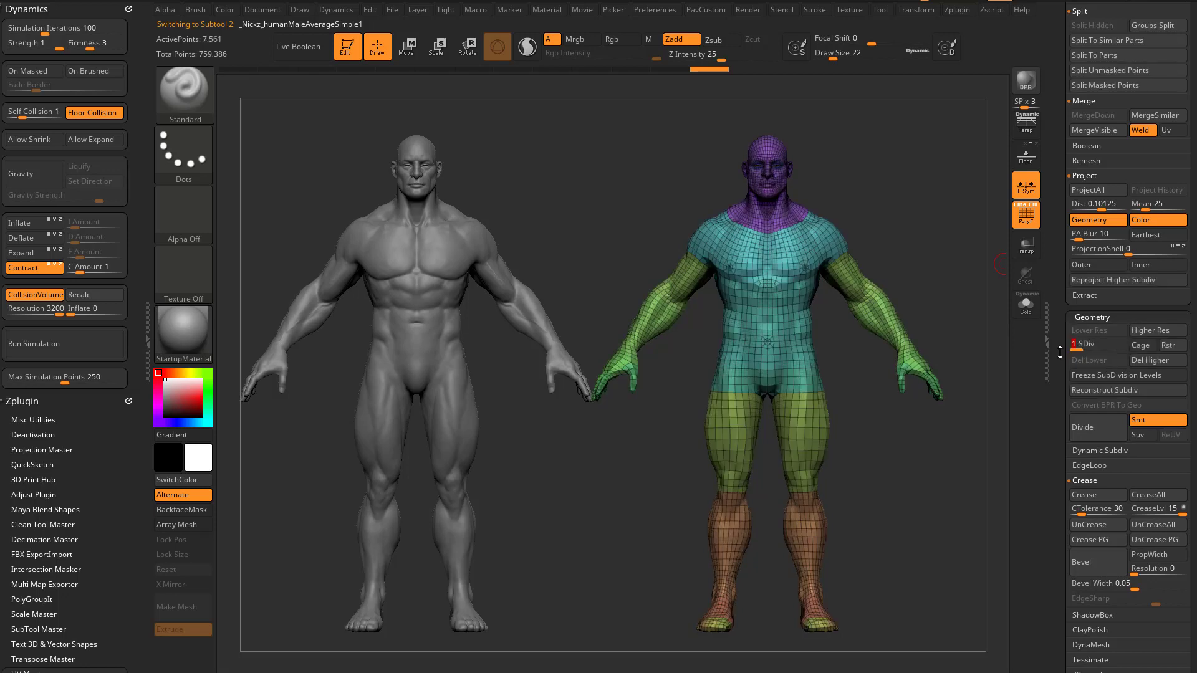
pyautogui.keyDown('ctrl'); pyautogui.keyDown('shift'); pyautogui.click(880, 310); pyautogui.keyUp('shift'); pyautogui.keyUp('ctrl')
pyautogui.keyDown('ctrl'); pyautogui.keyDown('shift'); pyautogui.click(953, 324); pyautogui.keyUp('shift'); pyautogui.keyUp('ctrl')
pyautogui.keyDown('ctrl'); pyautogui.keyDown('shift'); pyautogui.click(786, 430); pyautogui.keyUp('shift'); pyautogui.keyUp('ctrl')
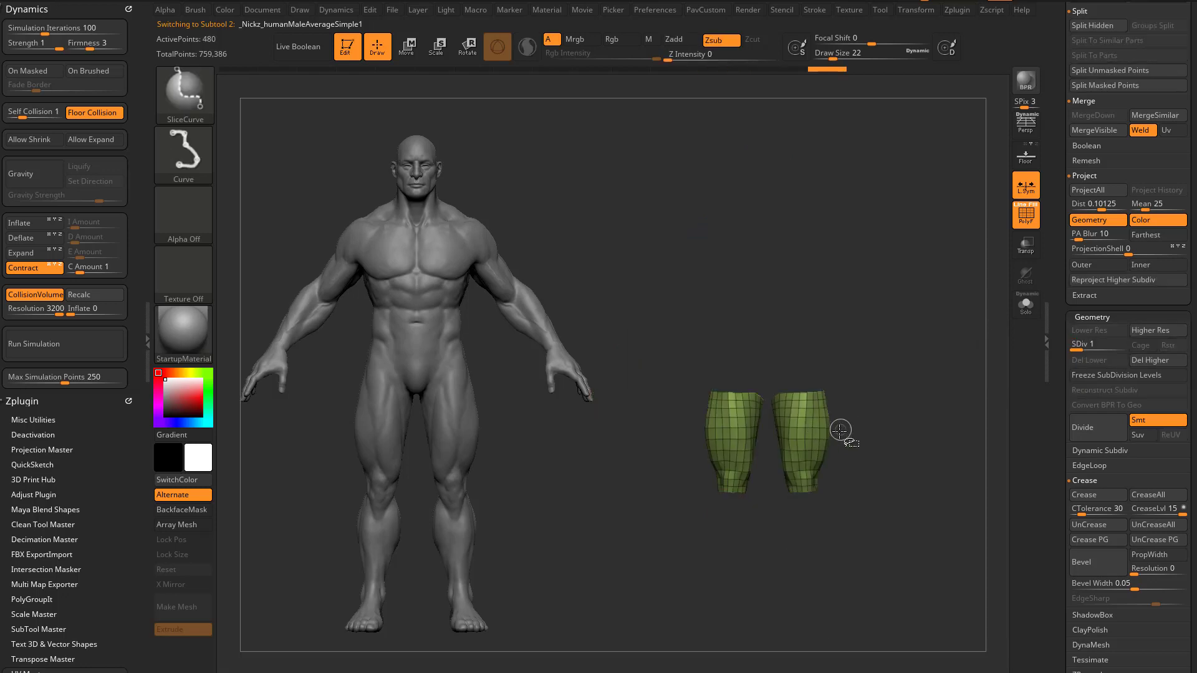
pyautogui.keyDown('ctrl'); pyautogui.keyDown('shift'); pyautogui.click(895, 432); pyautogui.keyUp('shift'); pyautogui.keyUp('ctrl')
# Step: Return the projected figure to subdivision level 4 and turn off the wireframe display
pyautogui.click(1107, 344)
pyautogui.press('d')
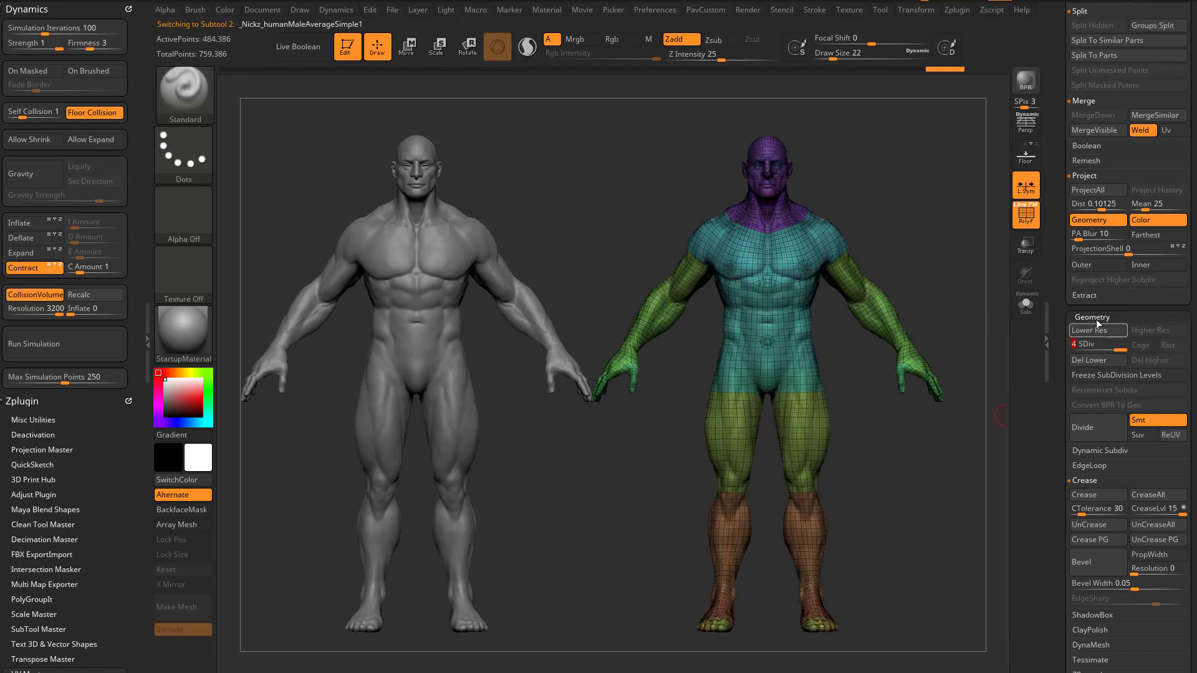
pyautogui.click(1026, 215)
pyautogui.moveTo(943, 315)
pyautogui.mouseDown()
pyautogui.moveTo(817, 430)
pyautogui.moveTo(822, 318)
pyautogui.moveTo(955, 309)
pyautogui.moveTo(922, 313)
pyautogui.mouseUp()
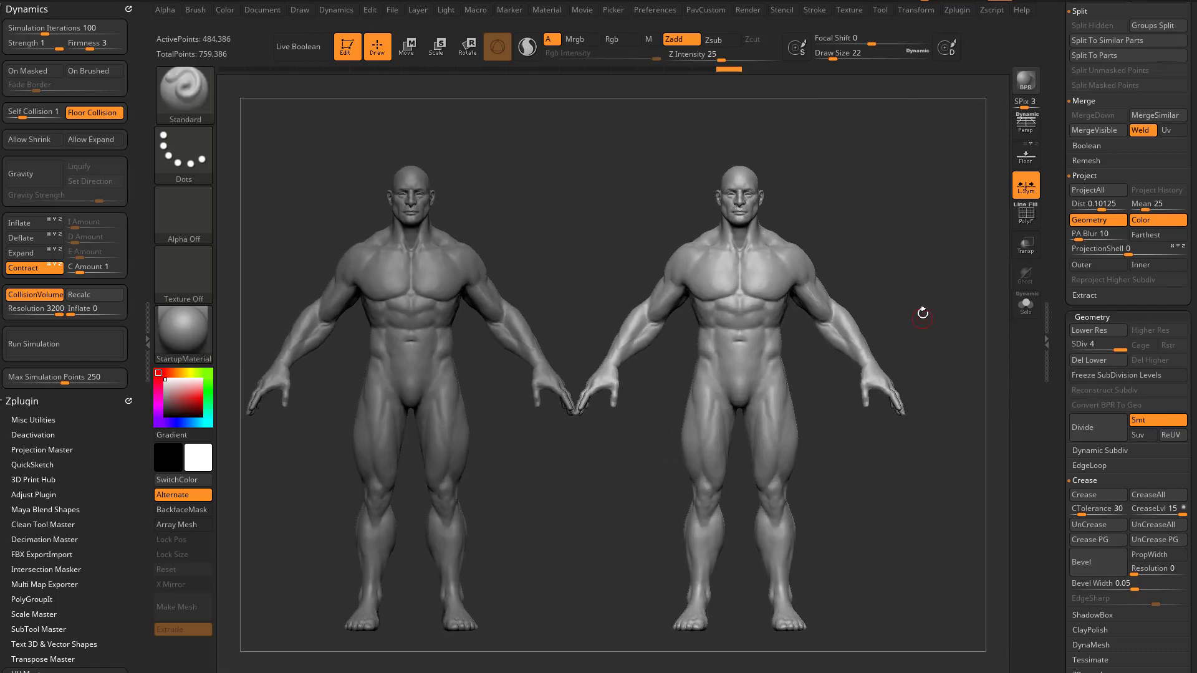